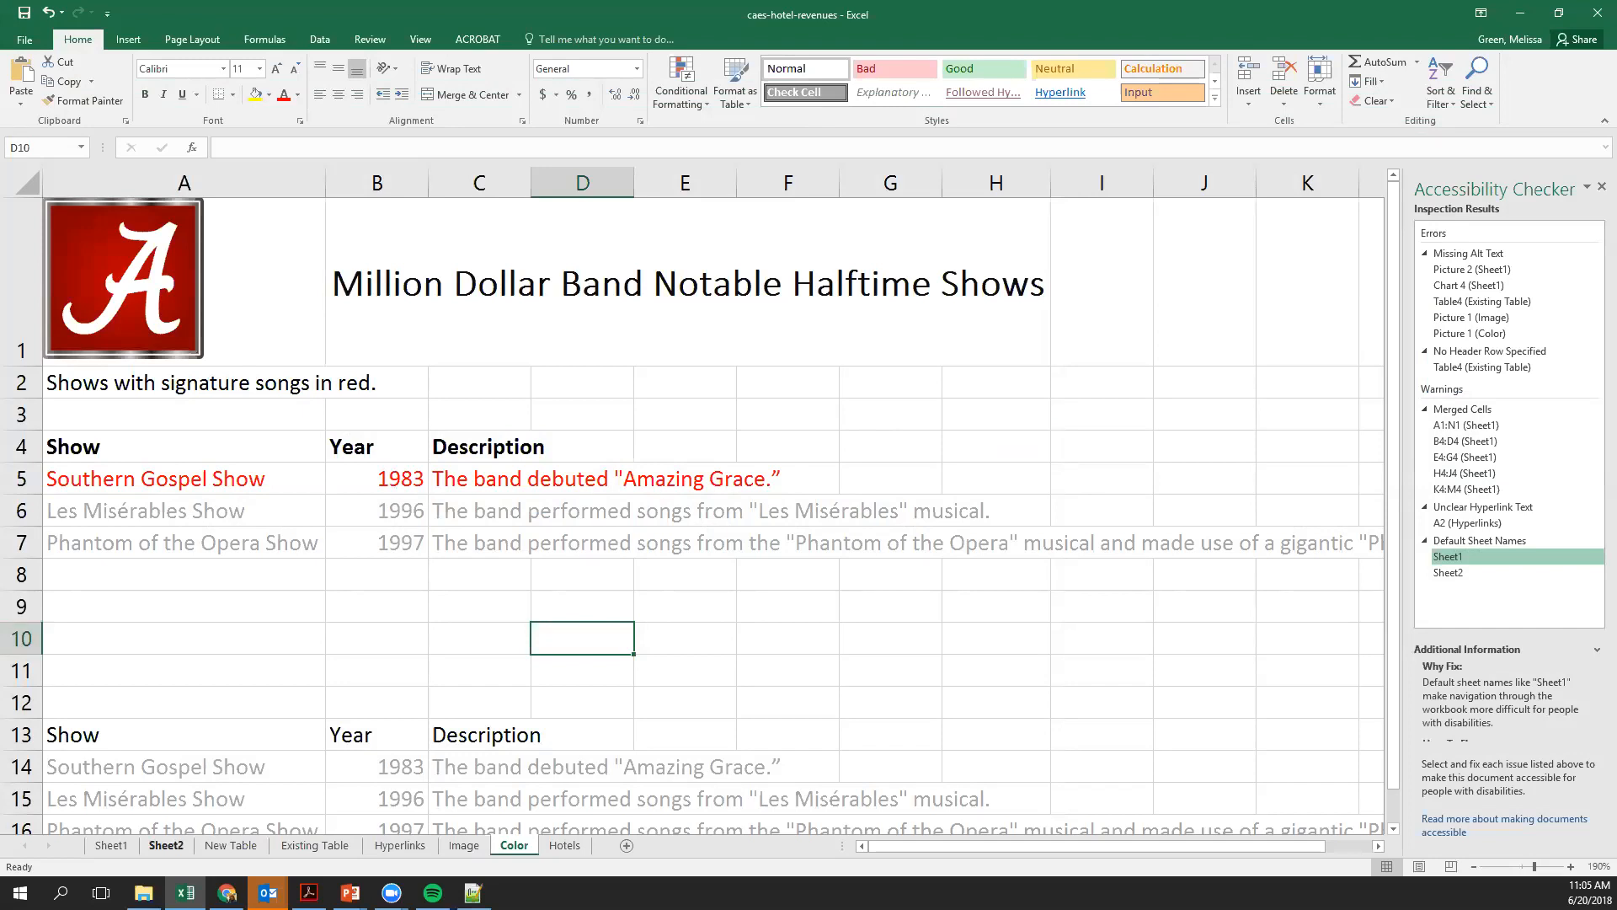
Run the accessibility check on the workbook, starting from Sheet1
{"action": "left_click", "coordinate": [111, 845]}
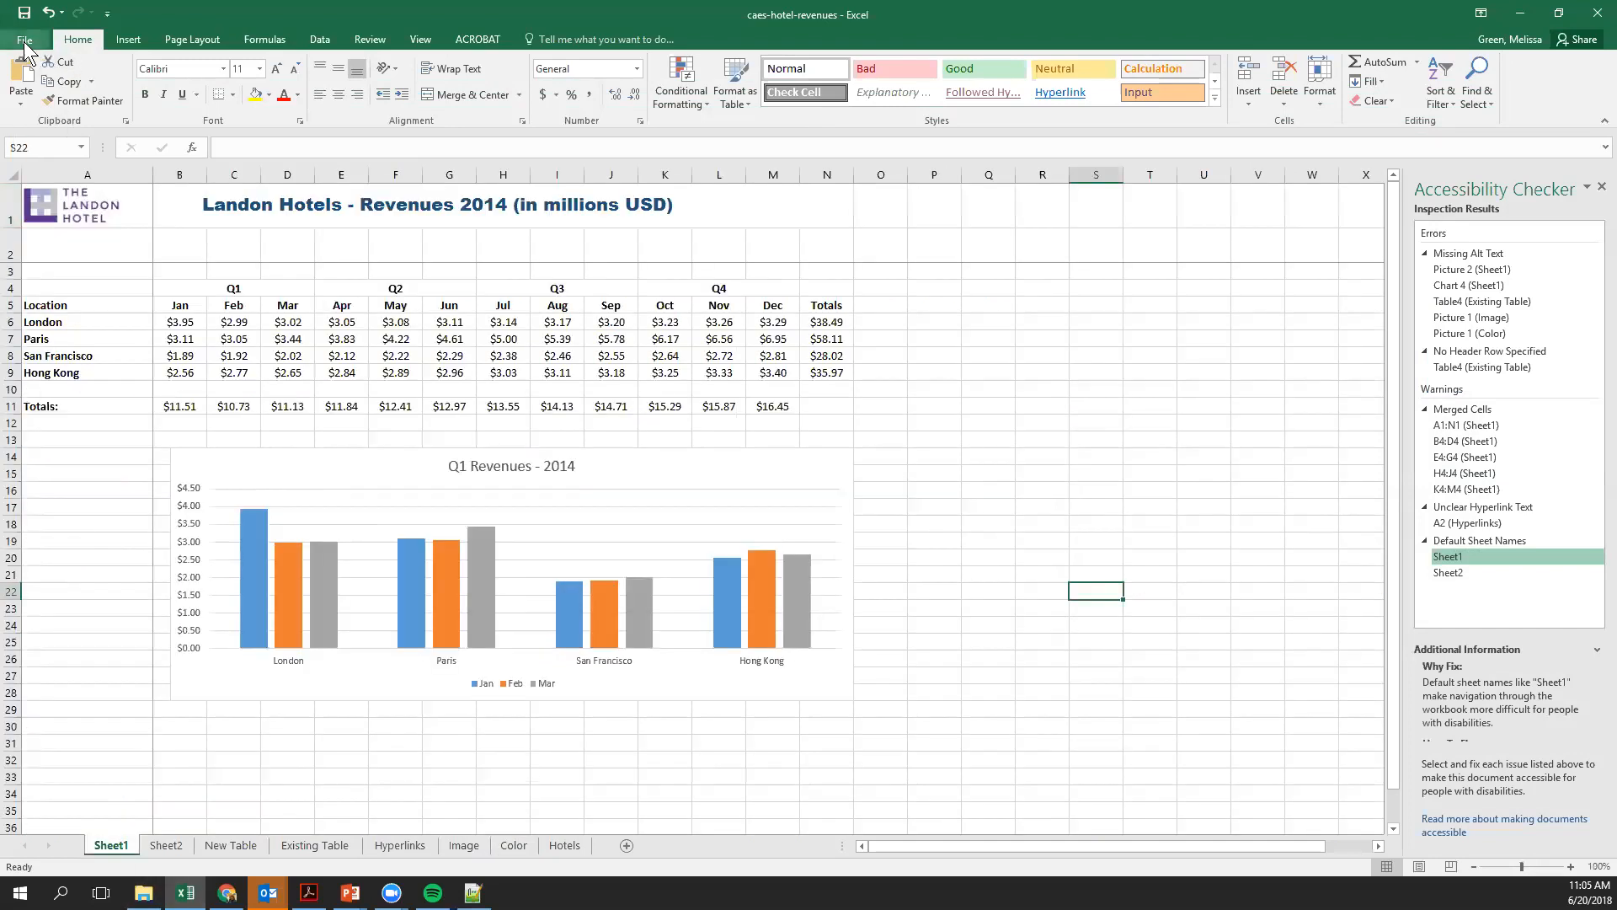
{"action": "left_click", "coordinate": [25, 39]}
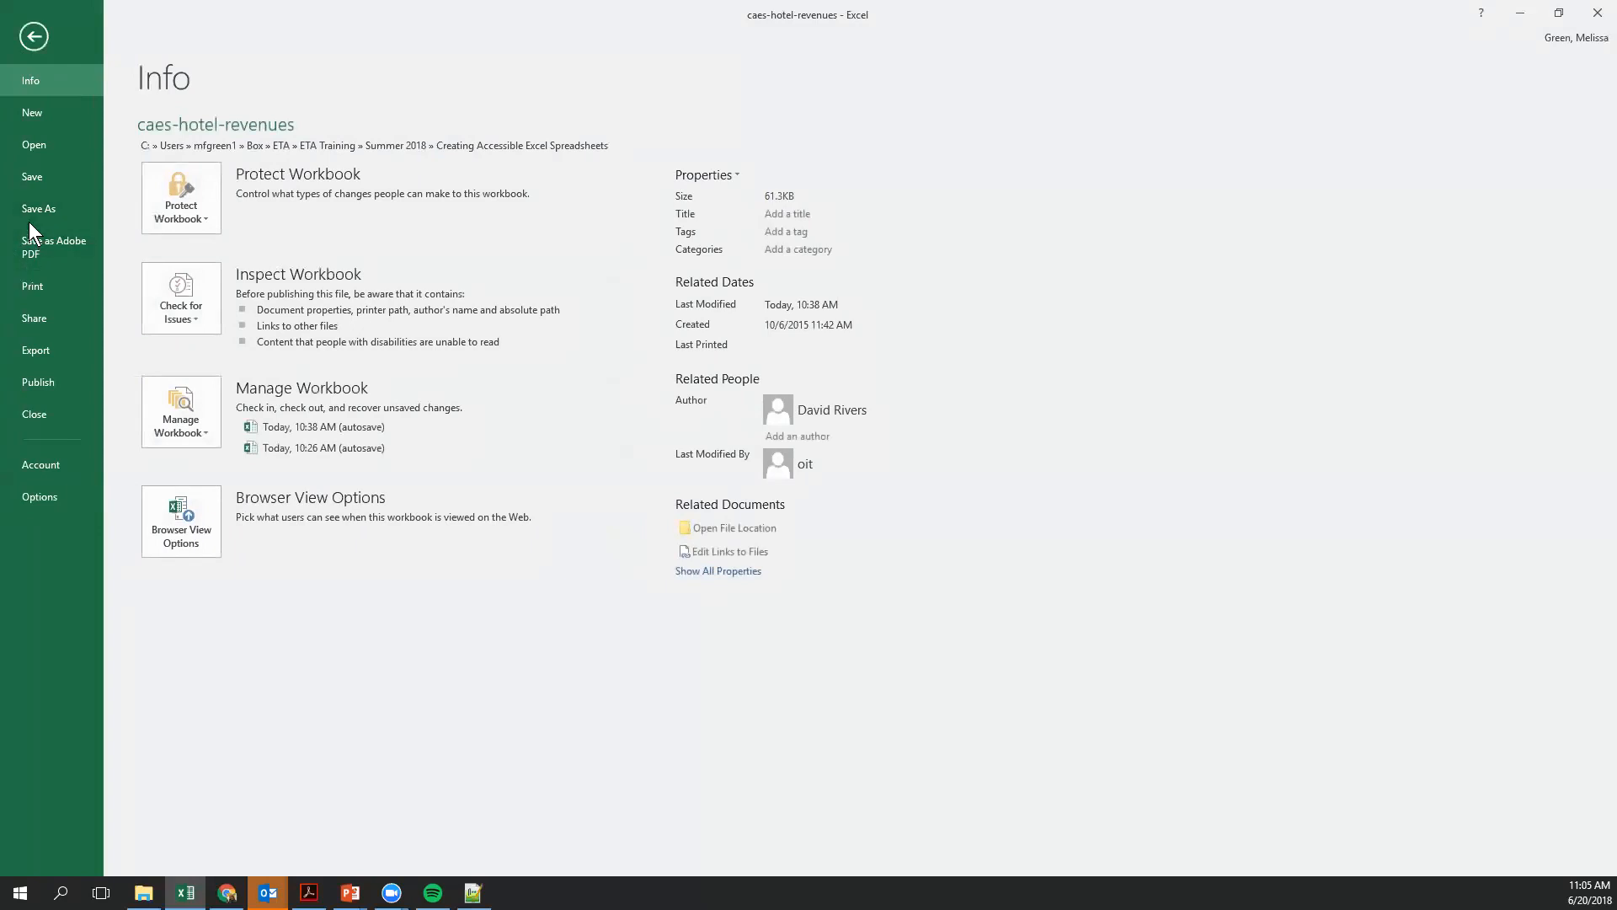
{"action": "key", "text": "Return"}
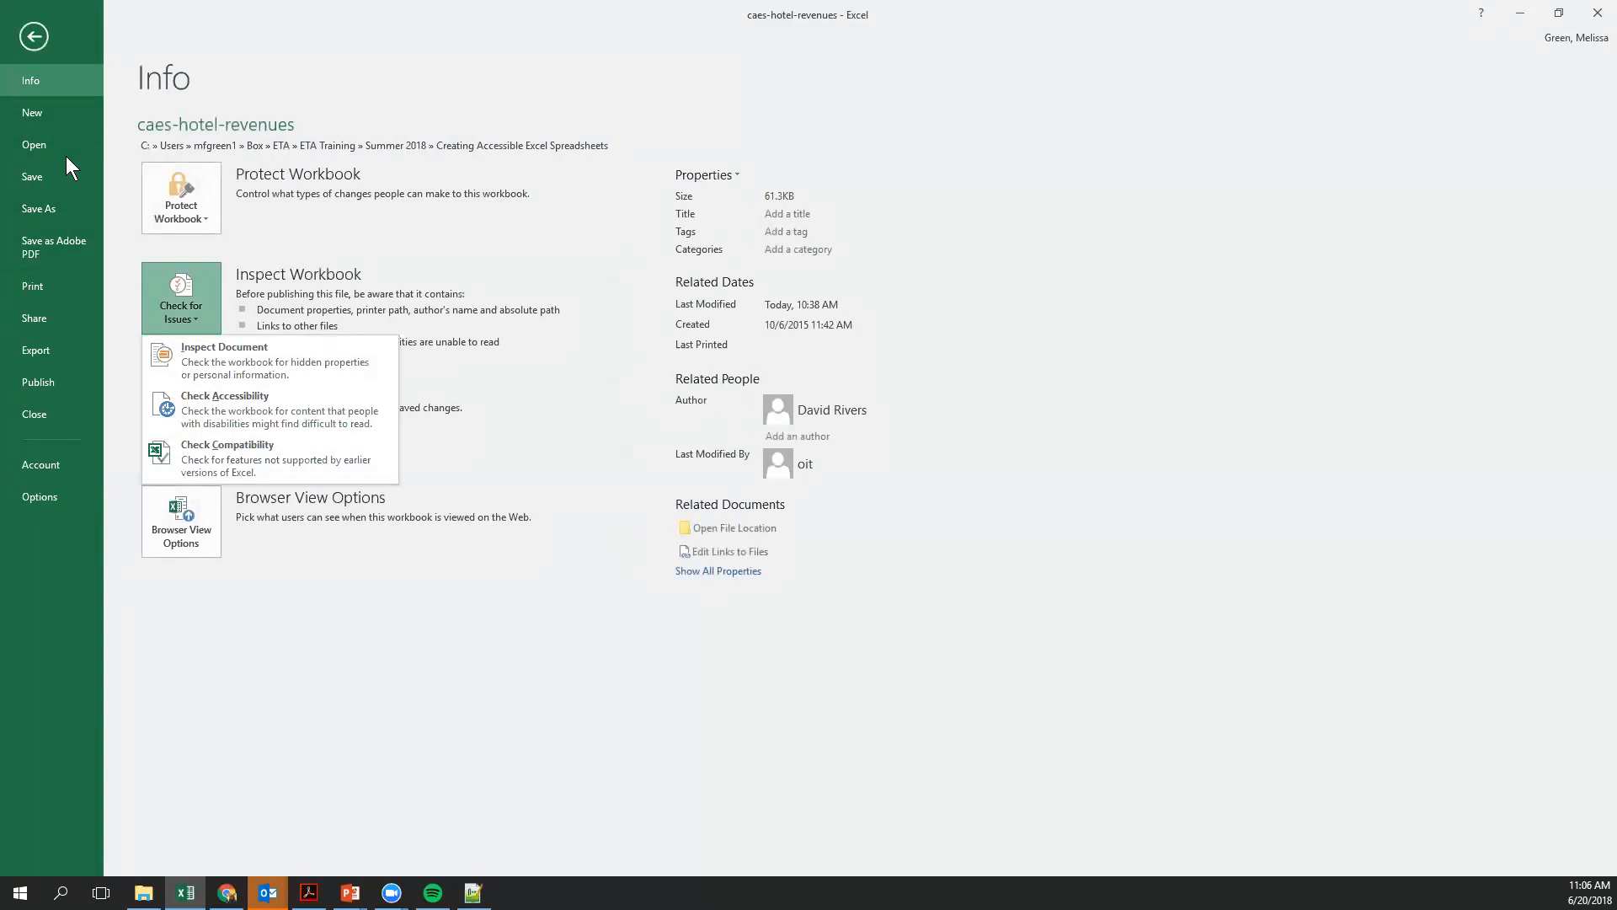
{"action": "key", "text": "Down"}
{"action": "key", "text": "Down"}
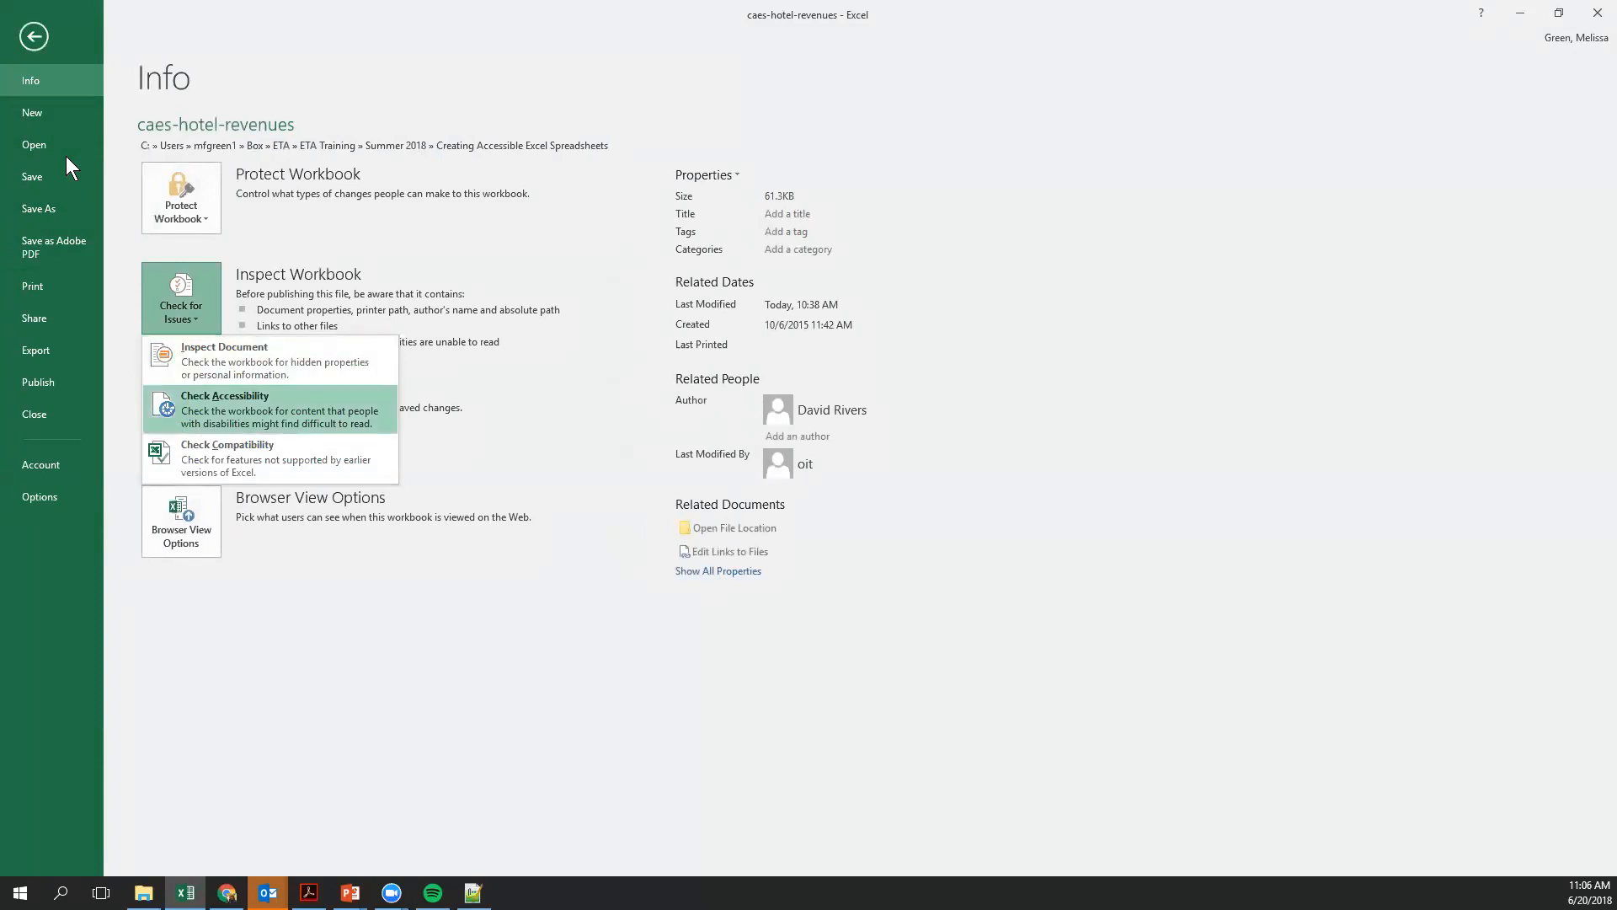
{"action": "key", "text": "Return"}
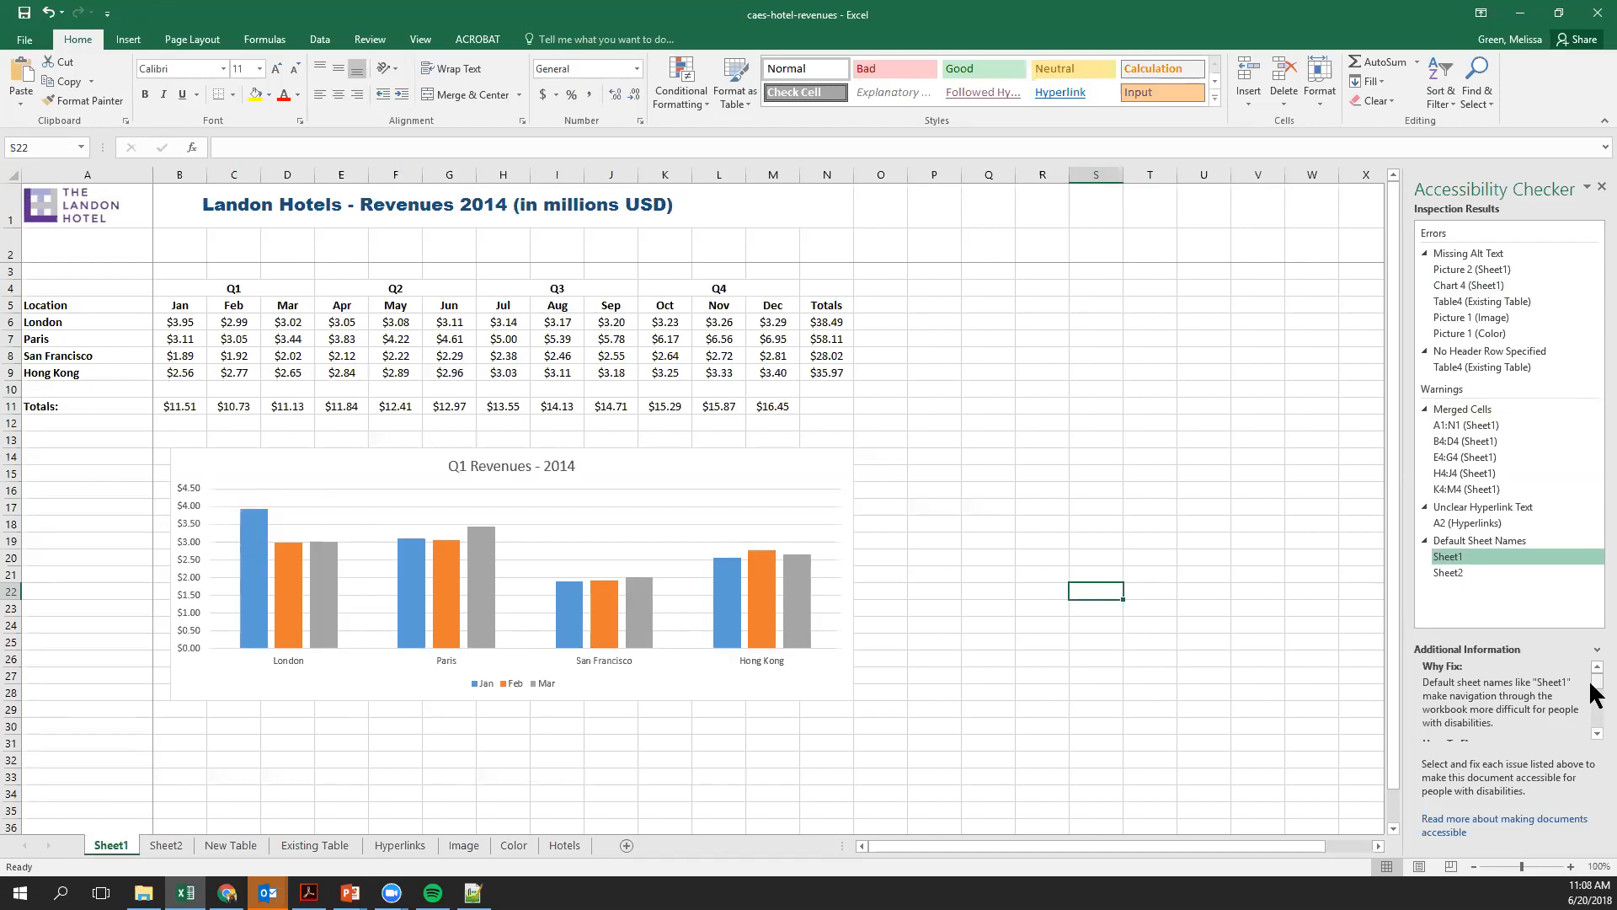
Read the Accessibility Checker's guidance on why default sheet names are a problem and how to fix the one on Sheet1
{"action": "left_click", "coordinate": [1596, 732]}
{"action": "left_click", "coordinate": [1596, 733]}
{"action": "left_click", "coordinate": [1596, 732]}
{"action": "left_click", "coordinate": [1596, 733]}
{"action": "left_click", "coordinate": [1596, 733]}
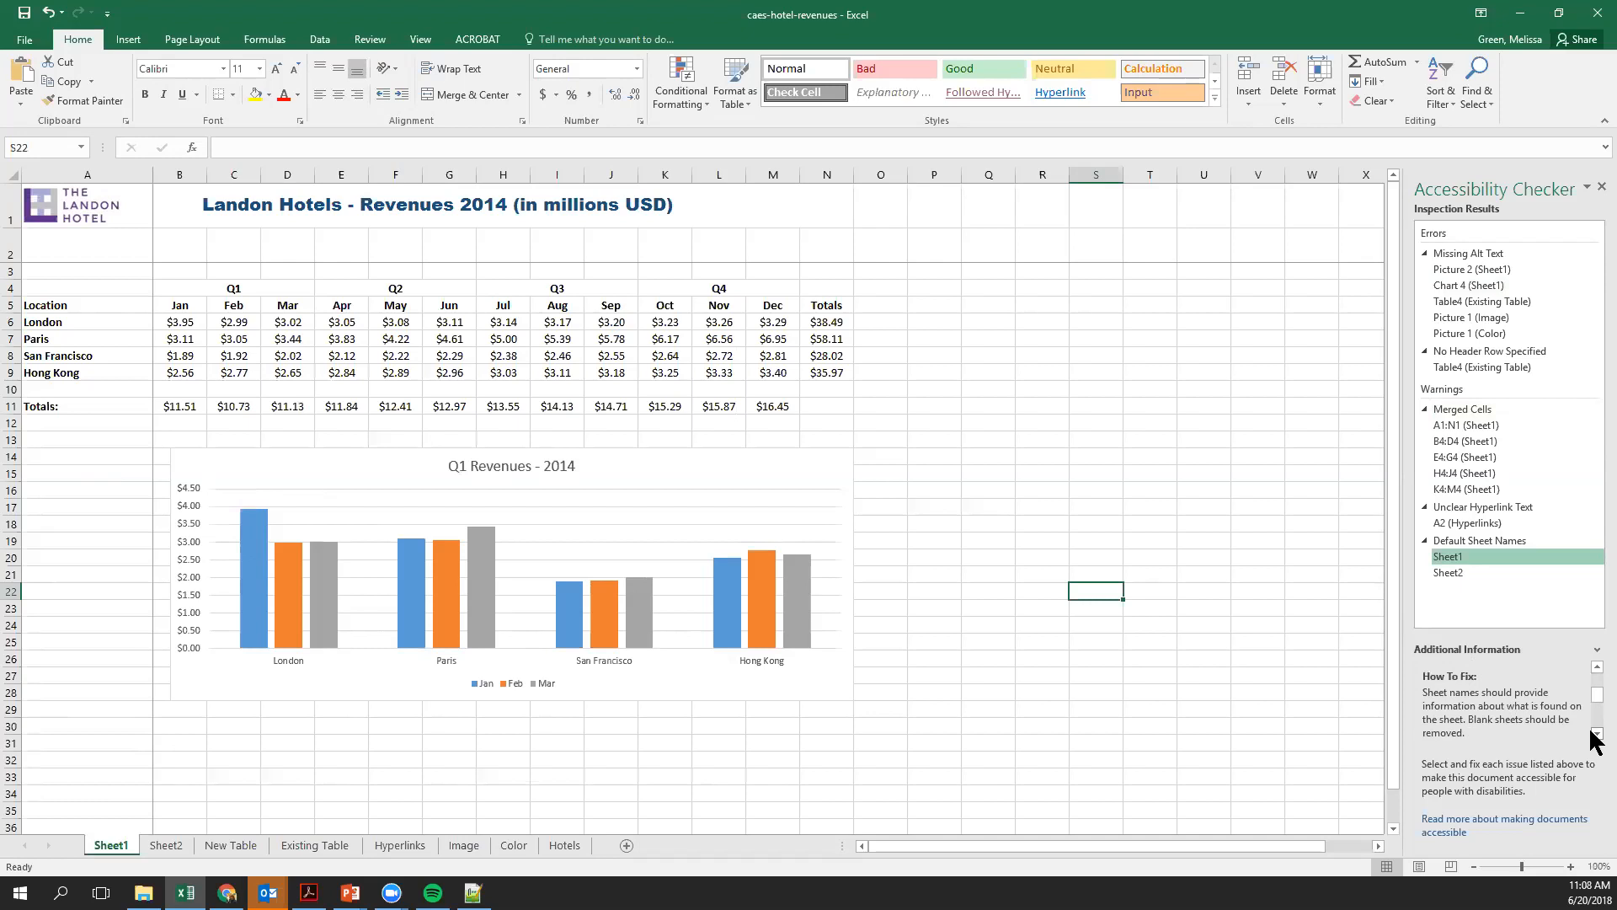
{"action": "left_click", "coordinate": [1592, 731]}
{"action": "left_click", "coordinate": [1592, 731]}
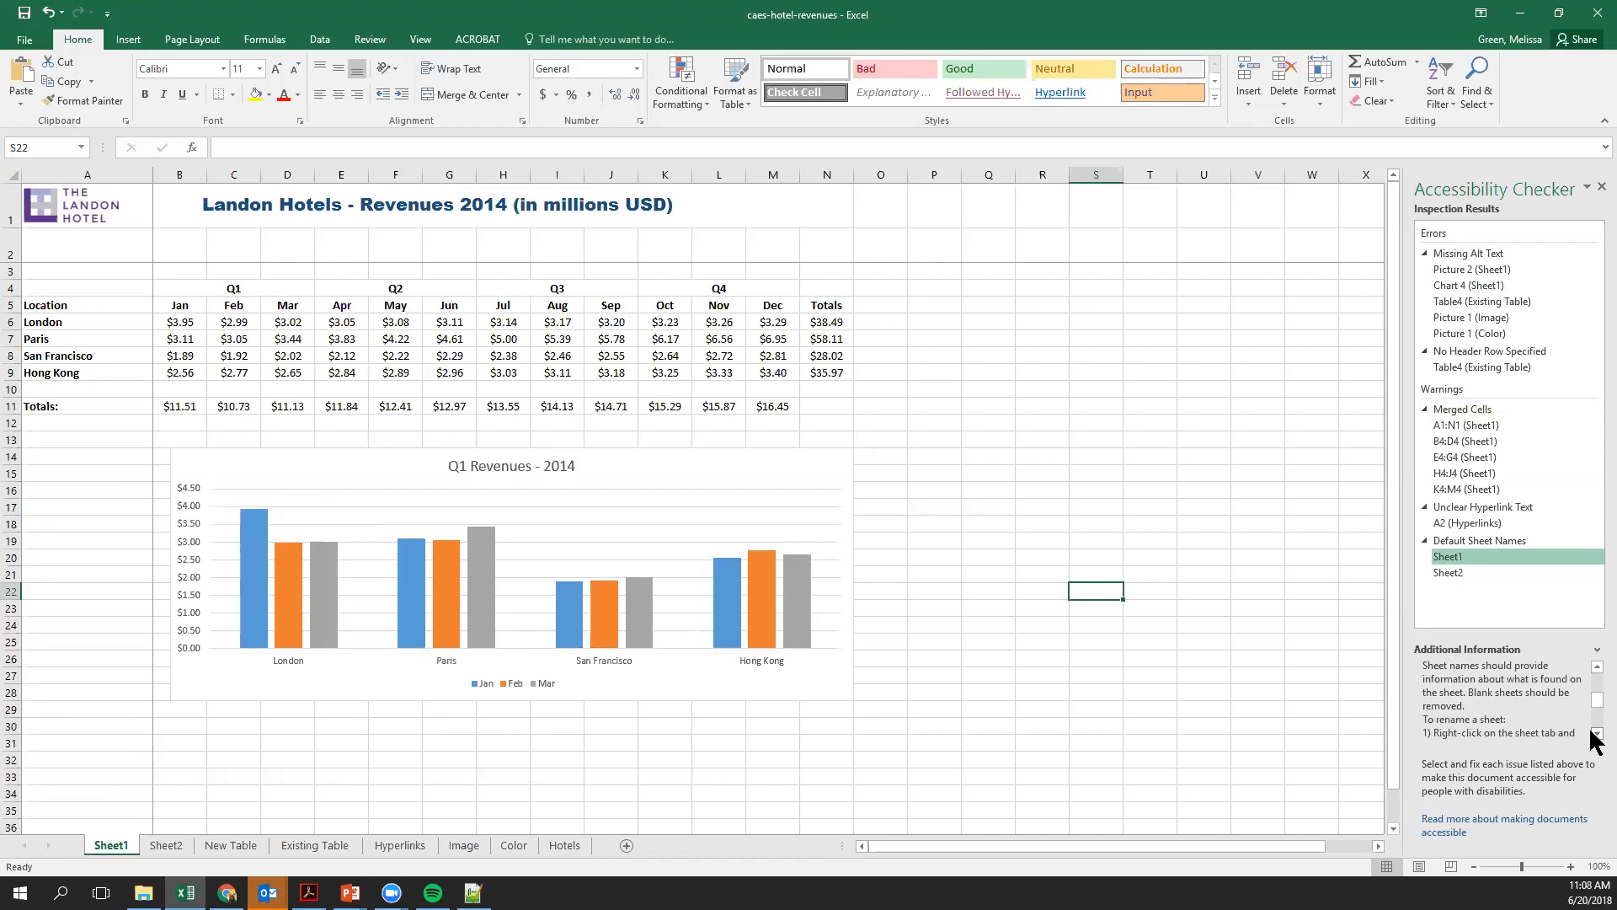
{"action": "left_click", "coordinate": [1594, 733]}
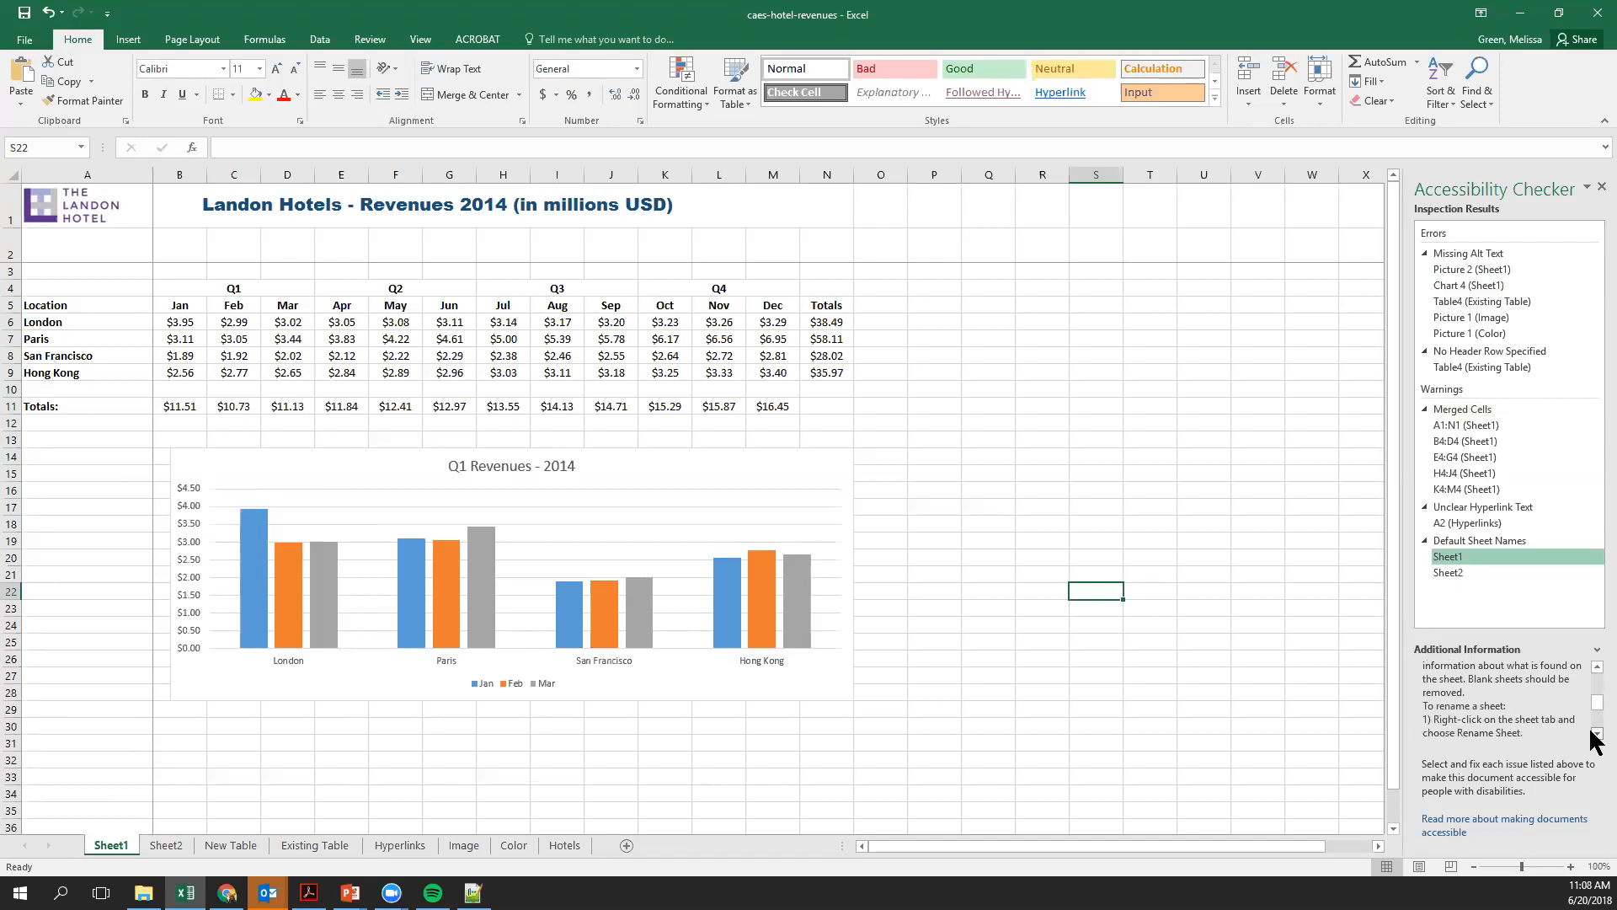
{"action": "left_click", "coordinate": [1594, 732]}
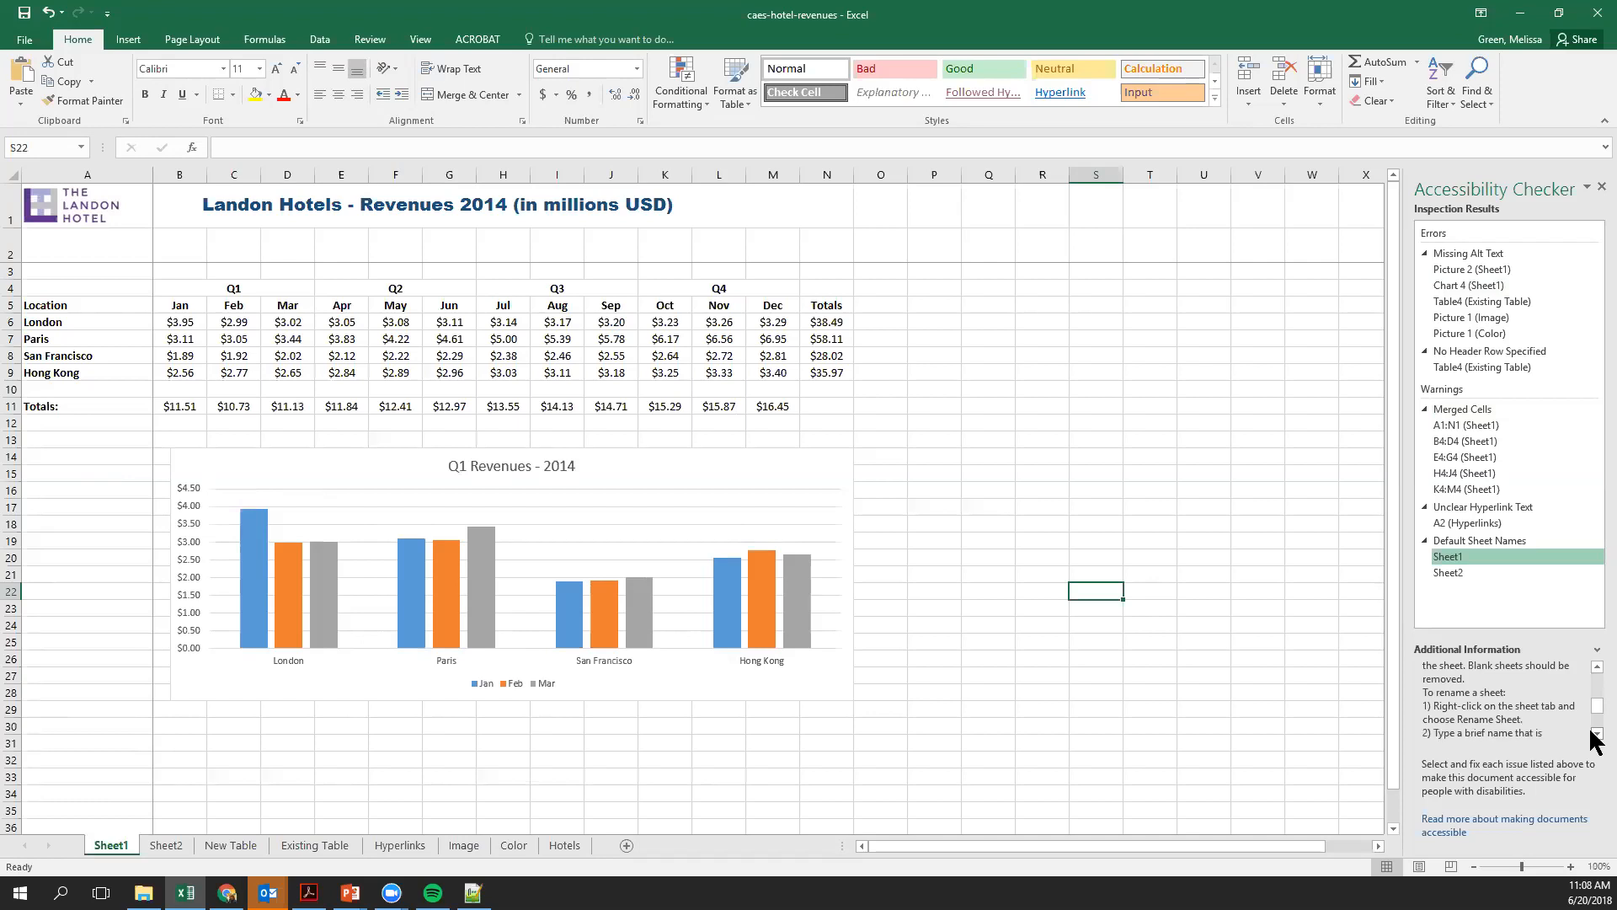
{"action": "left_click", "coordinate": [1594, 733]}
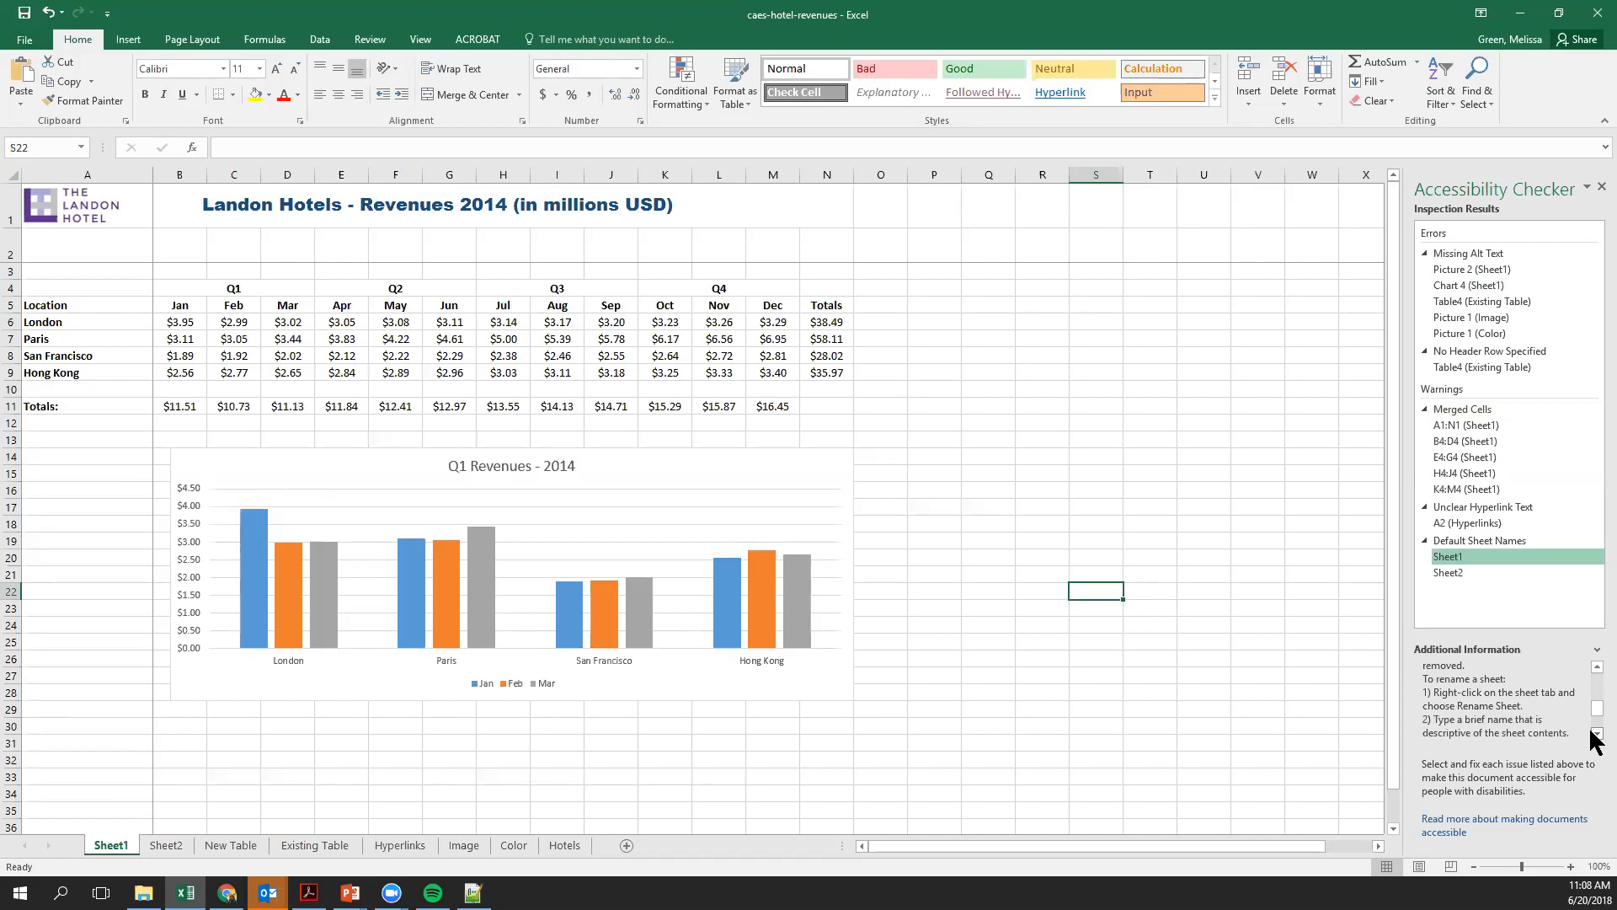
{"action": "left_click", "coordinate": [1595, 733]}
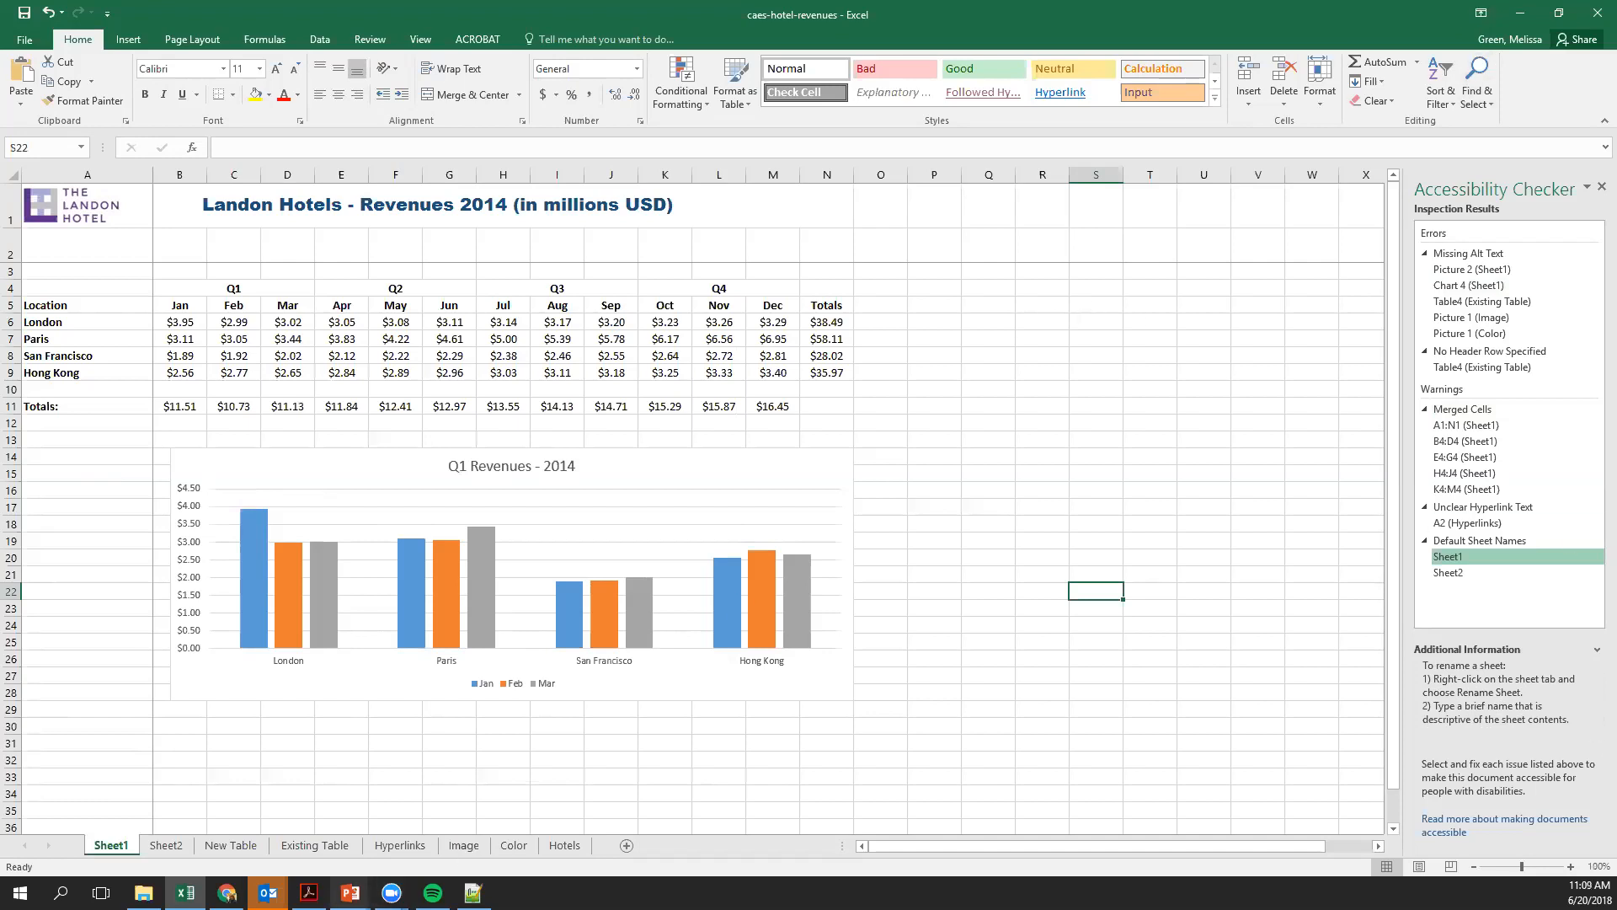
Switch to the PowerPoint slide show and advance from the Accessibility Checker in Office 365 slide to the following slide
{"action": "mouse_move", "coordinate": [350, 893]}
{"action": "left_click", "coordinate": [442, 829]}
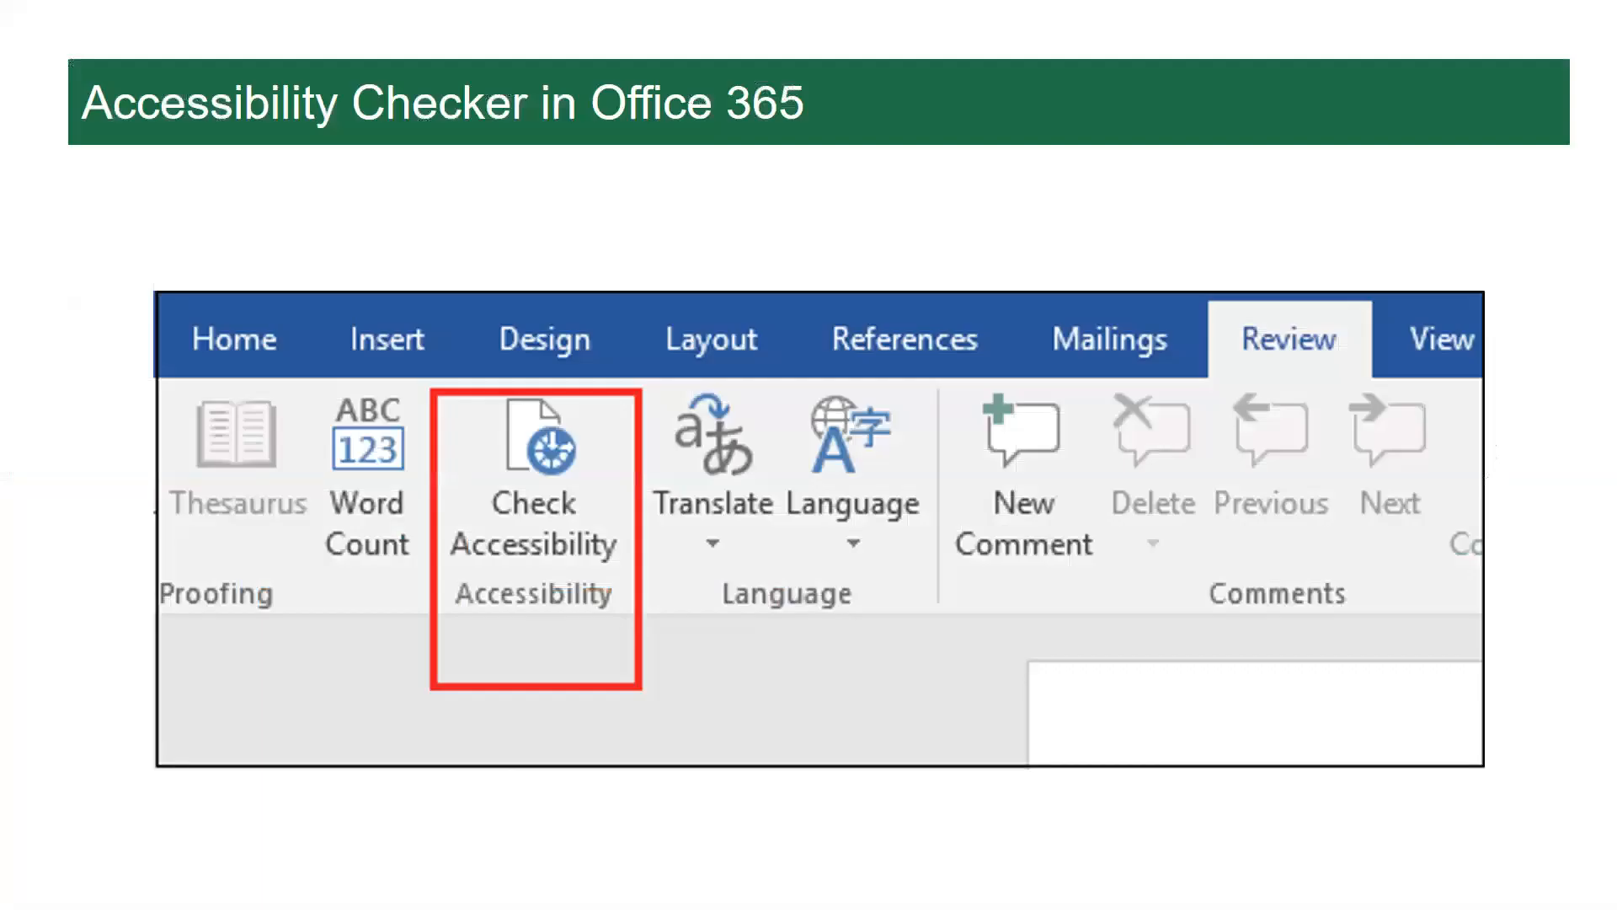
{"action": "key", "text": "Right"}
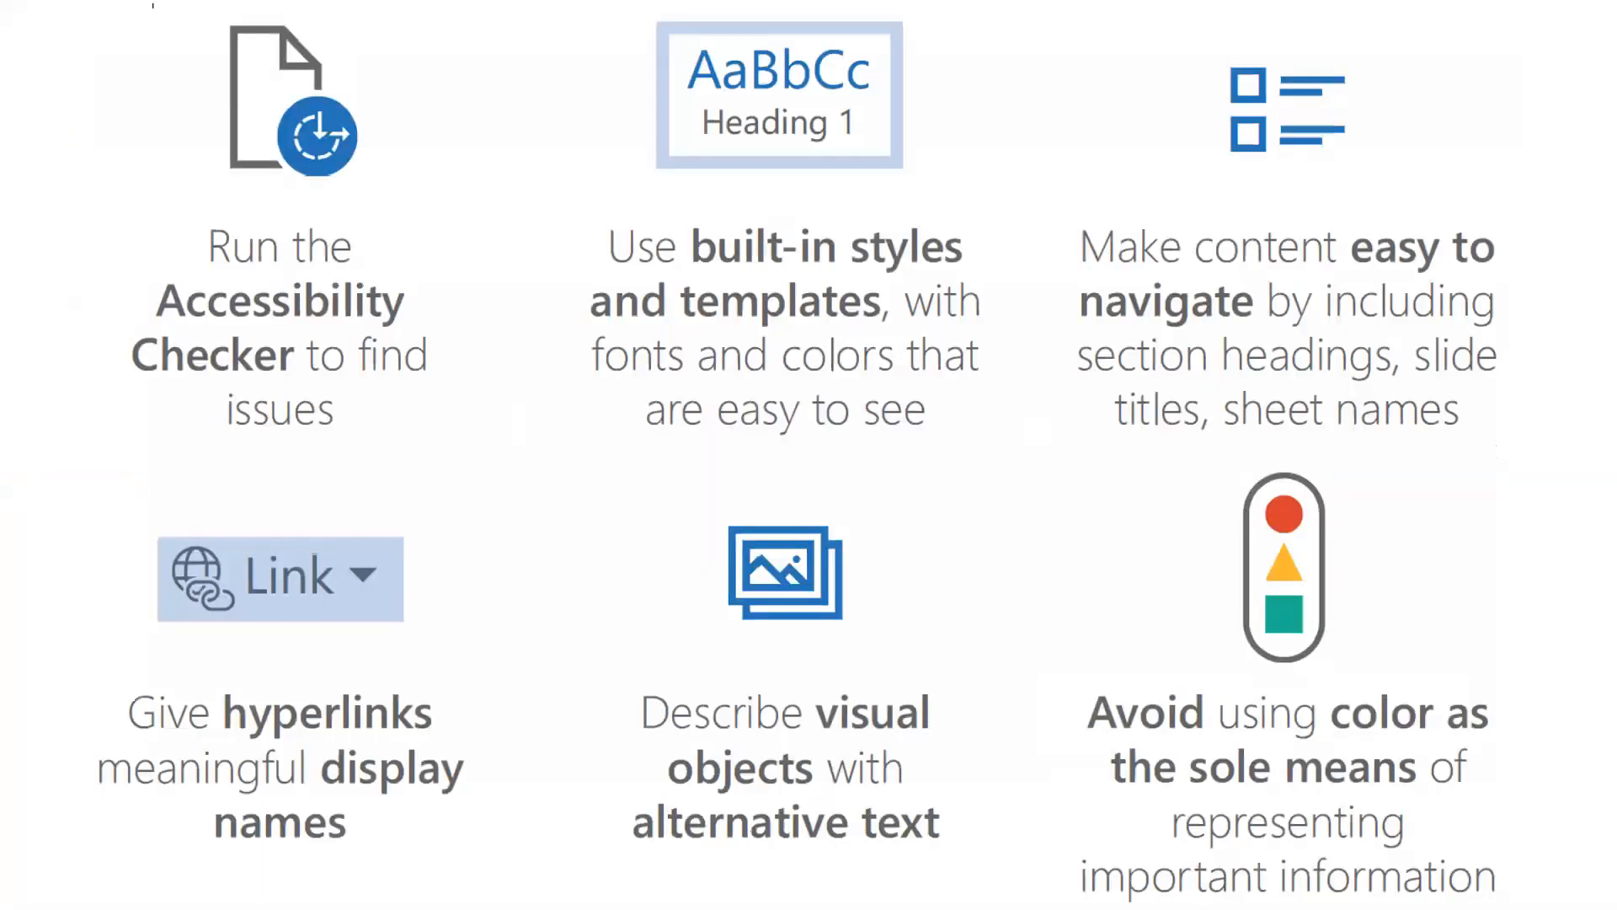
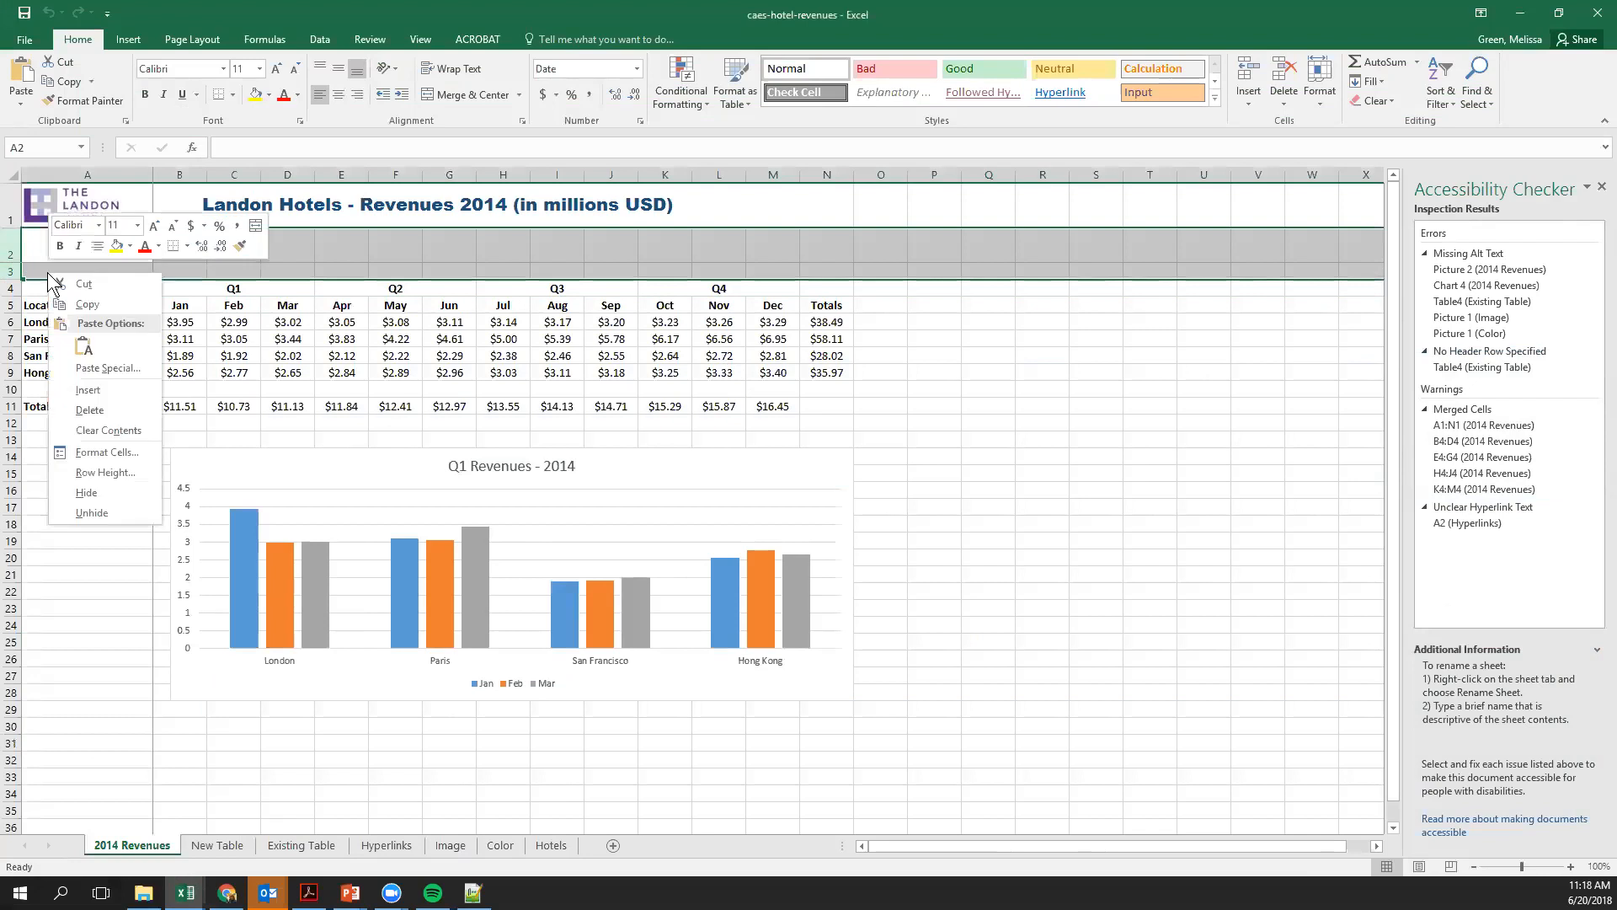
Delete the blank rows 2 and 3 above the revenue table on the 2014 Revenues sheet
{"action": "left_click", "coordinate": [89, 411]}
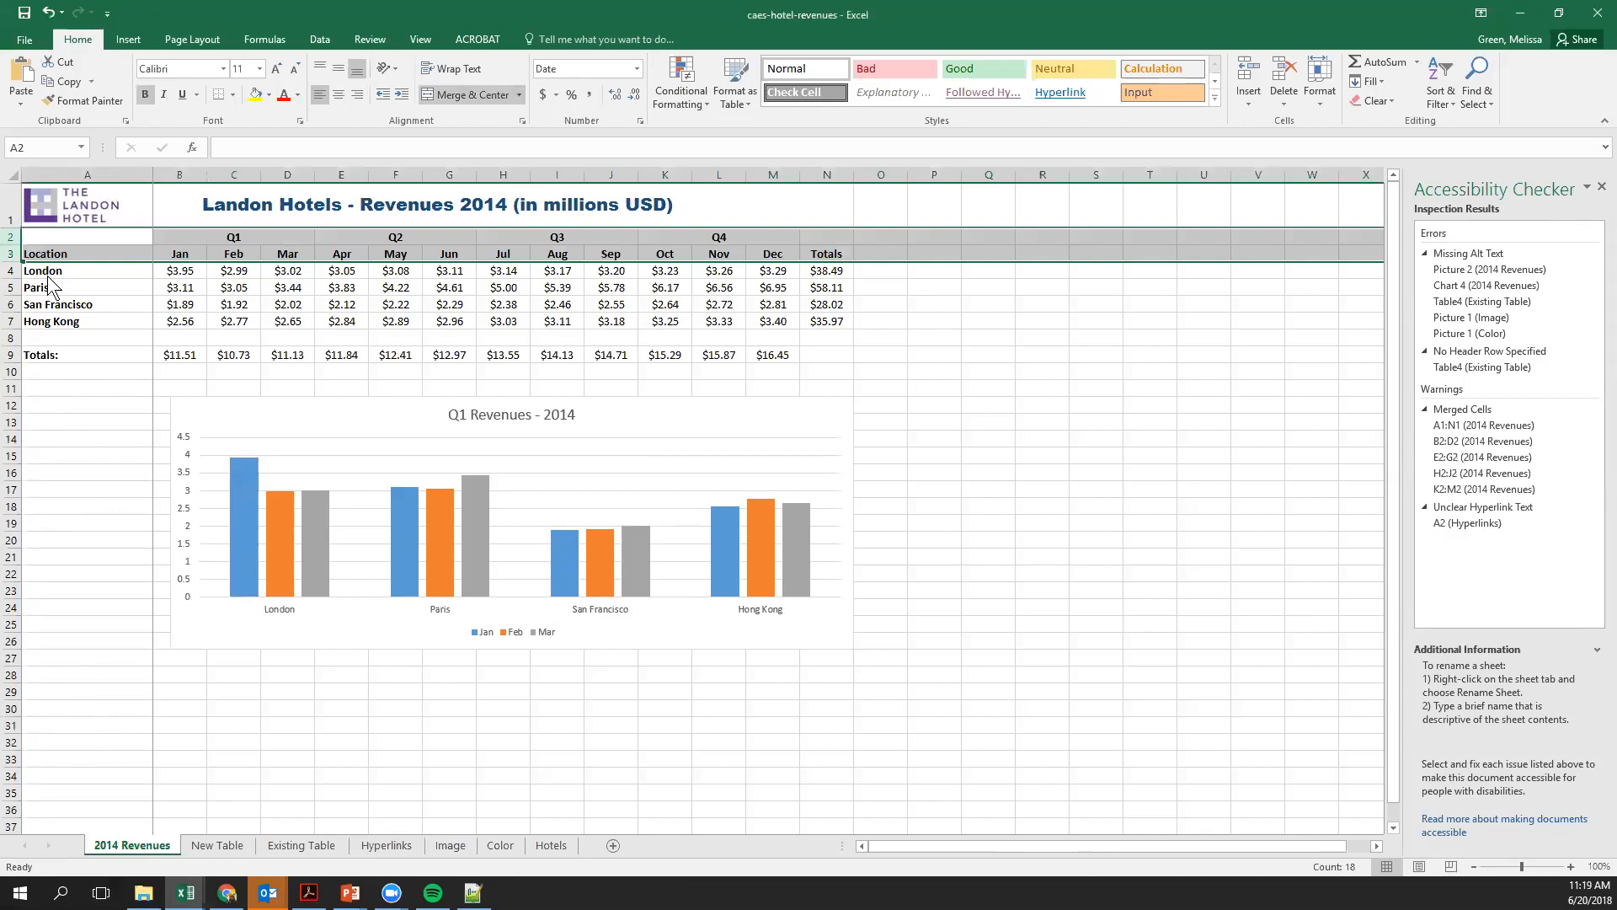
{"action": "scroll", "coordinate": [404, 722], "scroll_direction": "down", "scroll_amount": 2}
{"action": "scroll", "coordinate": [400, 720], "scroll_direction": "up", "scroll_amount": 1}
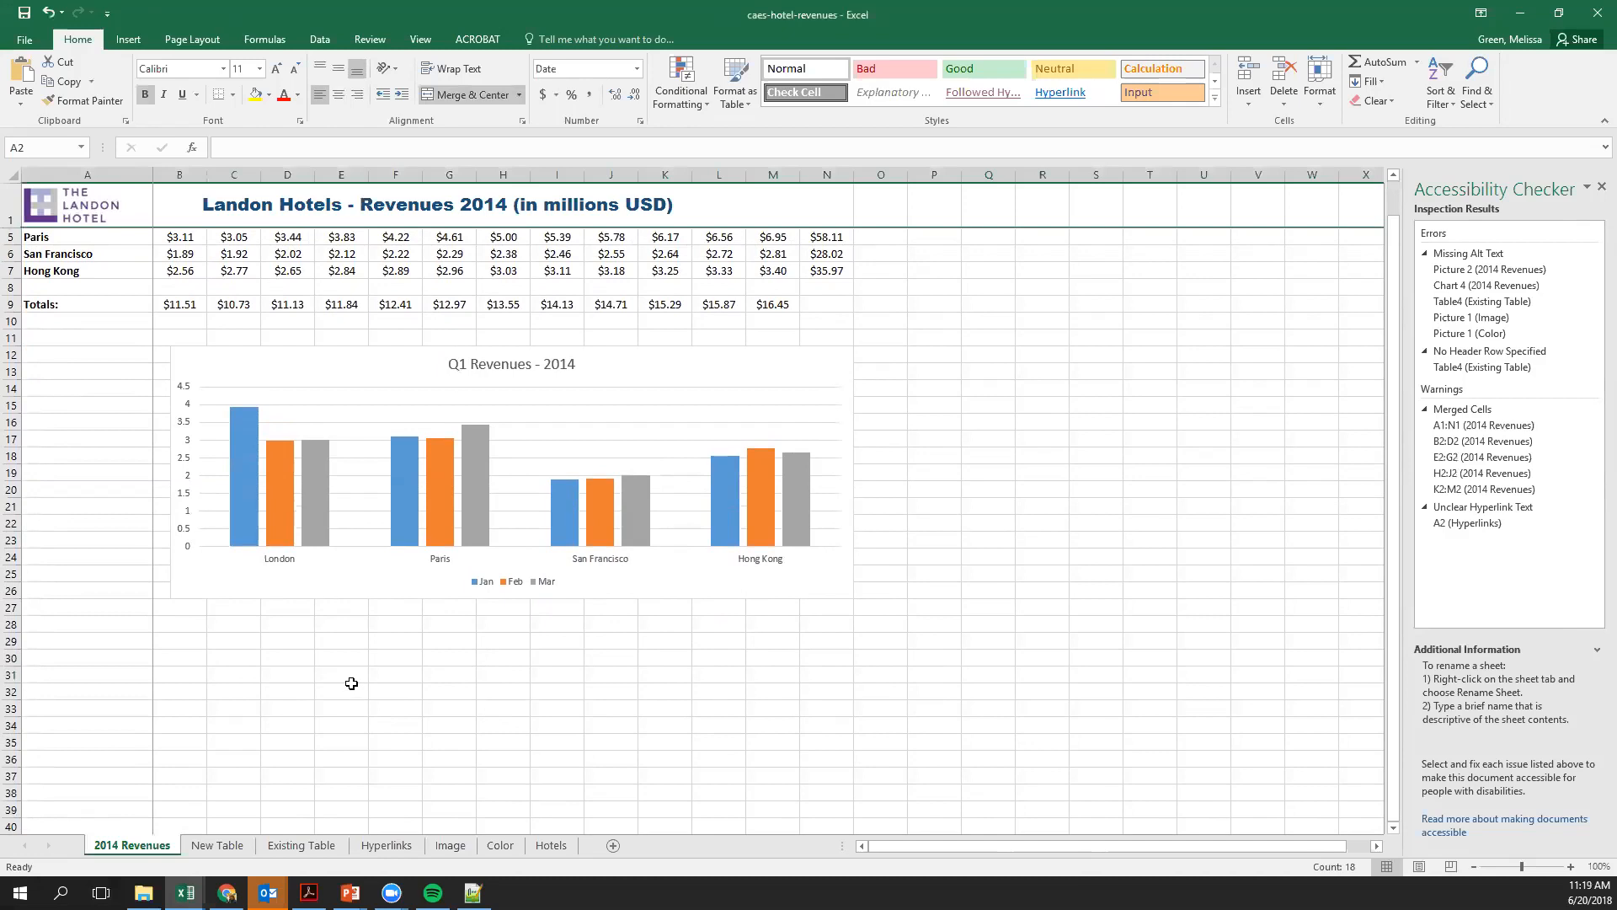
Enter the note "End of worksheet" in cell A10 below the totals row
{"action": "left_click", "coordinate": [559, 469]}
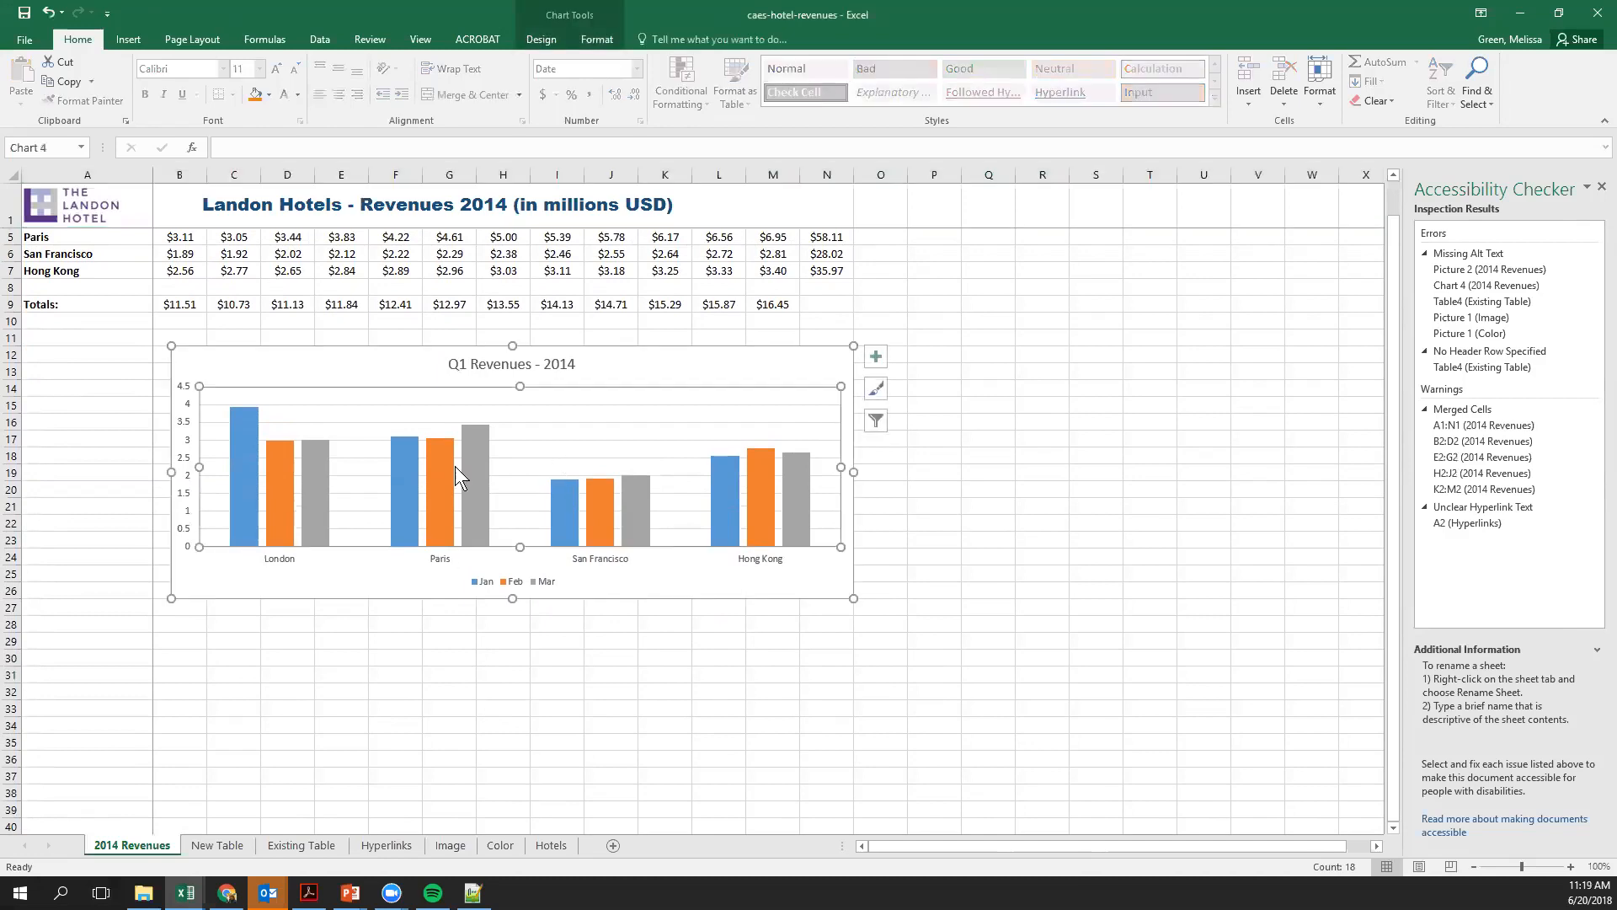
{"action": "left_click", "coordinate": [46, 319]}
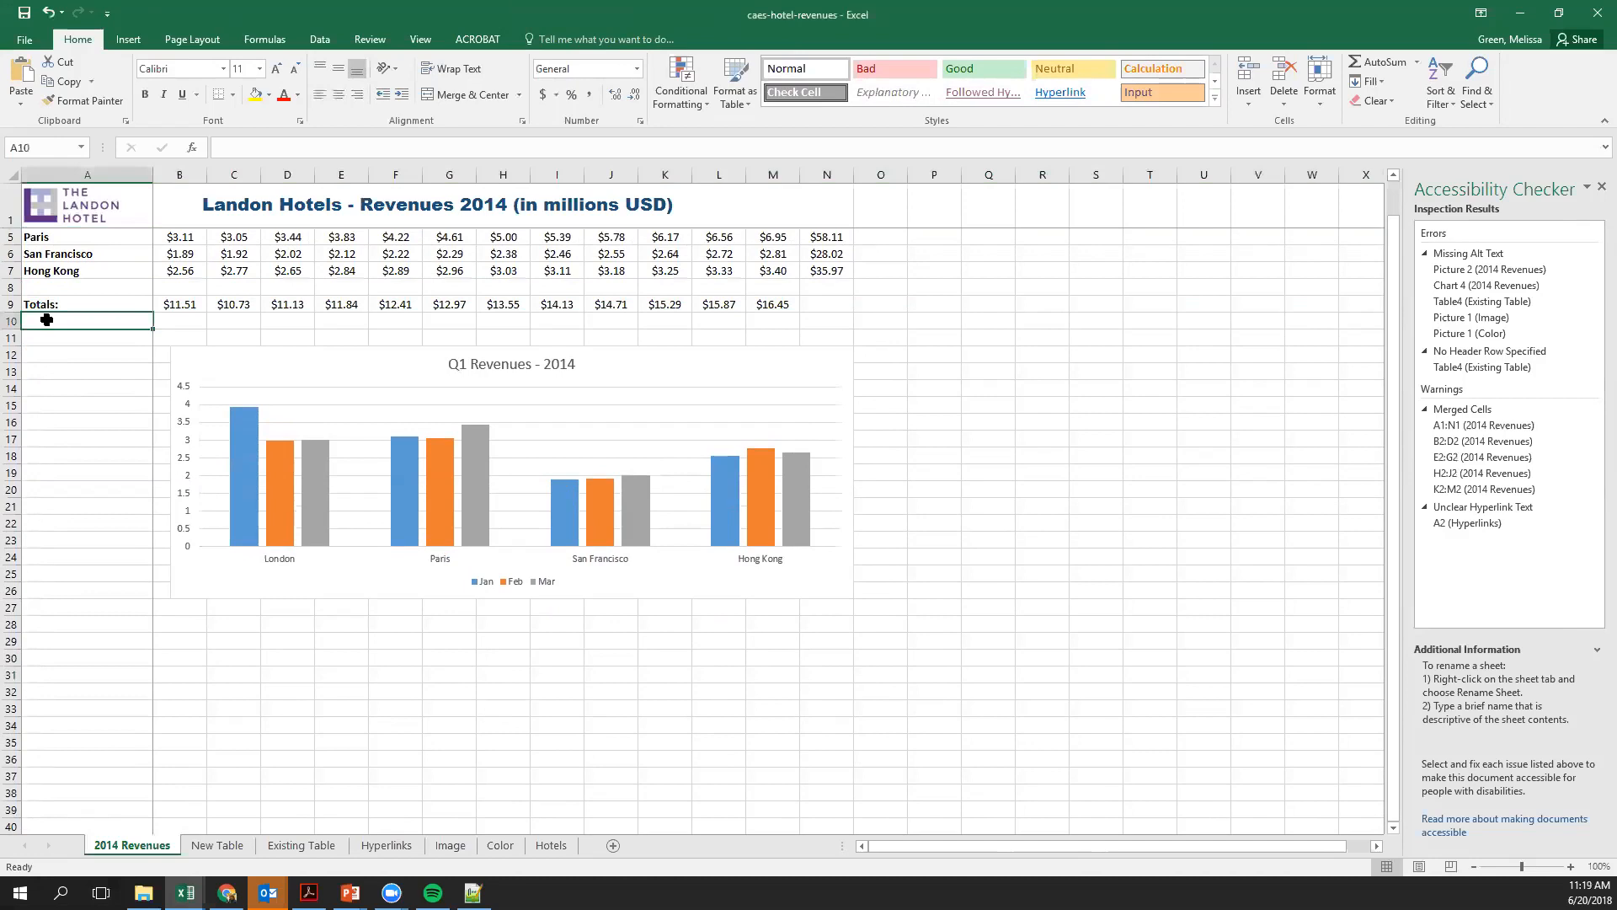
{"action": "type", "text": "End of"}
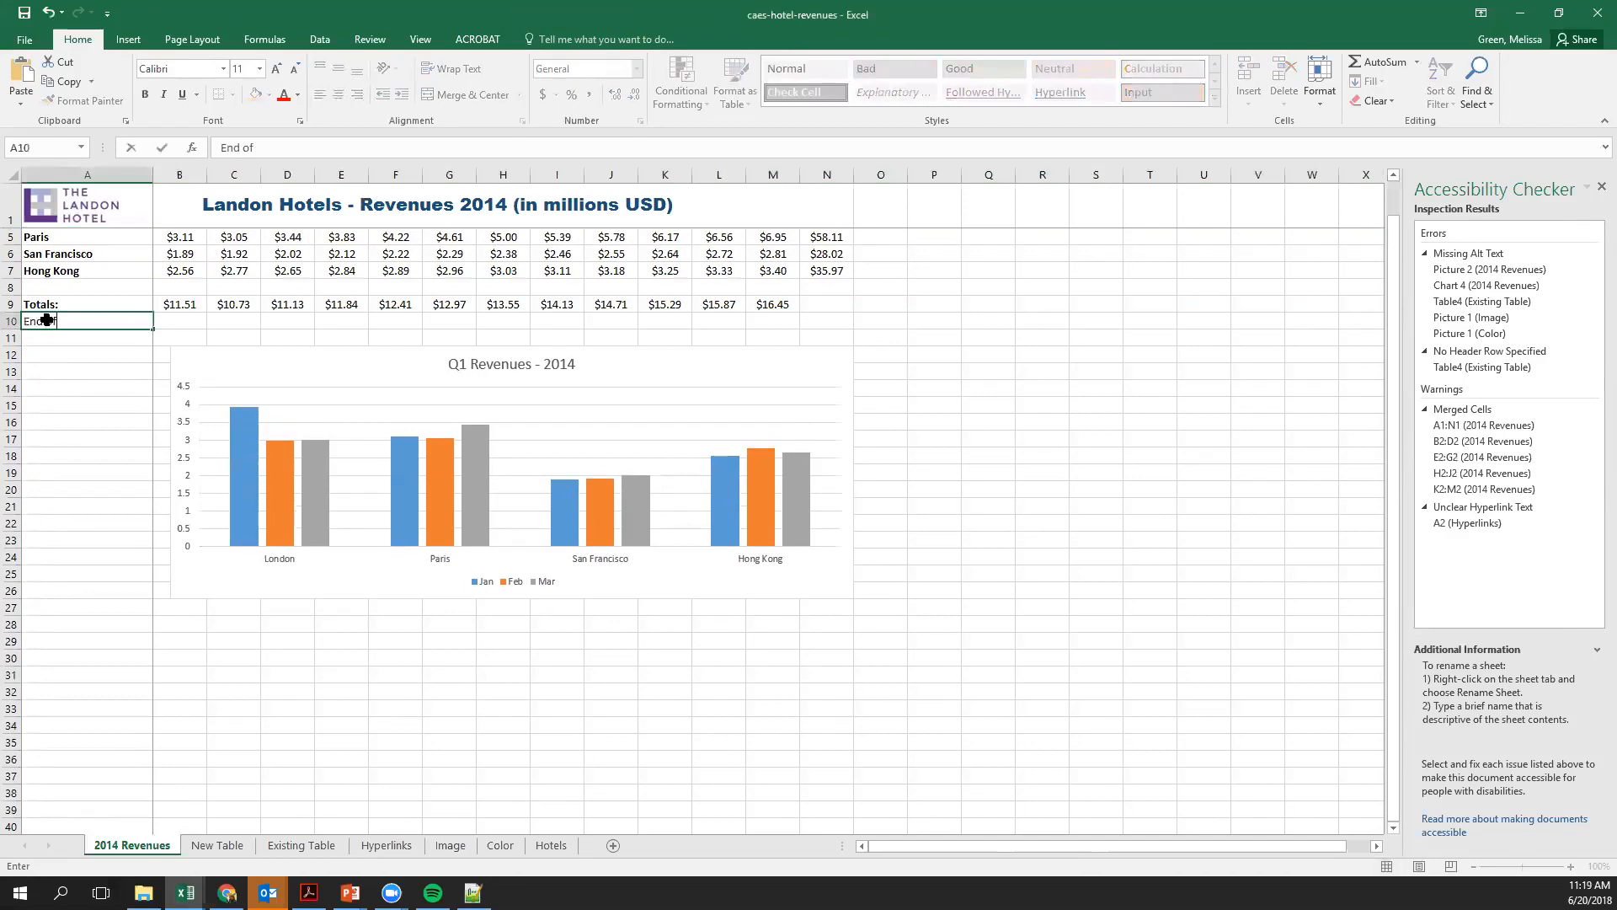
{"action": "type", "text": " worksheet"}
Try to set the font color of the note in cell A10 to white, and clear the cell
{"action": "left_click_drag", "start_coordinate": [114, 321], "coordinate": [17, 321]}
{"action": "left_click", "coordinate": [298, 95]}
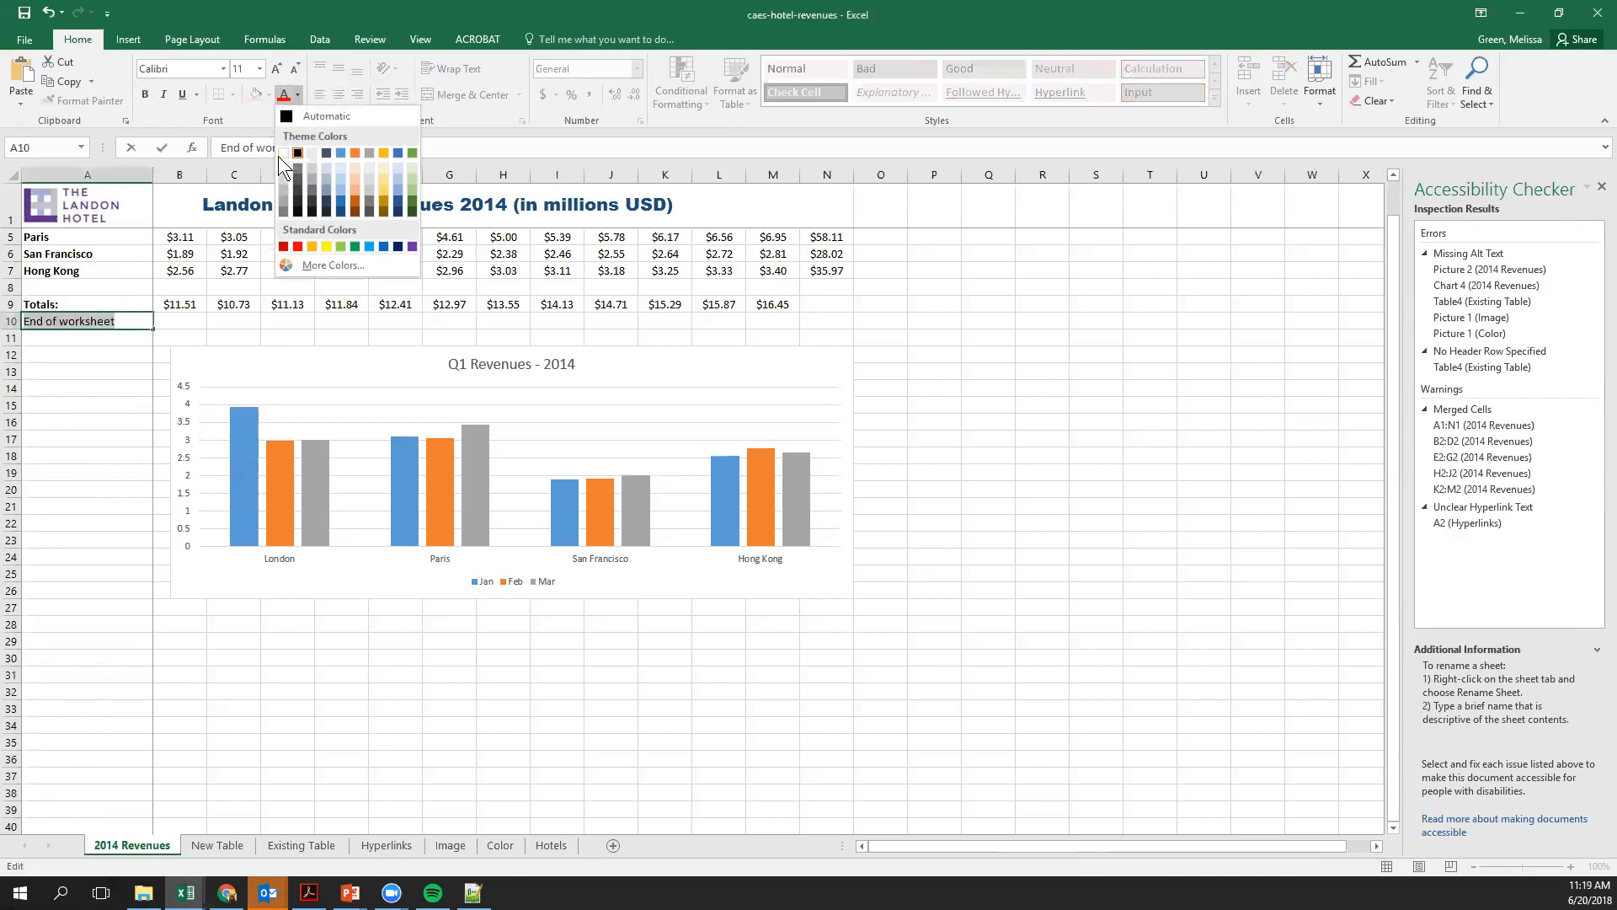
{"action": "left_click", "coordinate": [285, 155]}
{"action": "key", "text": "Escape"}
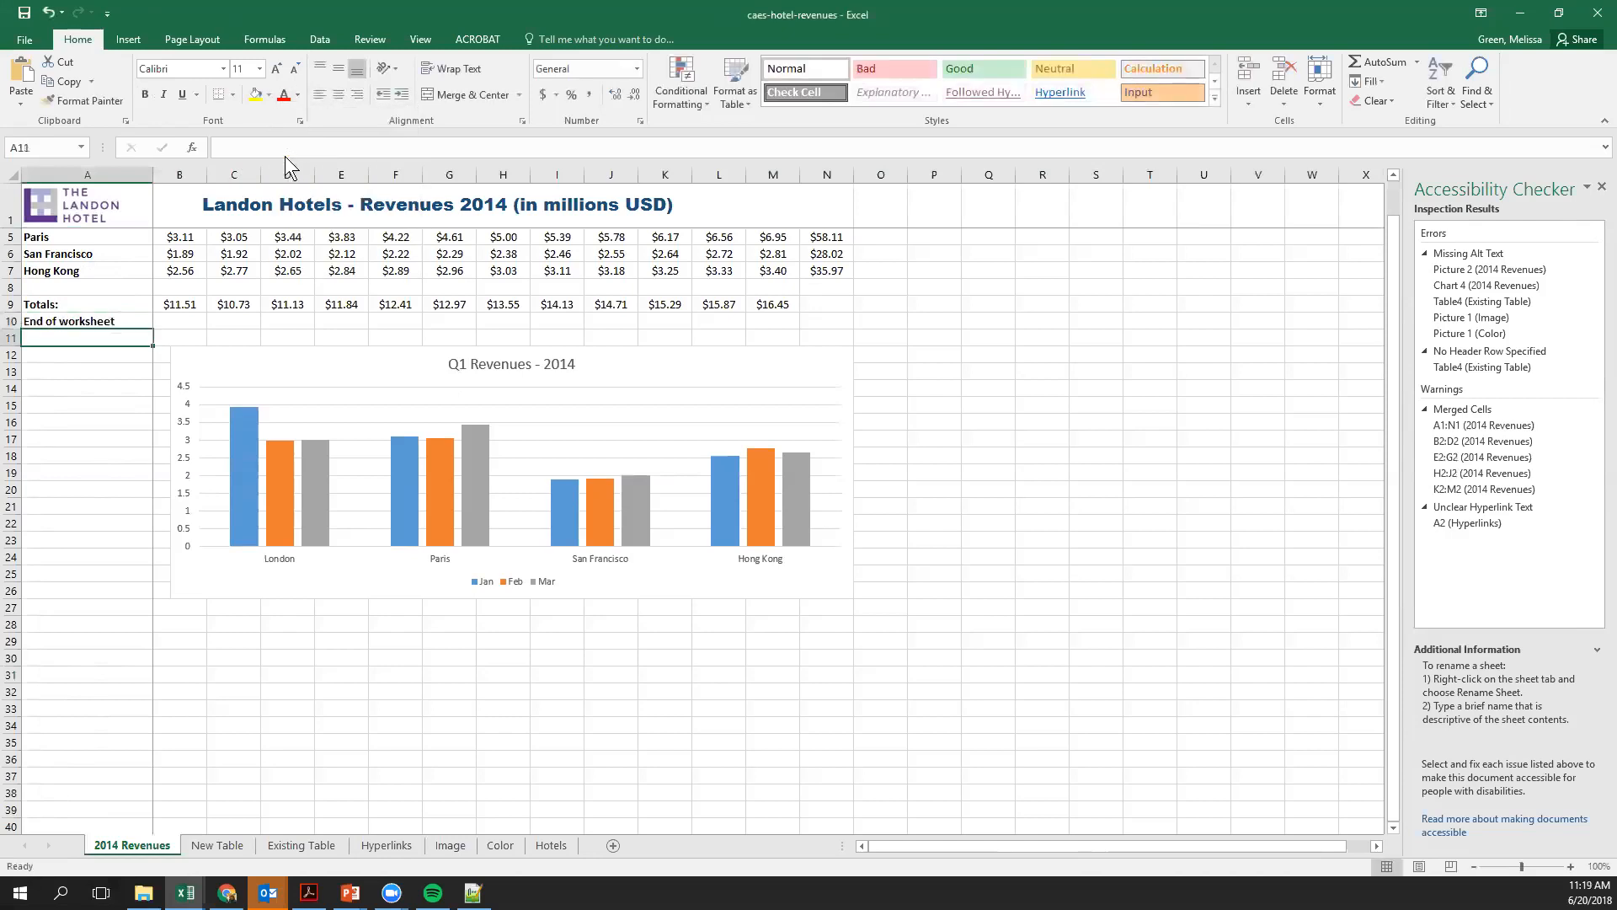
{"action": "key", "text": "ctrl+b"}
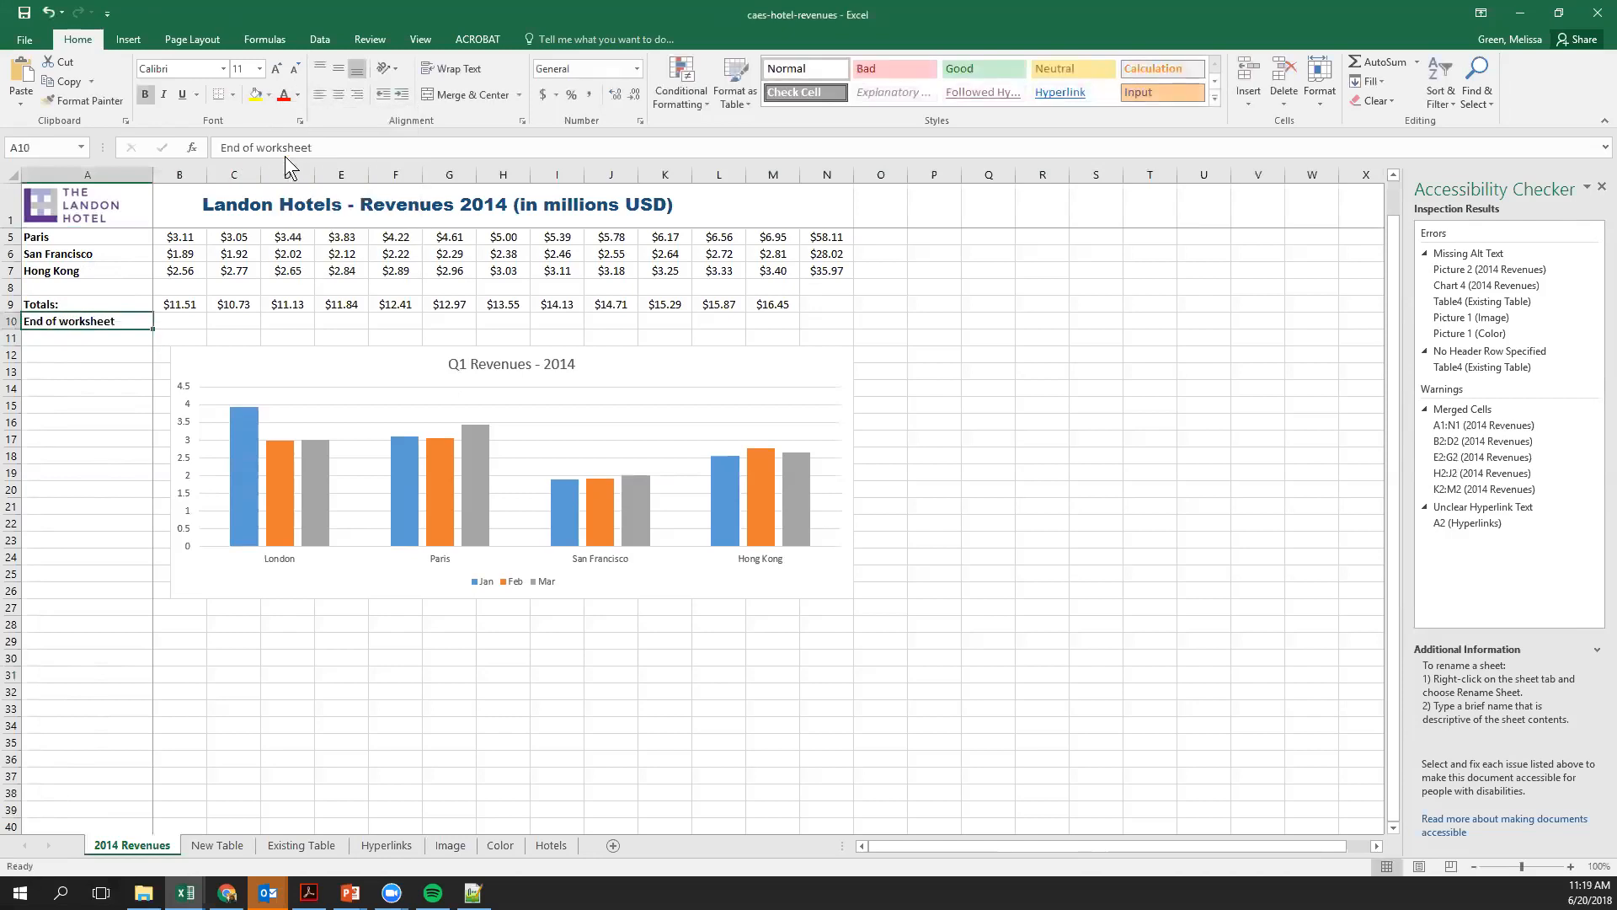
{"action": "key", "text": "Delete"}
Hide all unused columns on the 2014 Revenues sheet, from column O through the last column XFD
{"action": "left_click", "coordinate": [877, 175]}
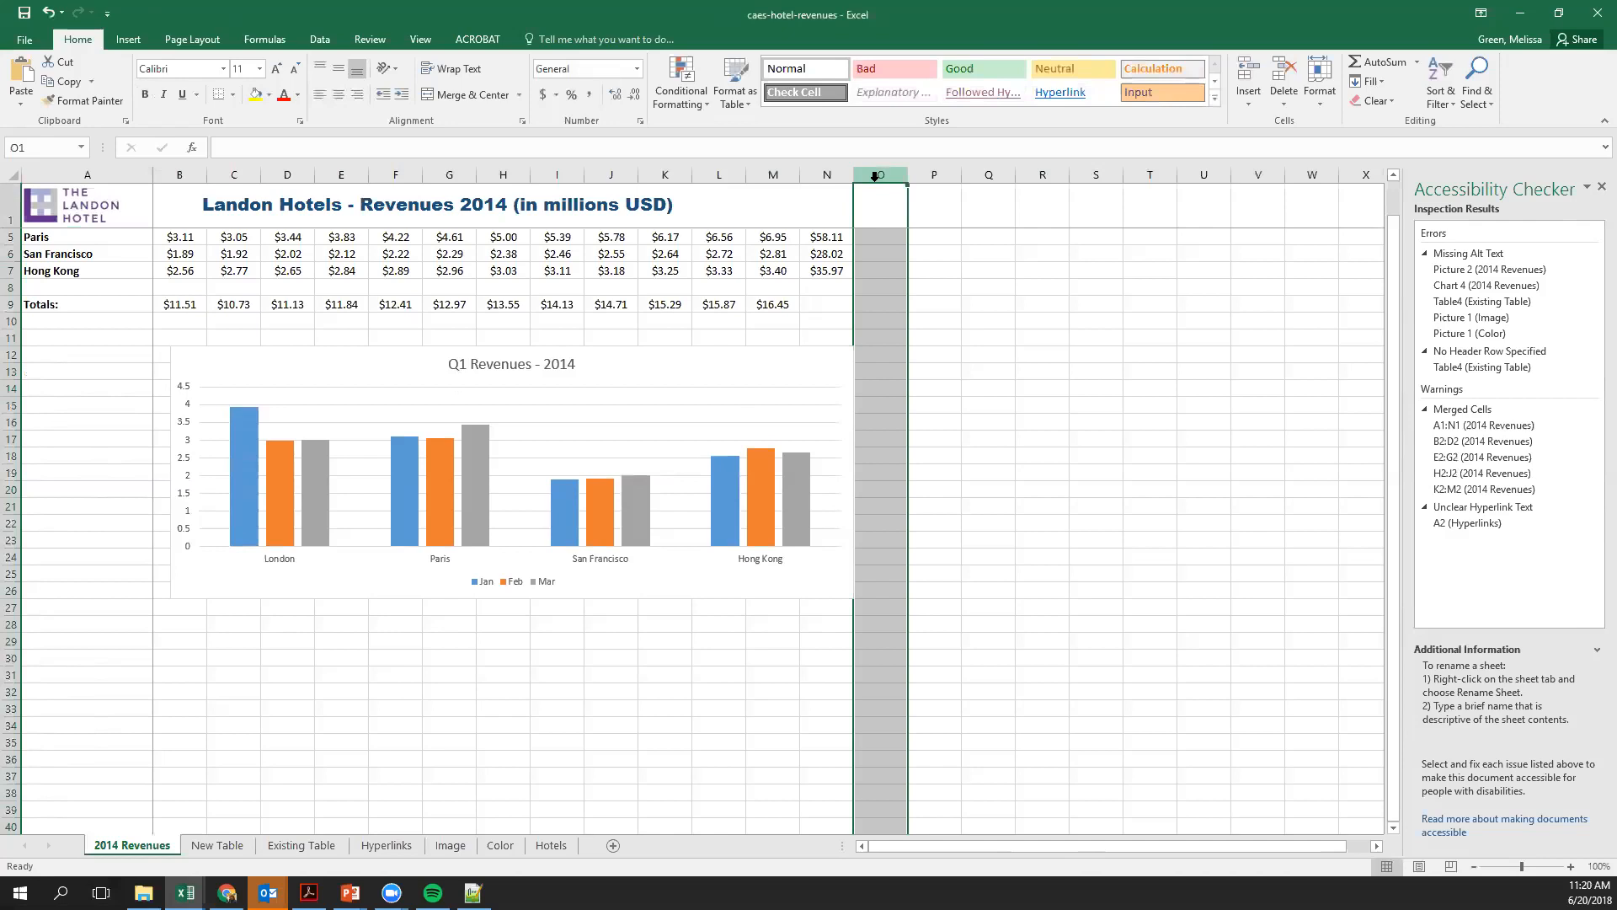
{"action": "key", "text": "ctrl+shift+Right"}
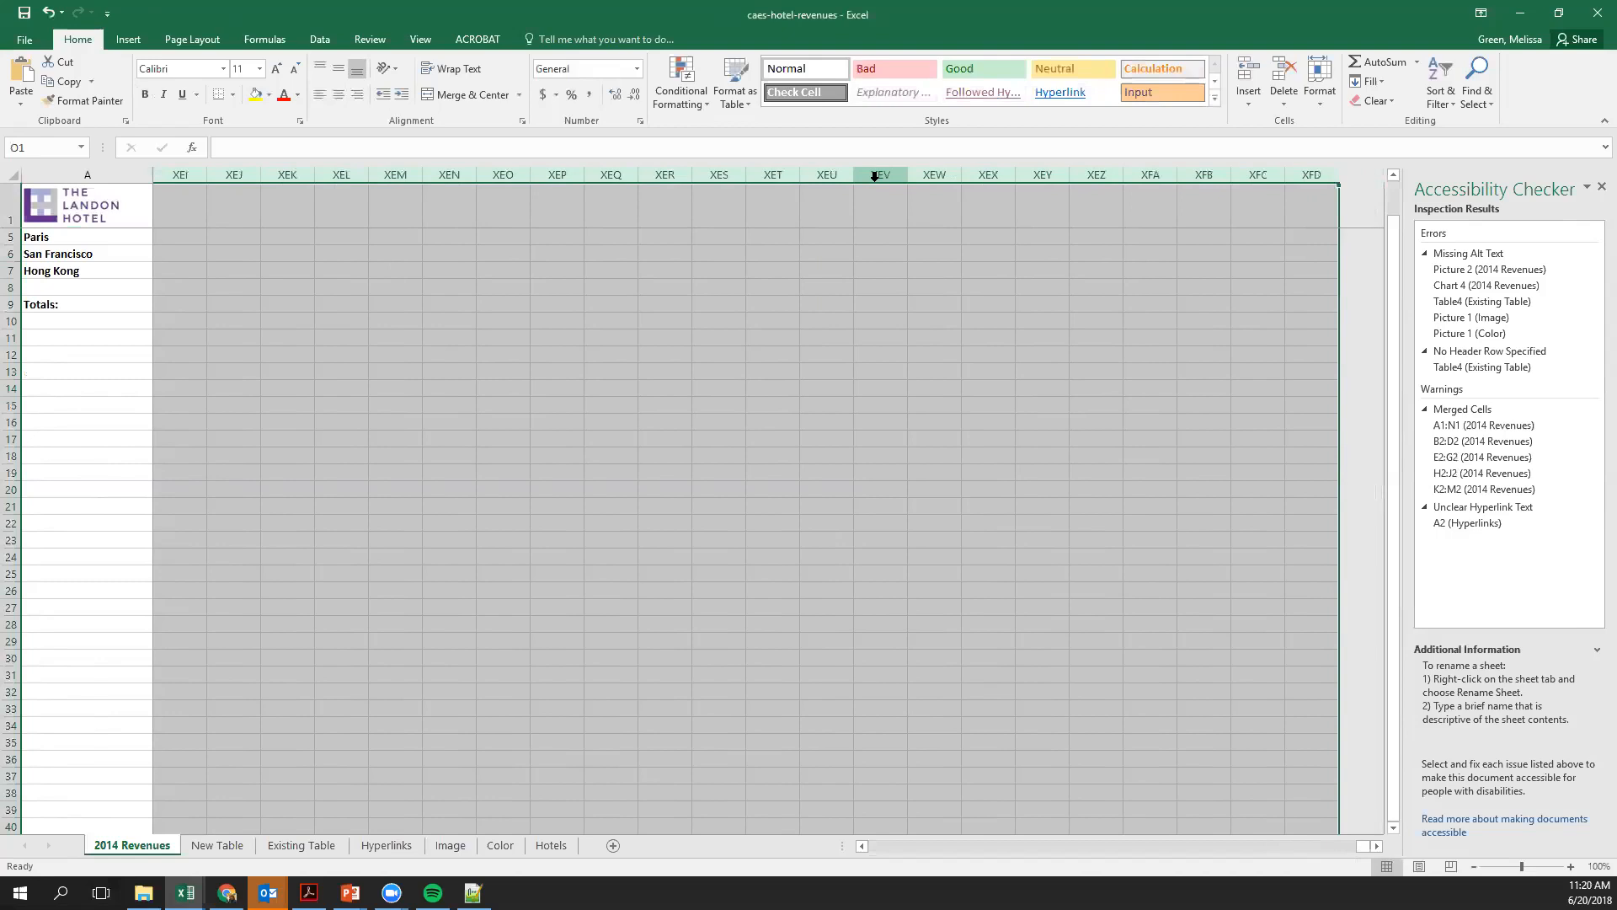
{"action": "right_click", "coordinate": [852, 251]}
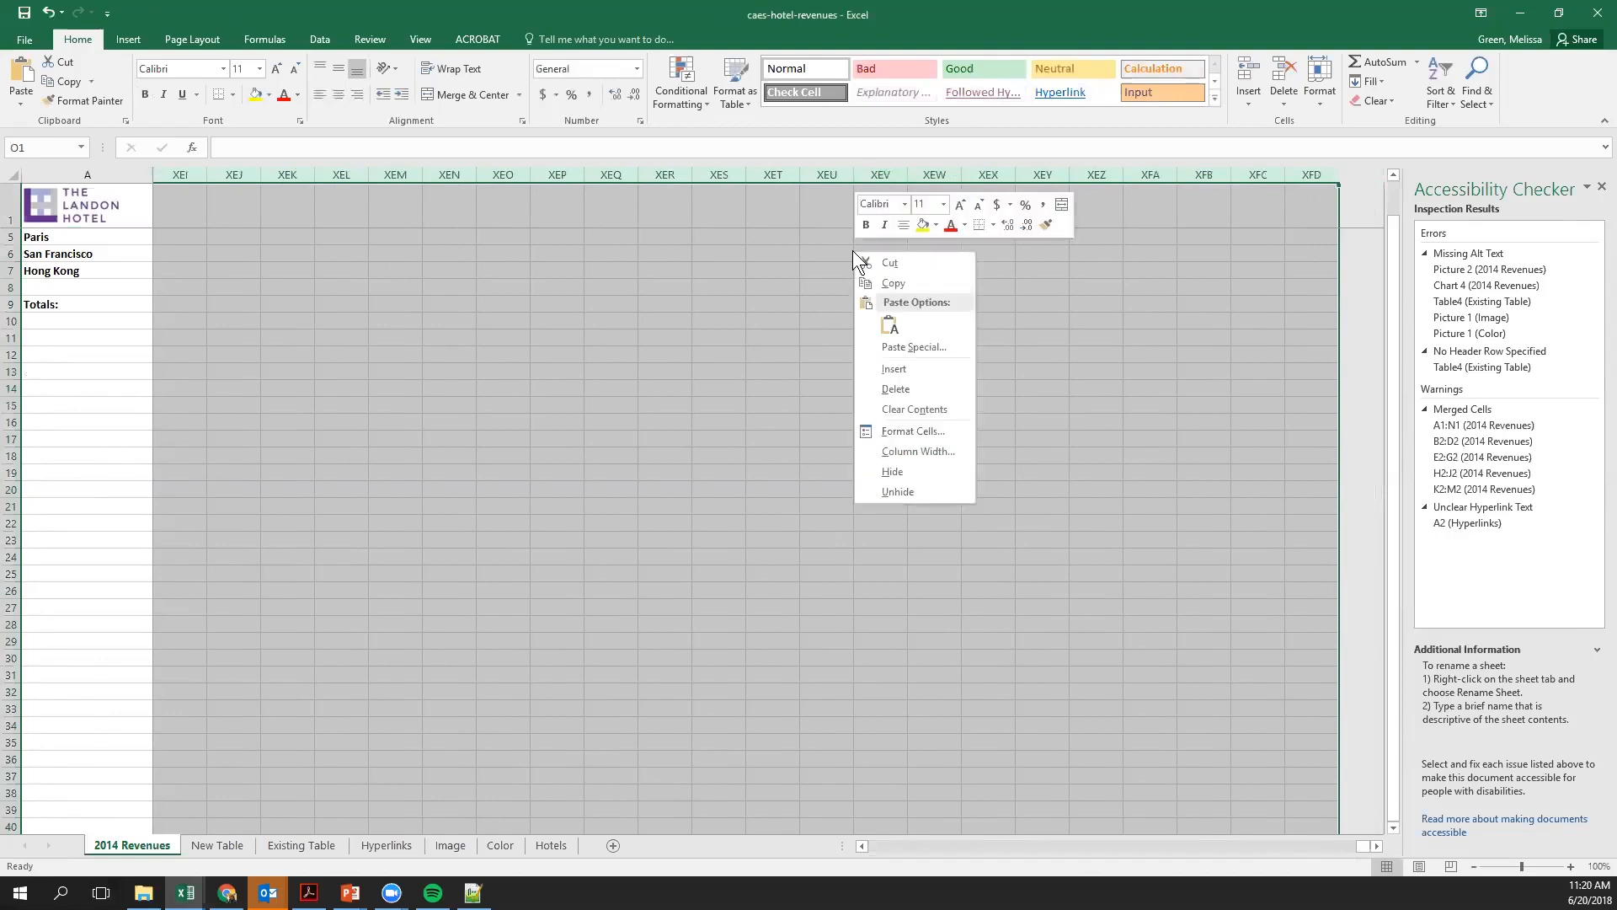
{"action": "left_click", "coordinate": [904, 468]}
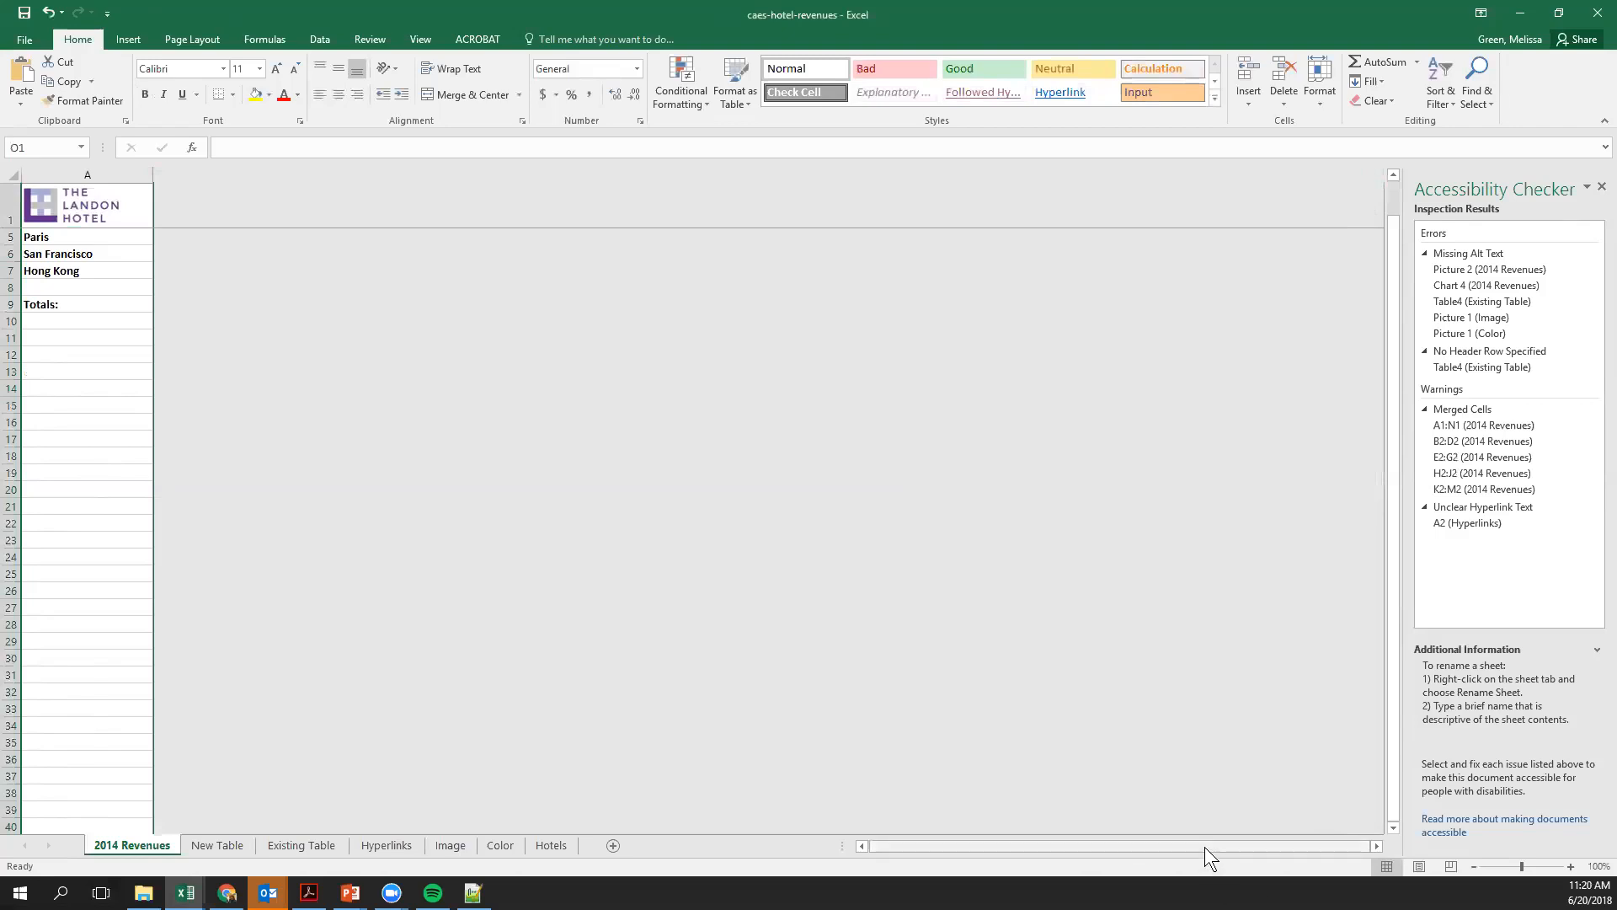
{"action": "left_click_drag", "start_coordinate": [1204, 846], "coordinate": [874, 811]}
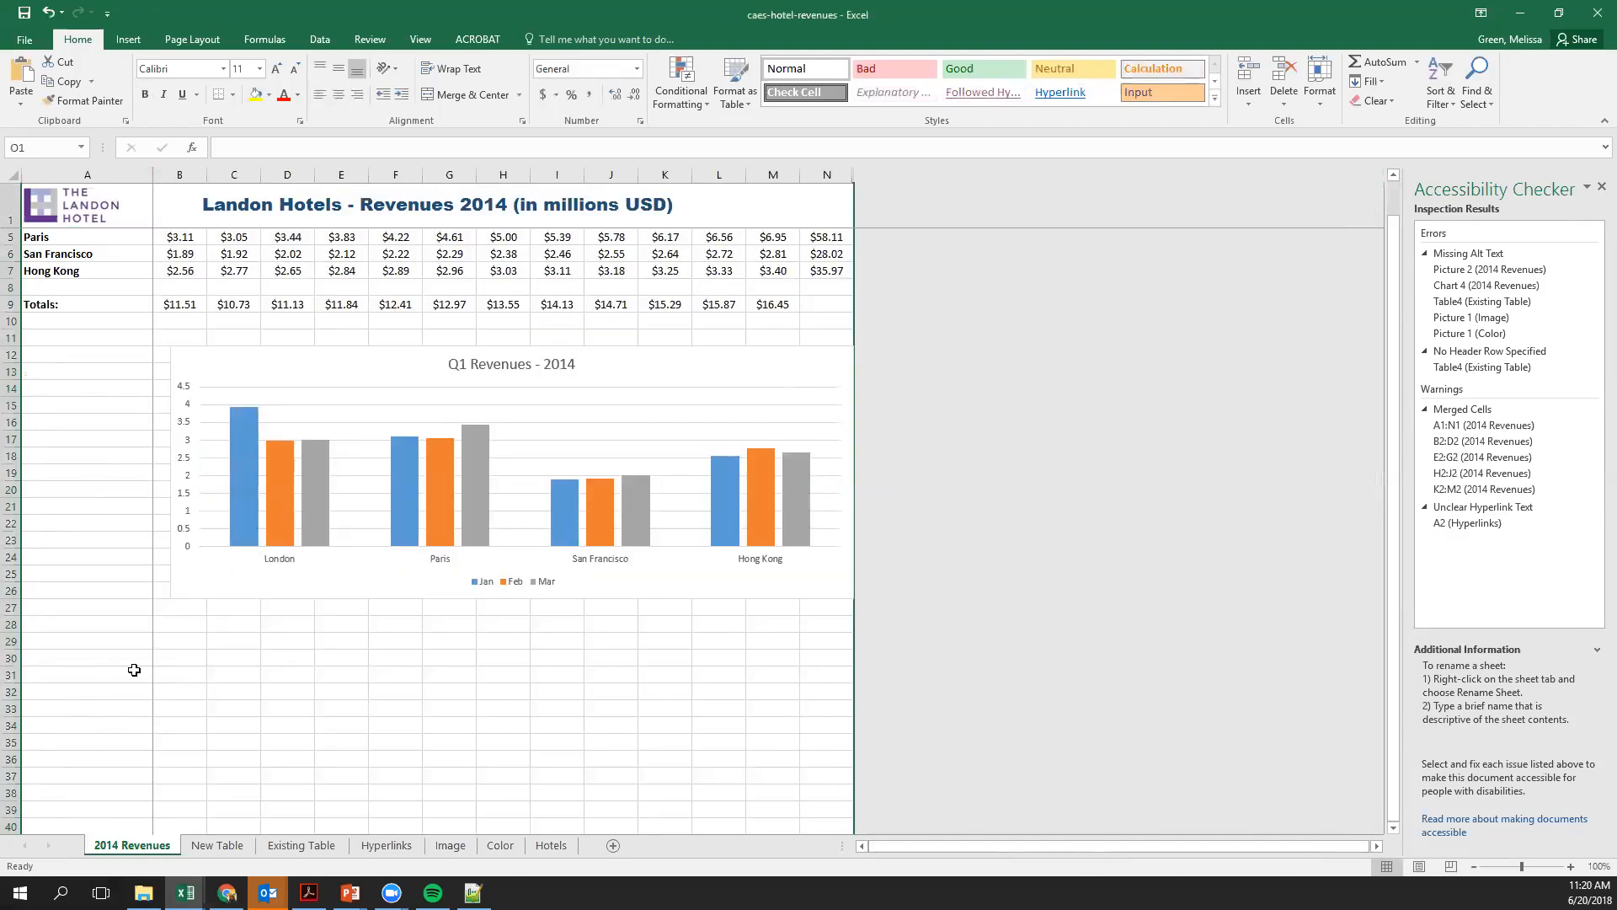
Hide all unused rows below the chart, from row 28 through the last row 1048576
{"action": "left_click", "coordinate": [12, 624]}
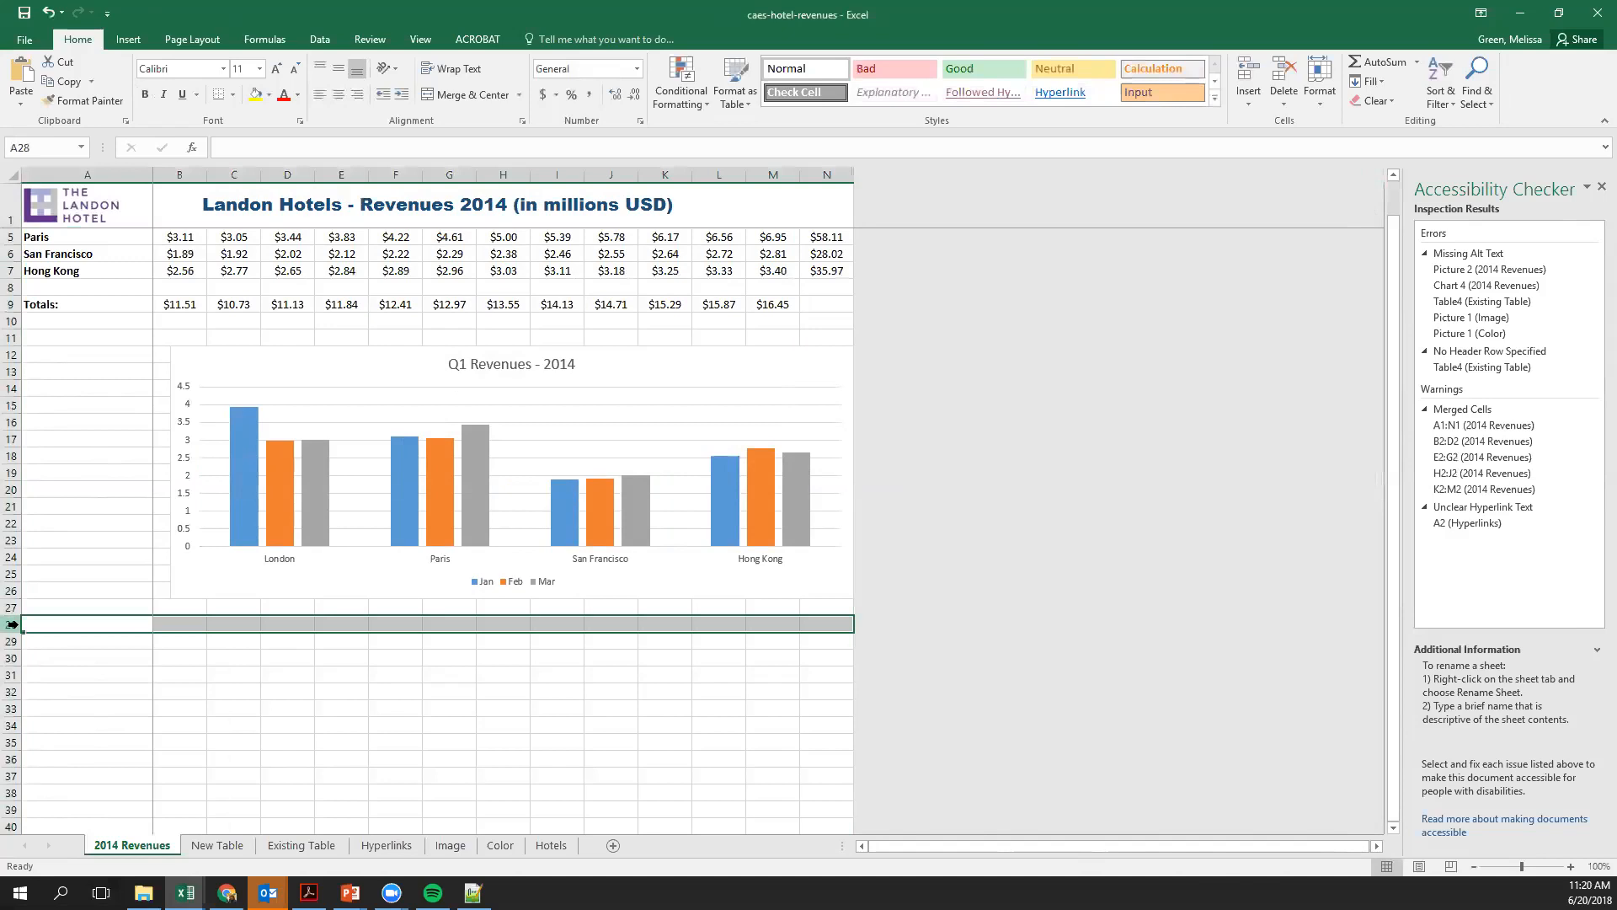
{"action": "key", "text": "ctrl+shift+Down"}
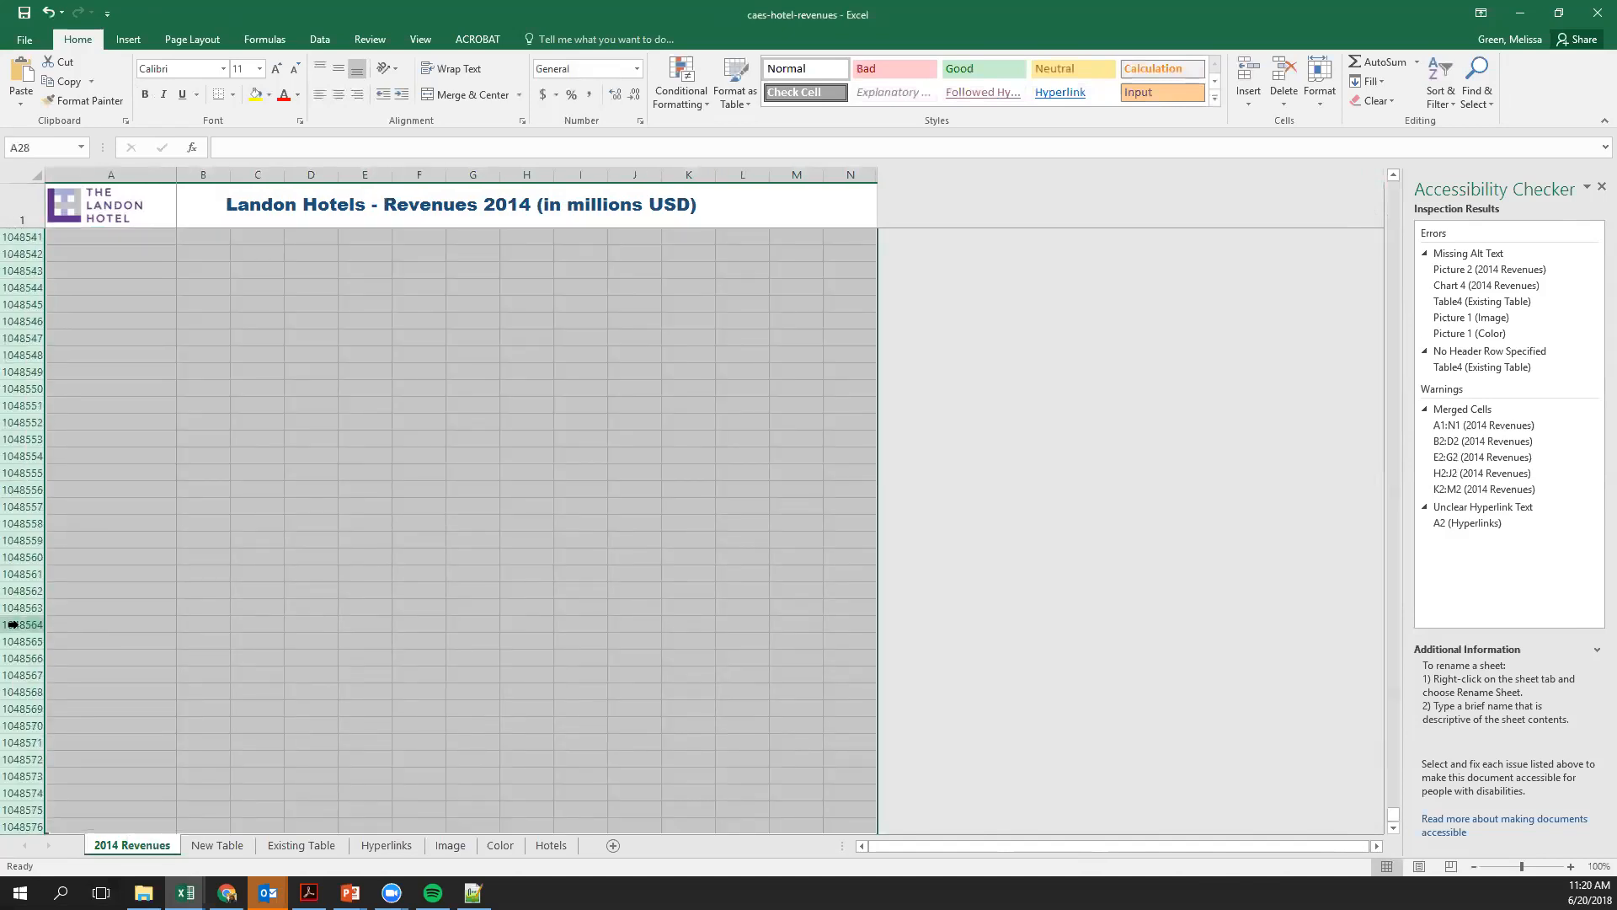
{"action": "right_click", "coordinate": [296, 716]}
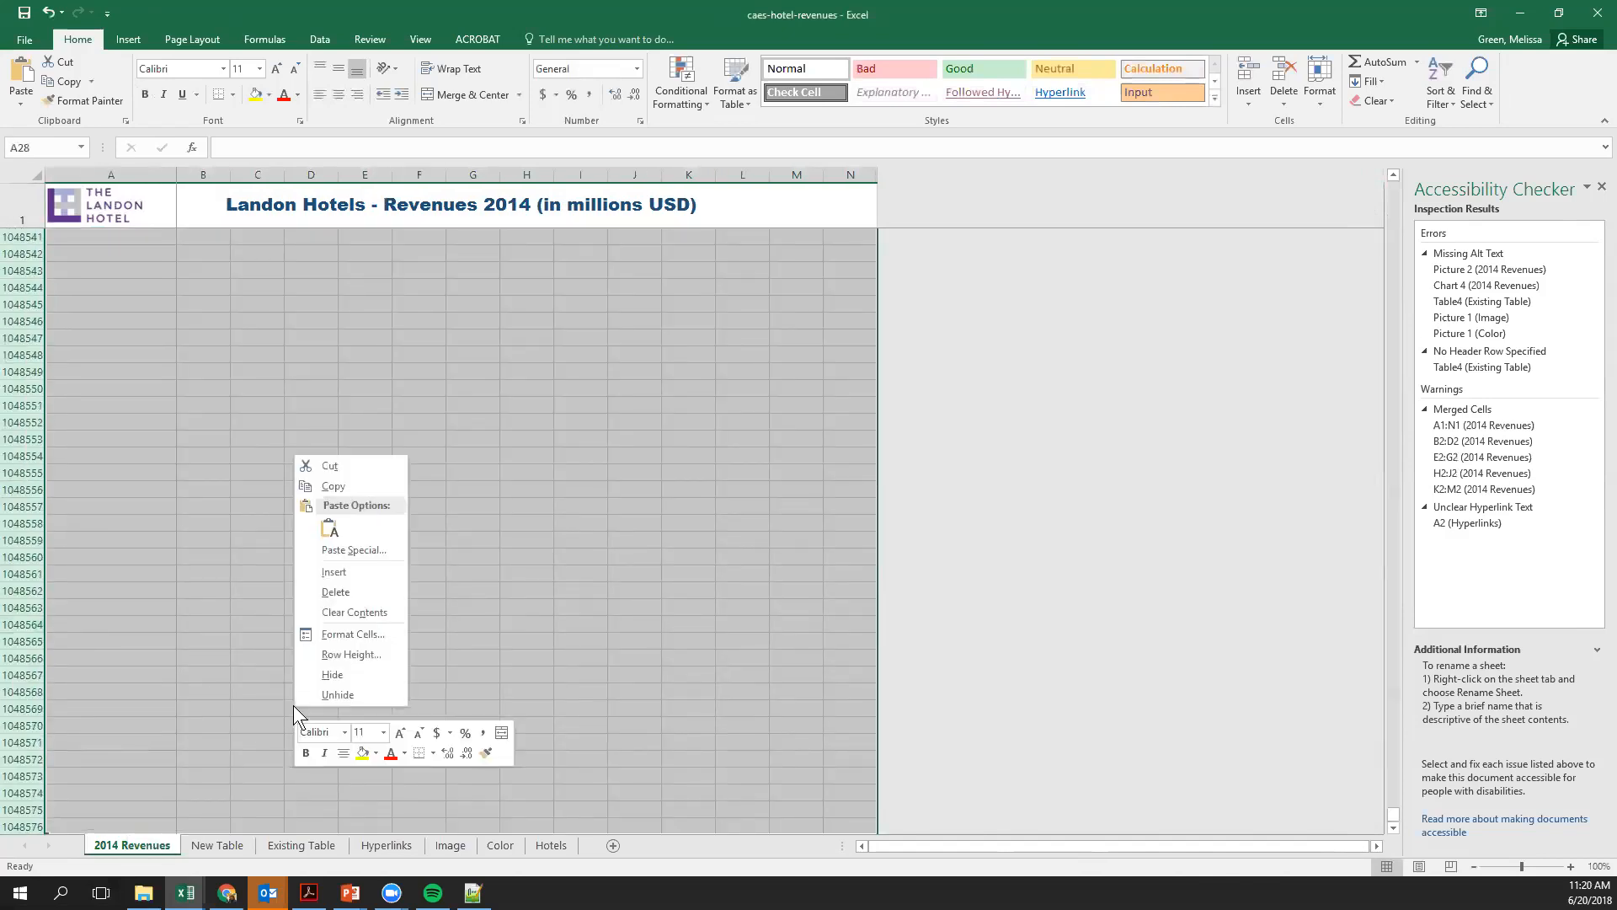
{"action": "left_click", "coordinate": [332, 675]}
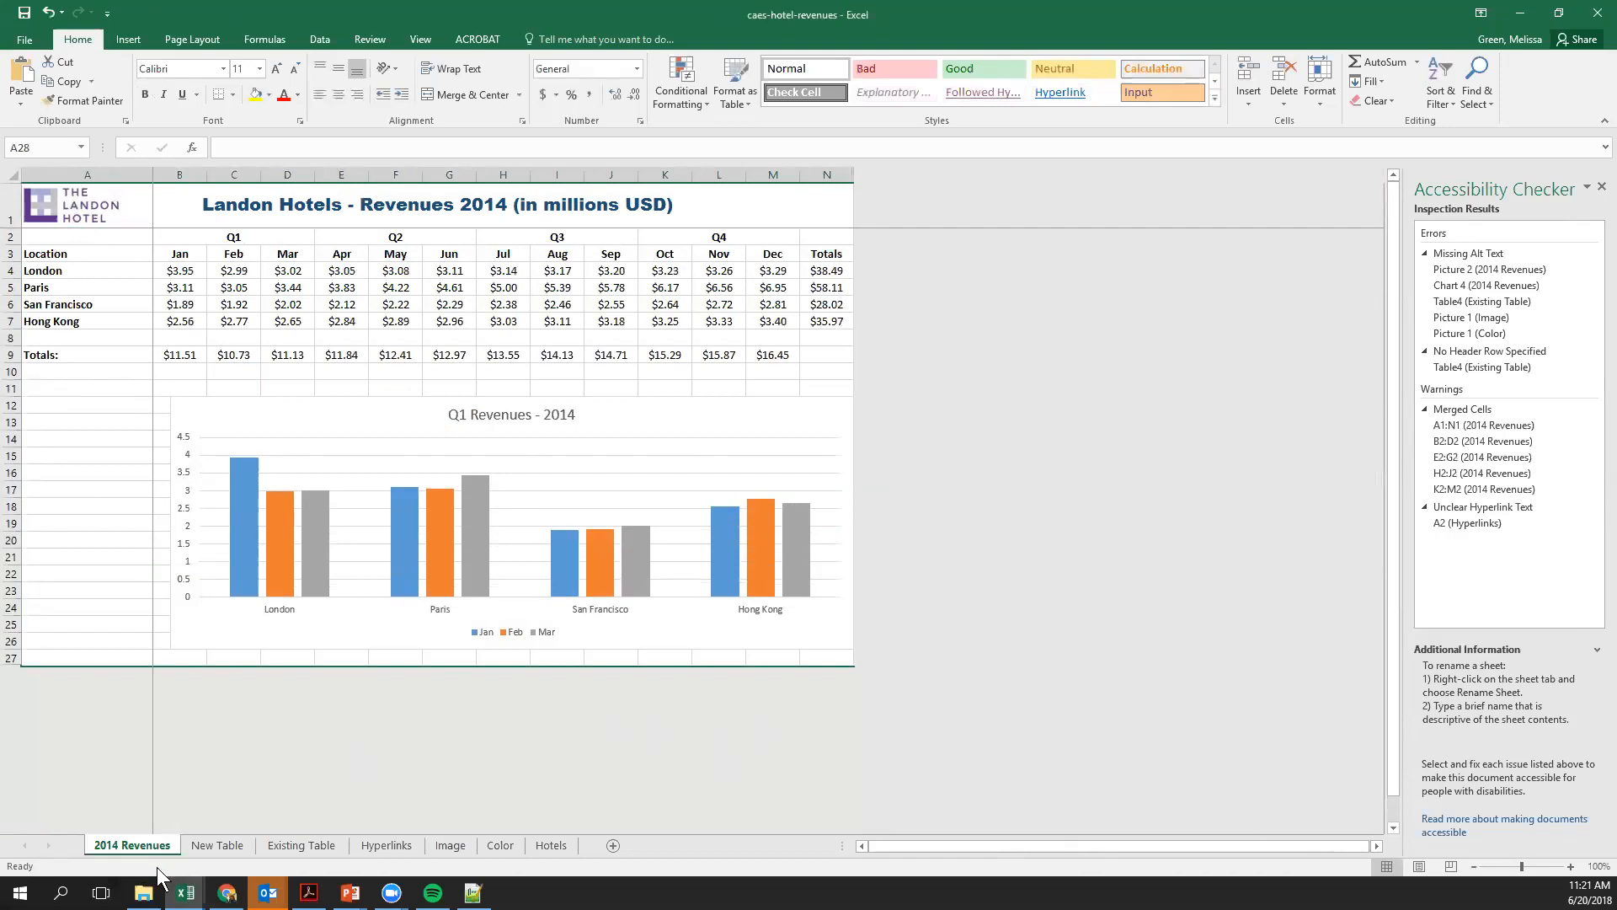
Format the range A1:N6 on the New Table sheet as a table with headers
{"action": "left_click", "coordinate": [212, 848]}
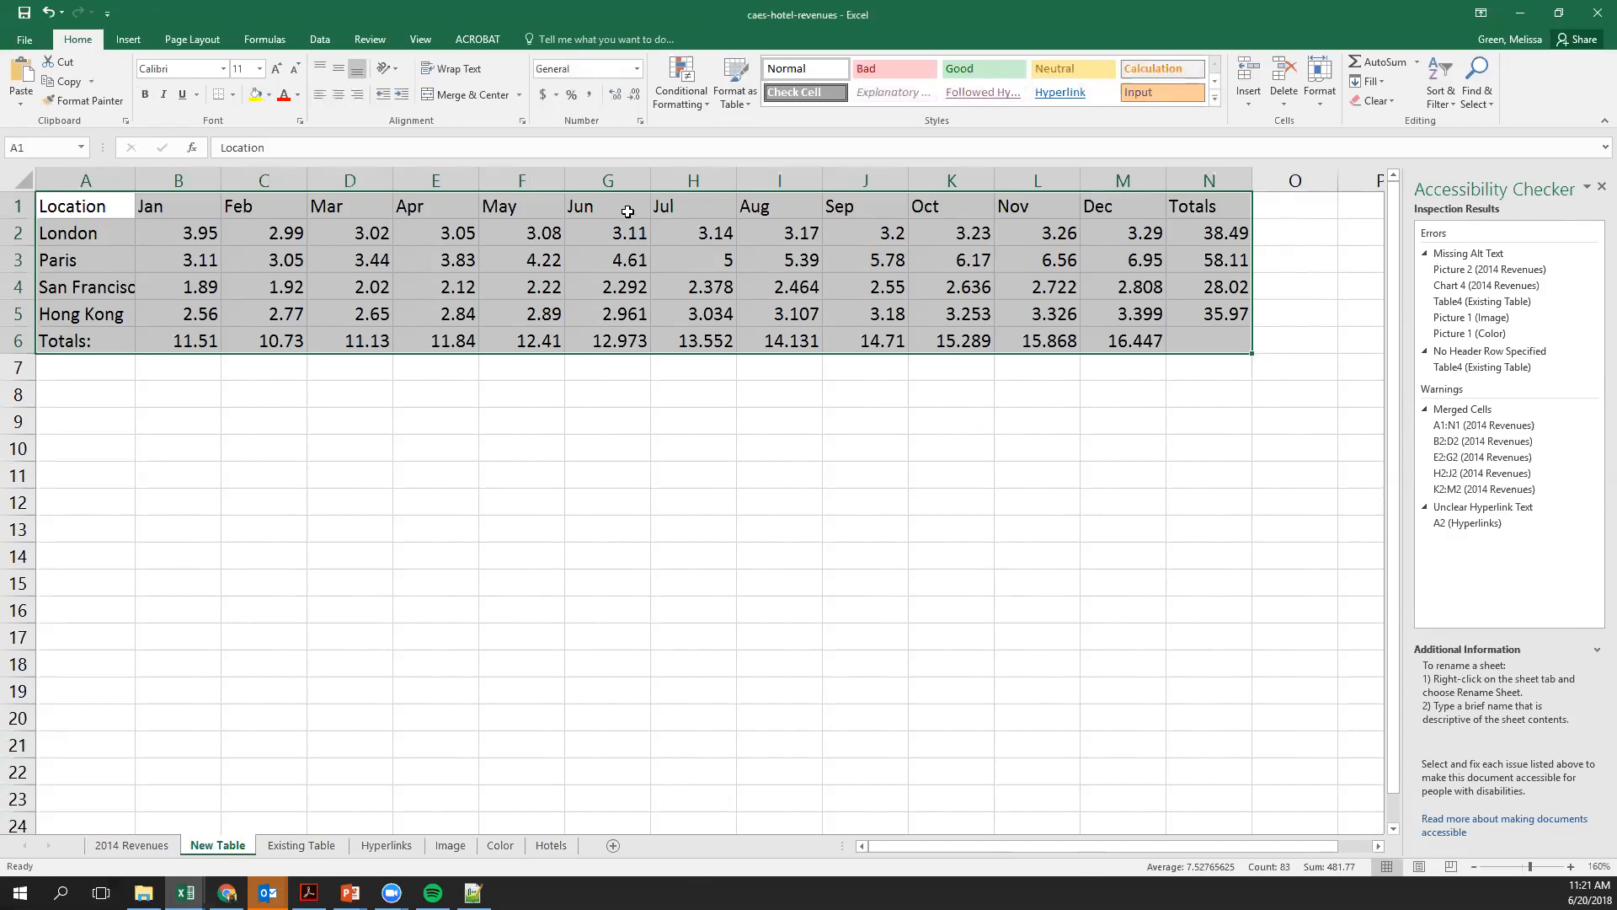
{"action": "left_click_drag", "start_coordinate": [37, 205], "coordinate": [1237, 346]}
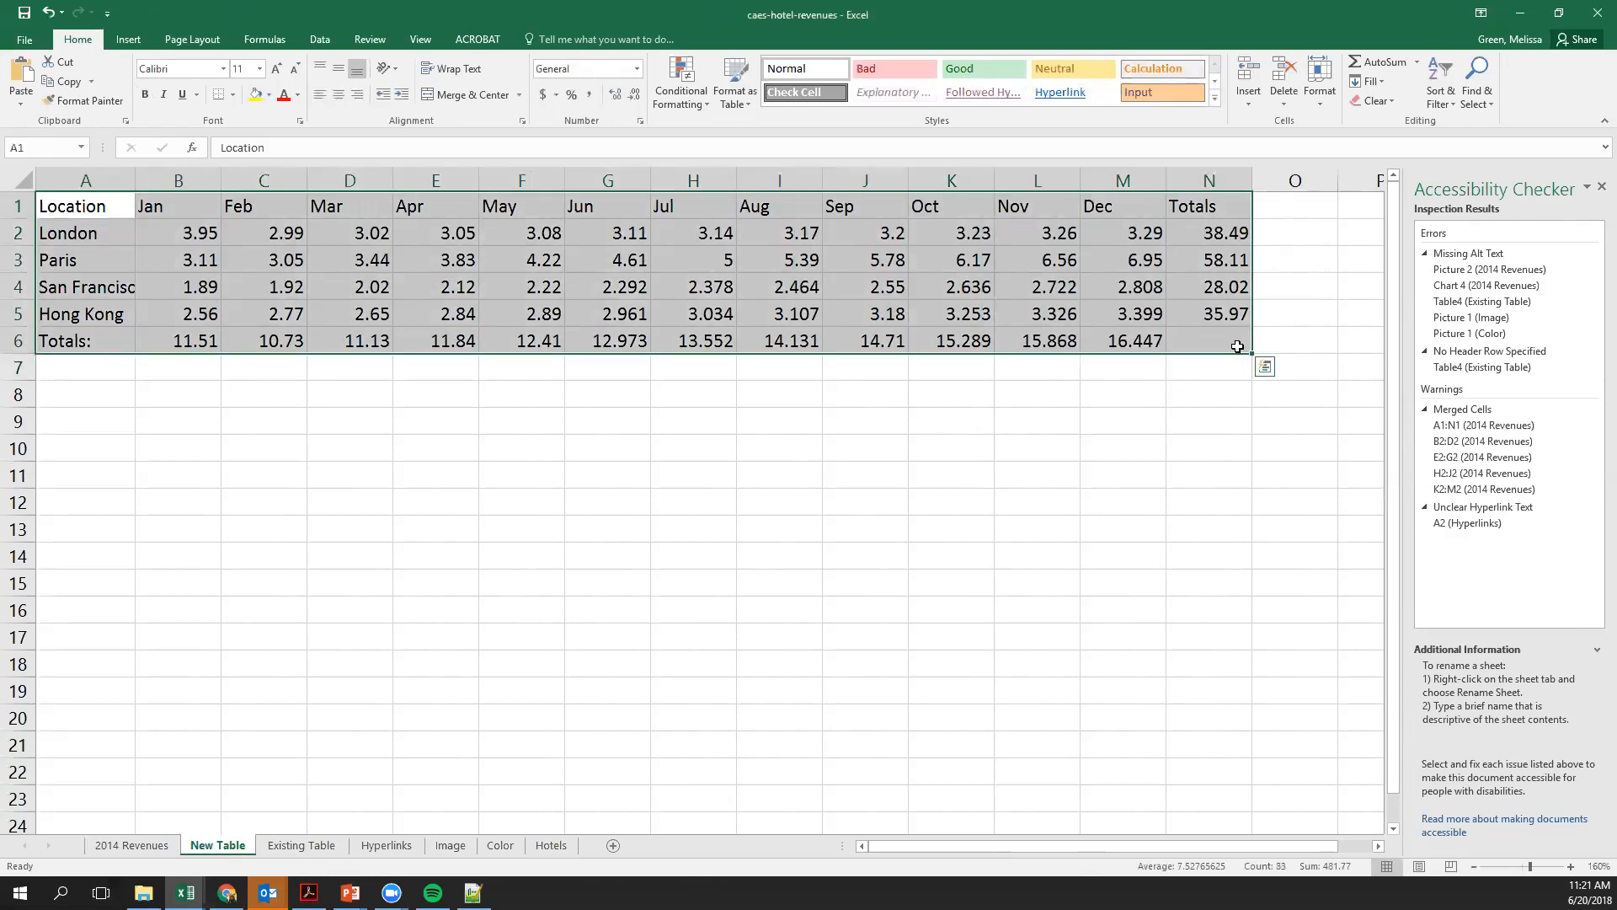
{"action": "left_click", "coordinate": [128, 39]}
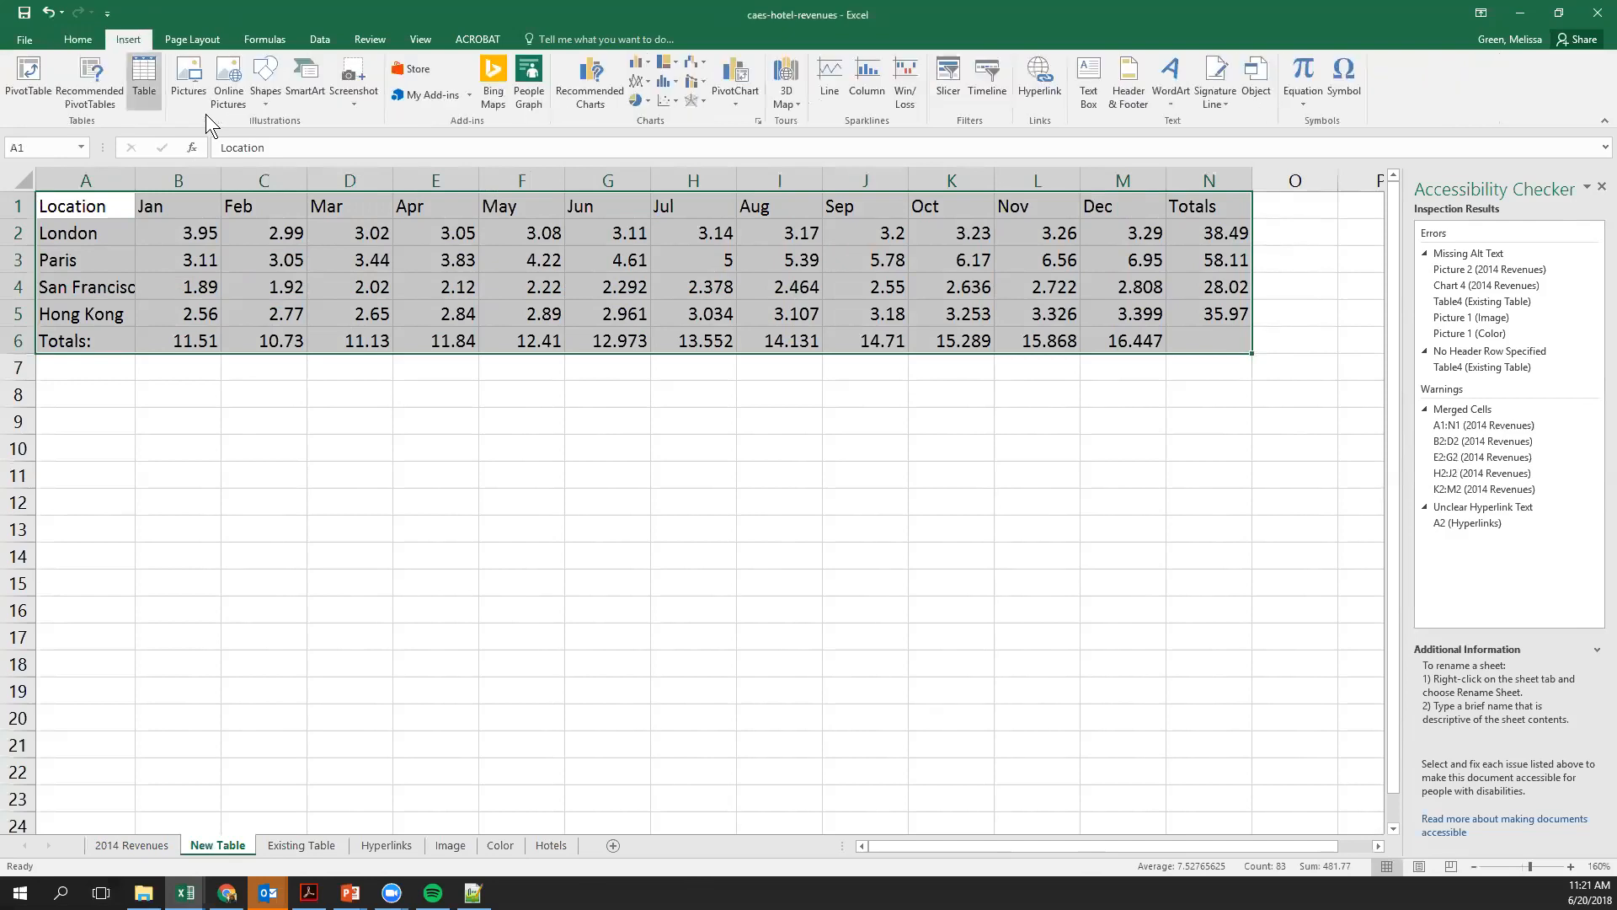
{"action": "key", "text": "ctrl+t"}
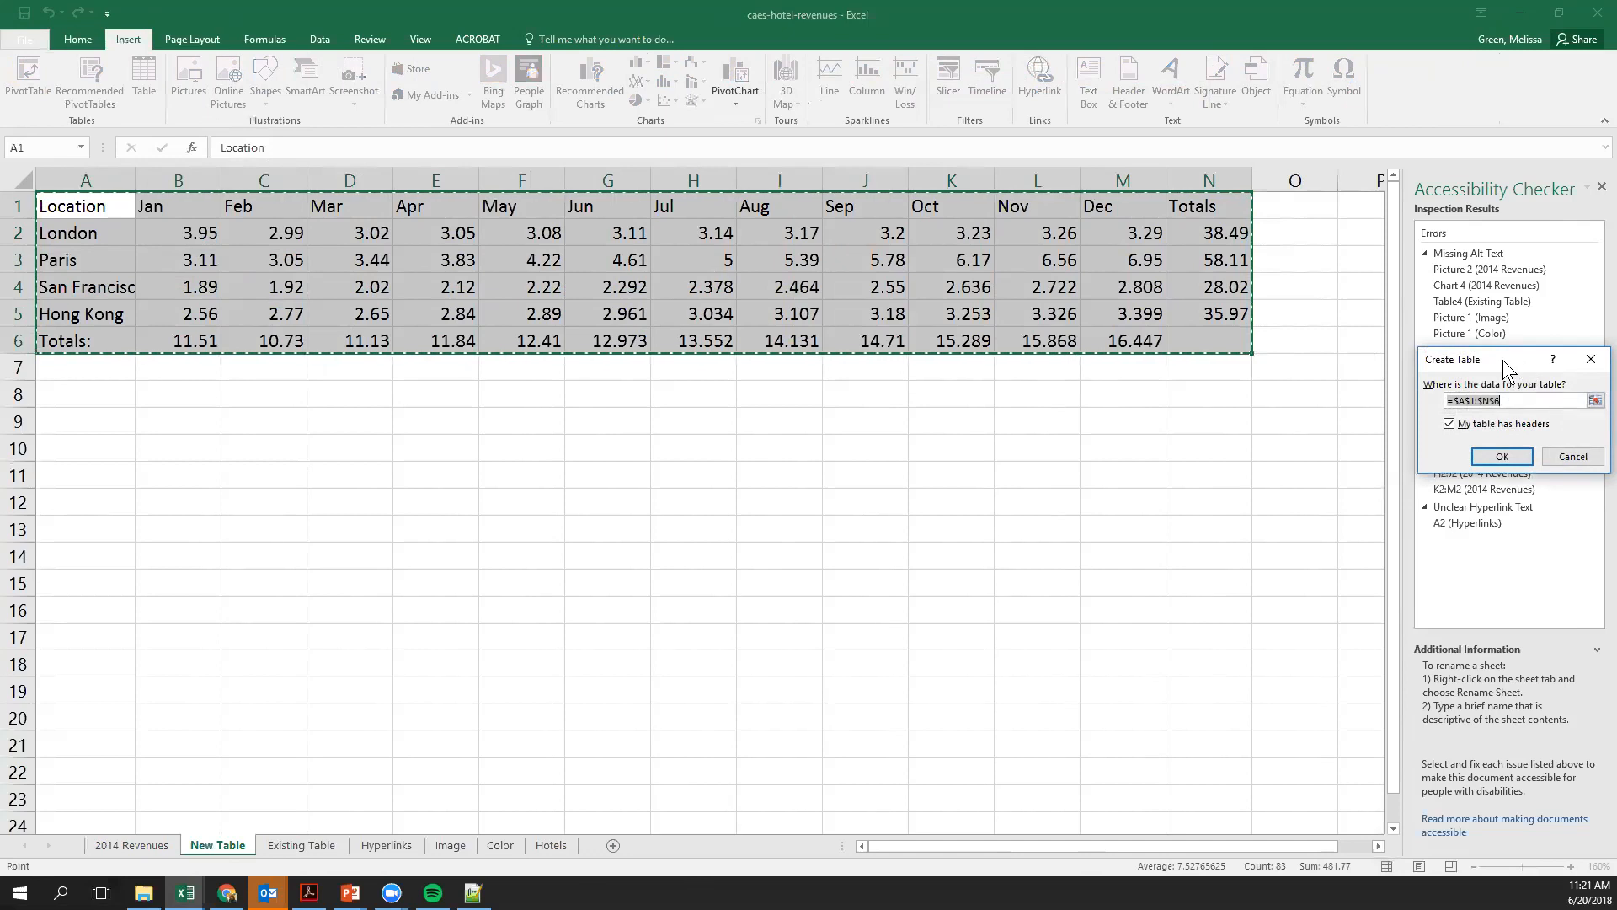
{"action": "left_click_drag", "start_coordinate": [1503, 361], "coordinate": [497, 392]}
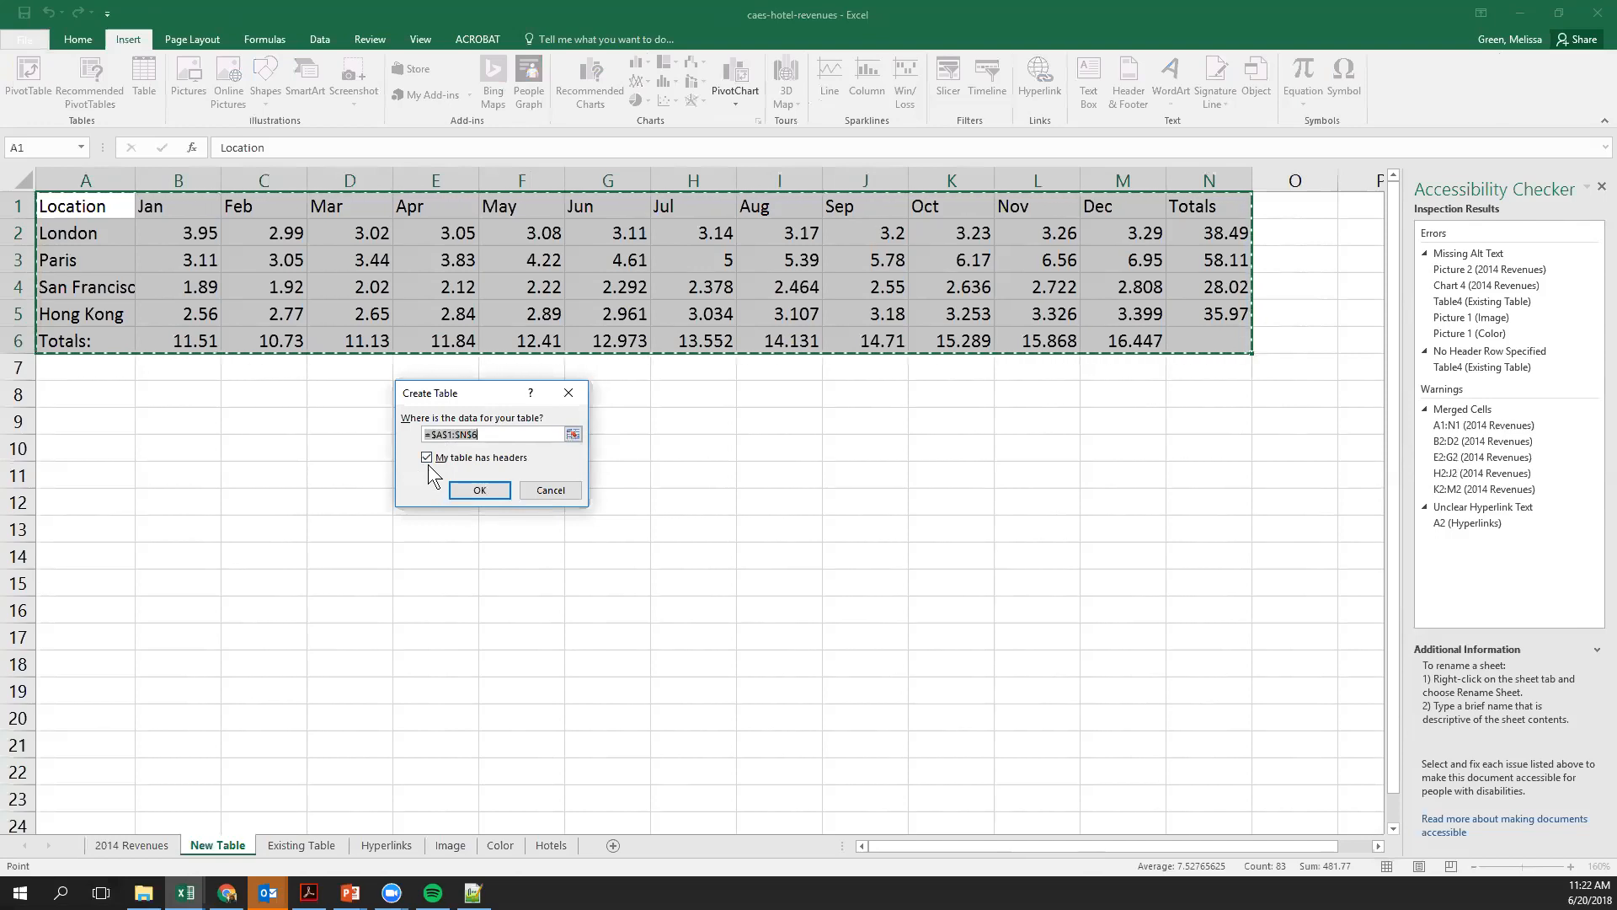
{"action": "left_click", "coordinate": [480, 491]}
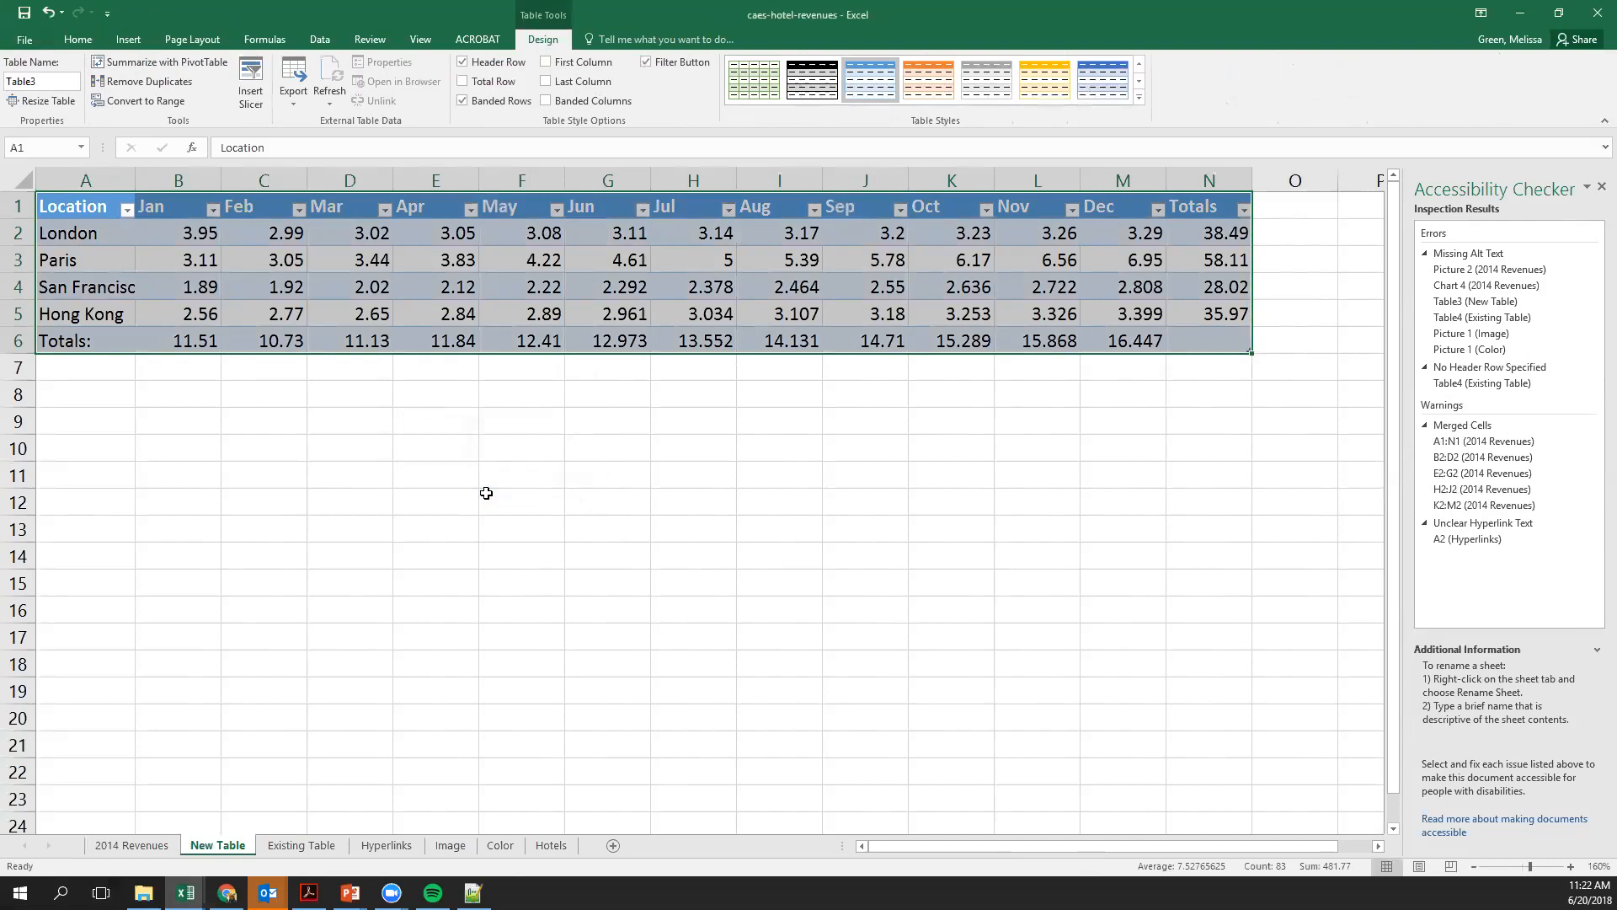
Turn on the header row for the table on the Existing Table sheet and select row 2 with the location and month labels
{"action": "left_click", "coordinate": [301, 845]}
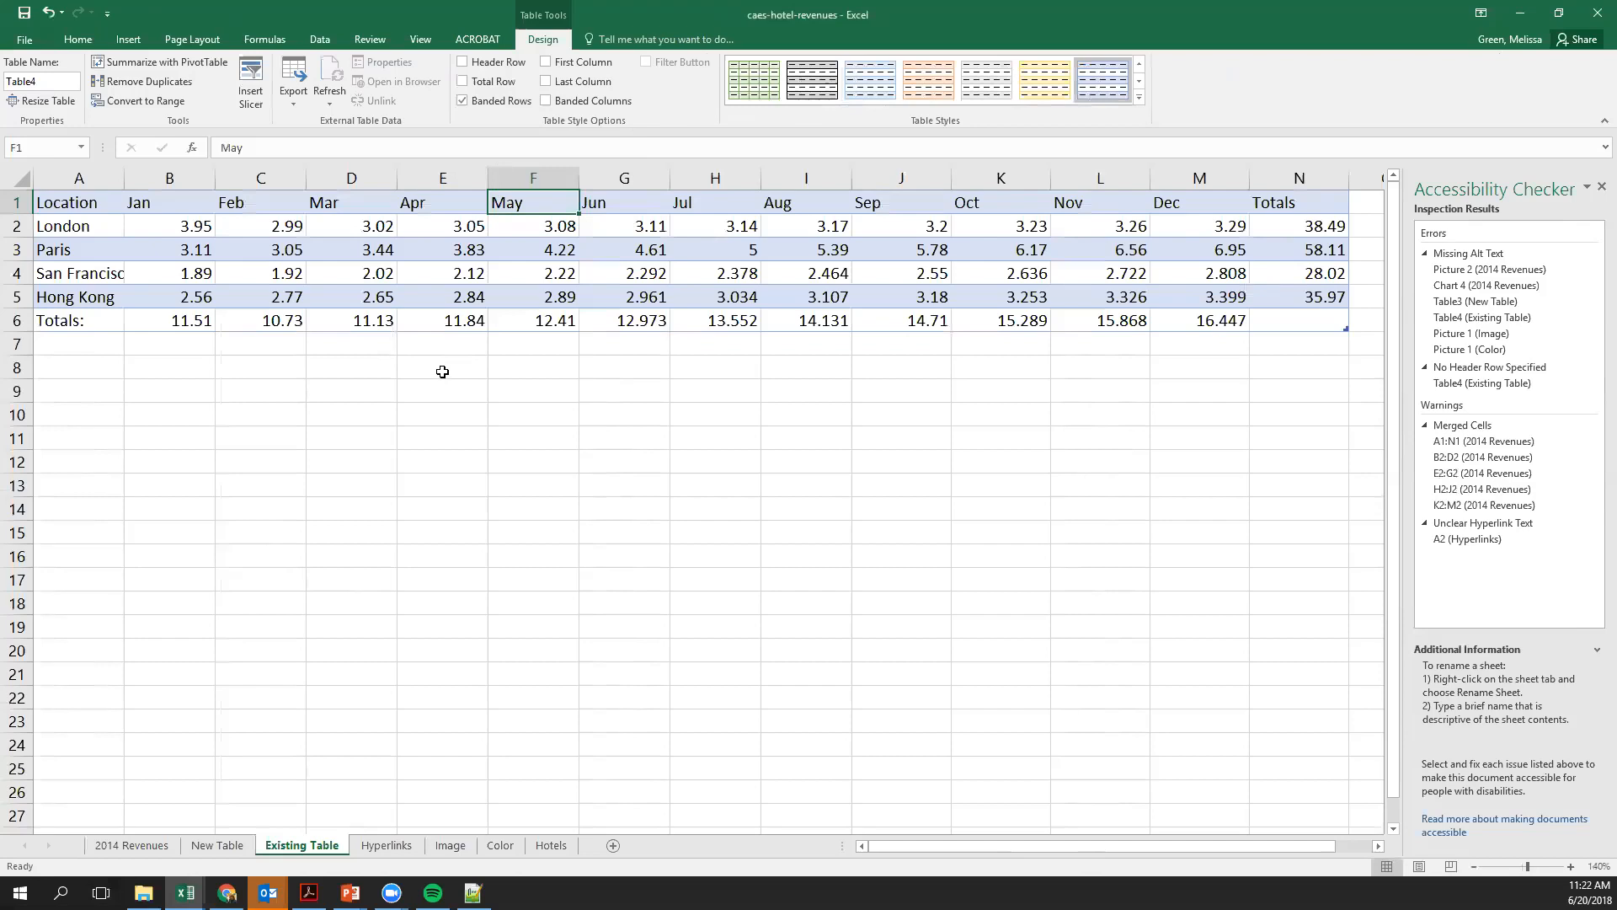
{"action": "left_click", "coordinate": [472, 306]}
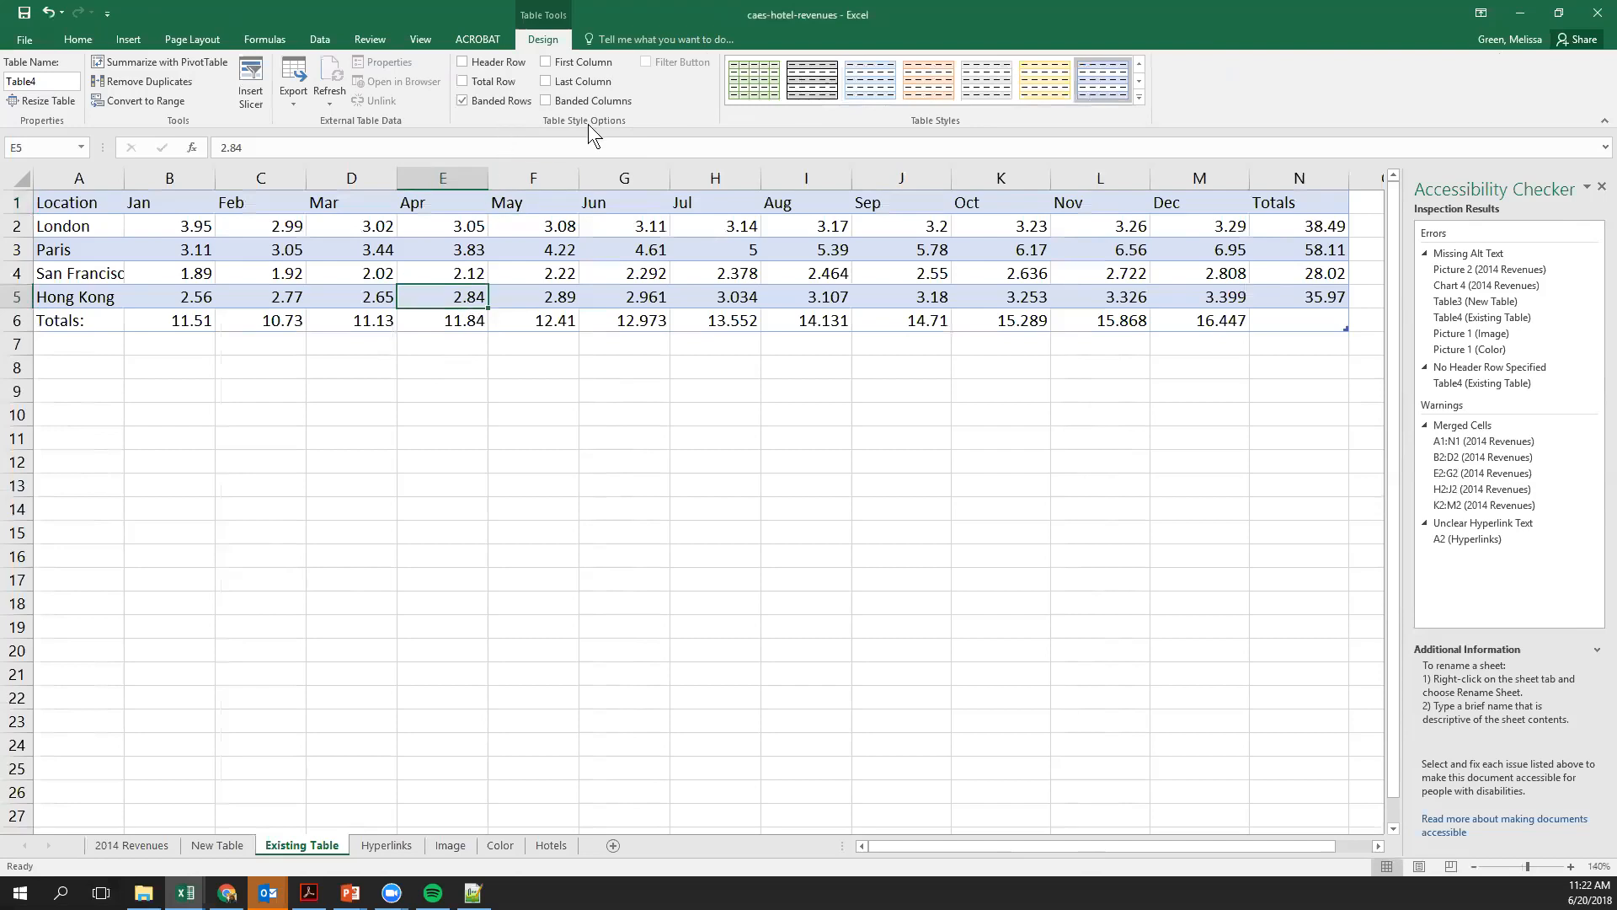
{"action": "key", "text": "Up"}
{"action": "key", "text": "space"}
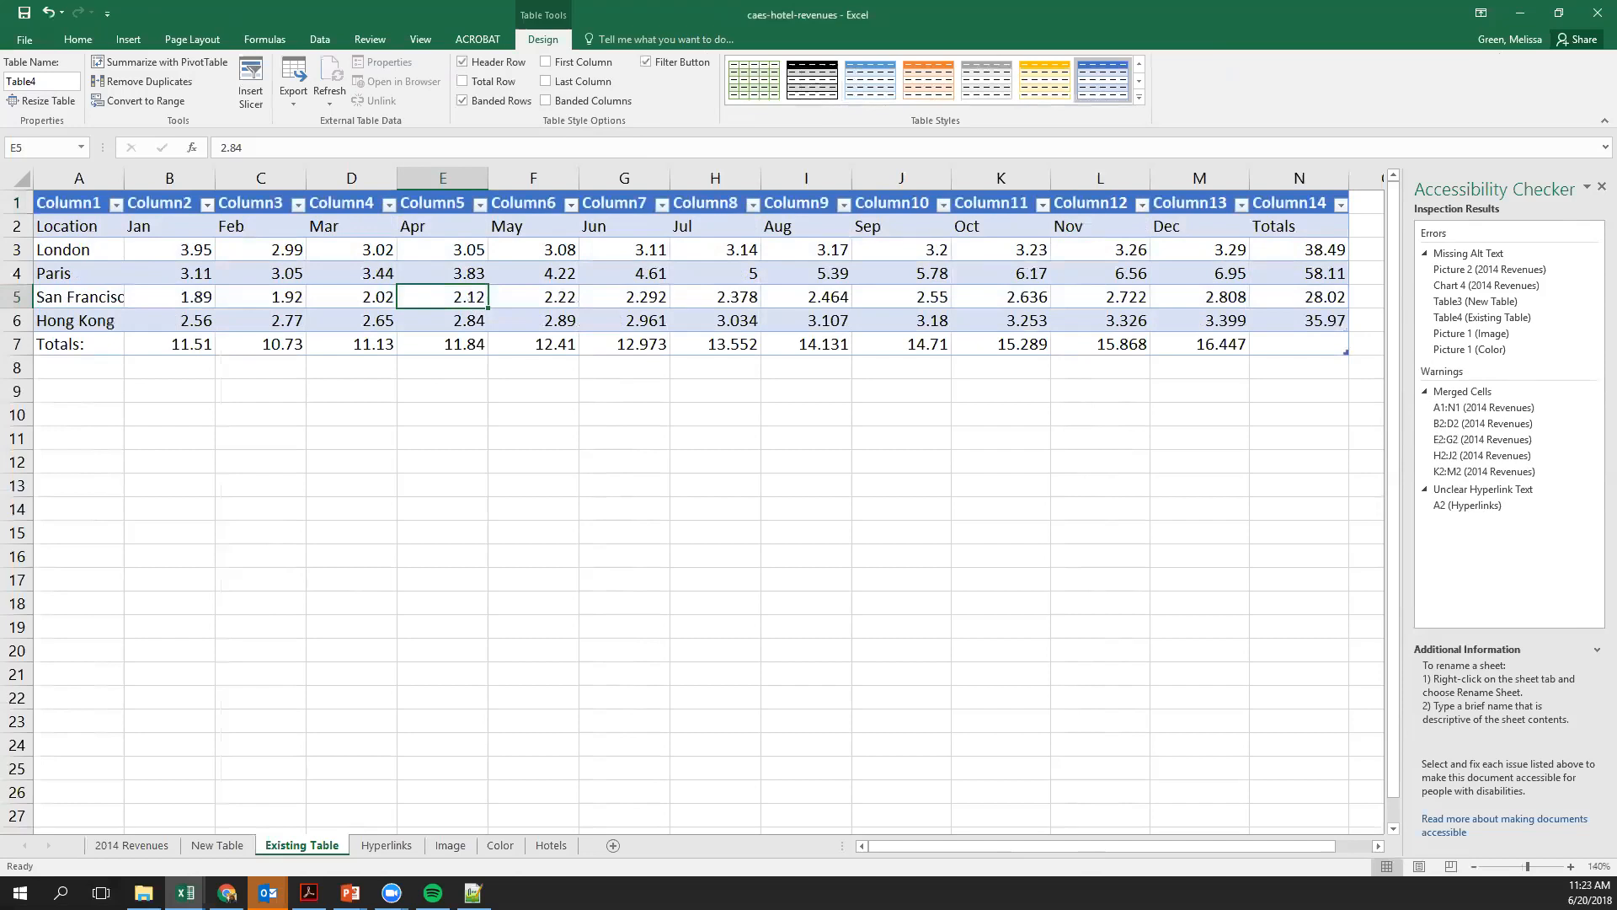
{"action": "left_click", "coordinate": [16, 226]}
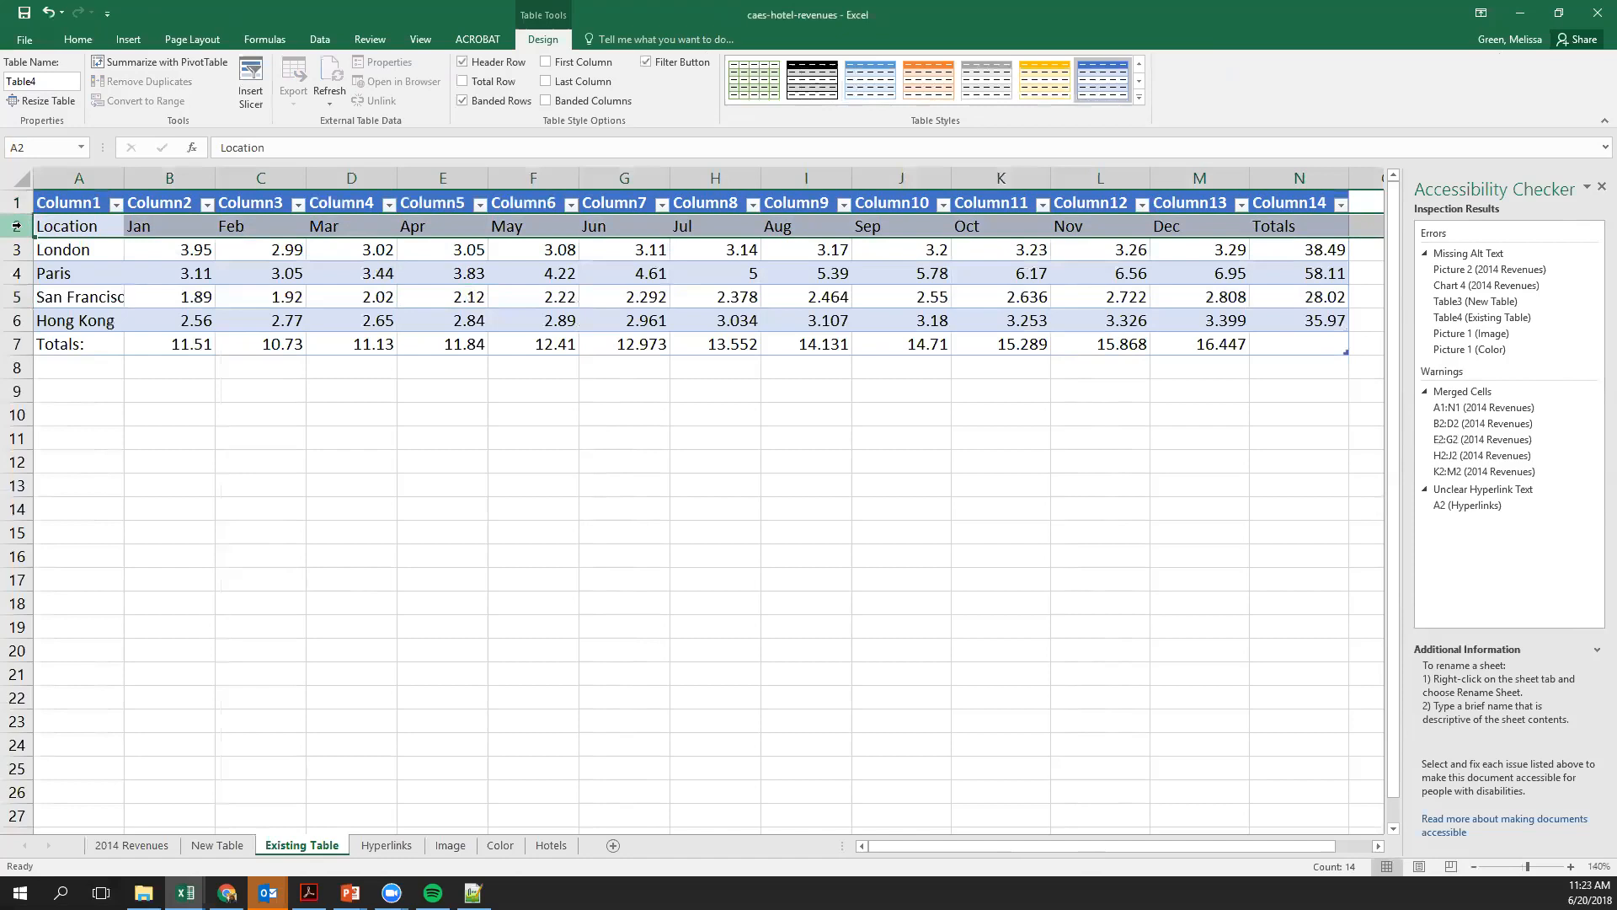
Switch to the PowerPoint slide show and view the slide on descriptive filenames
{"action": "mouse_move", "coordinate": [351, 895]}
{"action": "left_click", "coordinate": [431, 821]}
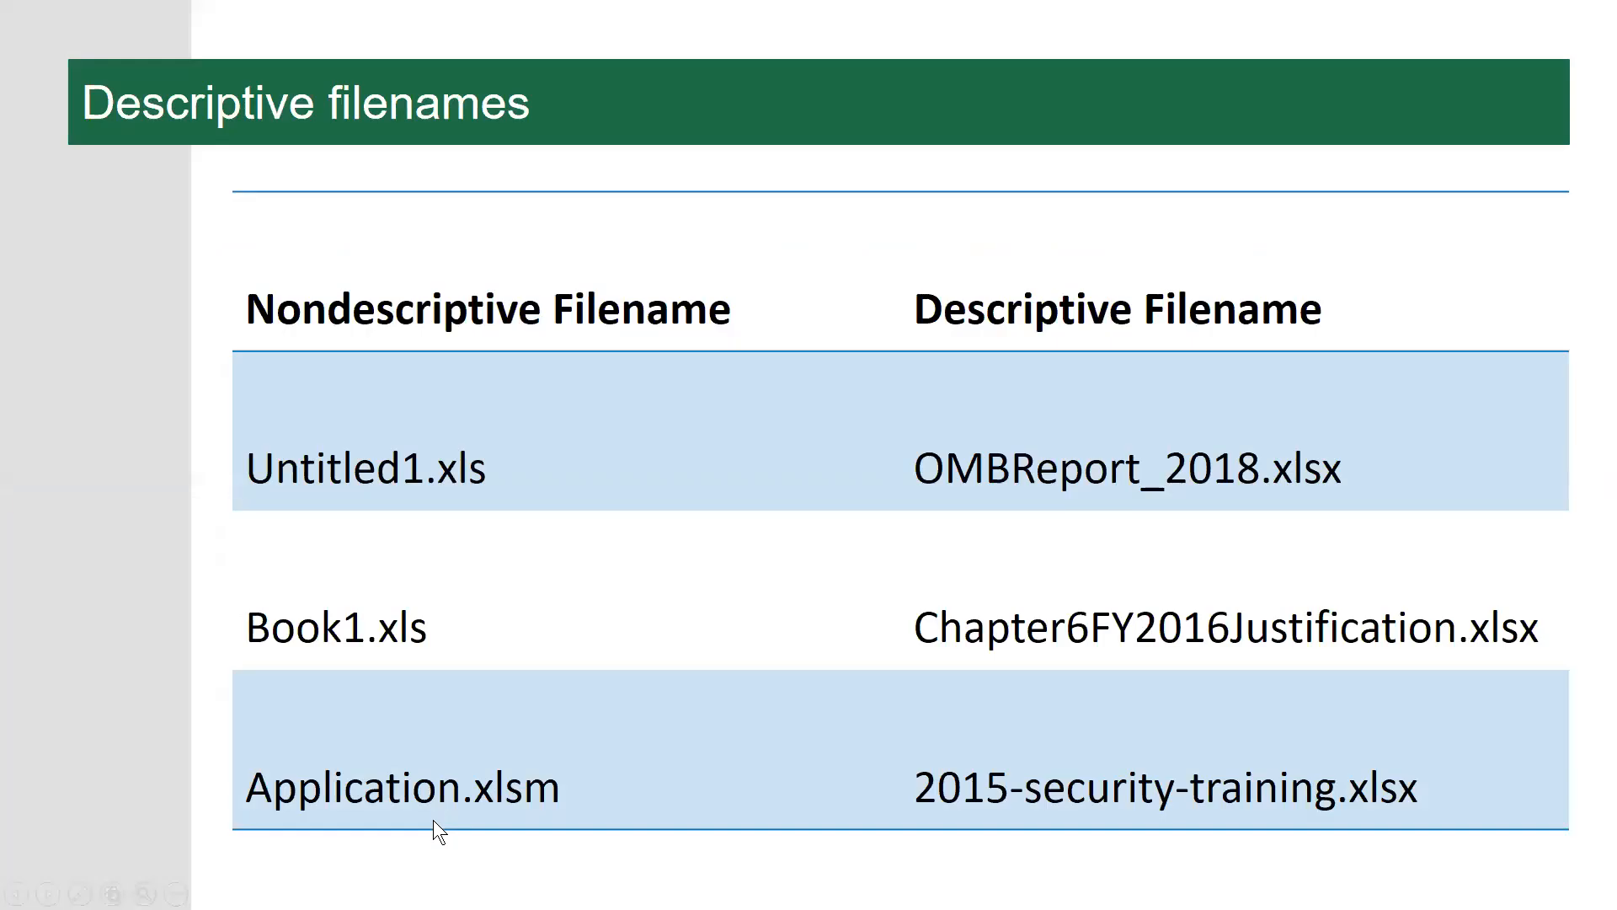
{"action": "left_click", "coordinate": [431, 766]}
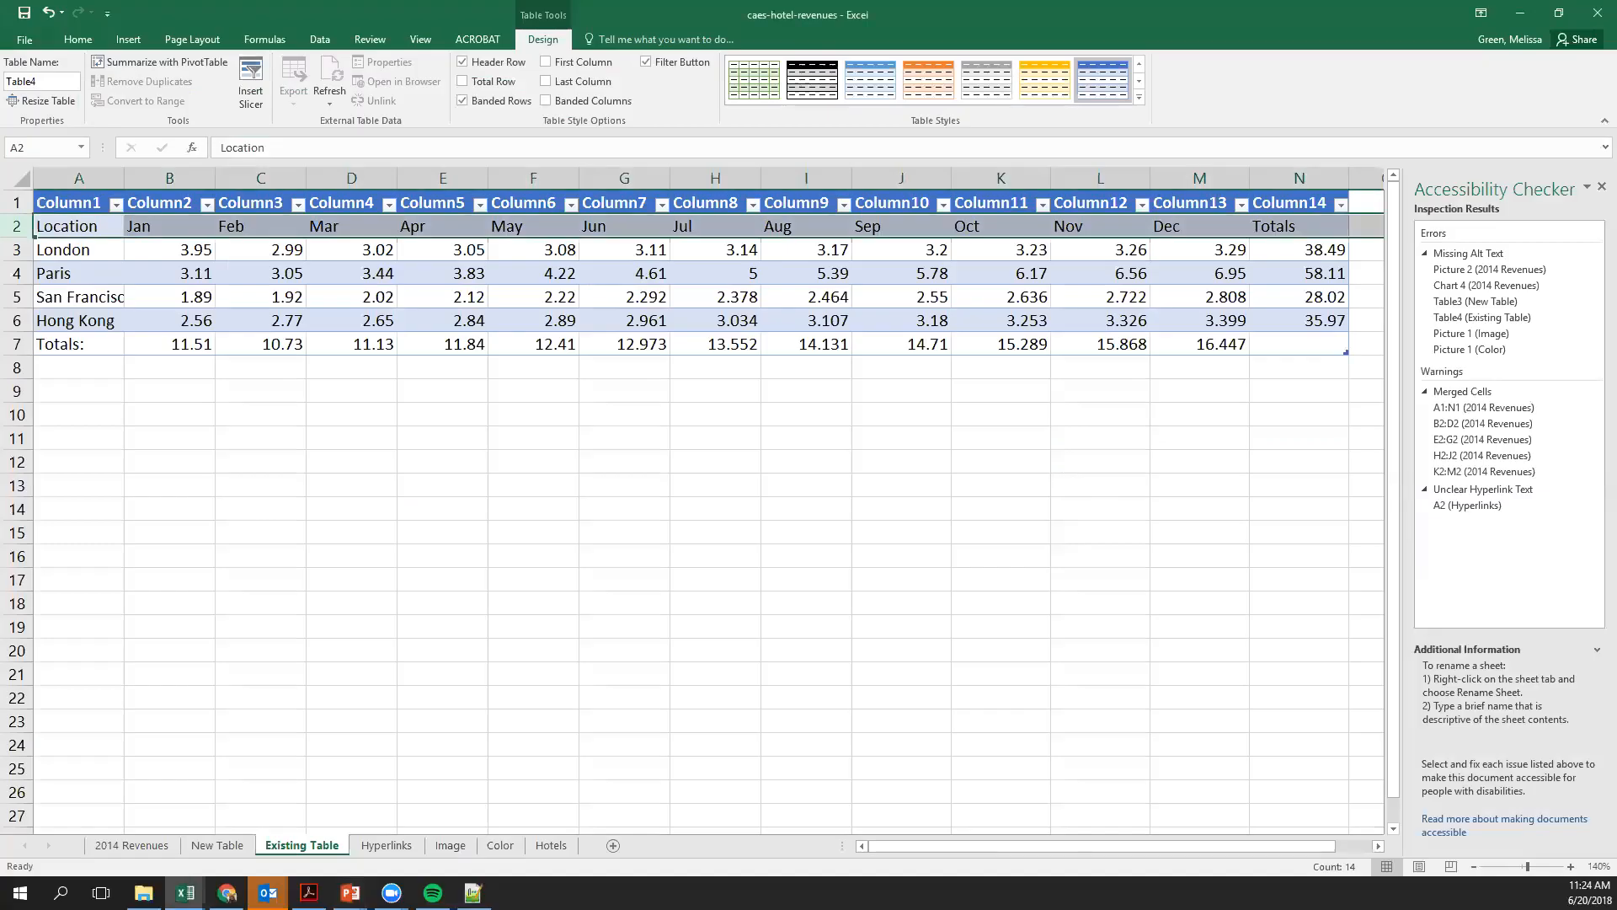
Change the display text of the hyperlink in cell A1 on the Hyperlinks sheet to "WebAIM WCAG Checklist"
{"action": "left_click", "coordinate": [399, 842]}
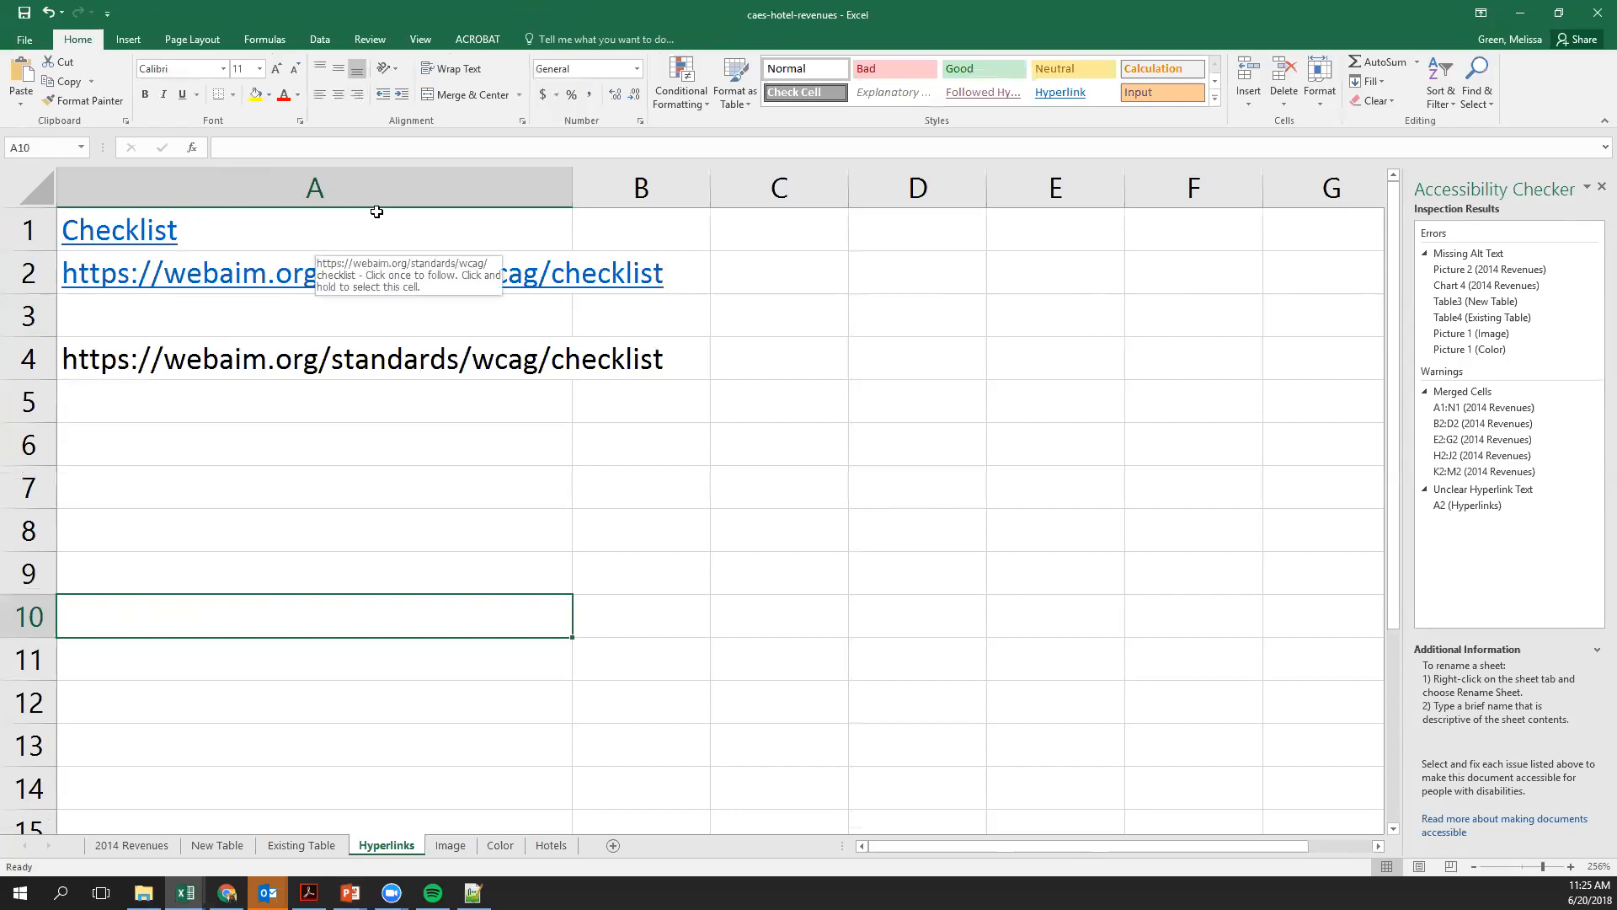
{"action": "right_click", "coordinate": [376, 212]}
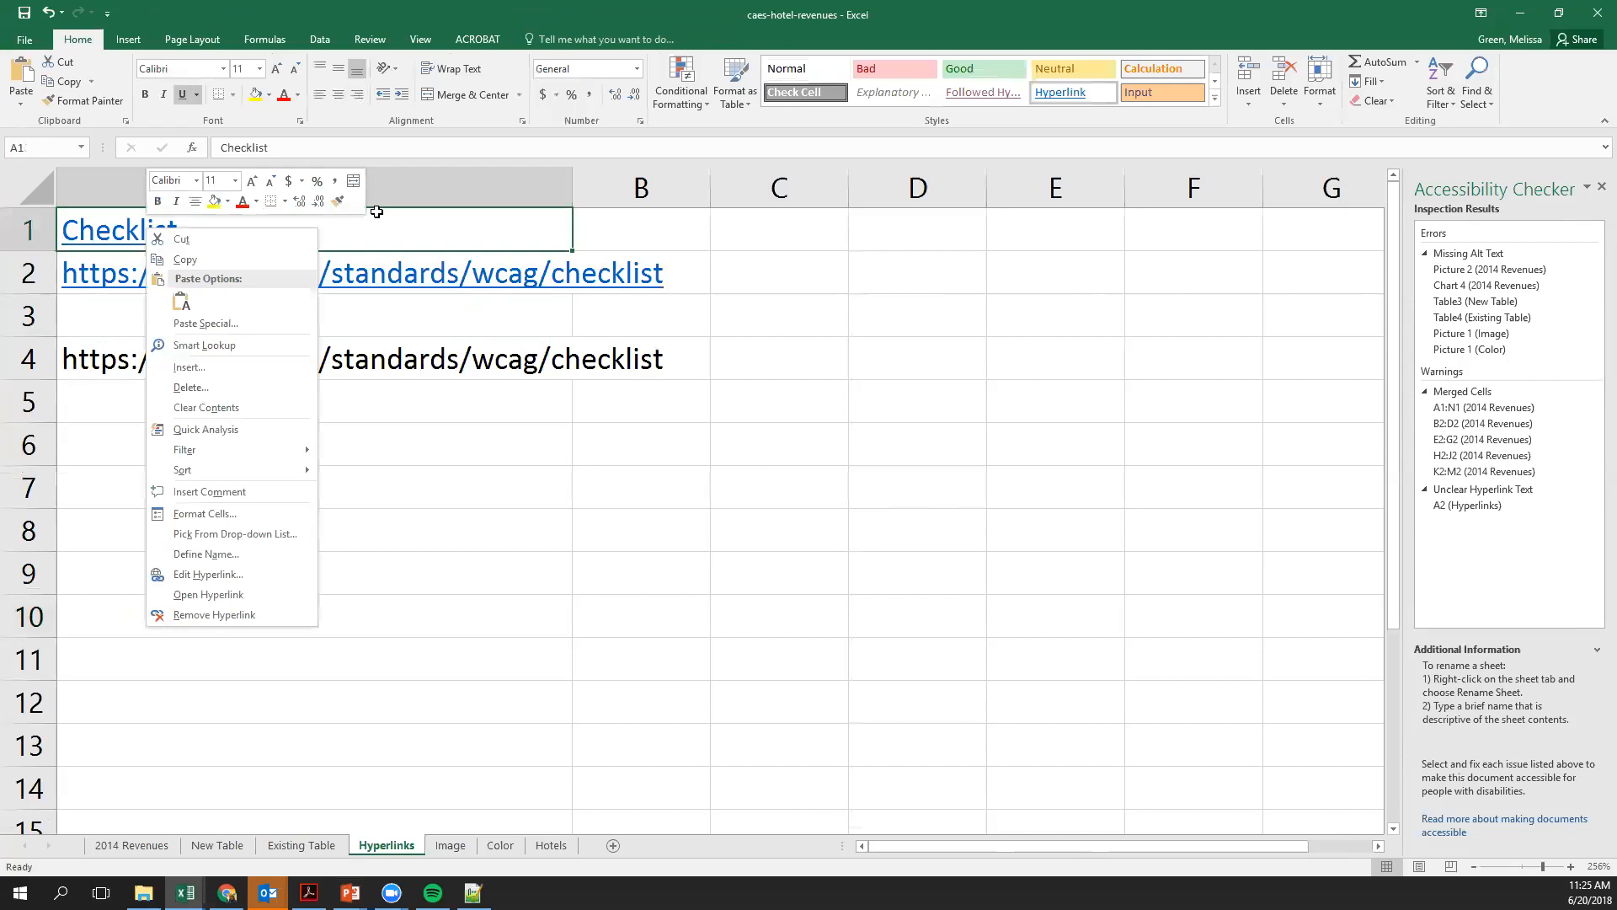
{"action": "left_click", "coordinate": [205, 574]}
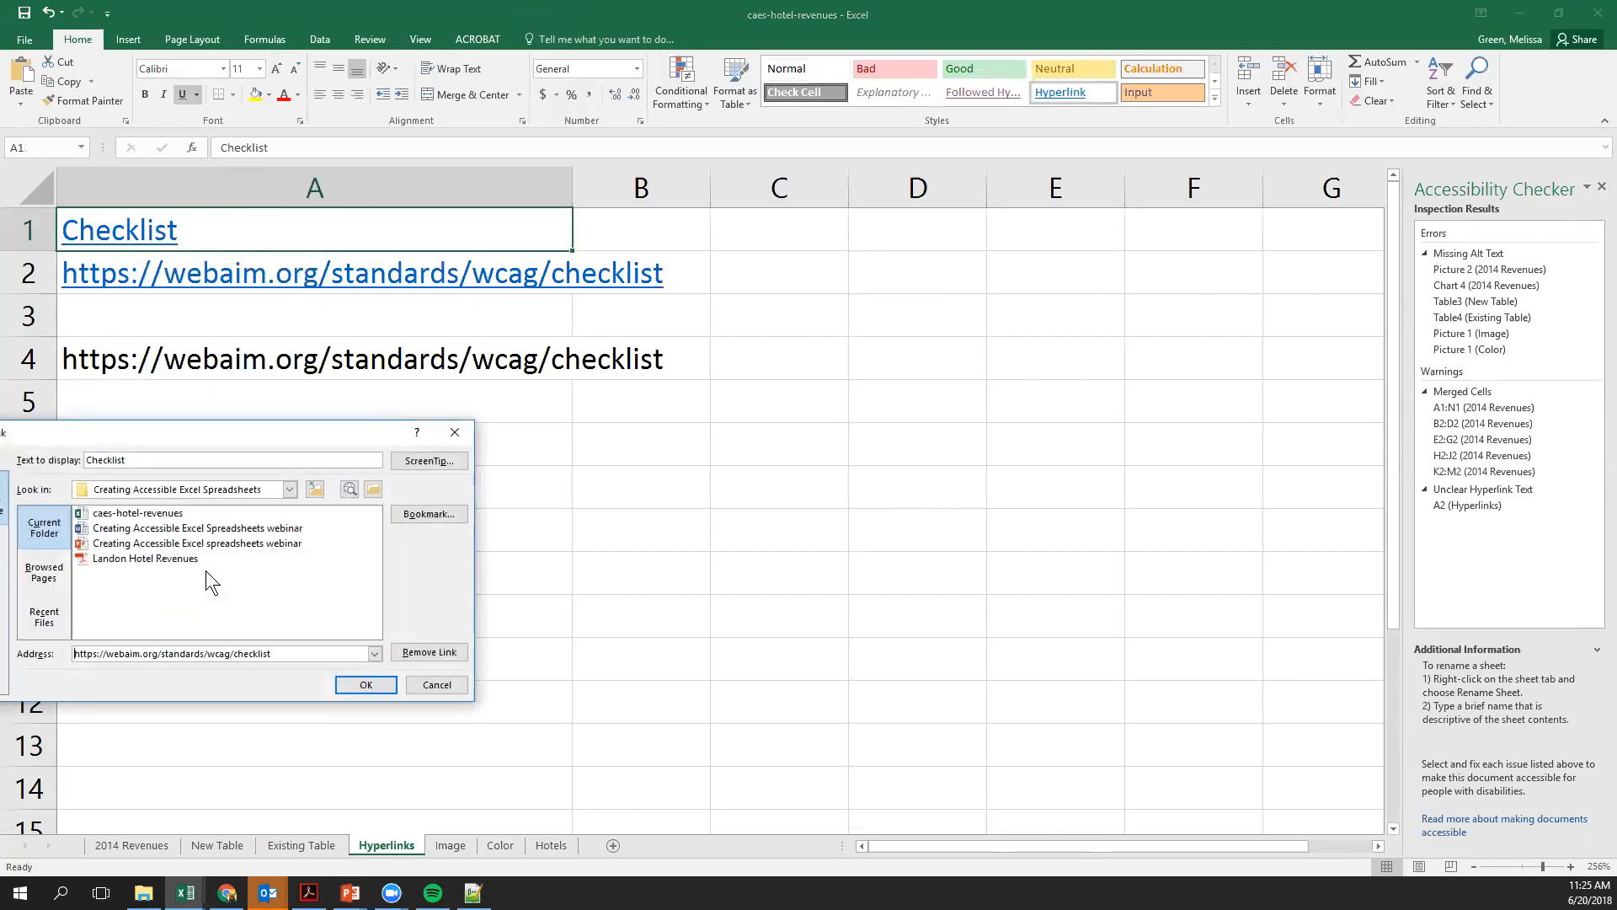
{"action": "left_click_drag", "start_coordinate": [194, 439], "coordinate": [381, 393]}
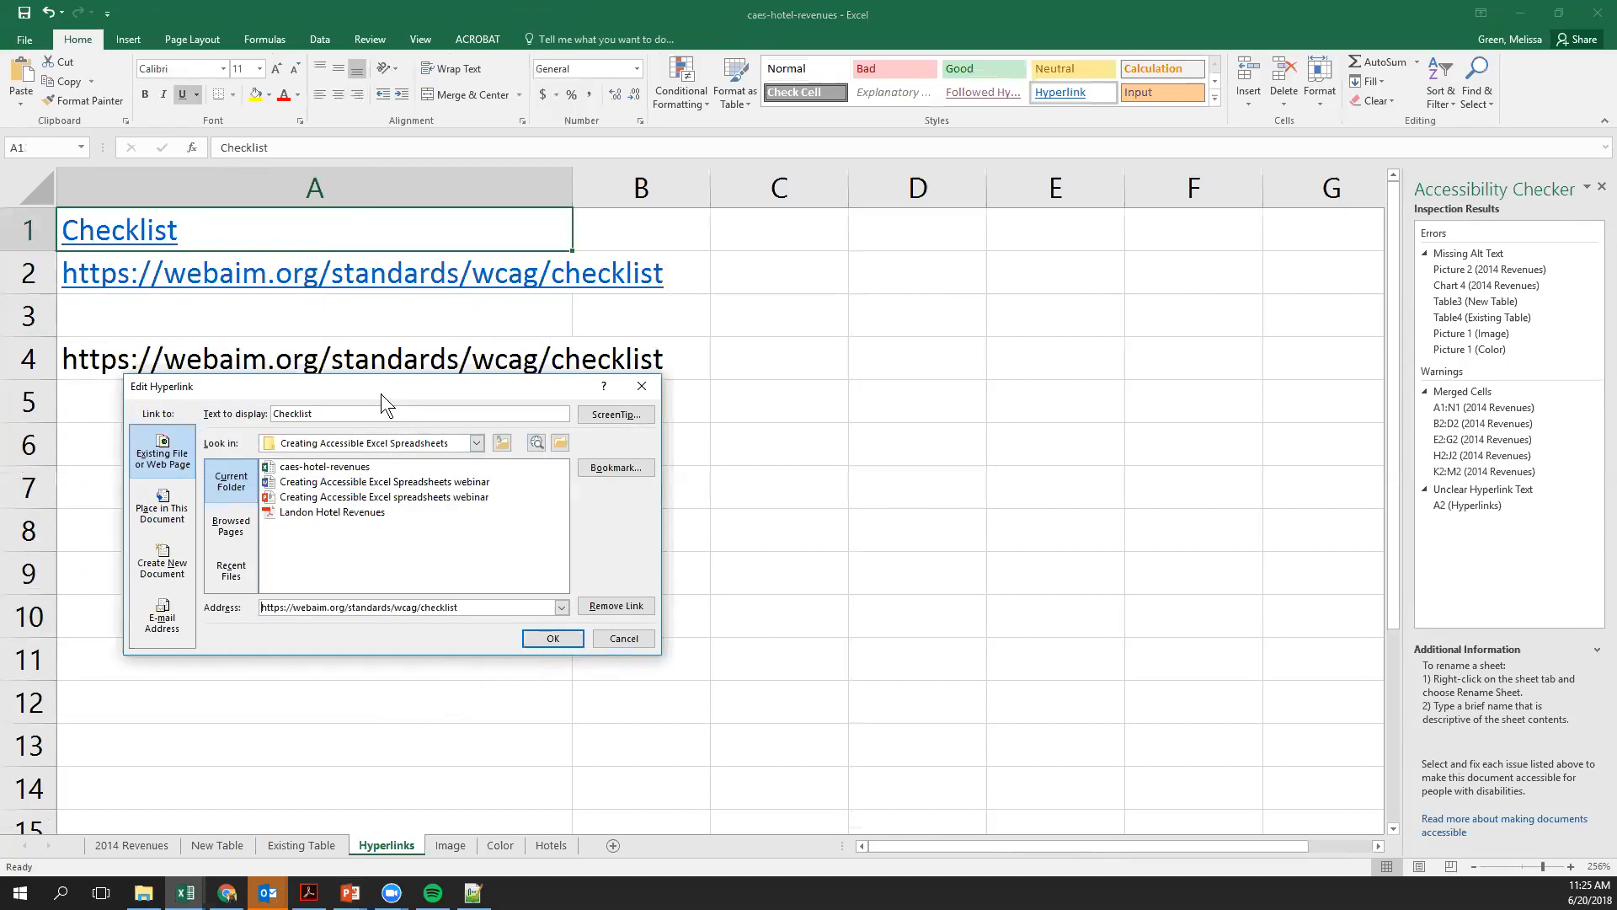
{"action": "key", "text": "alt+t"}
{"action": "type", "text": "WebAIM WCAG Checklist"}
{"action": "left_click", "coordinate": [555, 640]}
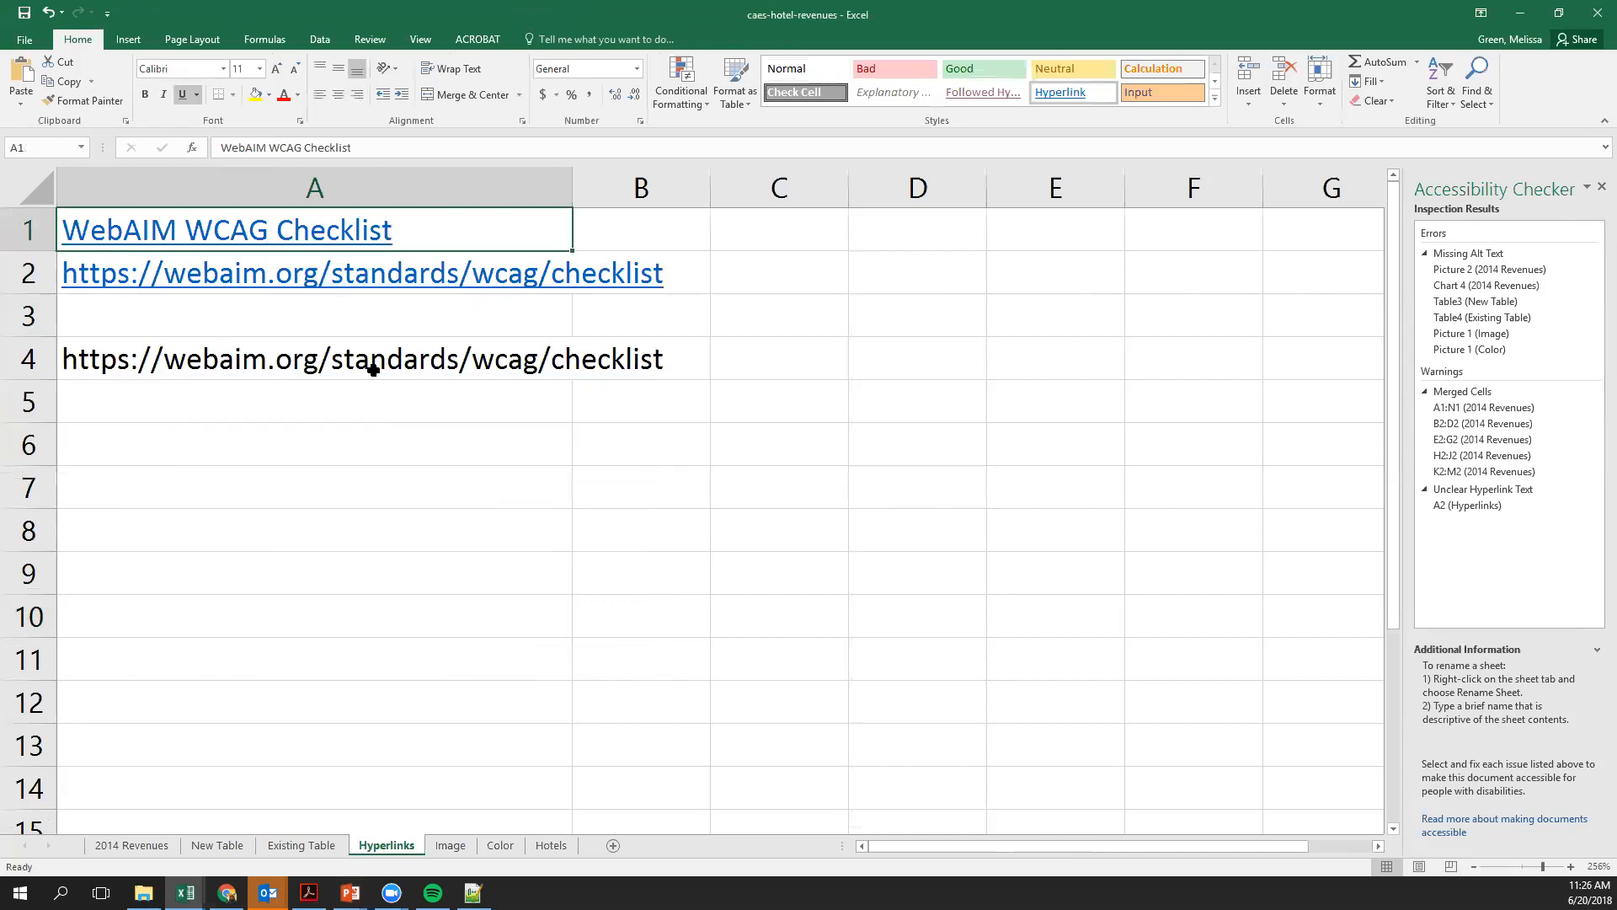
Examine the display text and address settings of the hyperlink in cell A2
{"action": "key", "text": "Down"}
{"action": "key", "text": "Down"}
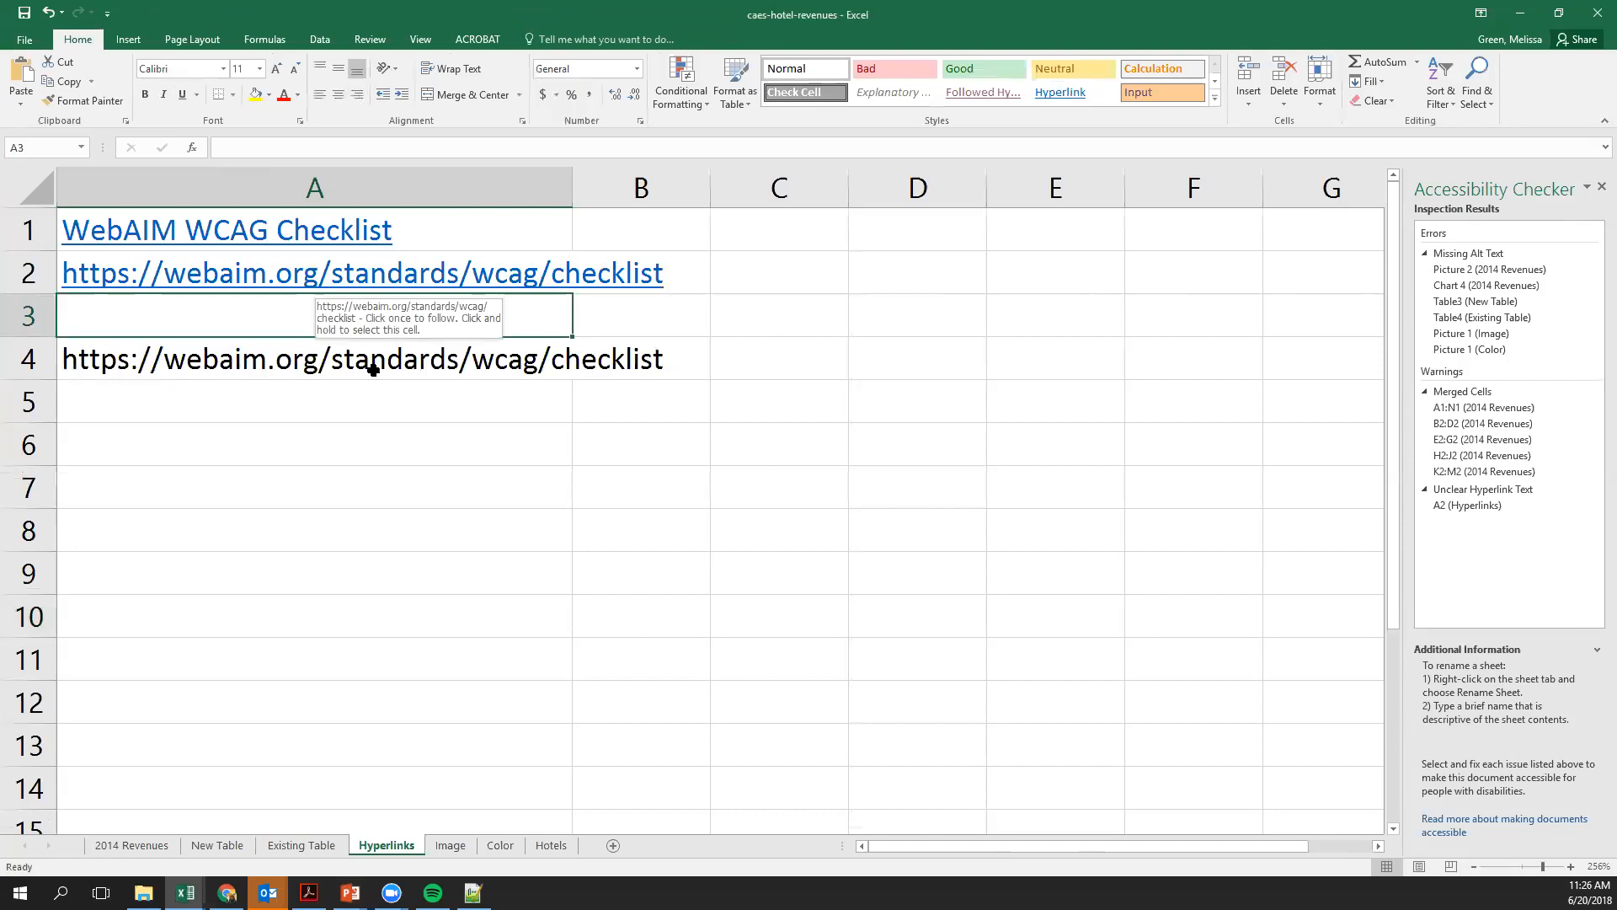
{"action": "right_click", "coordinate": [293, 276]}
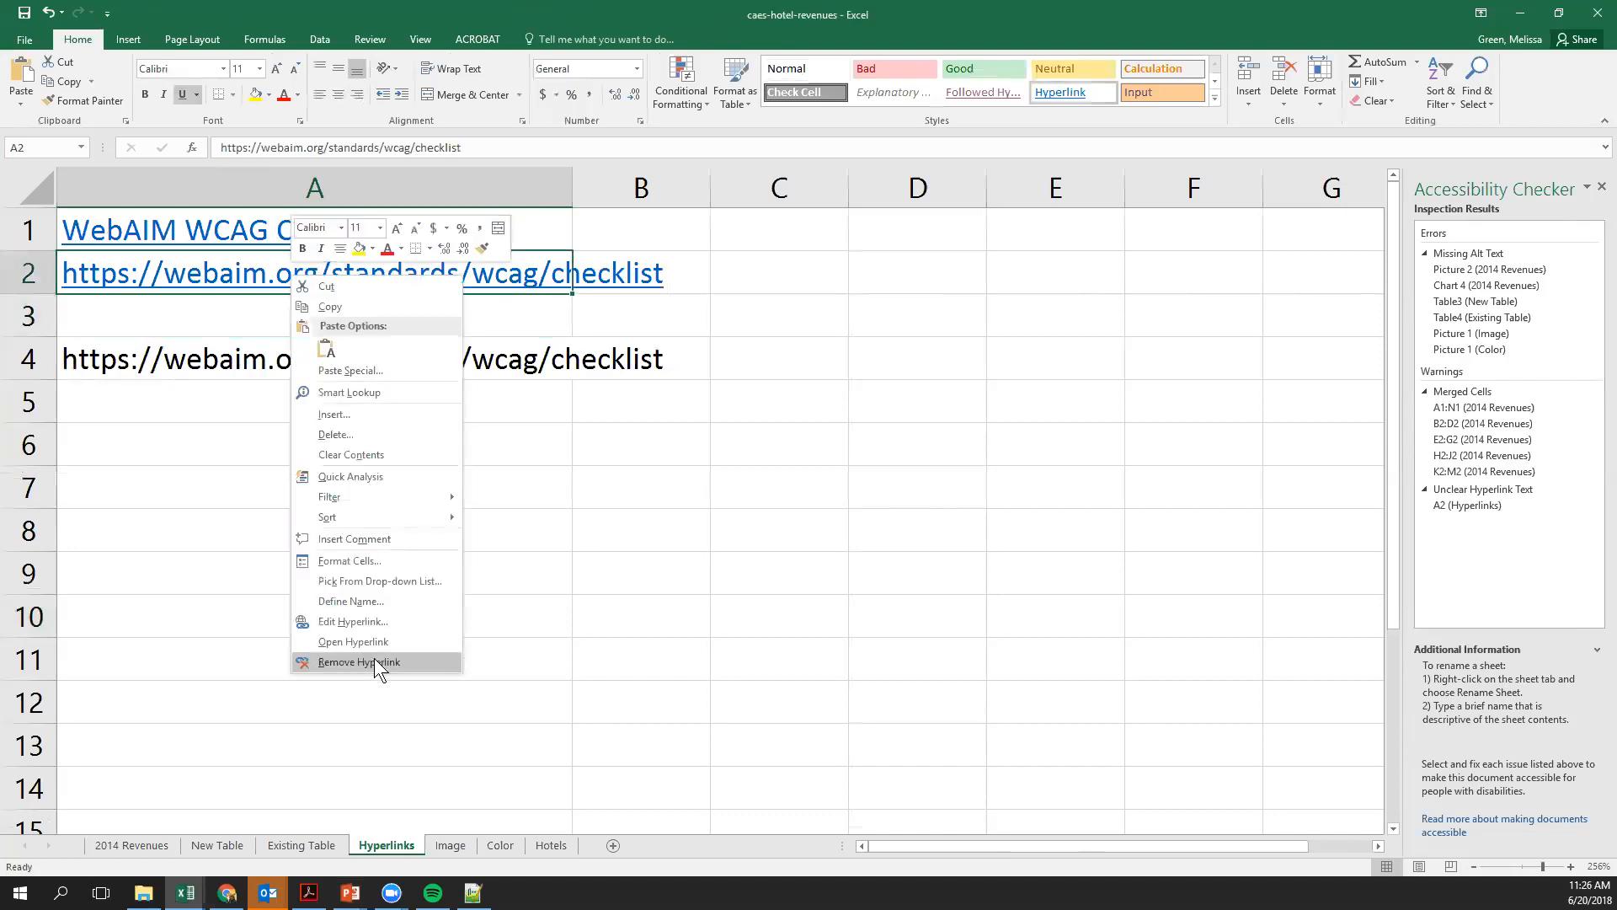
{"action": "left_click", "coordinate": [374, 621]}
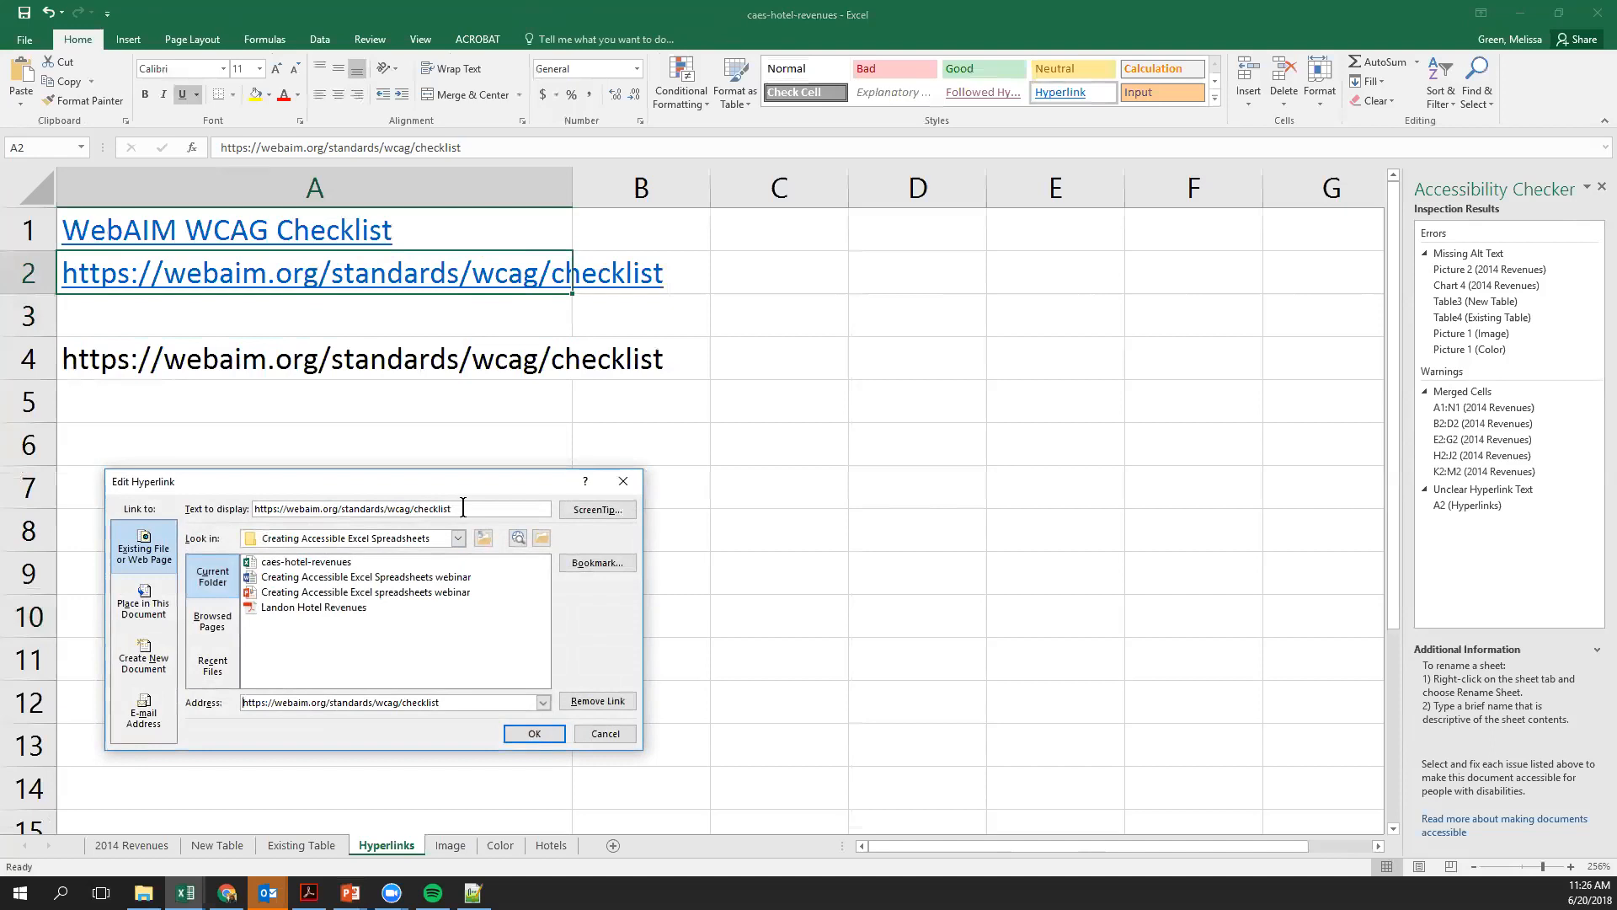
{"action": "left_click", "coordinate": [605, 734]}
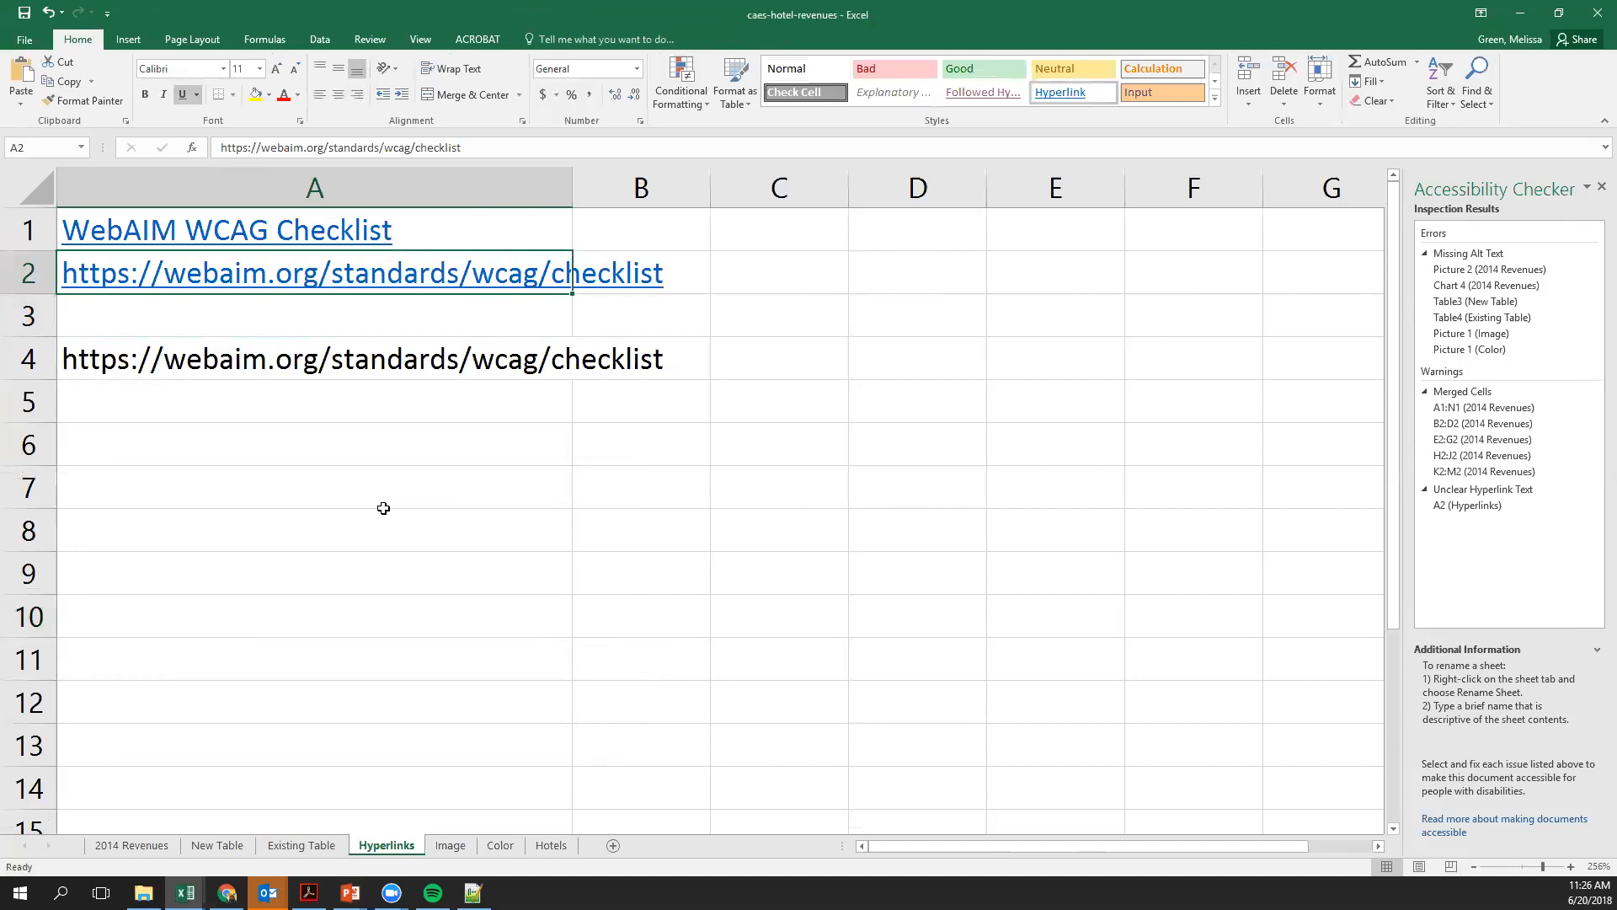
{"action": "key", "text": "Down"}
{"action": "key", "text": "Down"}
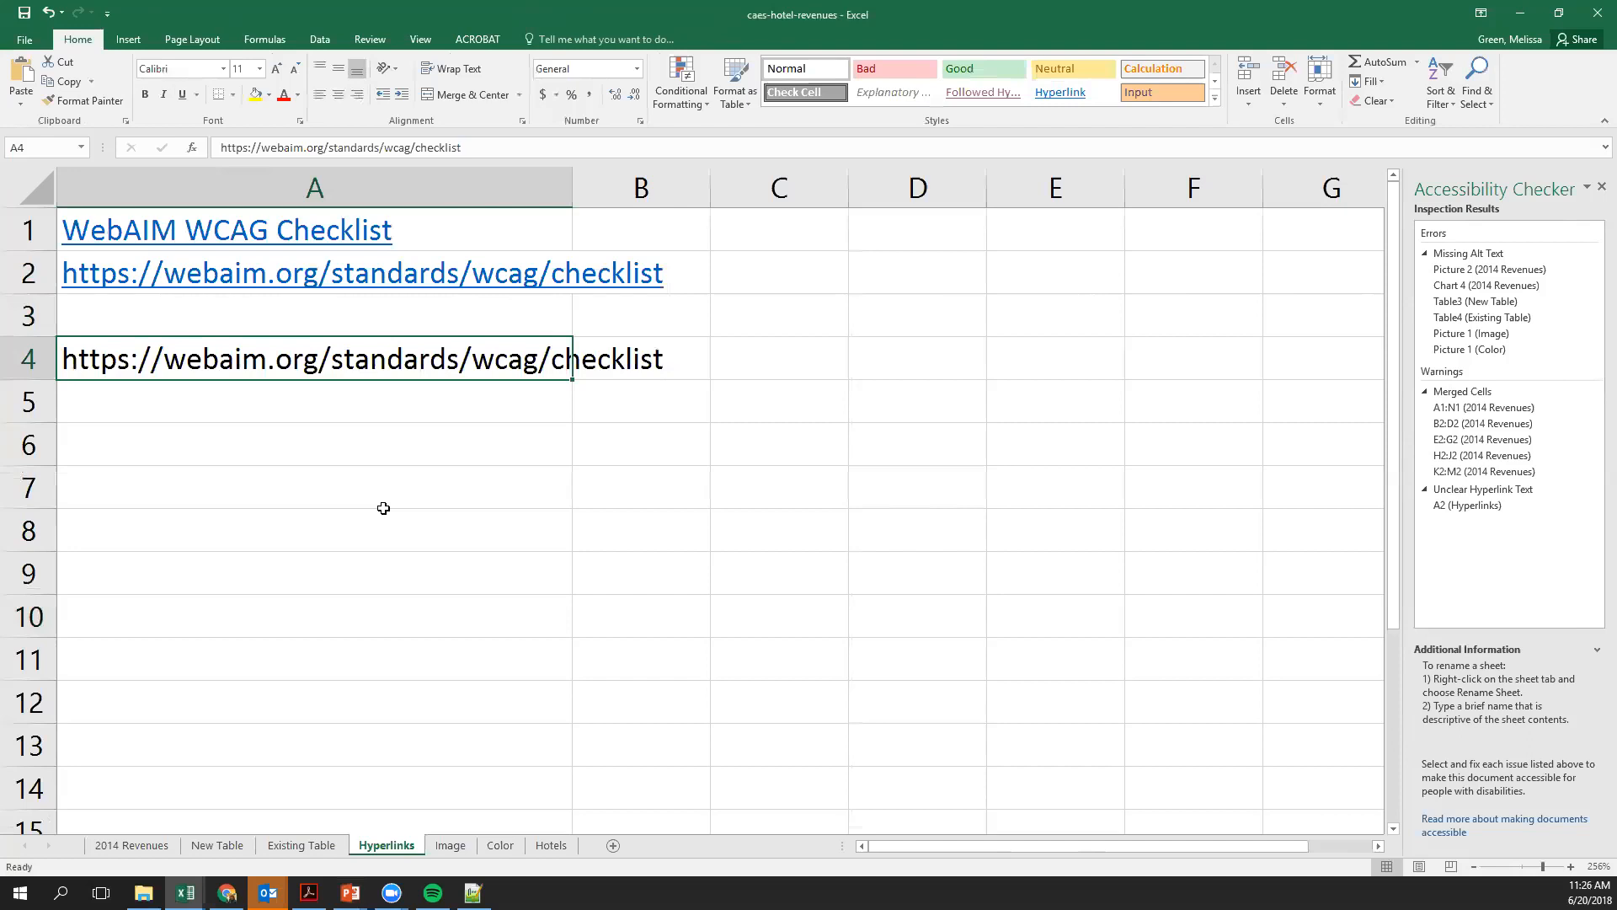
{"action": "key", "text": "shift+F10"}
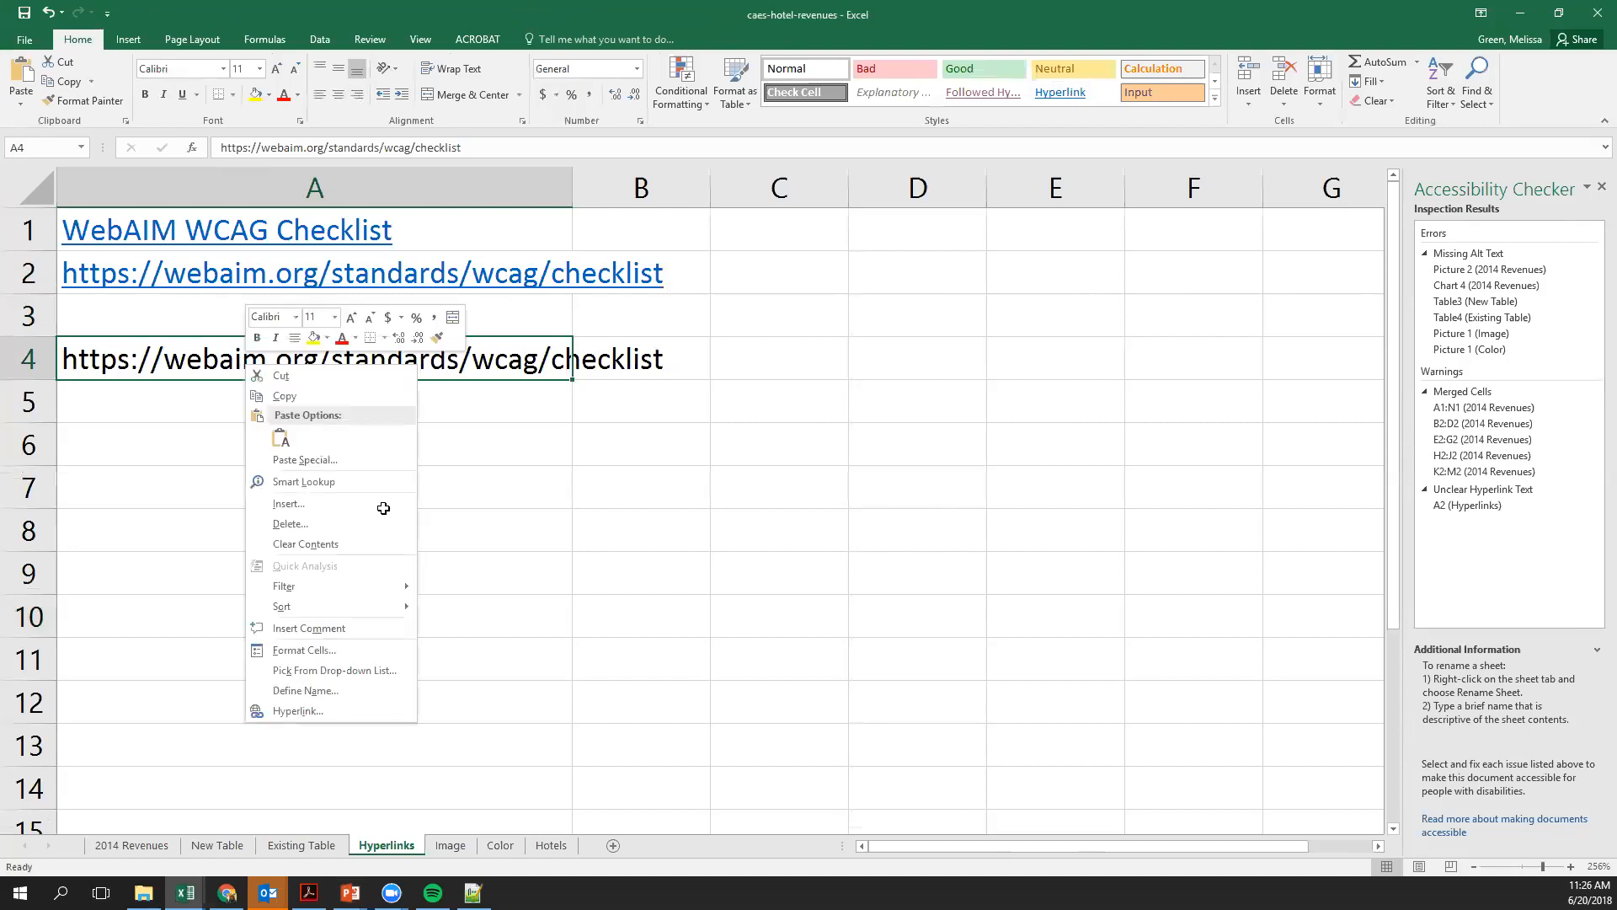
{"action": "left_click", "coordinate": [329, 713]}
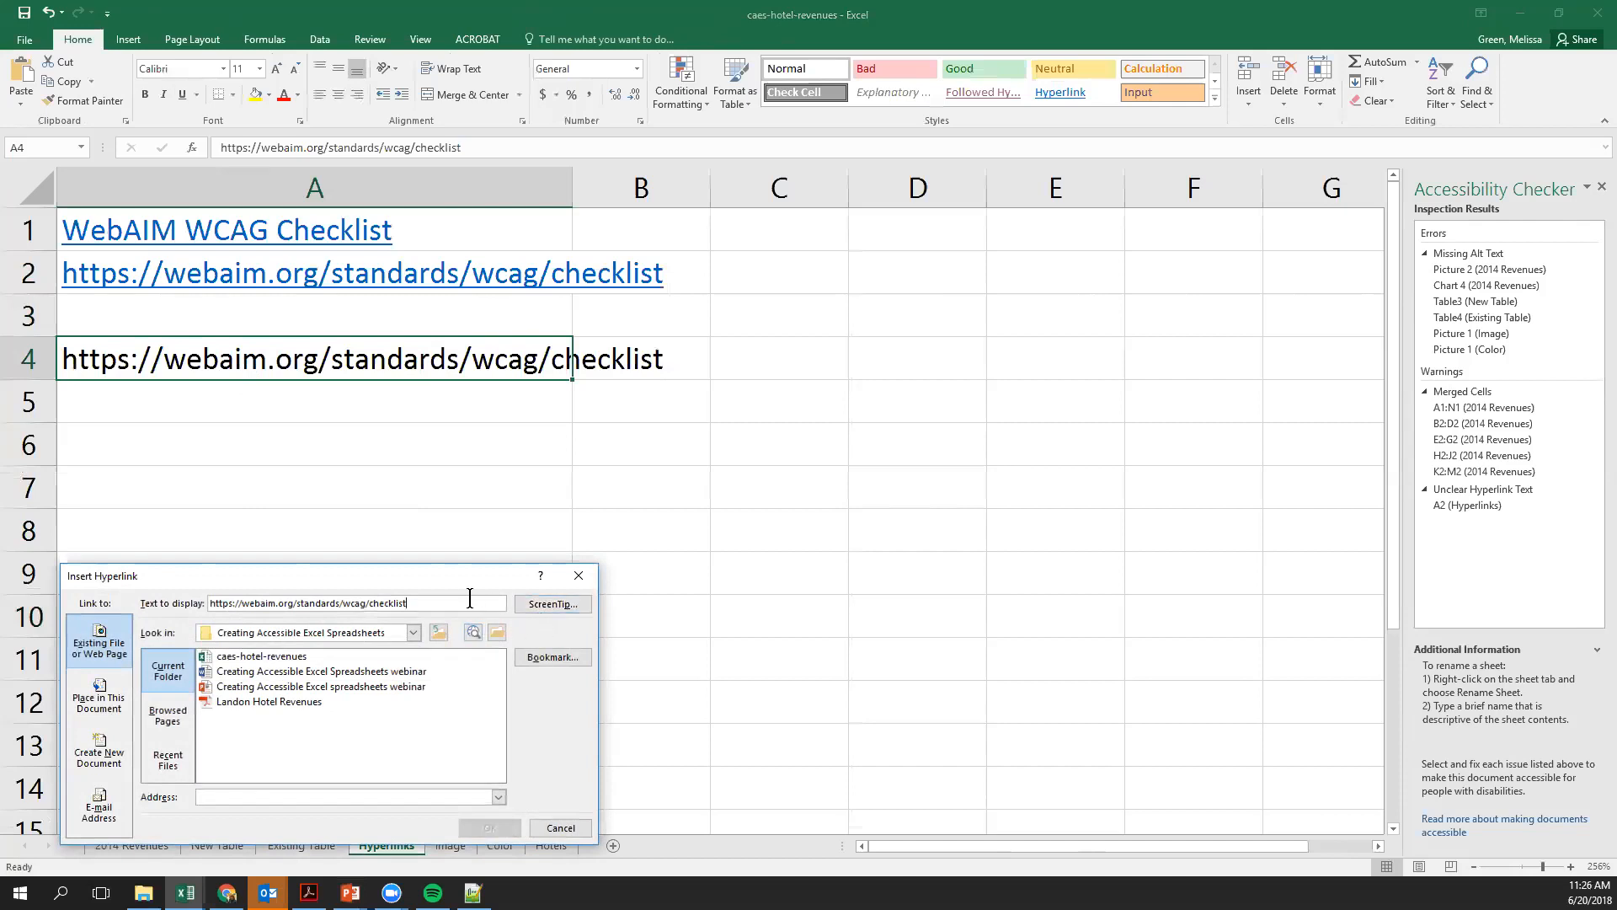
{"action": "left_click_drag", "start_coordinate": [470, 603], "coordinate": [196, 581]}
{"action": "key", "text": "ctrl+c"}
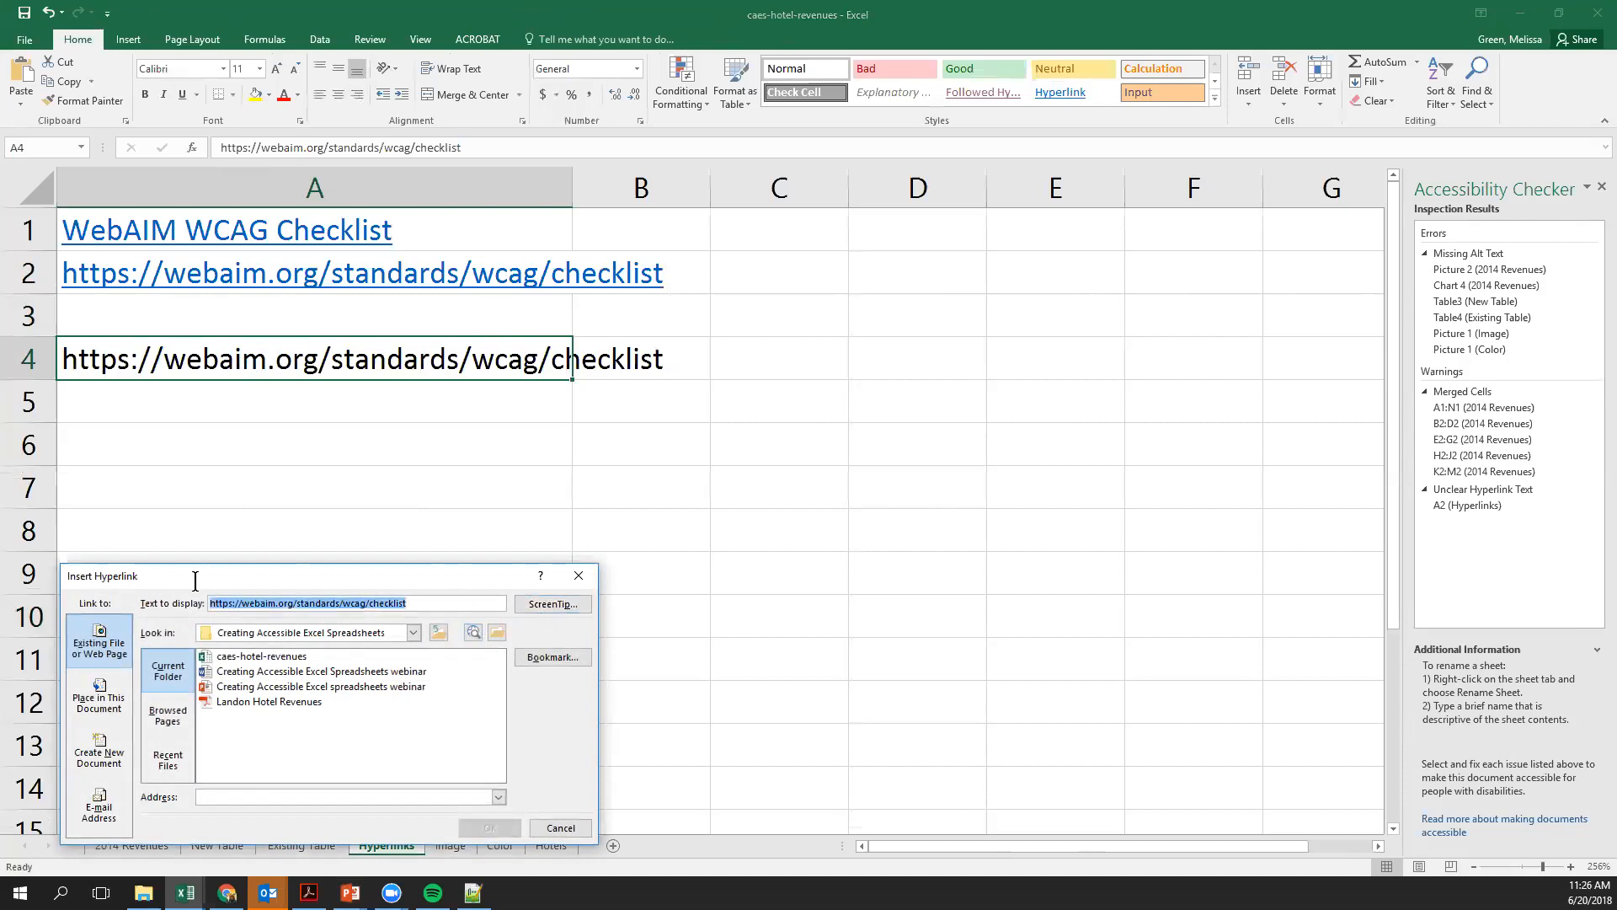
{"action": "left_click", "coordinate": [216, 793]}
{"action": "key", "text": "ctrl+v"}
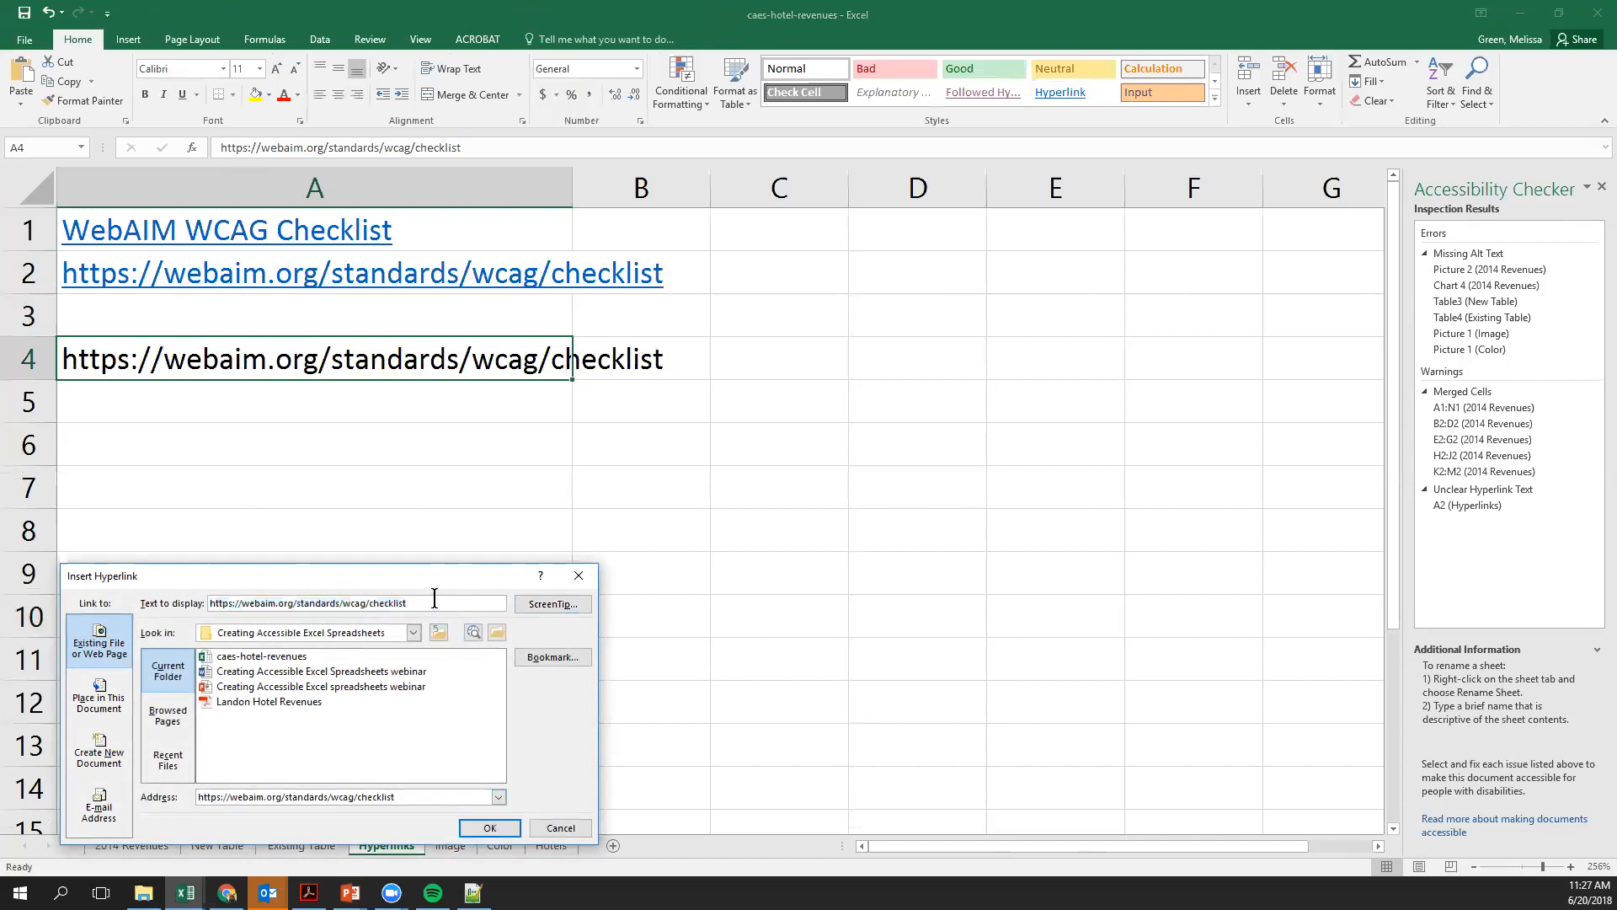
Set the display text of the new link to "WebAIM Checklist" and insert it in cell A4
{"action": "left_click_drag", "start_coordinate": [434, 598], "coordinate": [249, 520]}
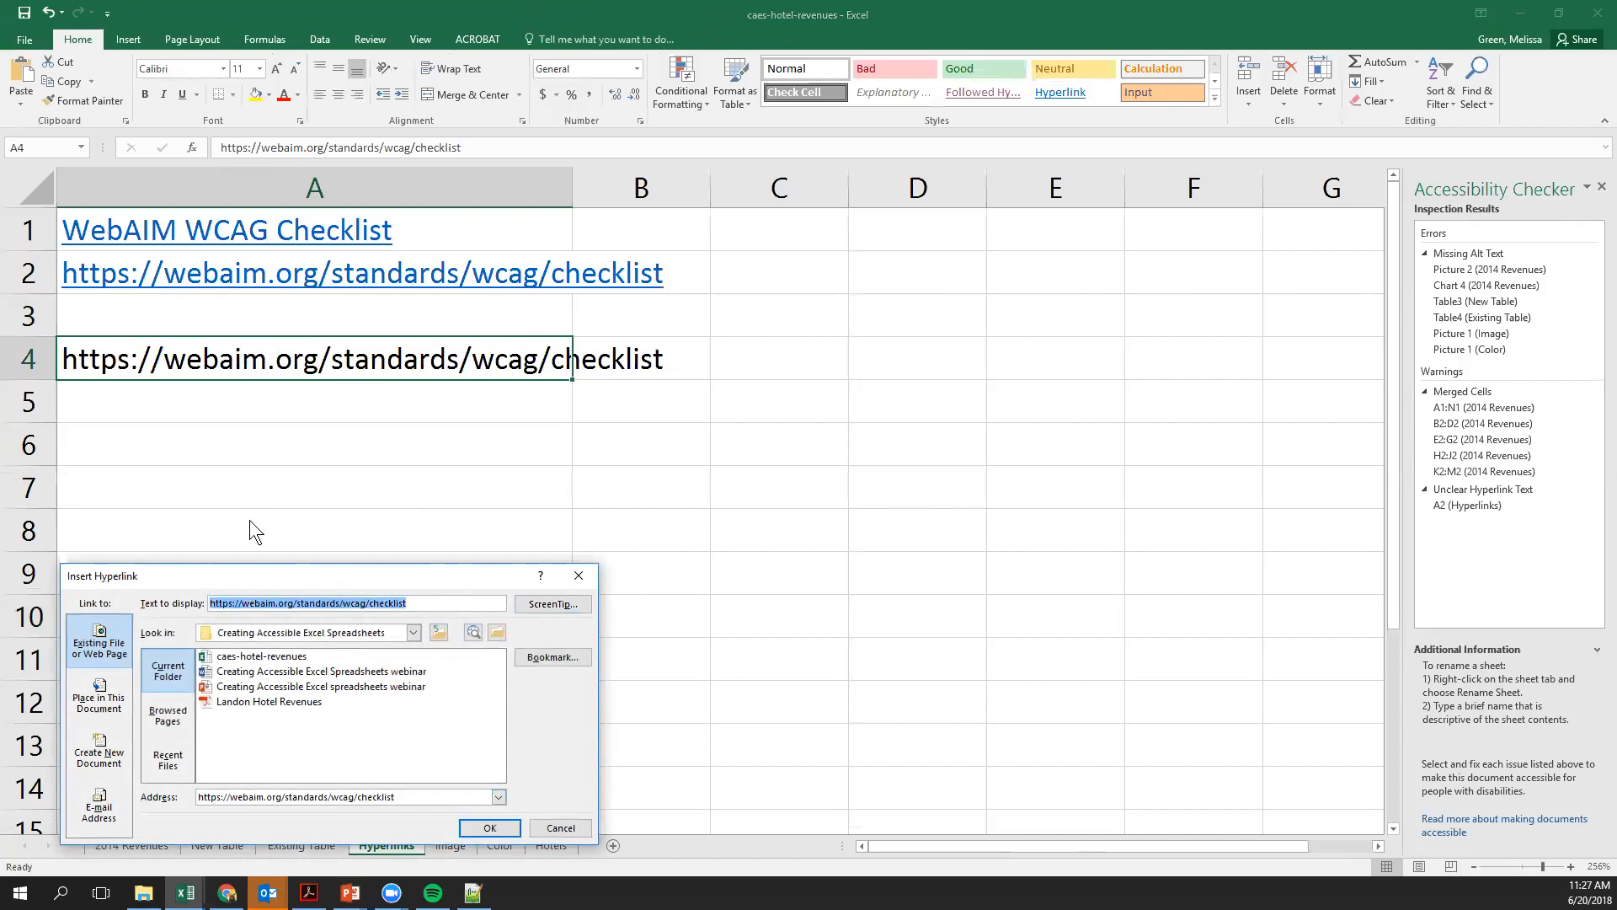
{"action": "type", "text": "We"}
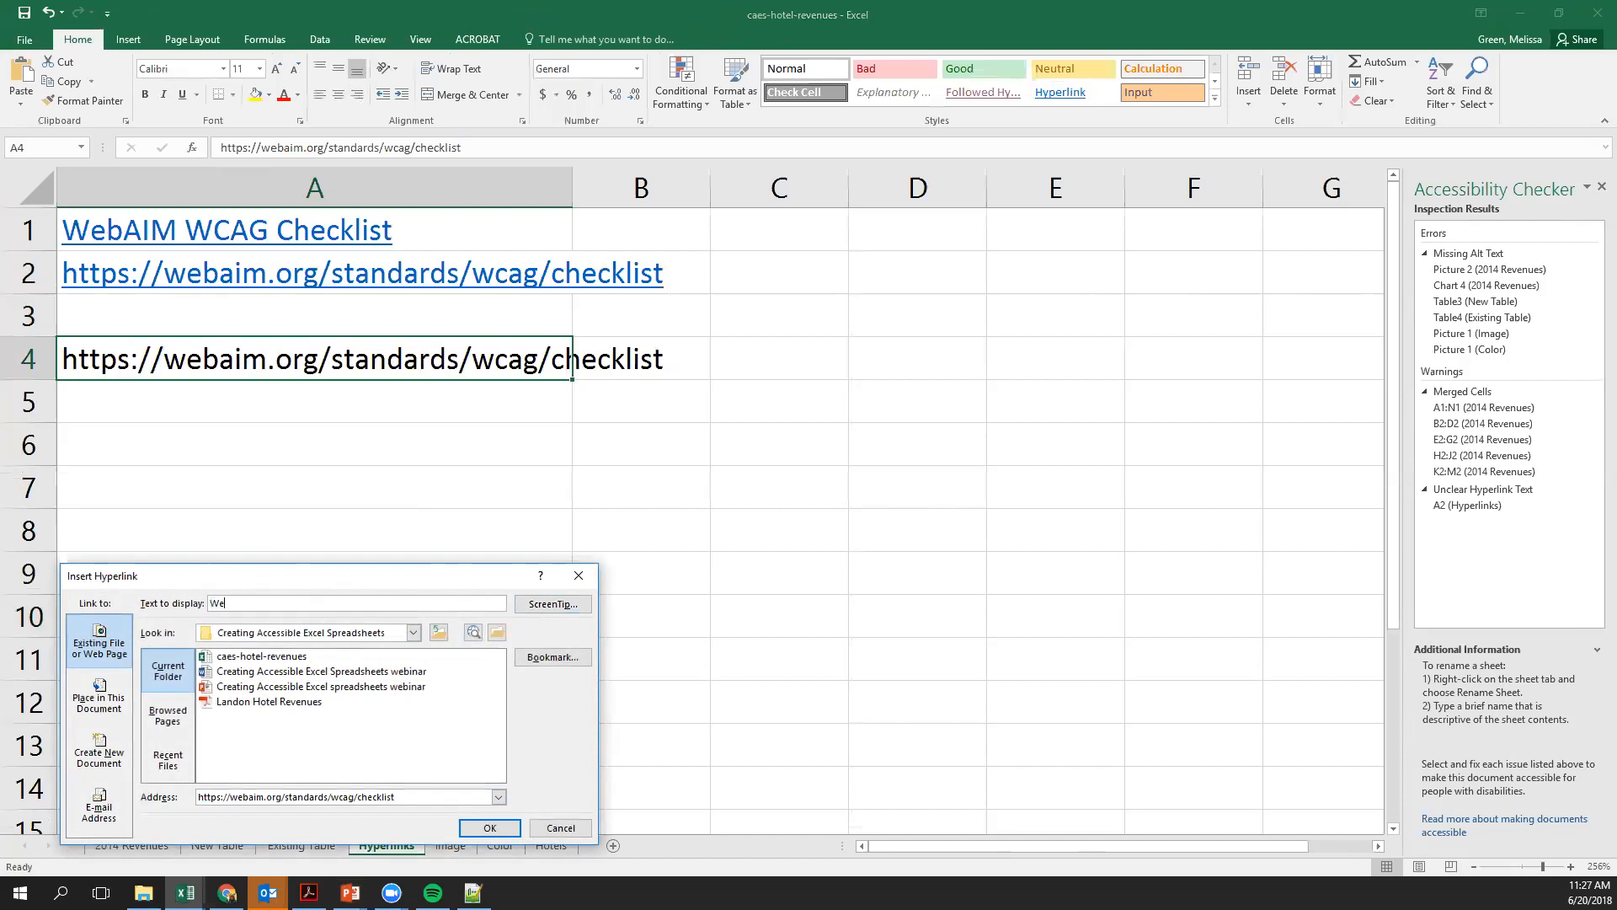
{"action": "type", "text": "bAIM Checklist"}
{"action": "left_click", "coordinate": [506, 826]}
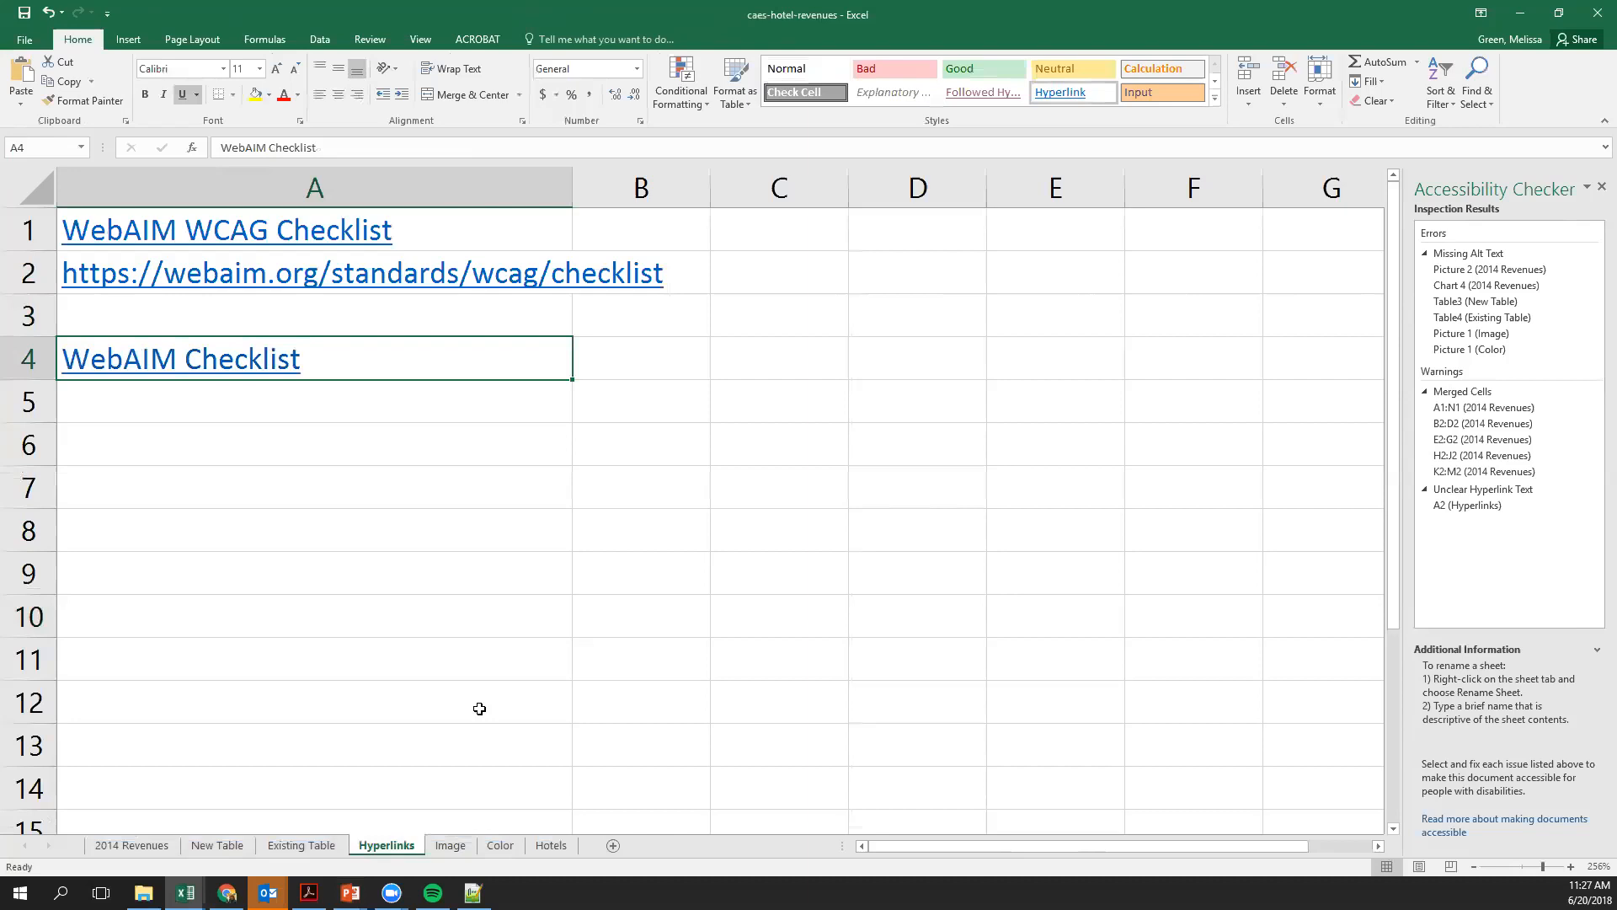
Add the ScreenTip "This checklist on the WebAIM website helps website authors meet WCAG." to the hyperlink in cell A4
{"action": "right_click", "coordinate": [374, 354]}
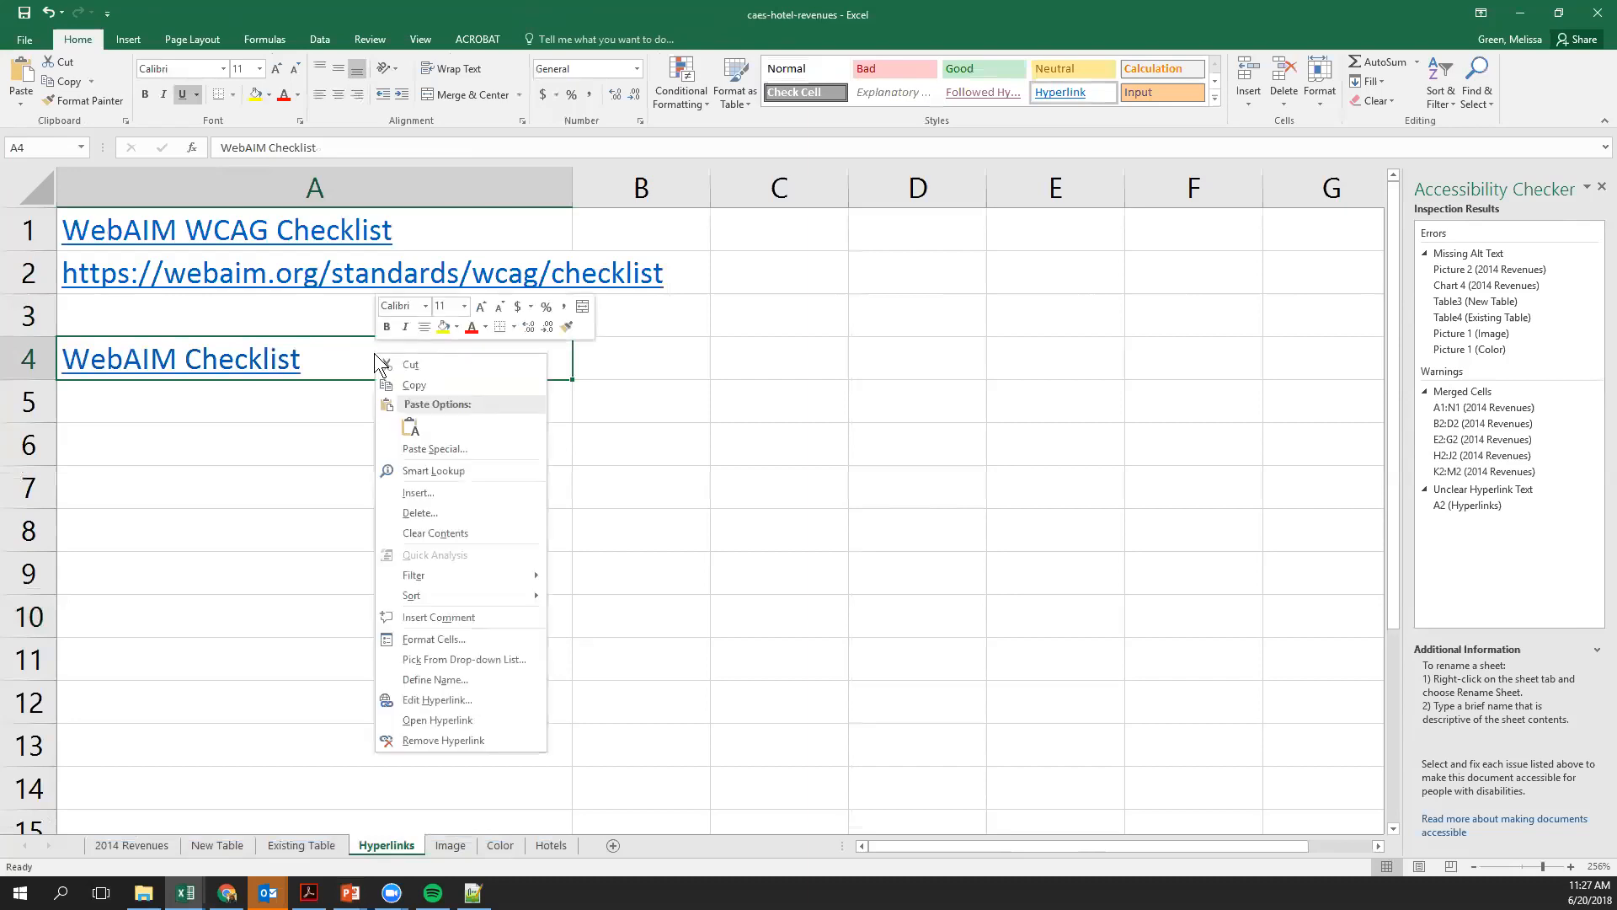
{"action": "left_click", "coordinate": [461, 703]}
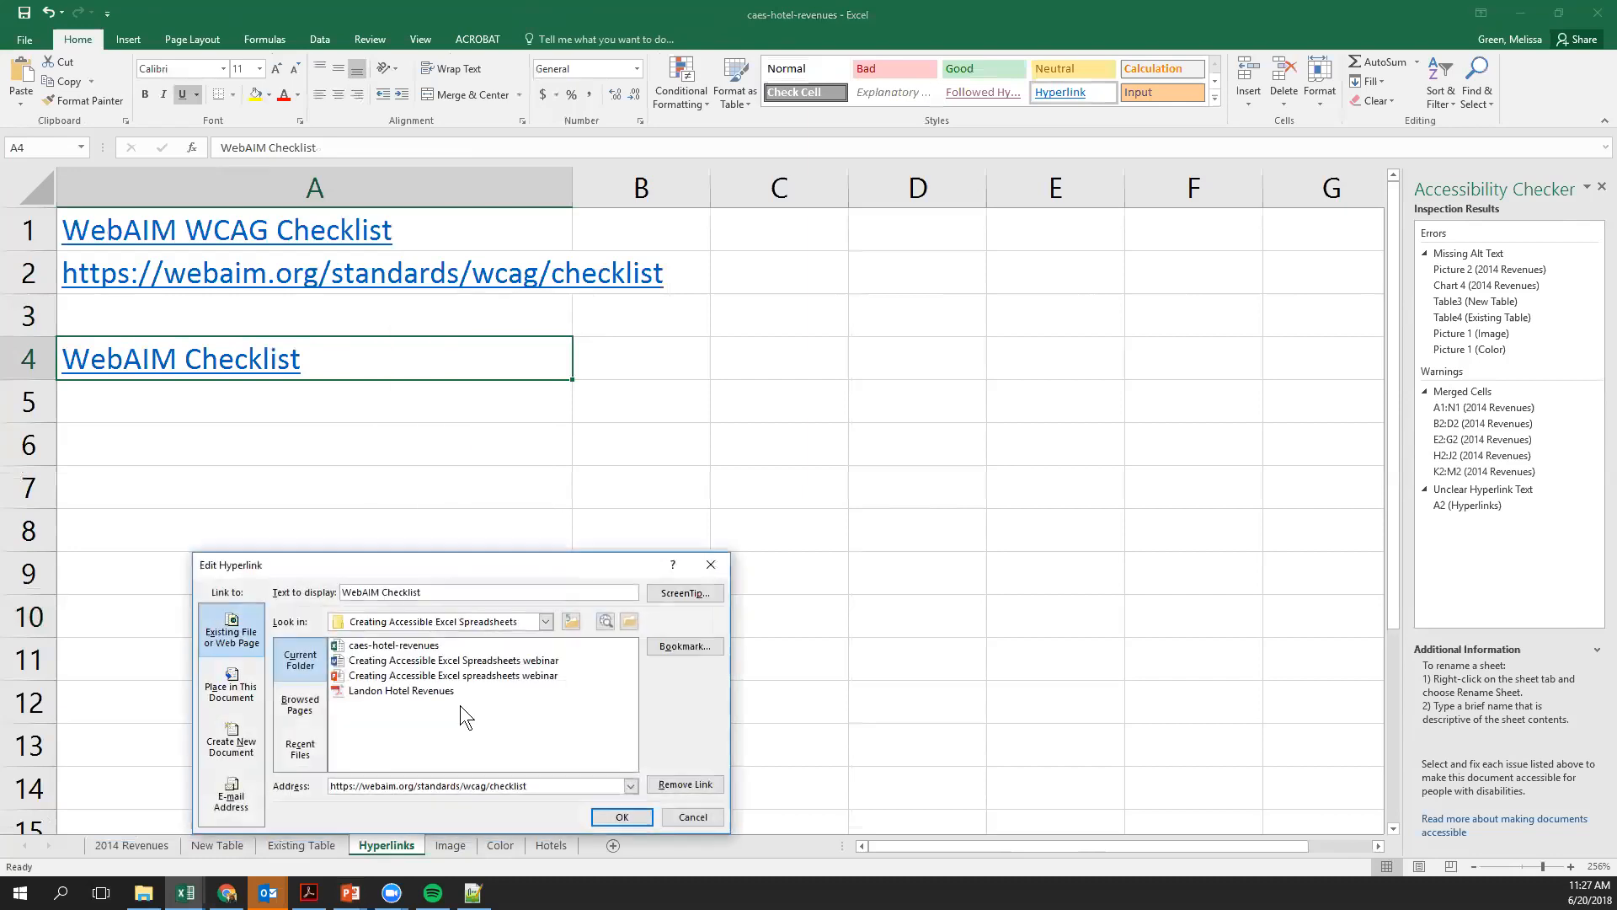
{"action": "left_click_drag", "start_coordinate": [472, 558], "coordinate": [399, 375]}
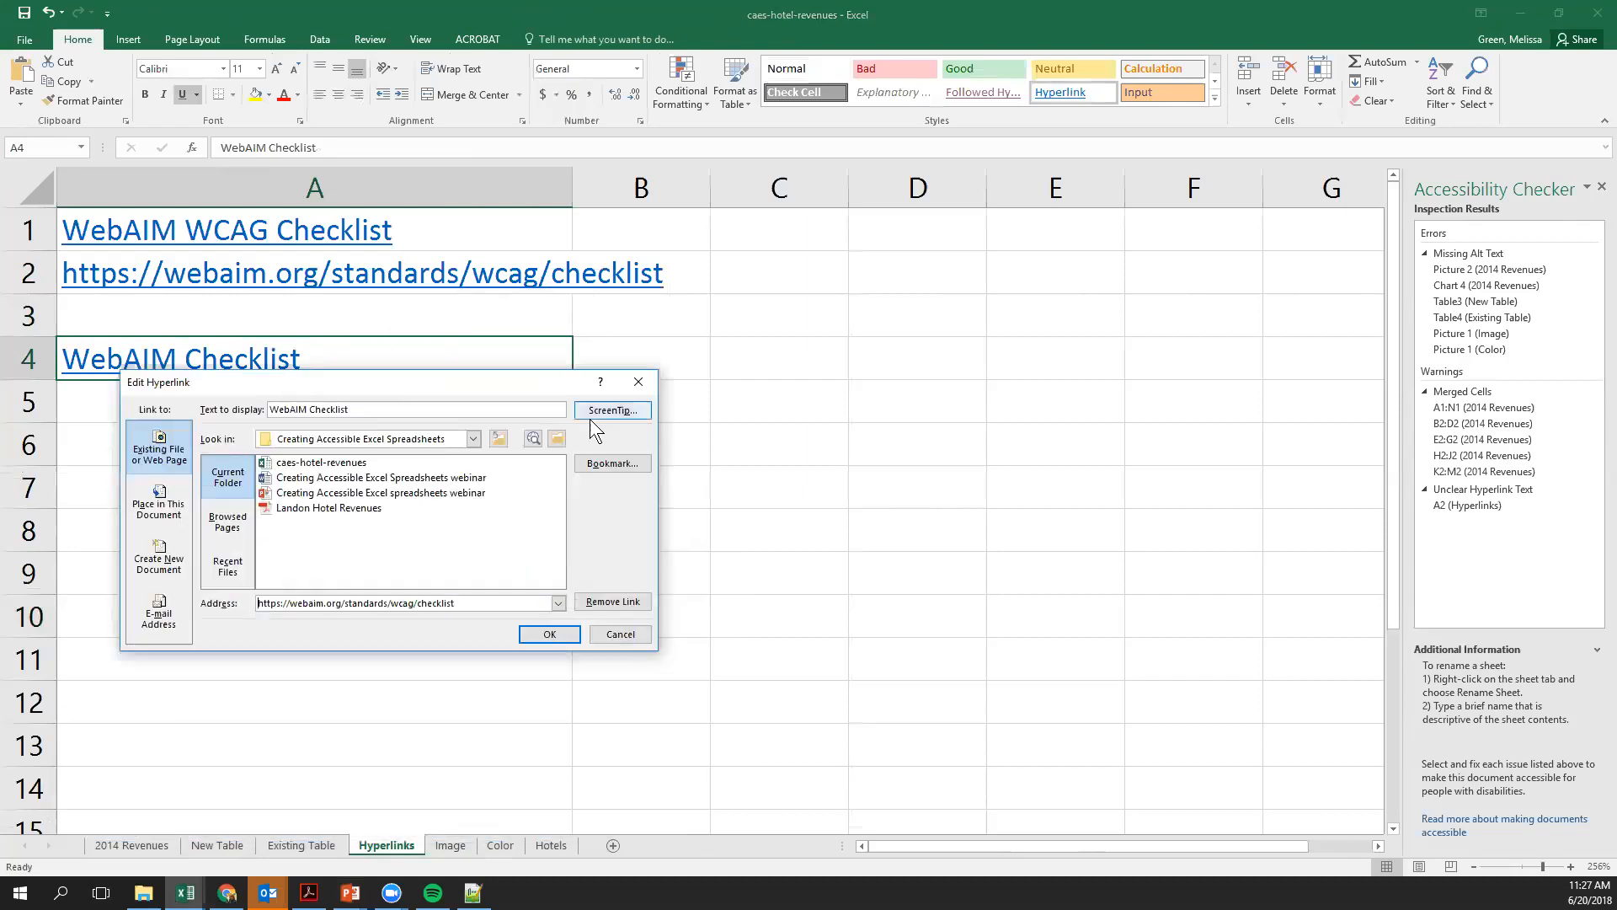
{"action": "left_click", "coordinate": [599, 413]}
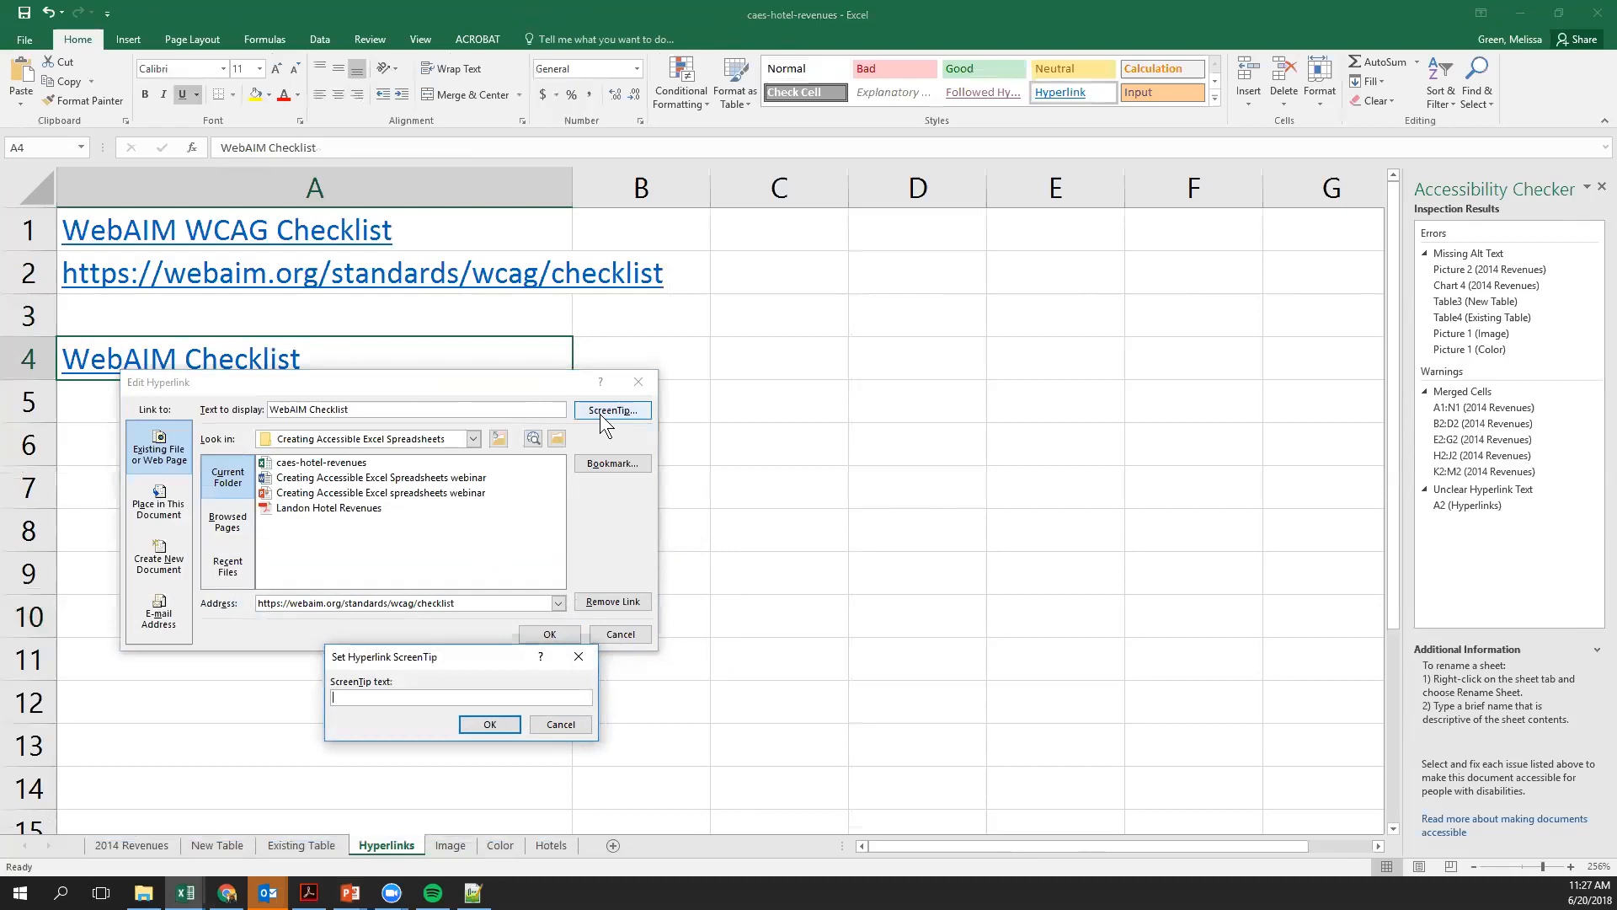
{"action": "type", "text": "This checklist on the WebAIM website hel"}
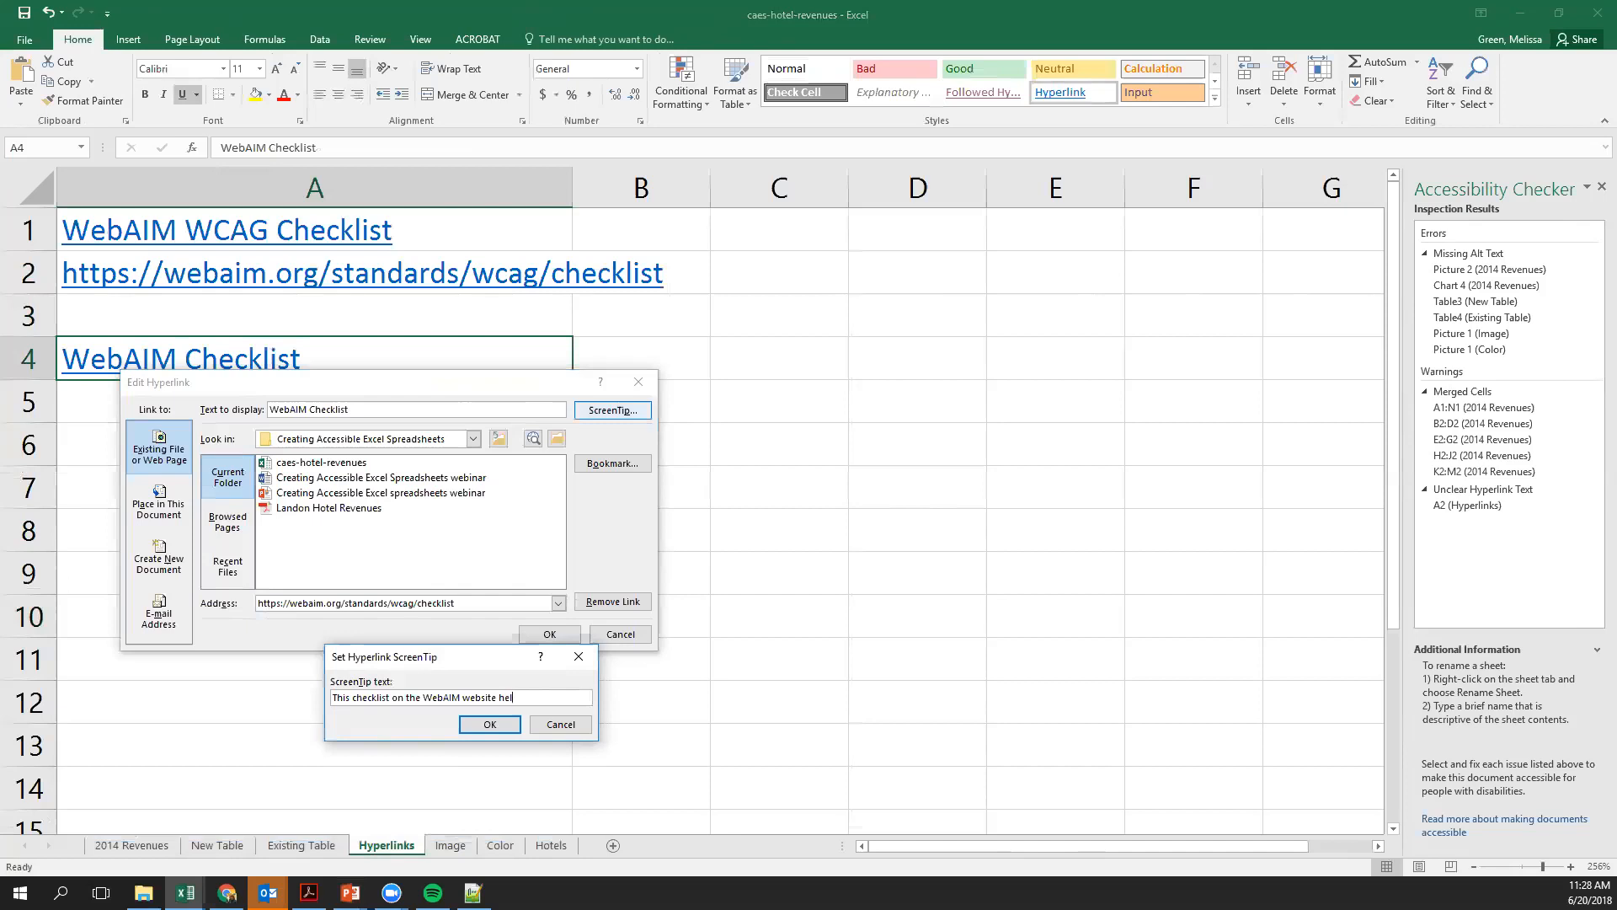
{"action": "type", "text": "ps website authors meet "}
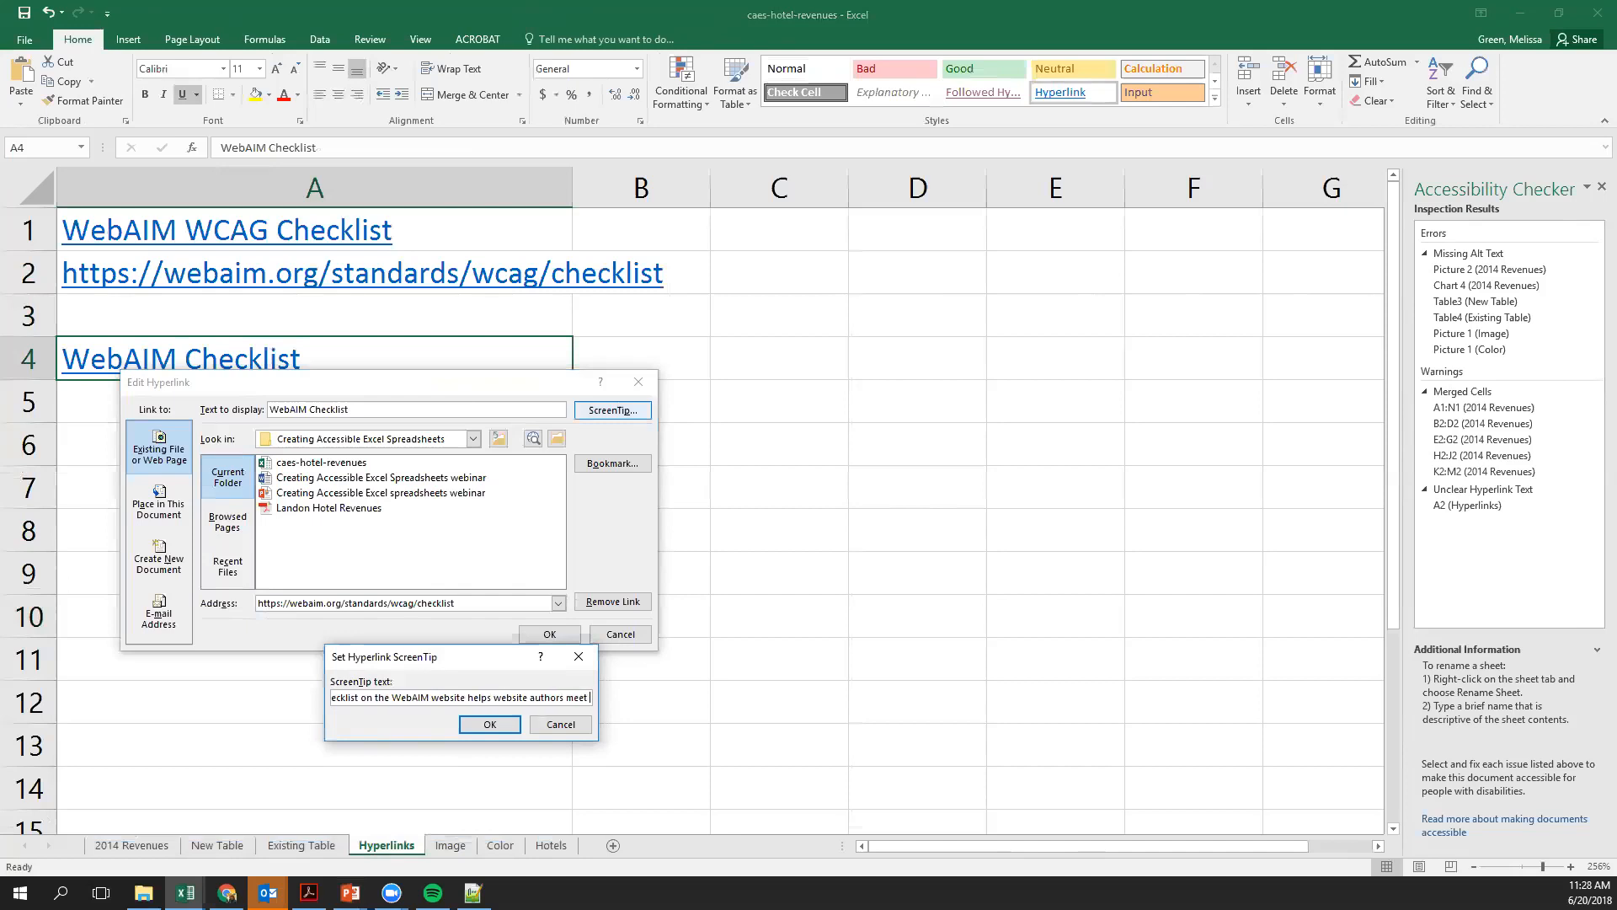
{"action": "type", "text": "WCAG"}
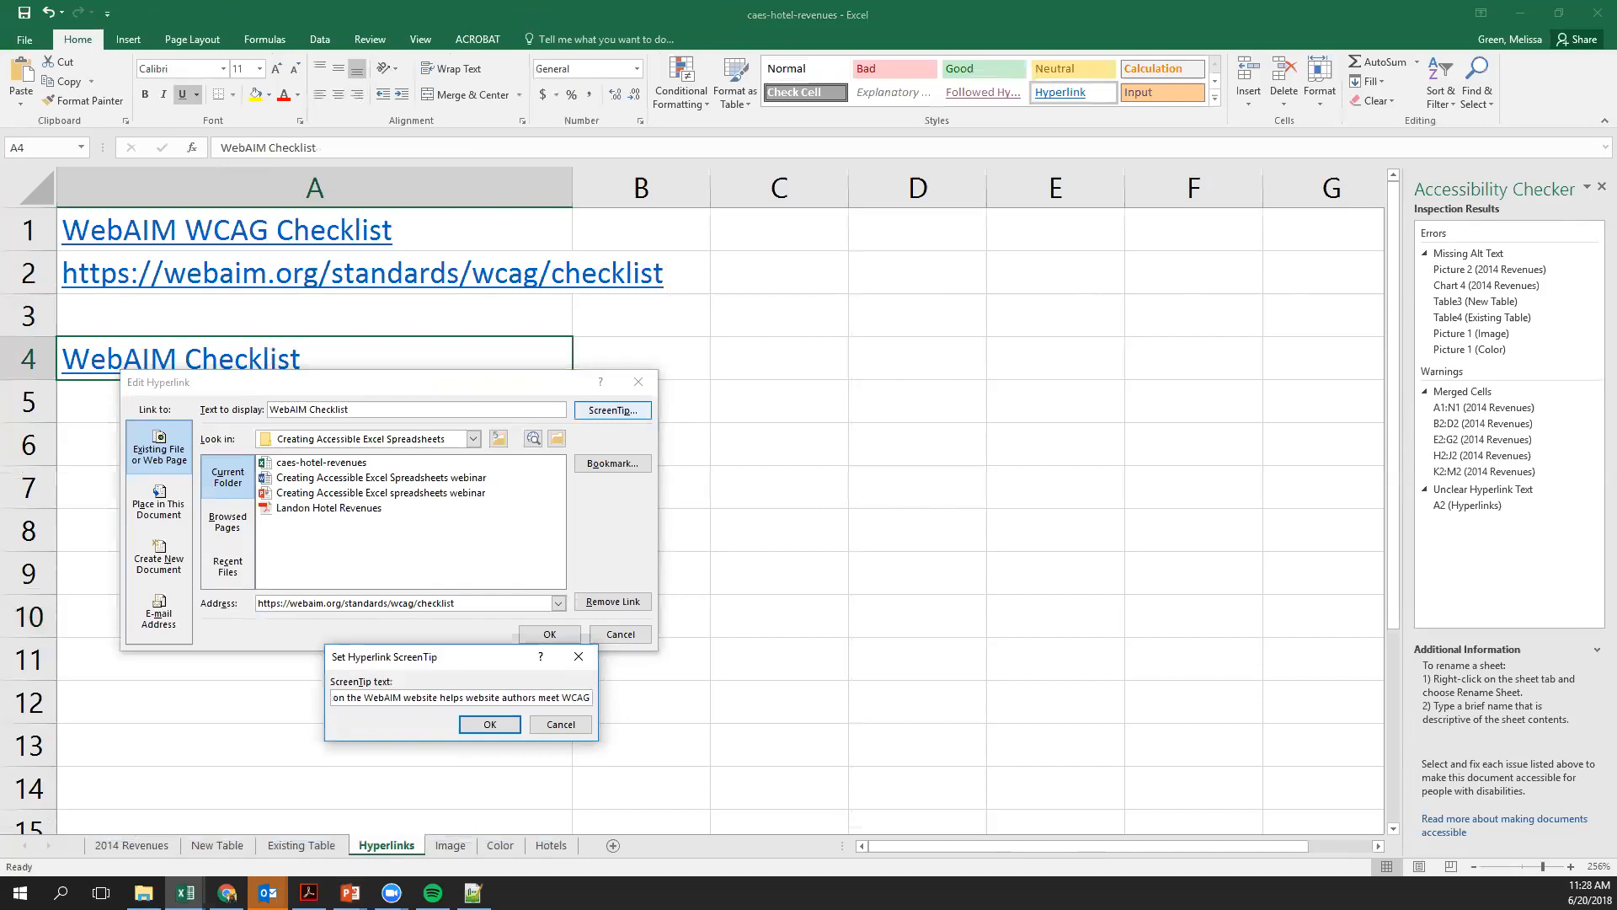
{"action": "type", "text": "."}
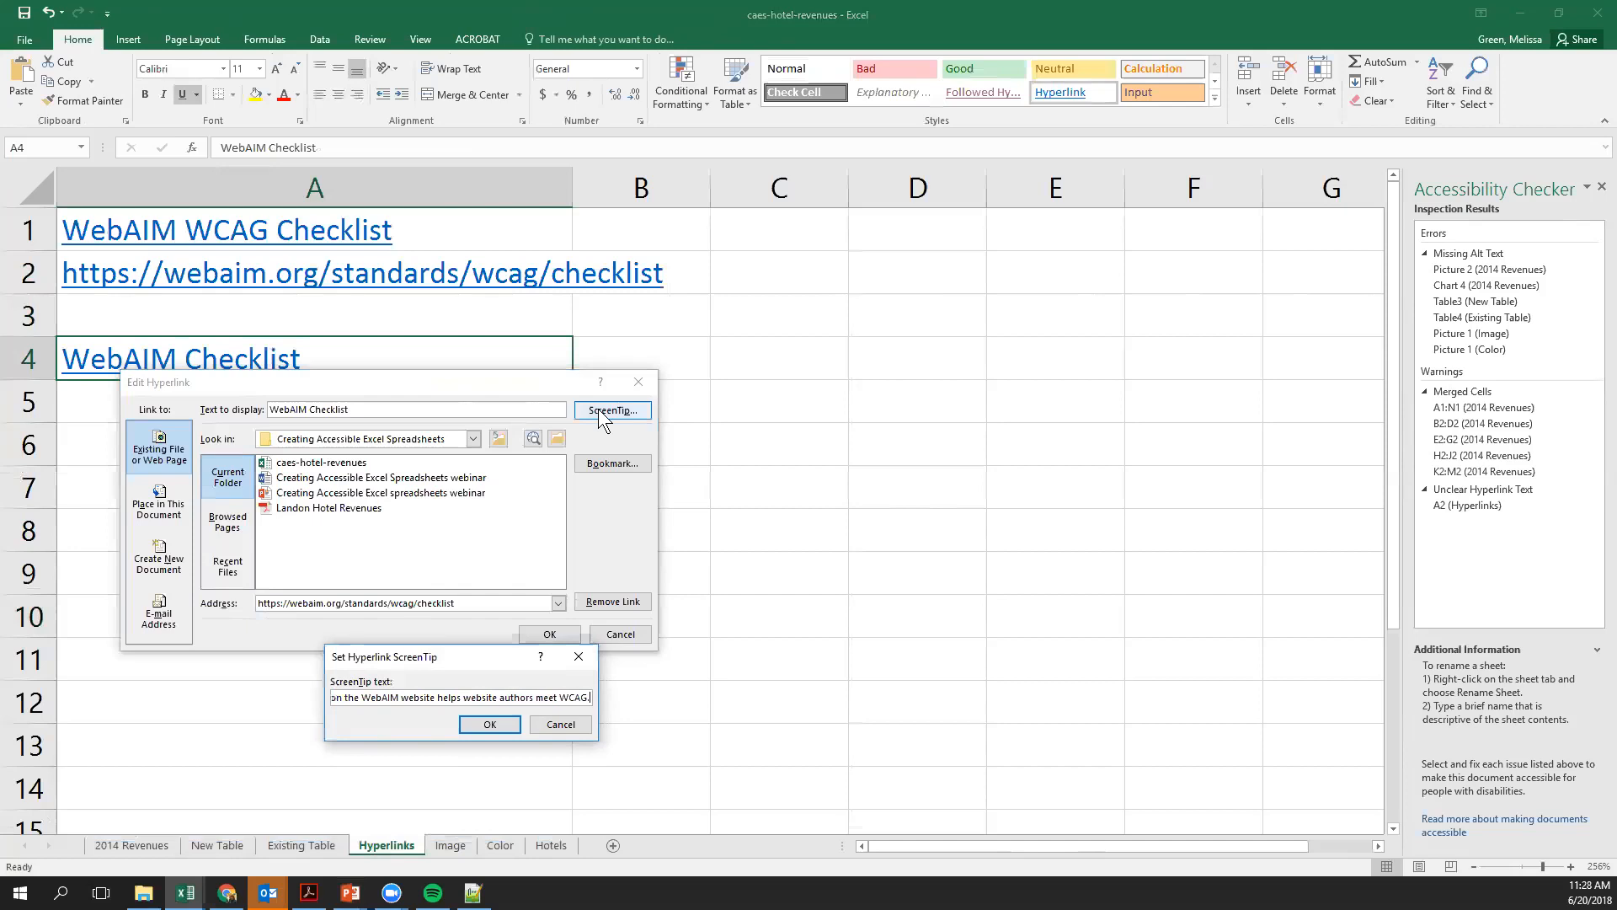
{"action": "left_click", "coordinate": [502, 721]}
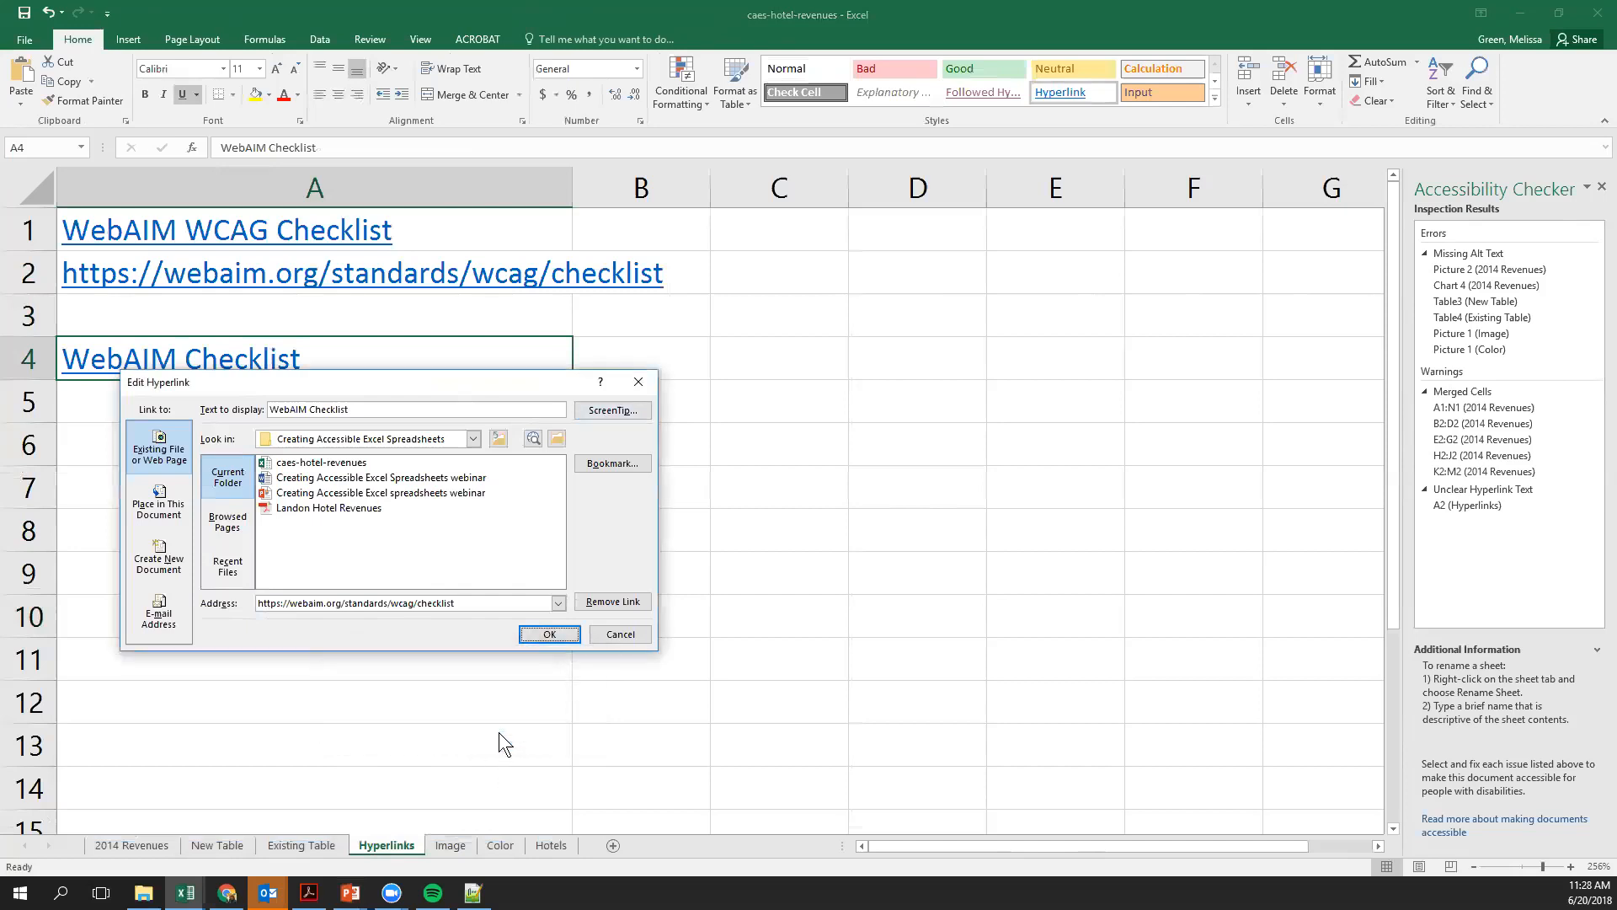
{"action": "left_click", "coordinate": [551, 632]}
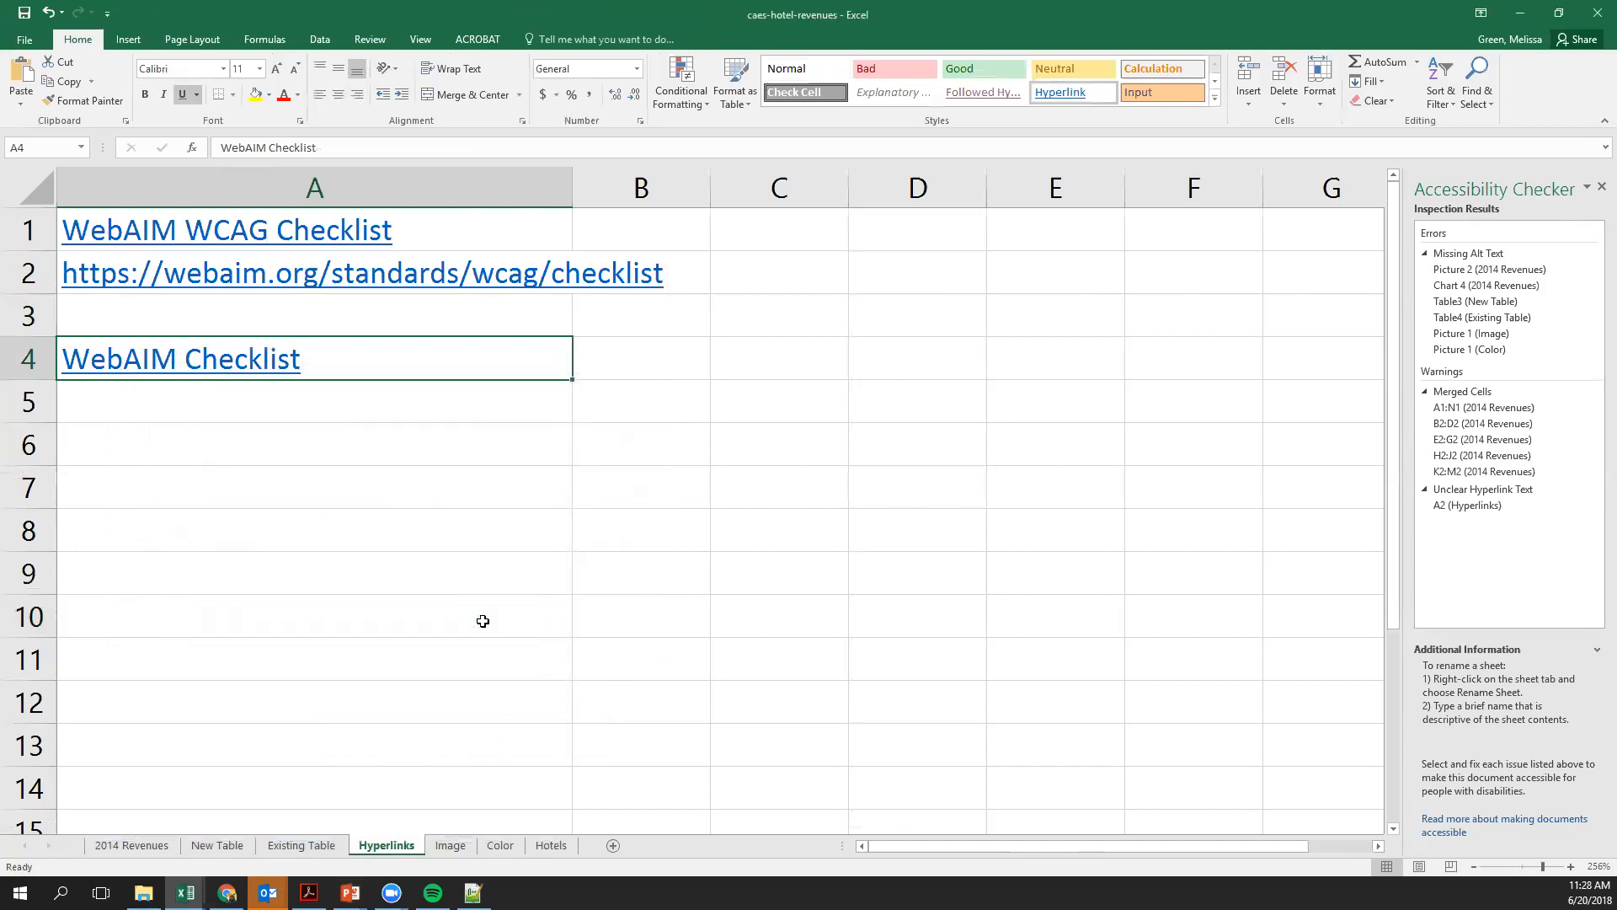
{"action": "left_click", "coordinate": [370, 463]}
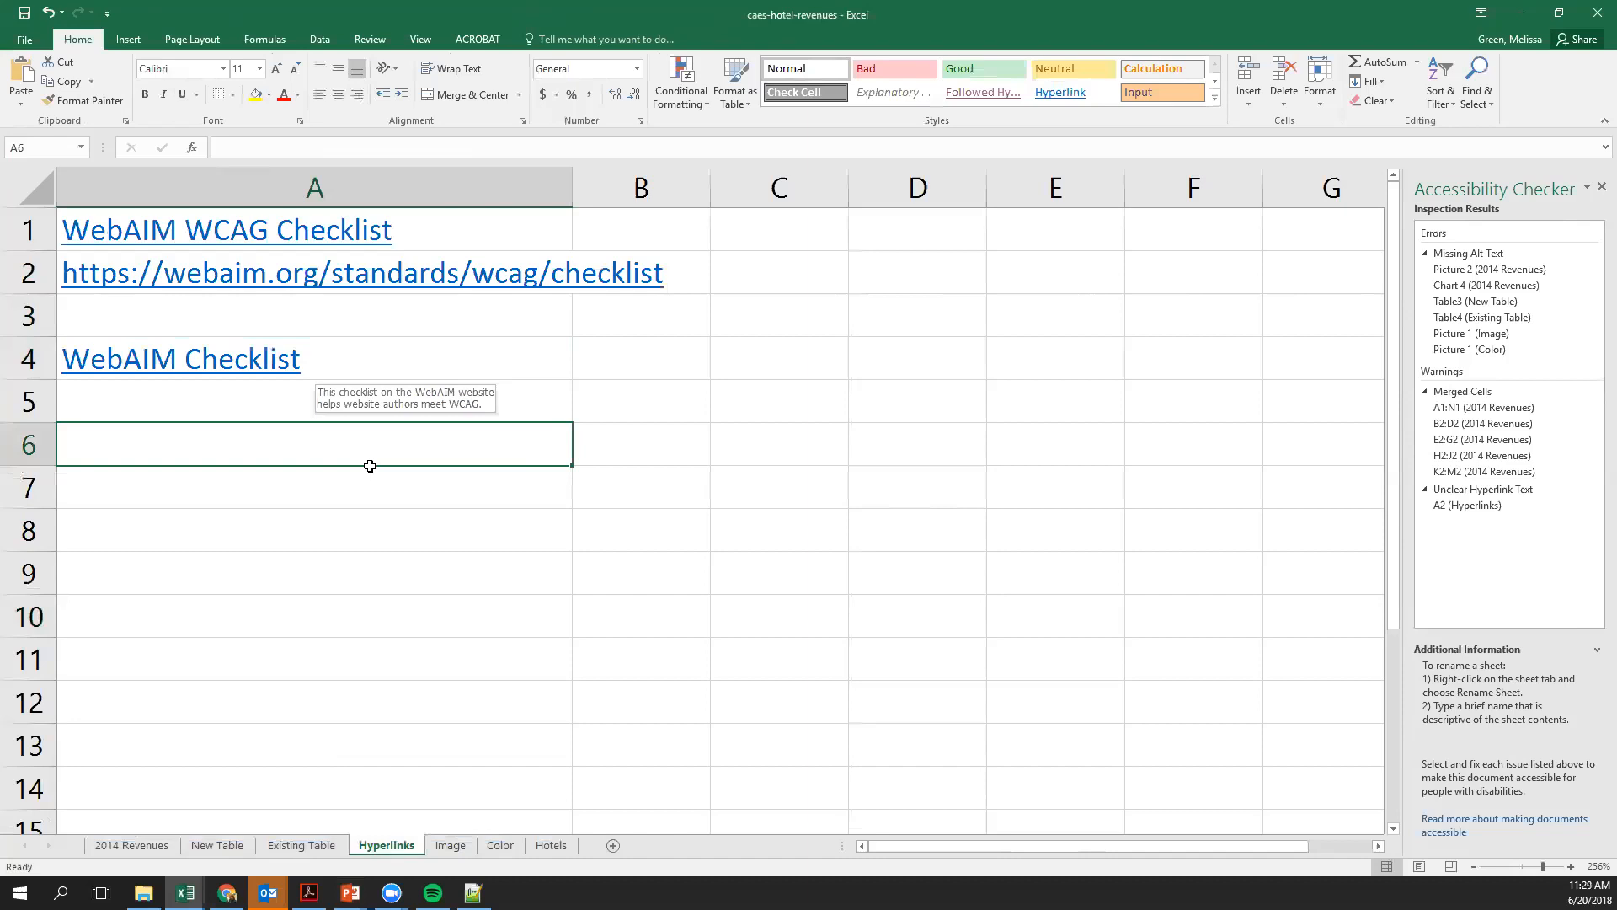
Switch to the PowerPoint slide show and advance from the Hyperlinks slide to the alternative text slide
{"action": "left_click", "coordinate": [350, 892]}
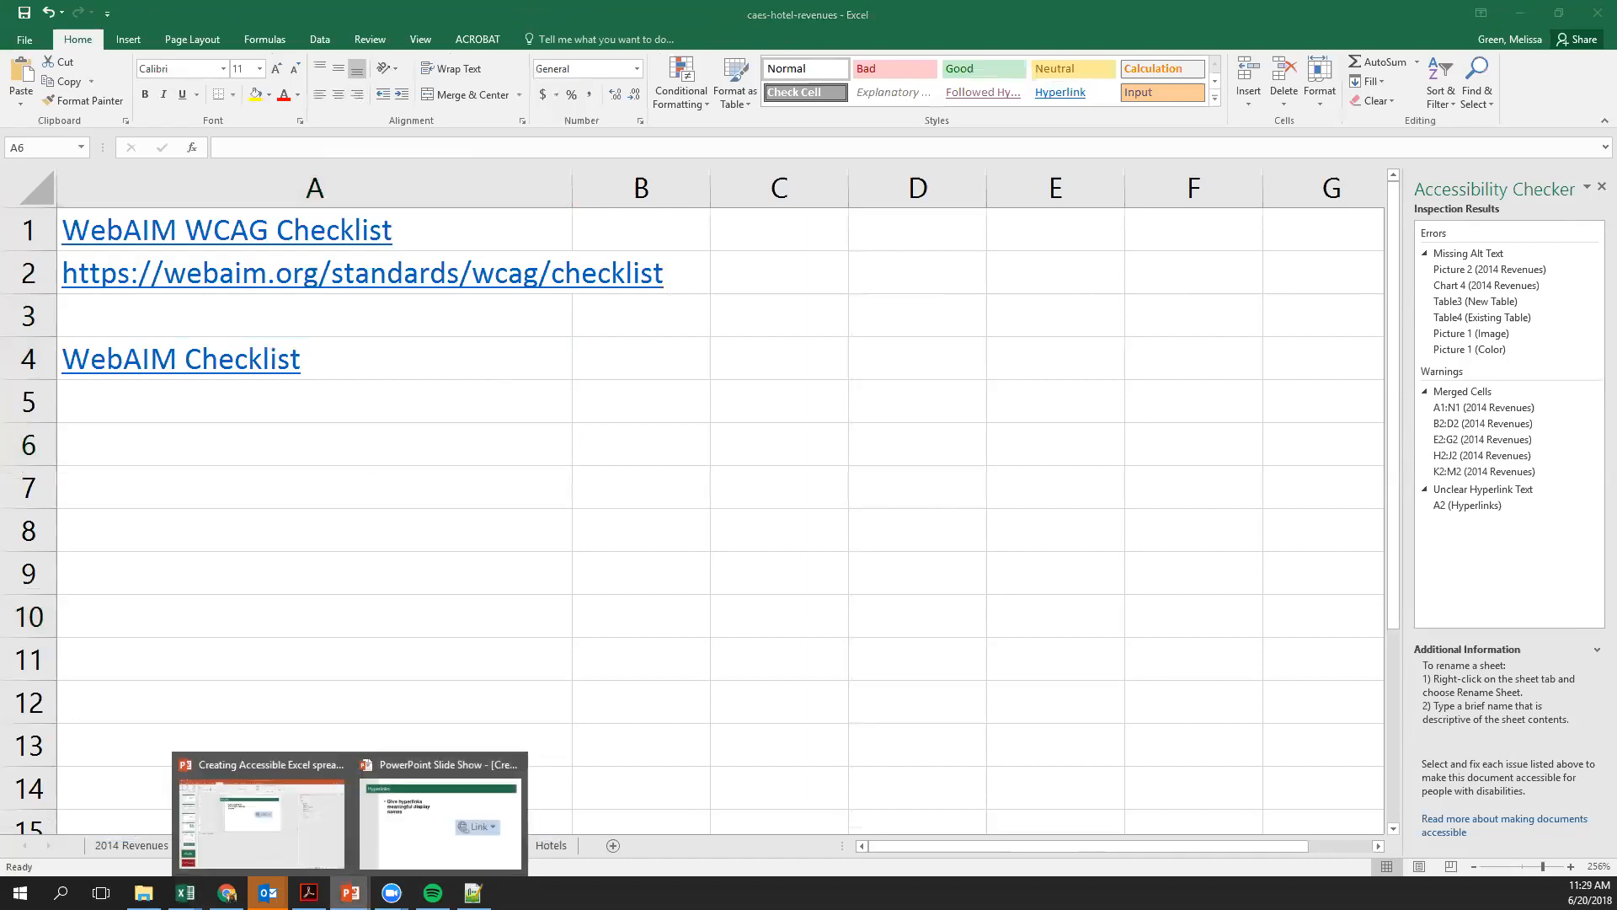
{"action": "left_click", "coordinate": [367, 841]}
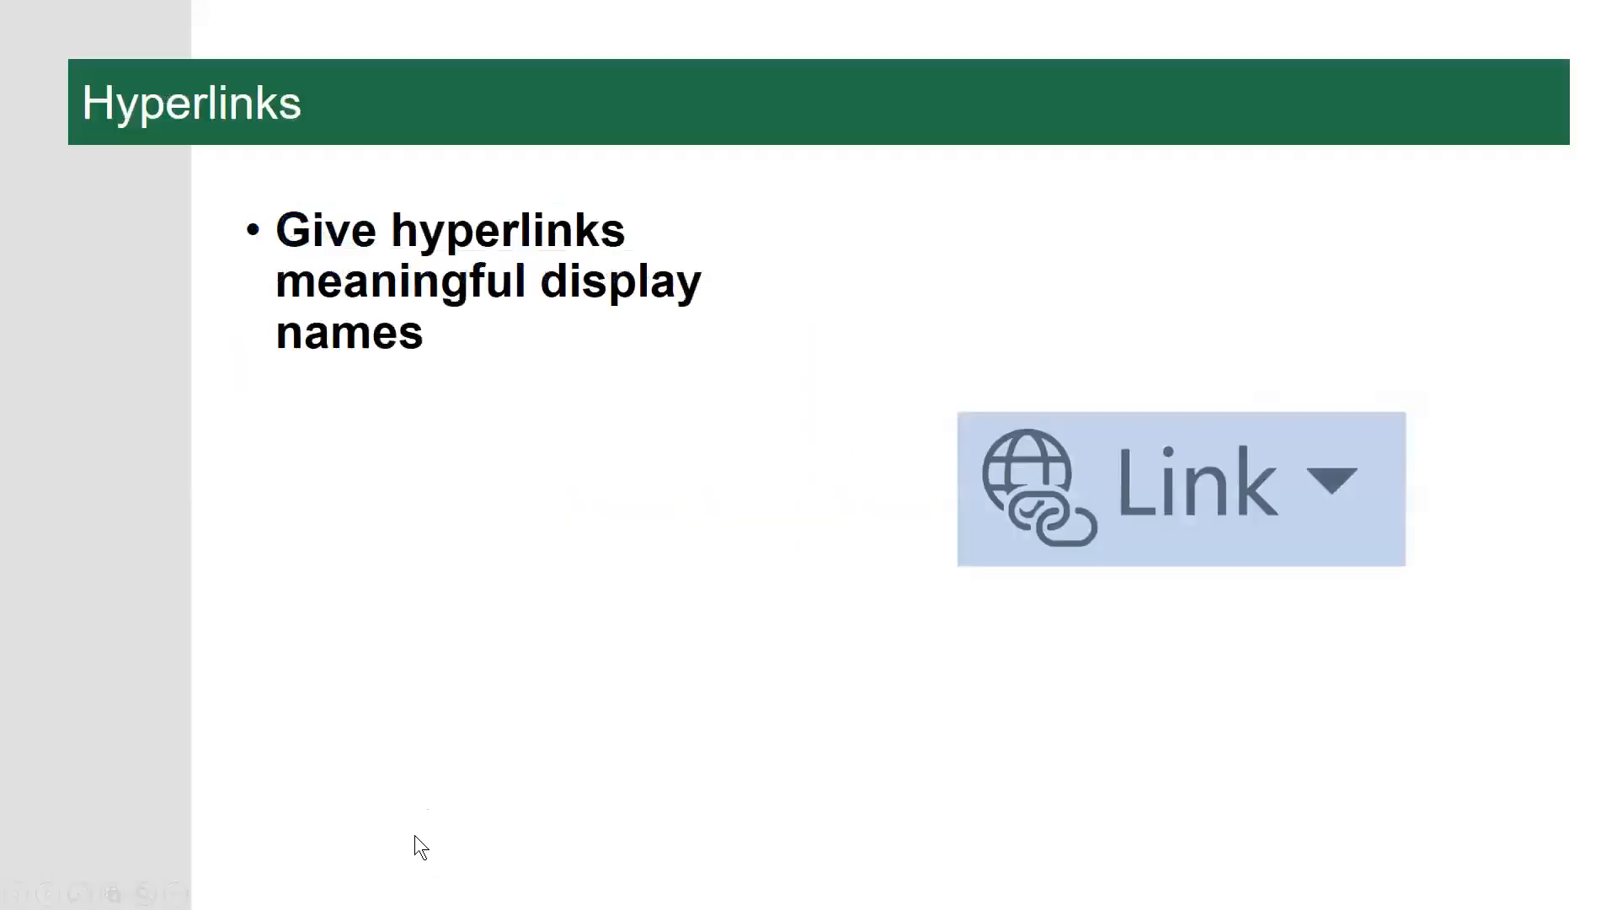
{"action": "left_click", "coordinate": [414, 835]}
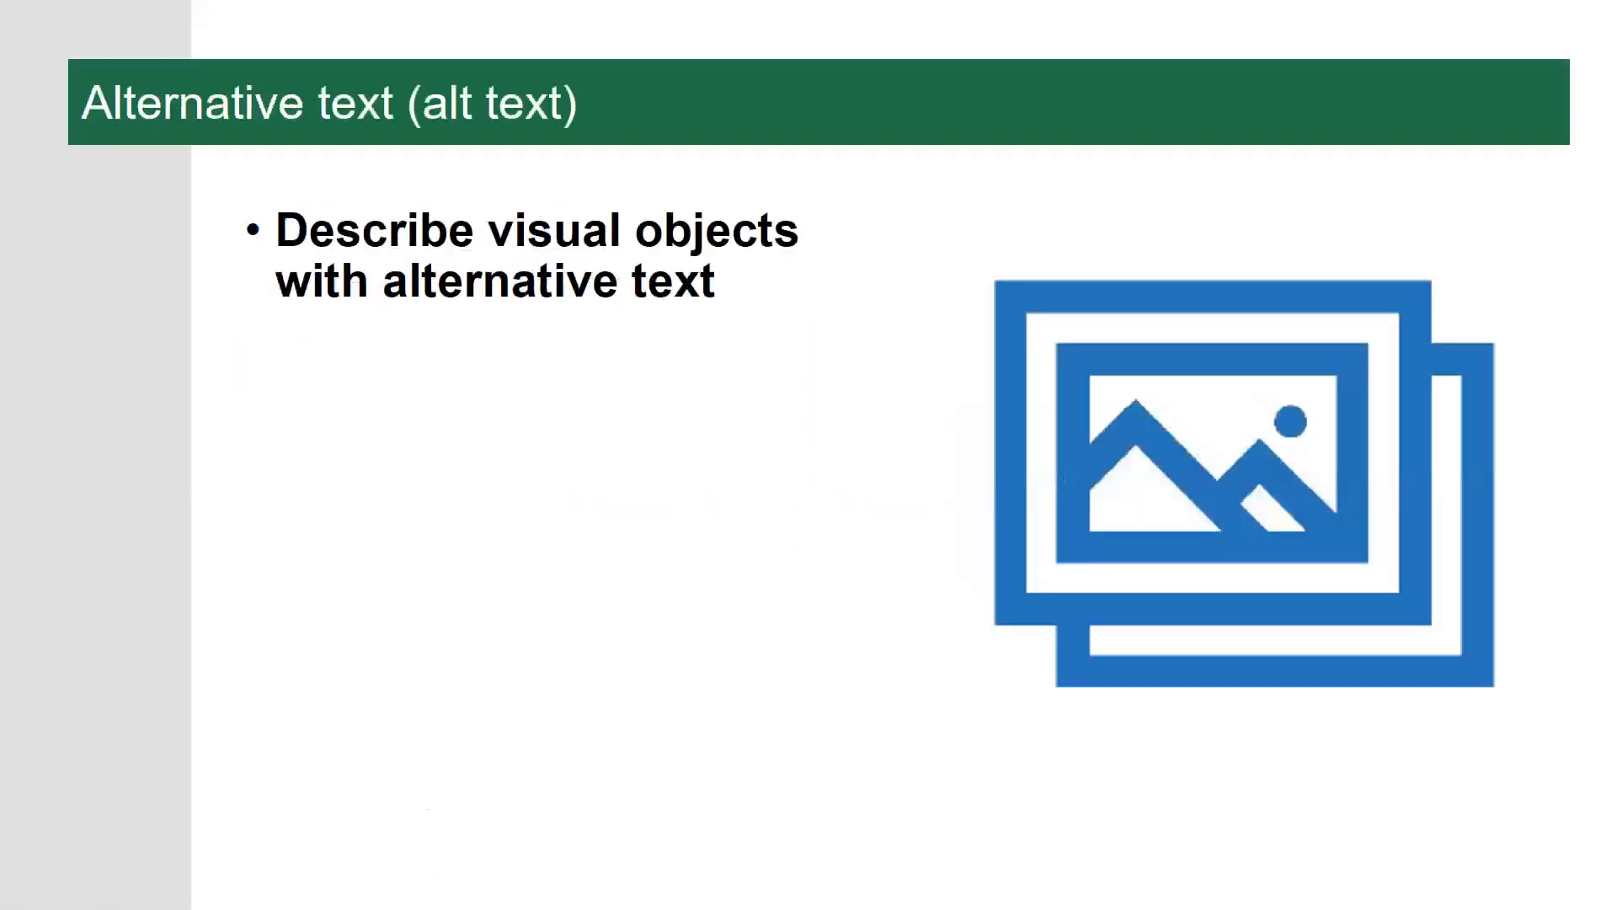
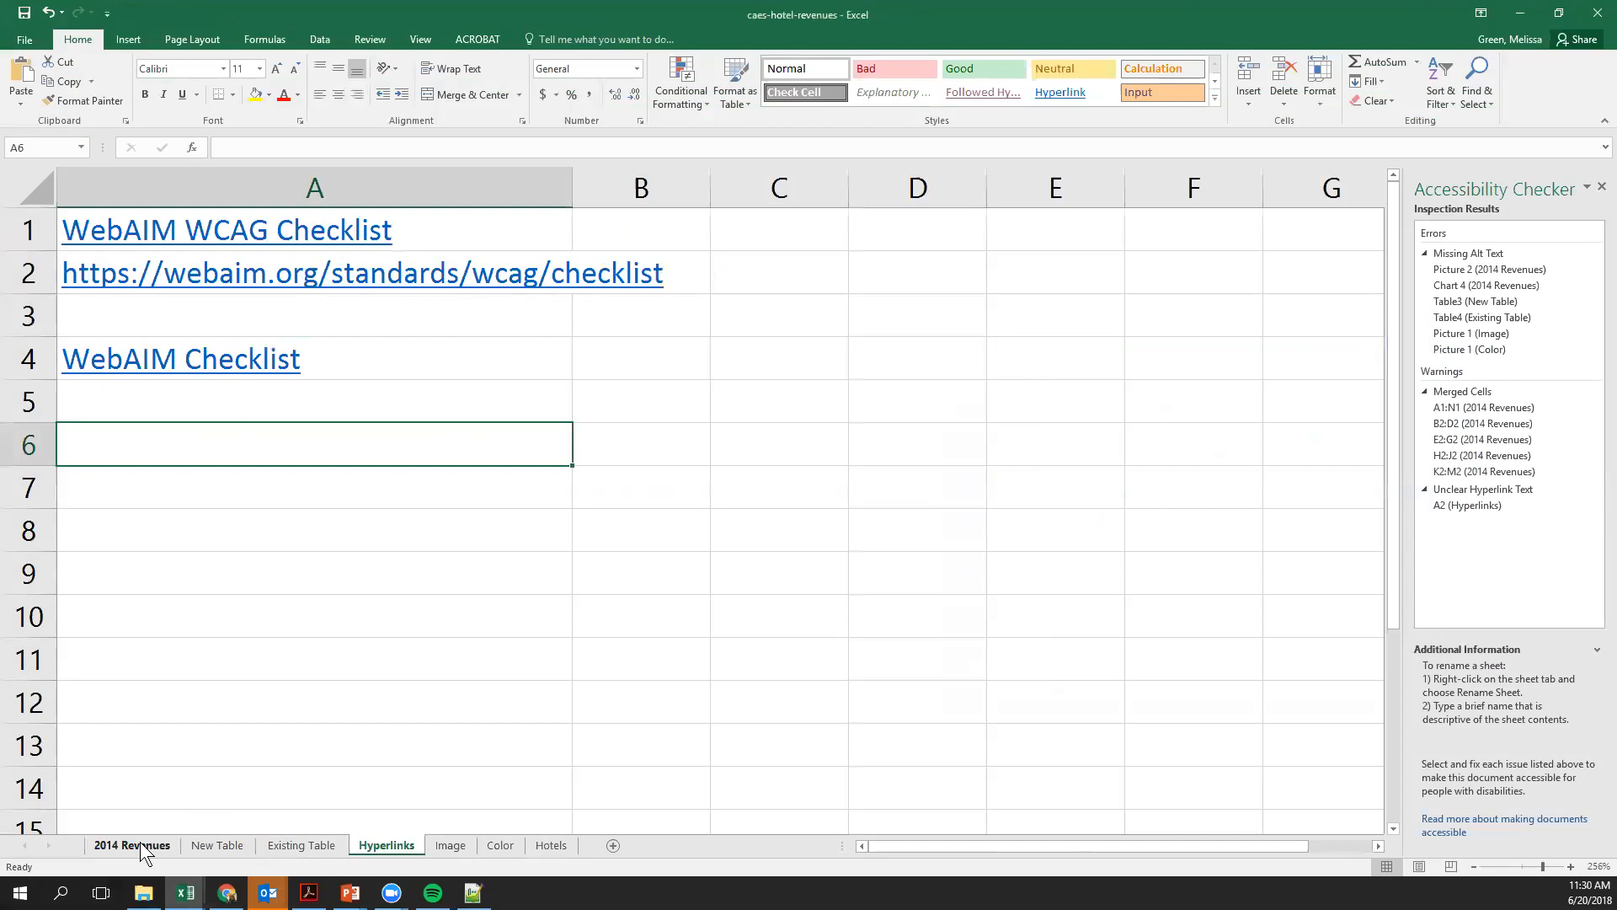
Give the hotel logo on the 2014 Revenues sheet the alt text description "Landon Hotel"
{"action": "left_click", "coordinate": [132, 845]}
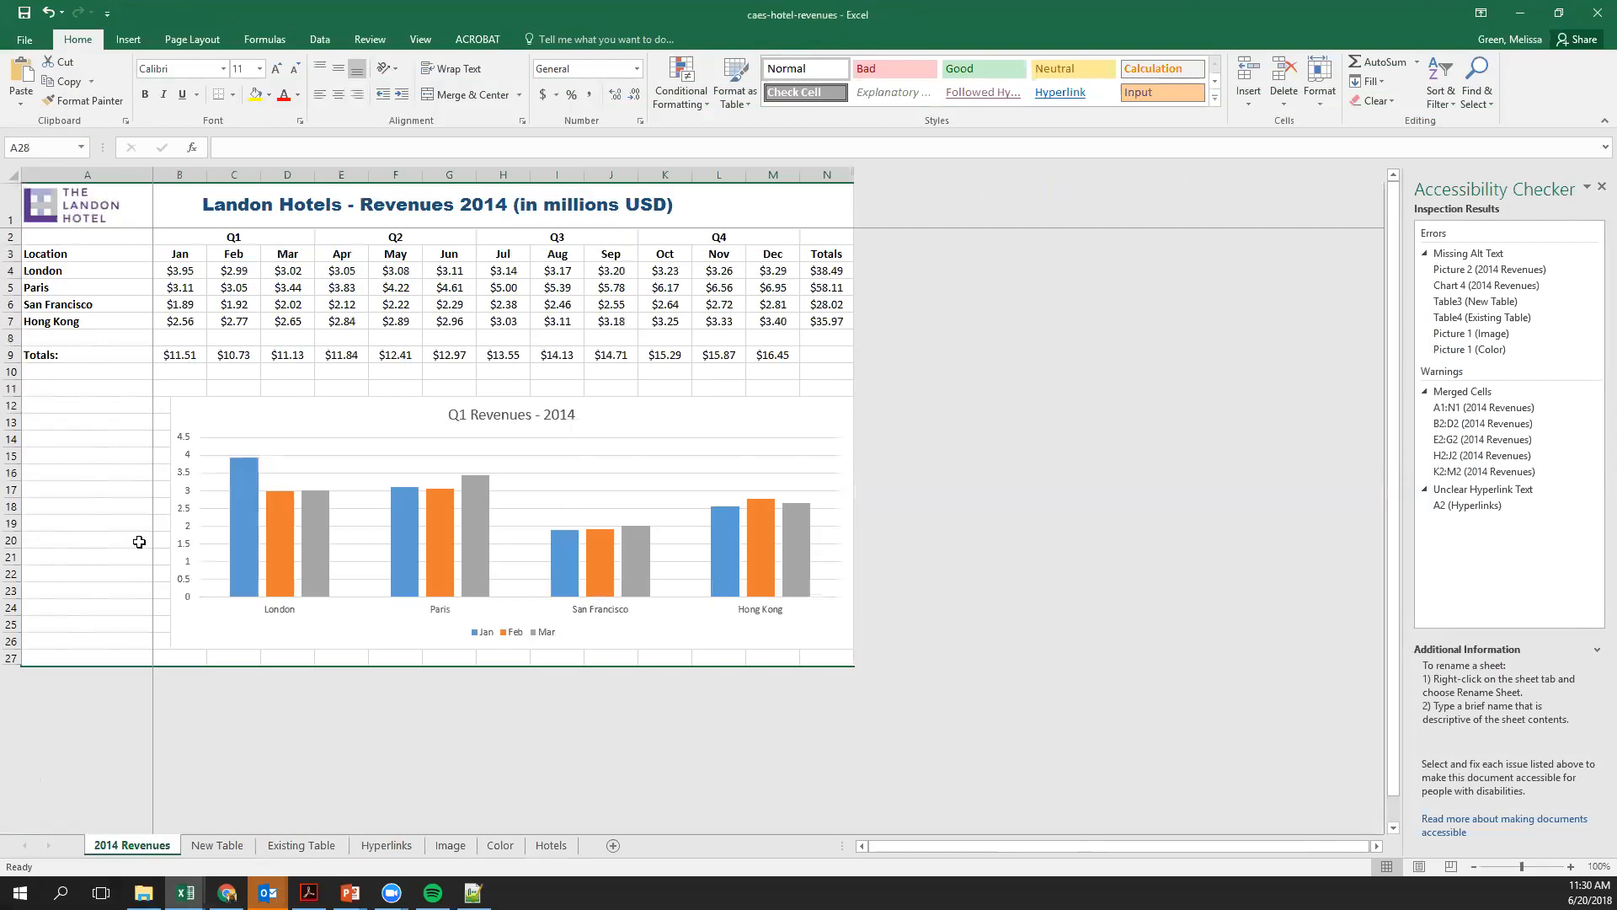
{"action": "right_click", "coordinate": [74, 198]}
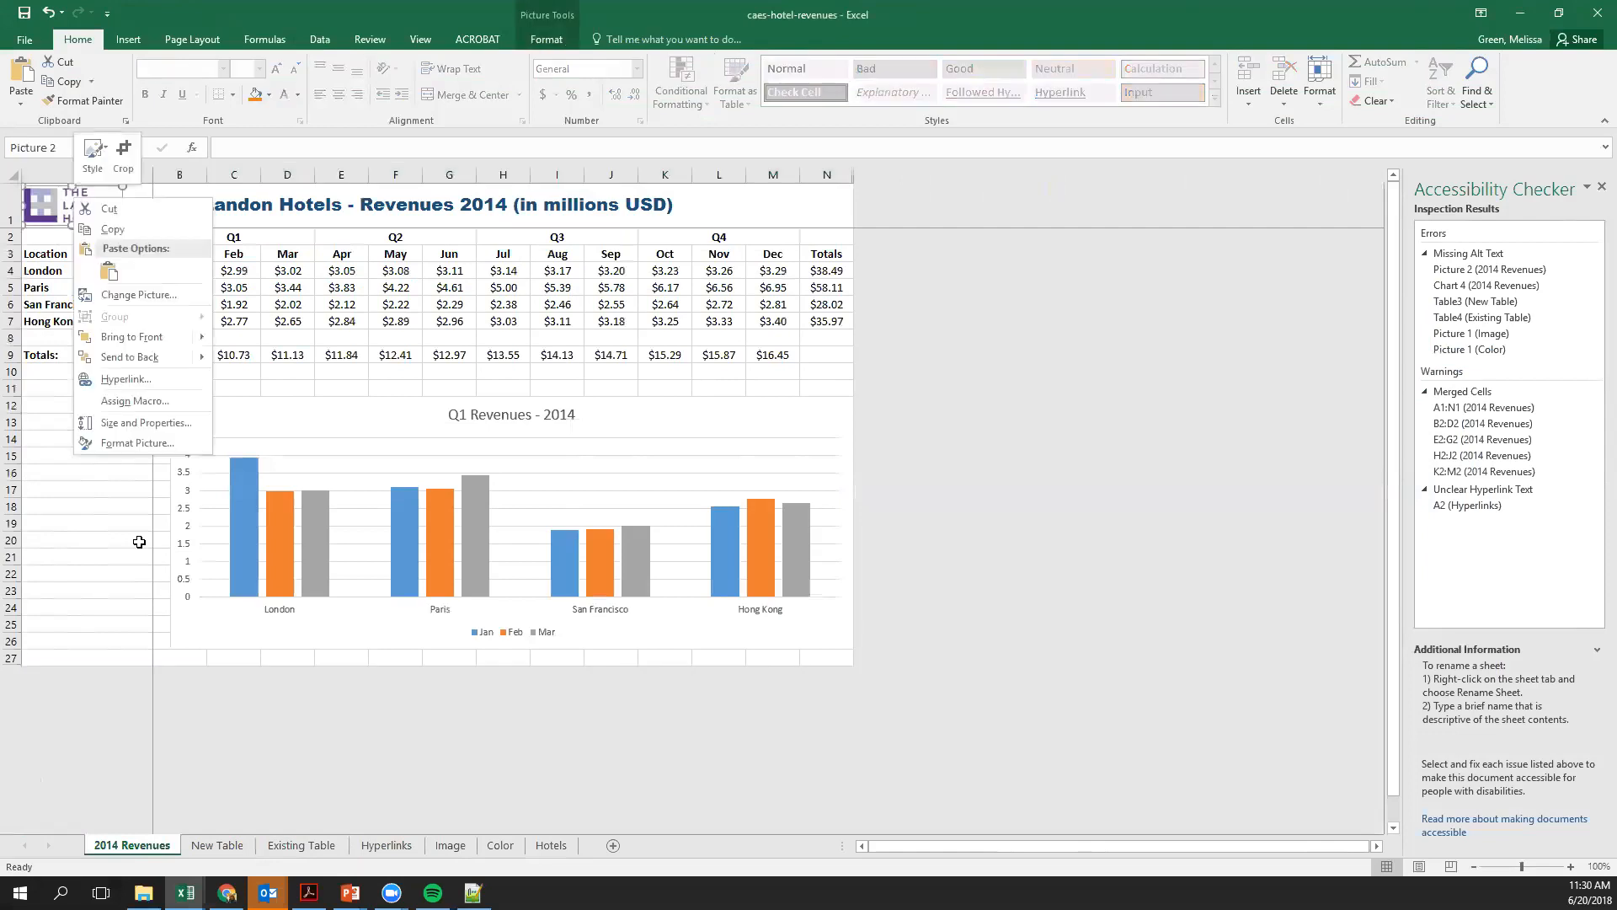
{"action": "left_click", "coordinate": [137, 443]}
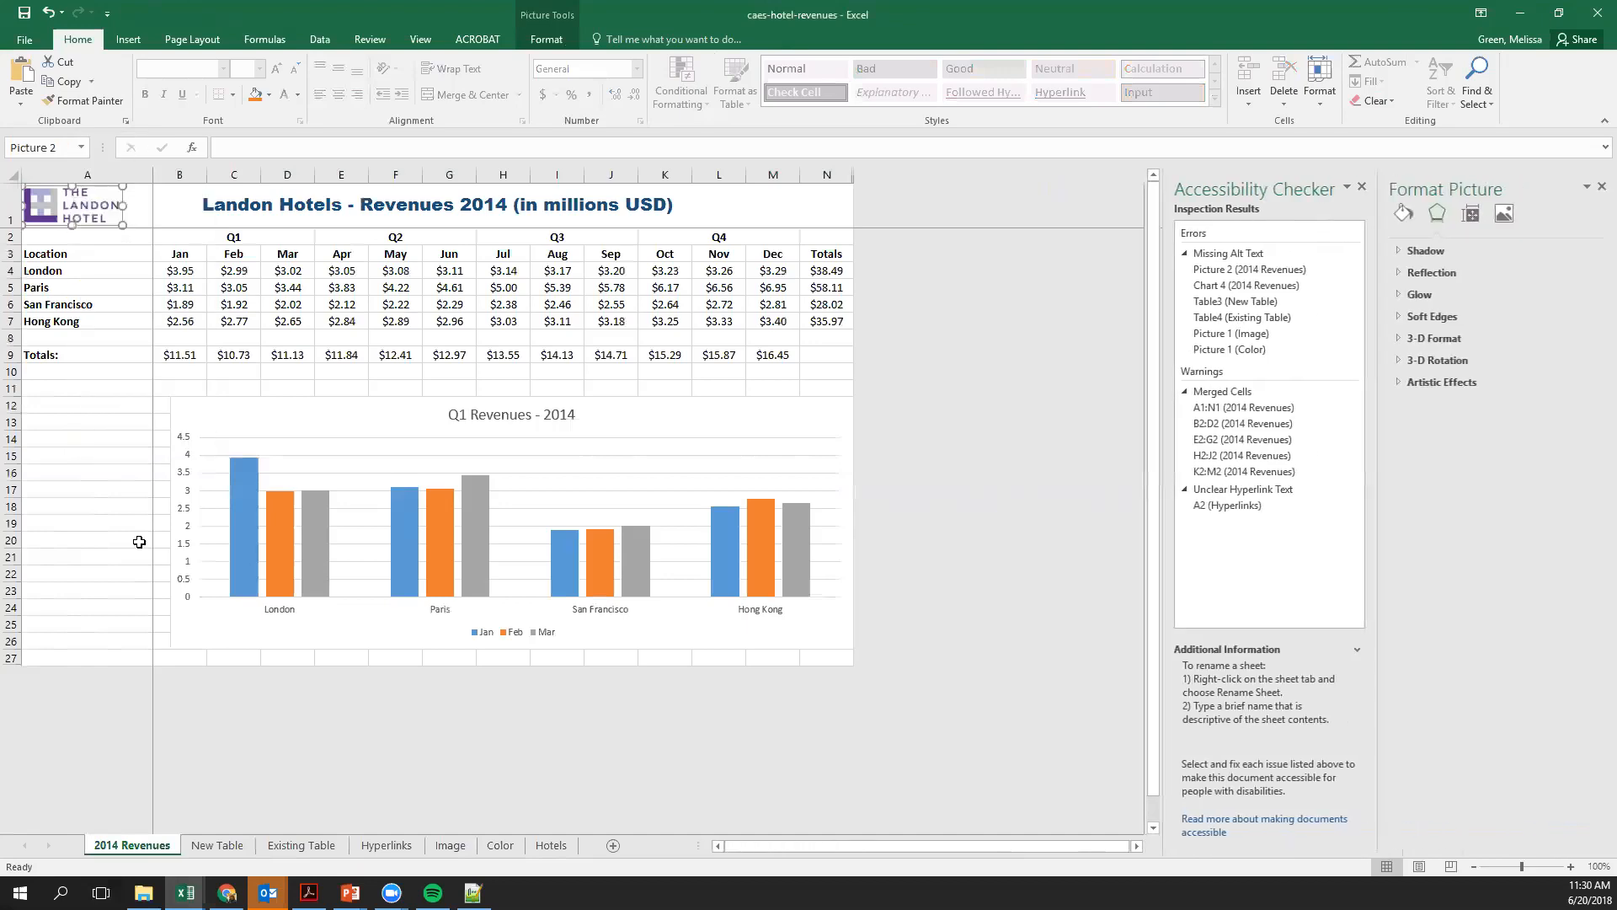
{"action": "left_click", "coordinate": [1472, 215]}
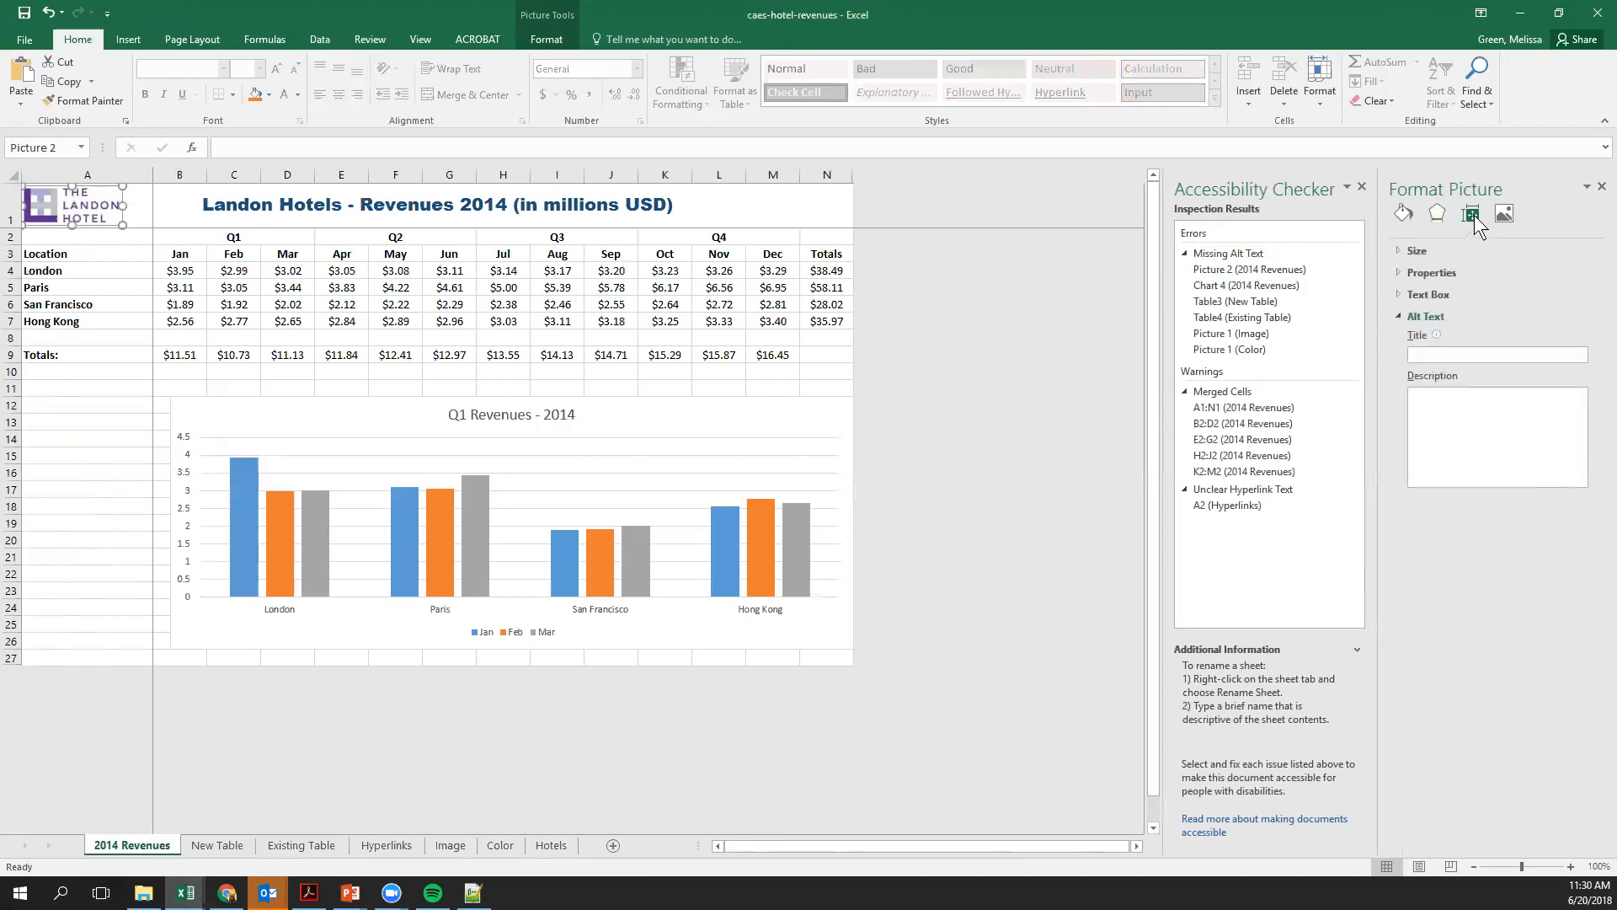
{"action": "left_click", "coordinate": [1453, 420]}
{"action": "type", "text": "Landon Hotel"}
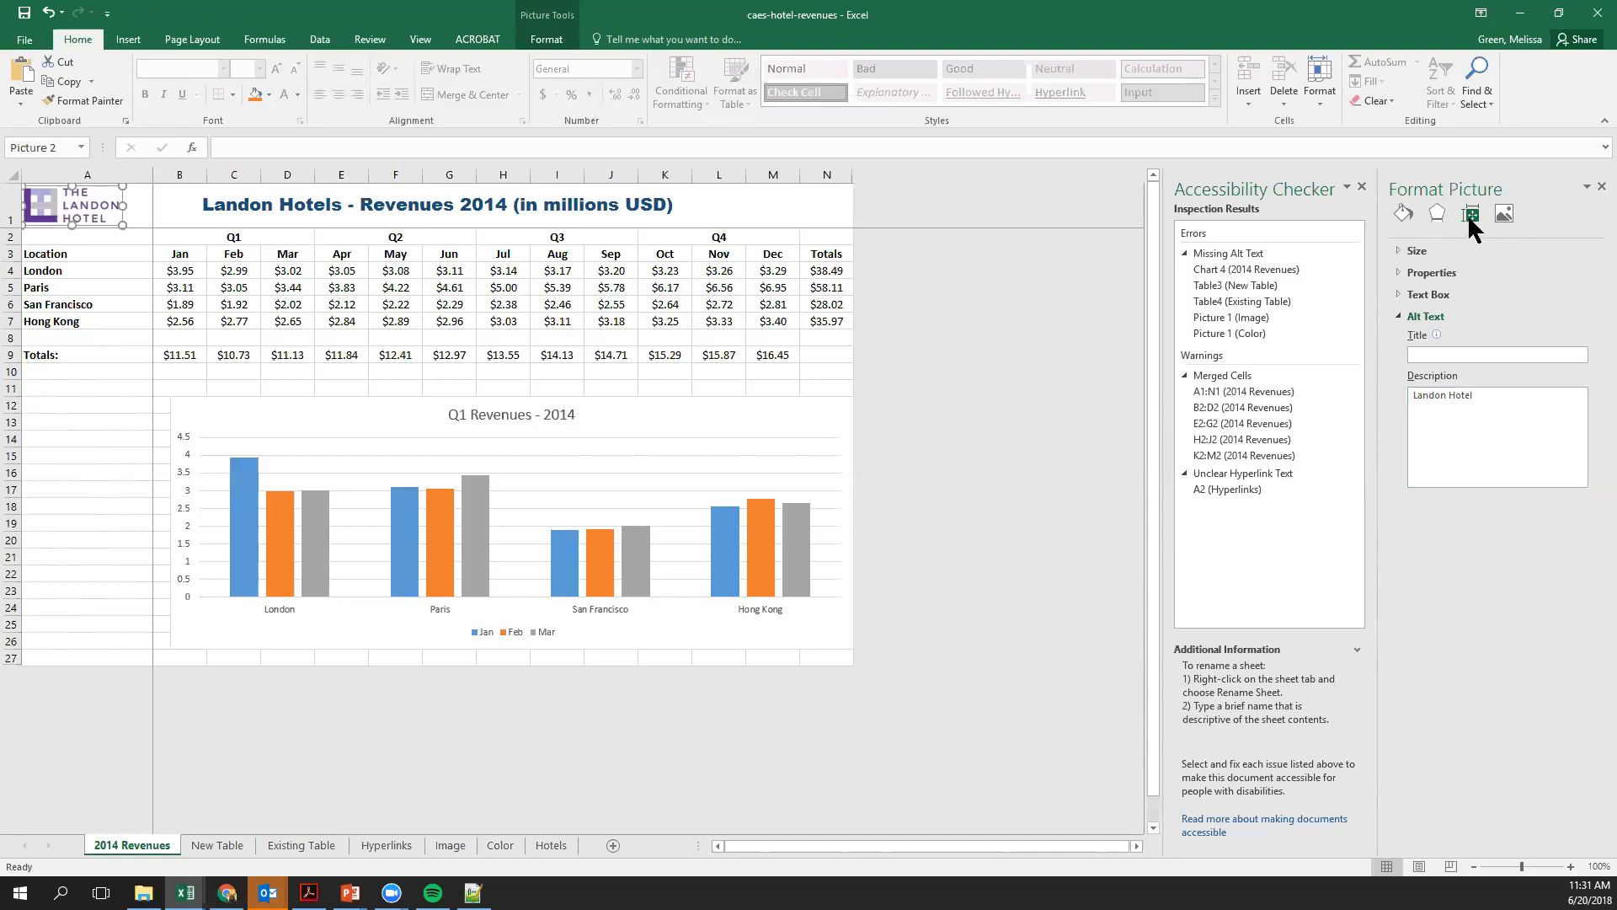
{"action": "left_click", "coordinate": [1598, 186]}
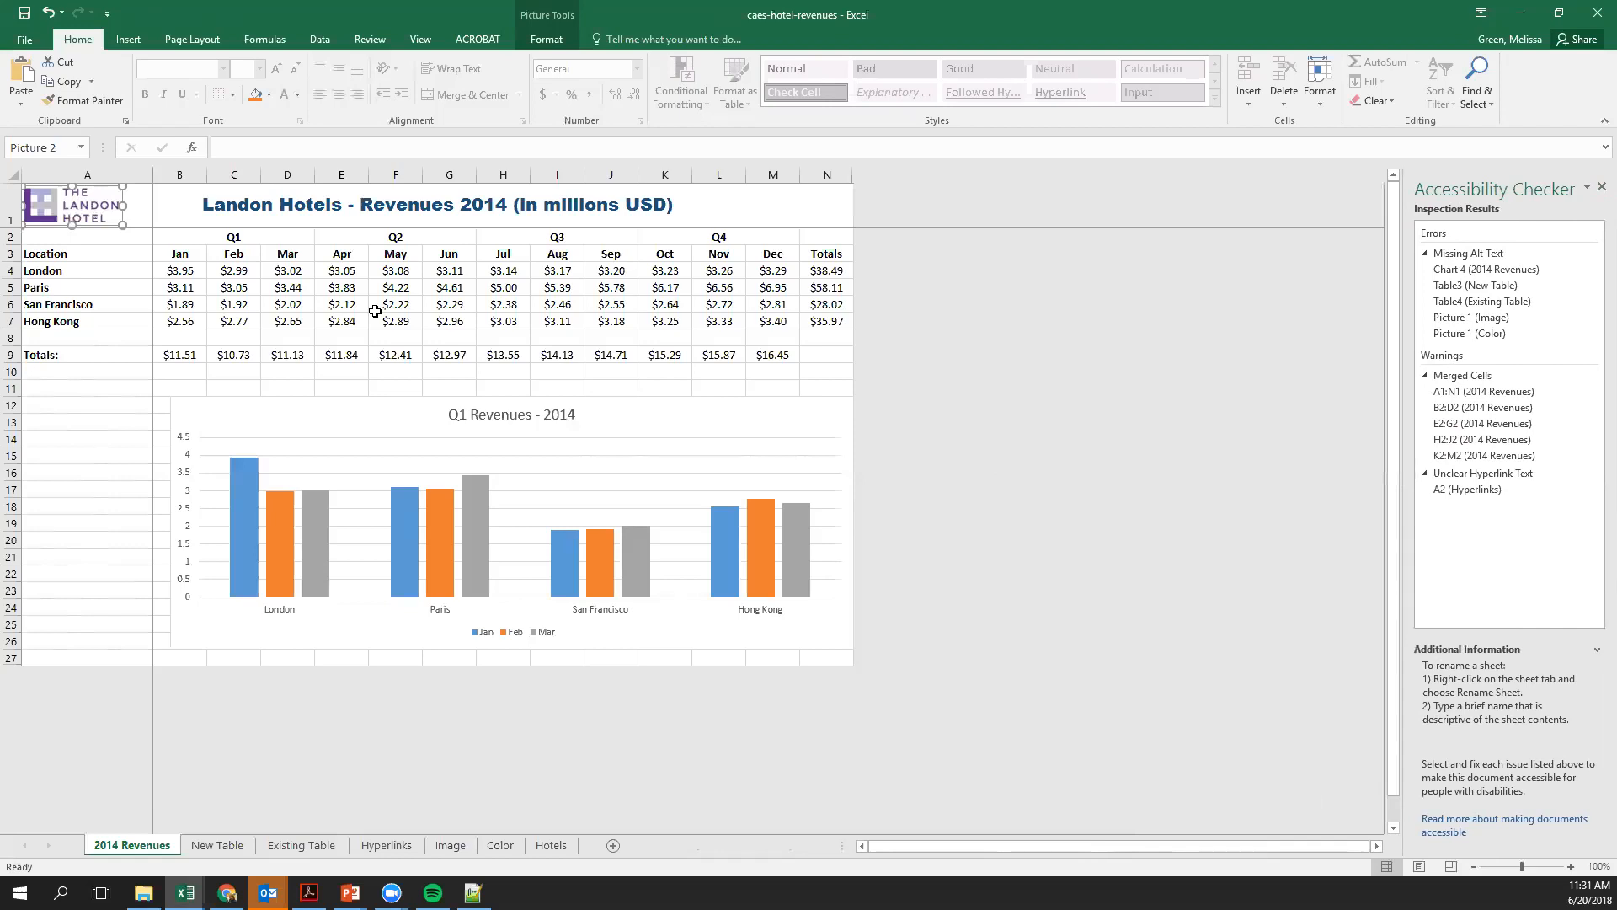
Give the Q1 Revenues chart the alt text description "Clustered Column chart for data comparing monthly revenue across hotel locations"
{"action": "left_click", "coordinate": [618, 506]}
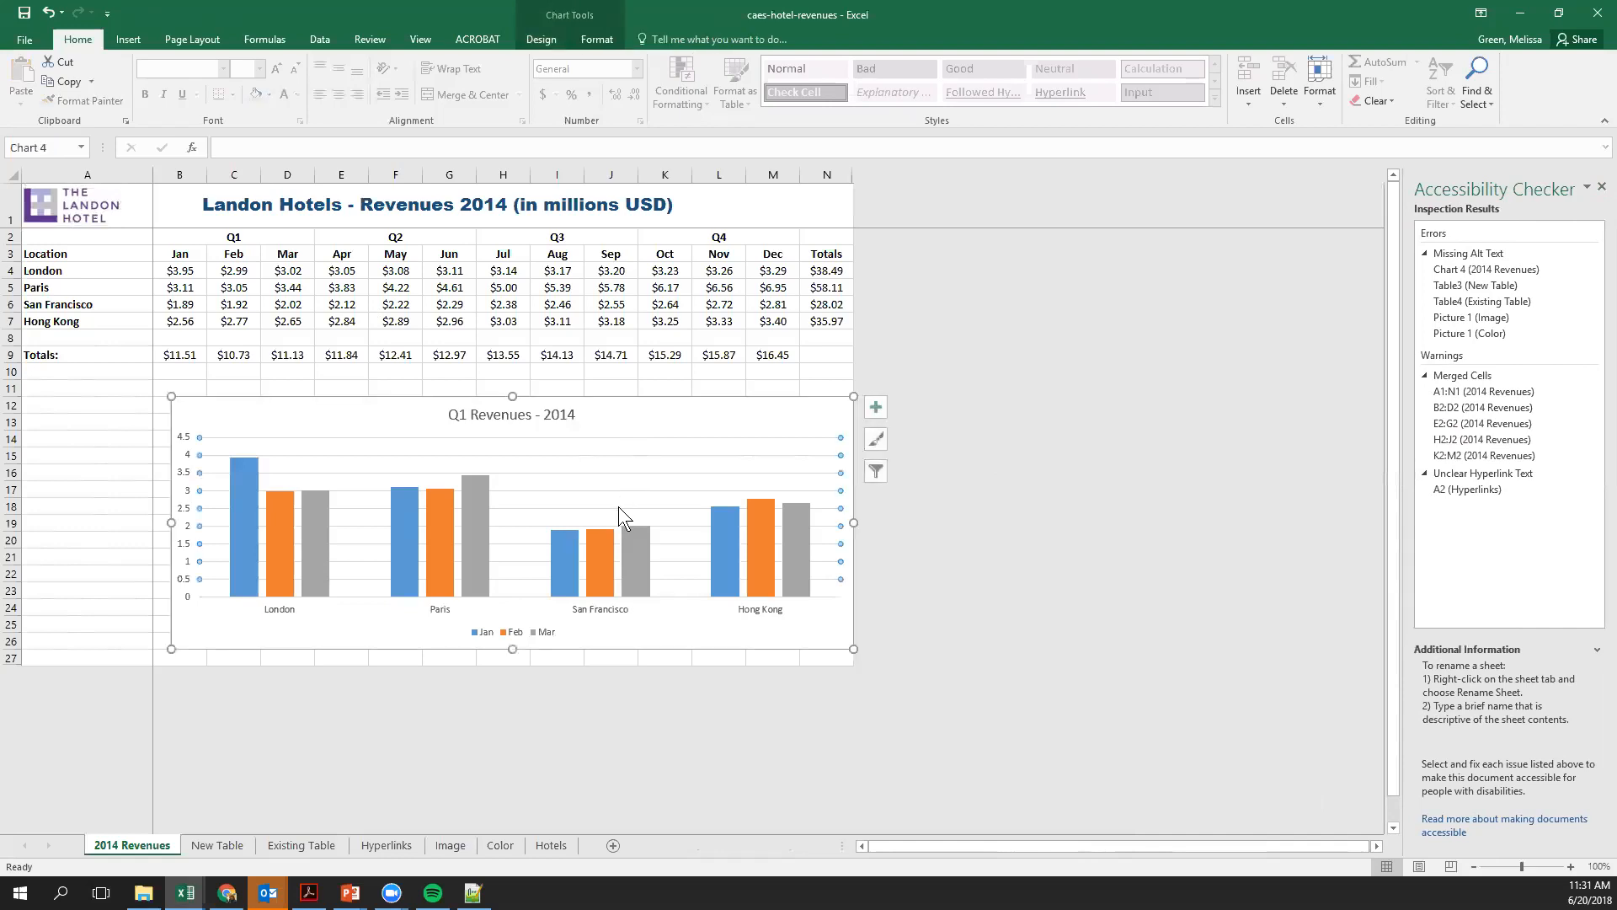
{"action": "right_click", "coordinate": [619, 507]}
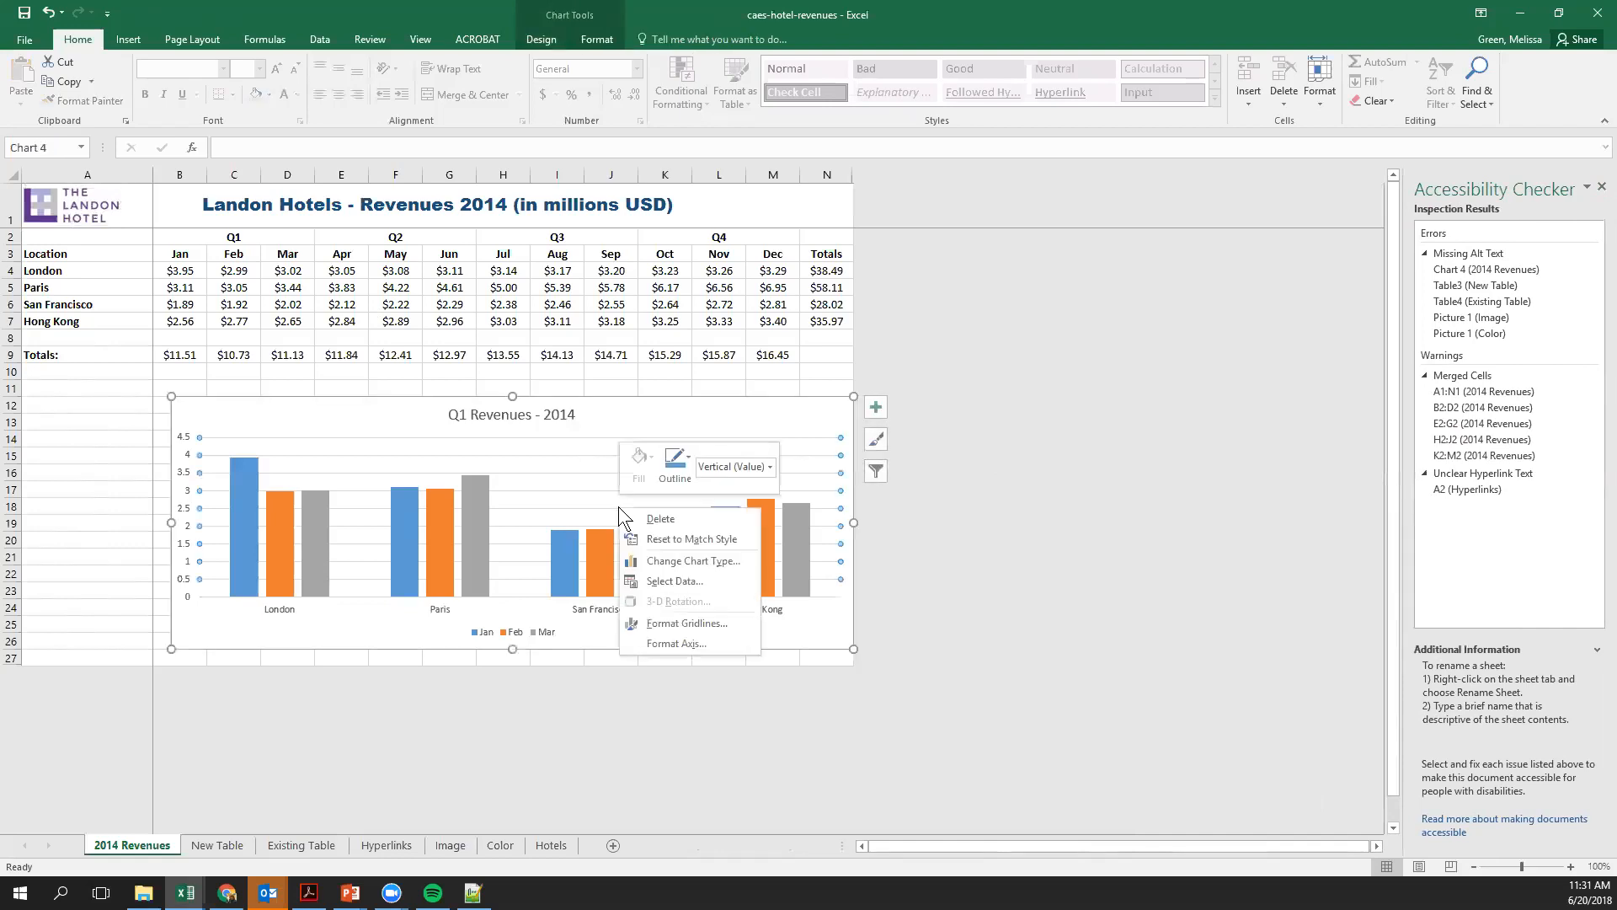
{"action": "right_click", "coordinate": [621, 407]}
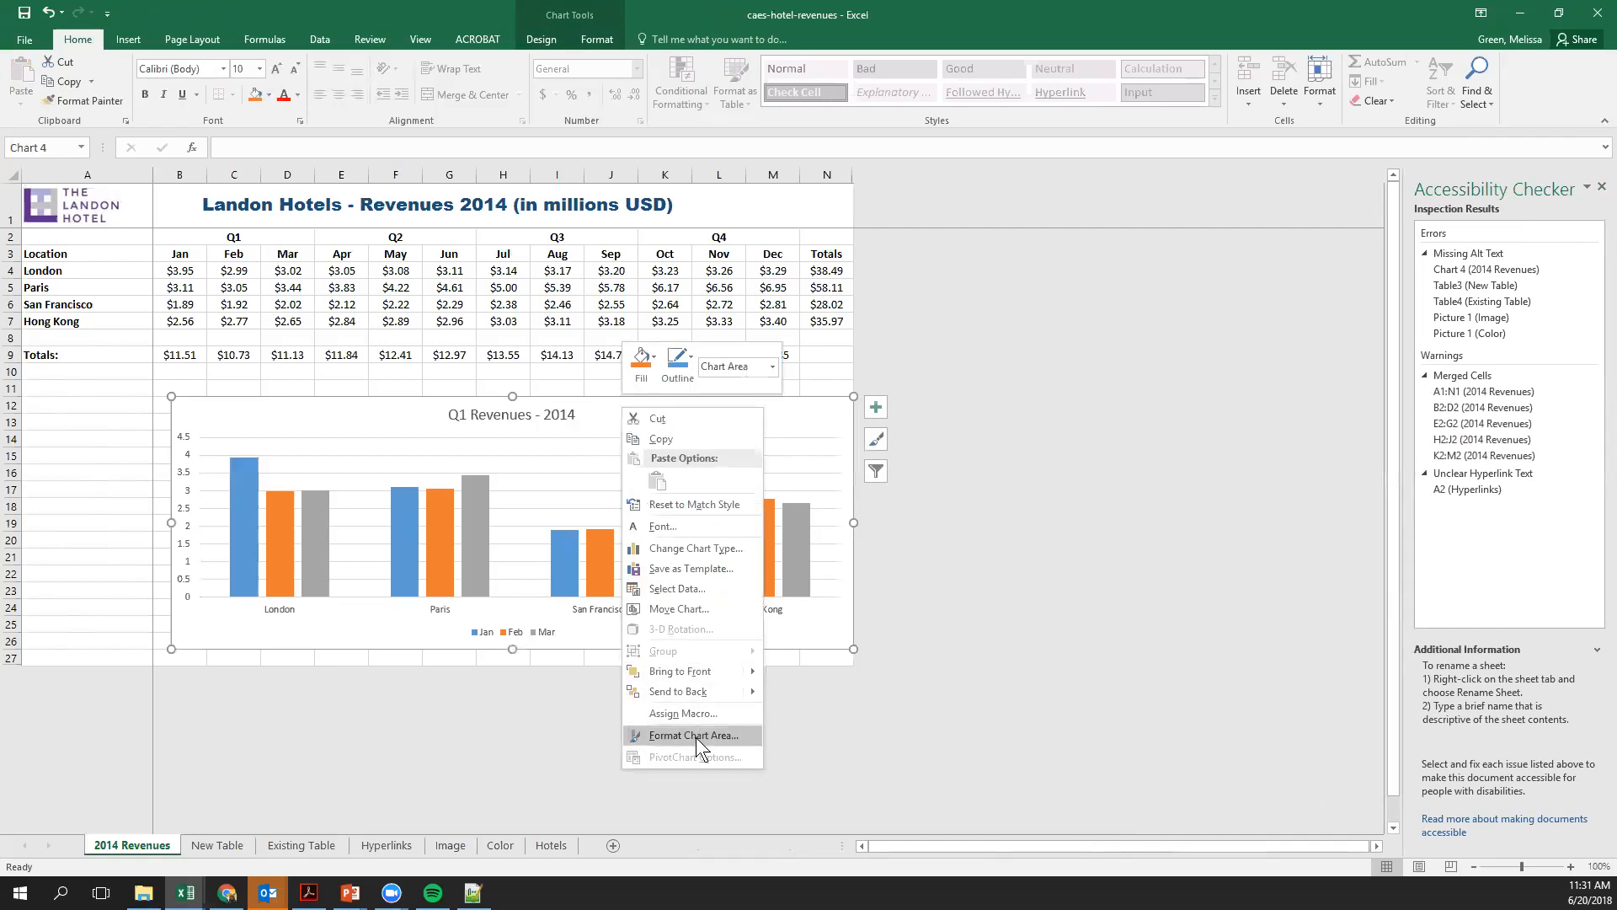
{"action": "left_click", "coordinate": [696, 736]}
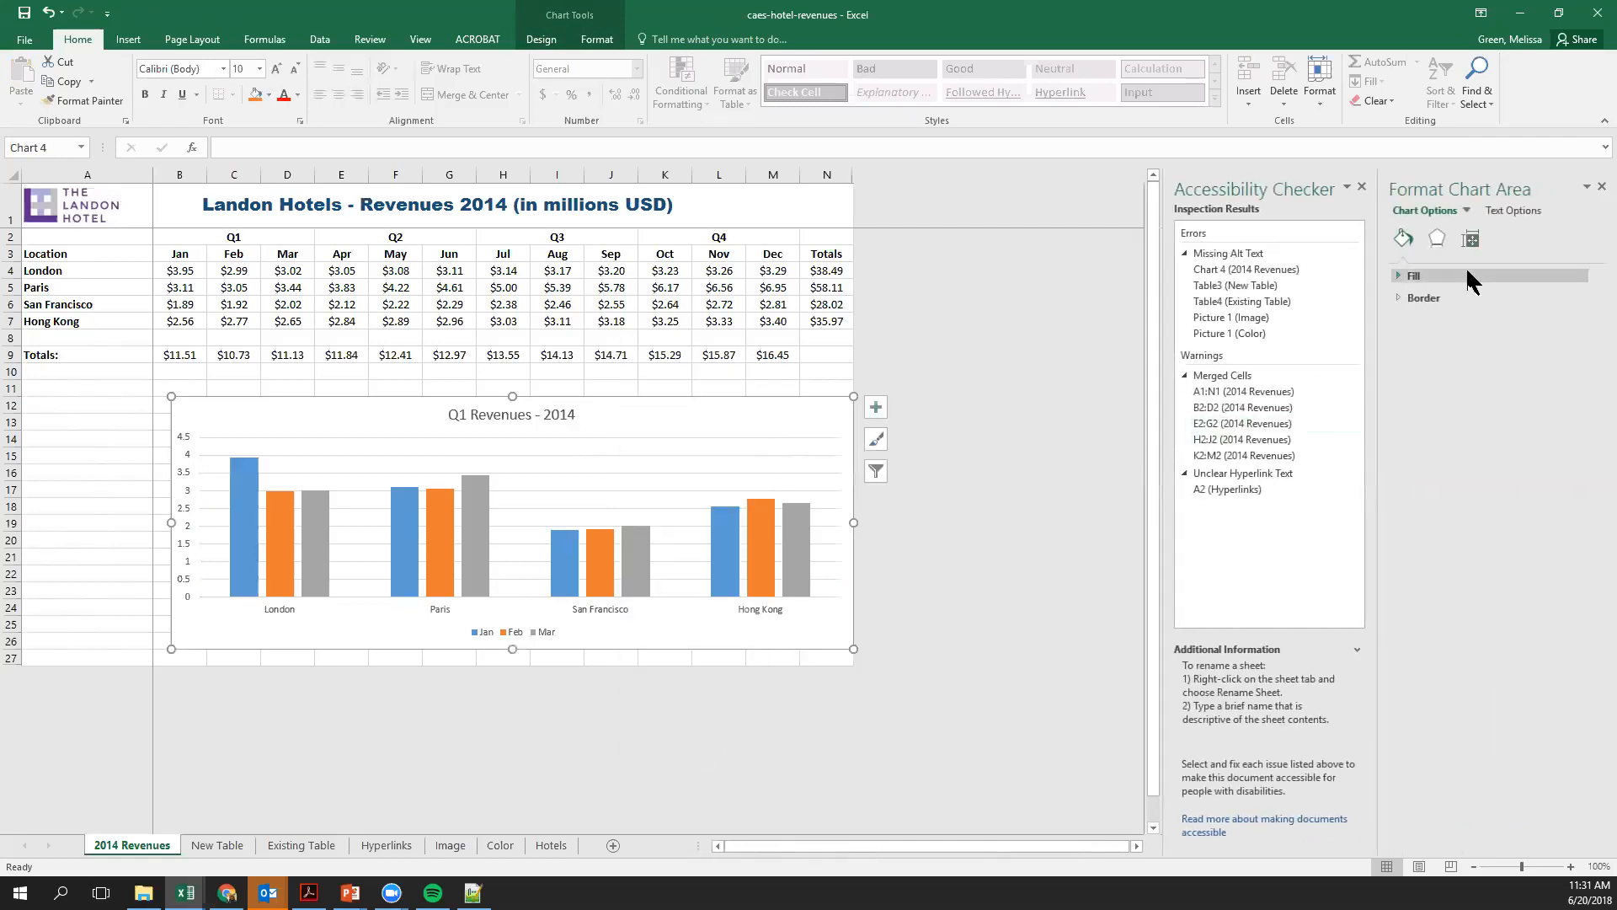
{"action": "left_click", "coordinate": [1470, 239]}
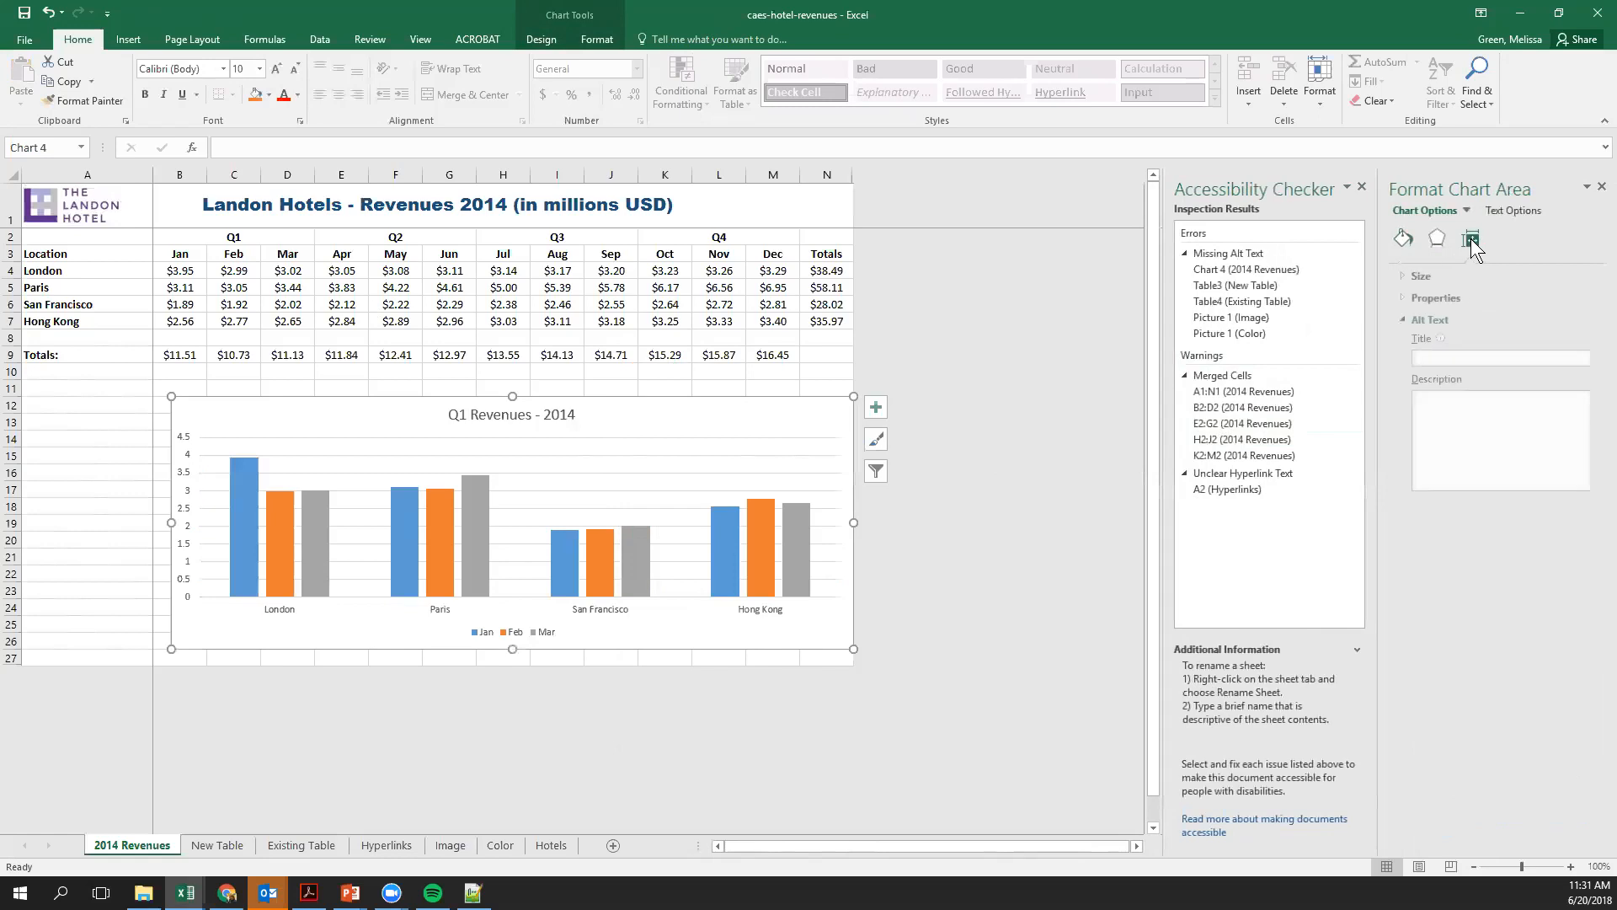
{"action": "left_click", "coordinate": [1434, 428]}
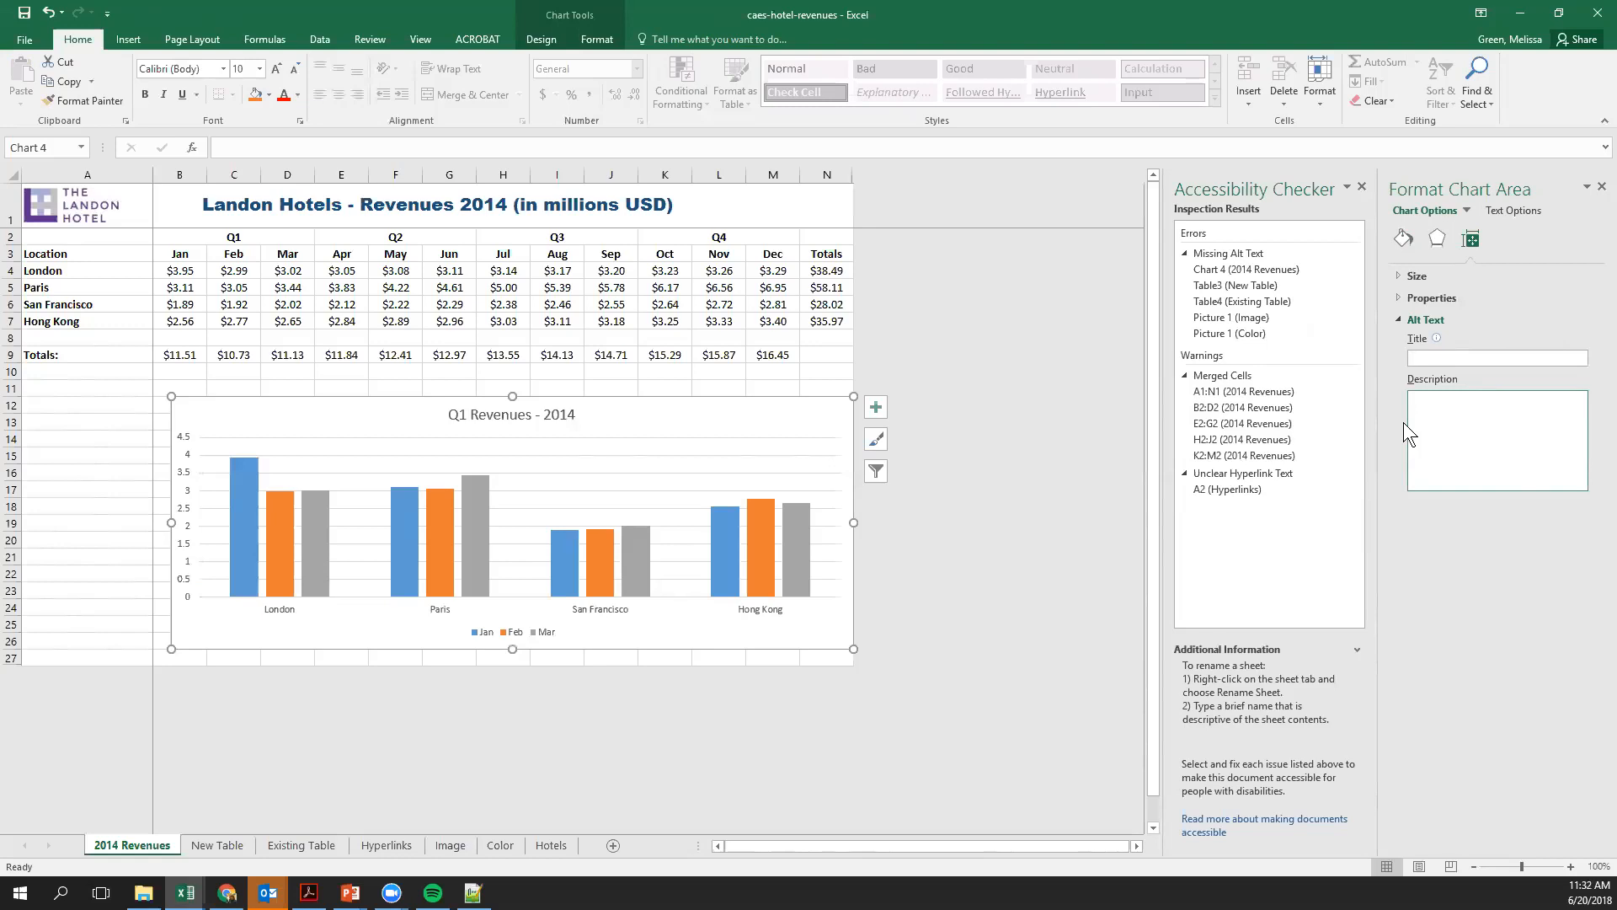
{"action": "type", "text": "Clustered C"}
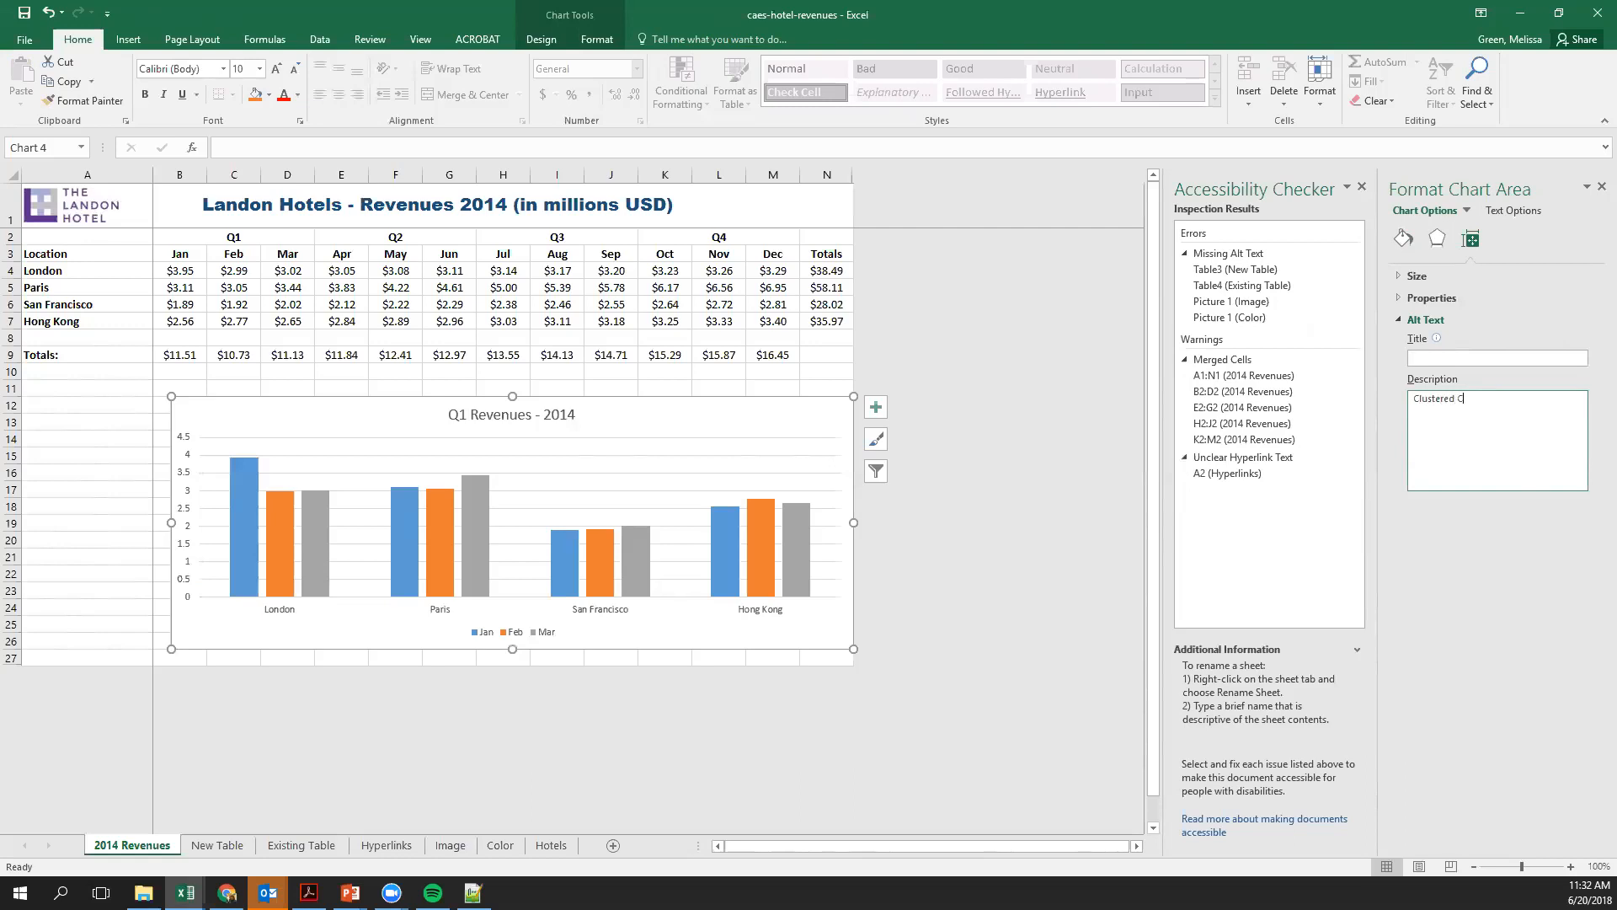
{"action": "type", "text": "olumn chart for data comparing monthly revenue acr"}
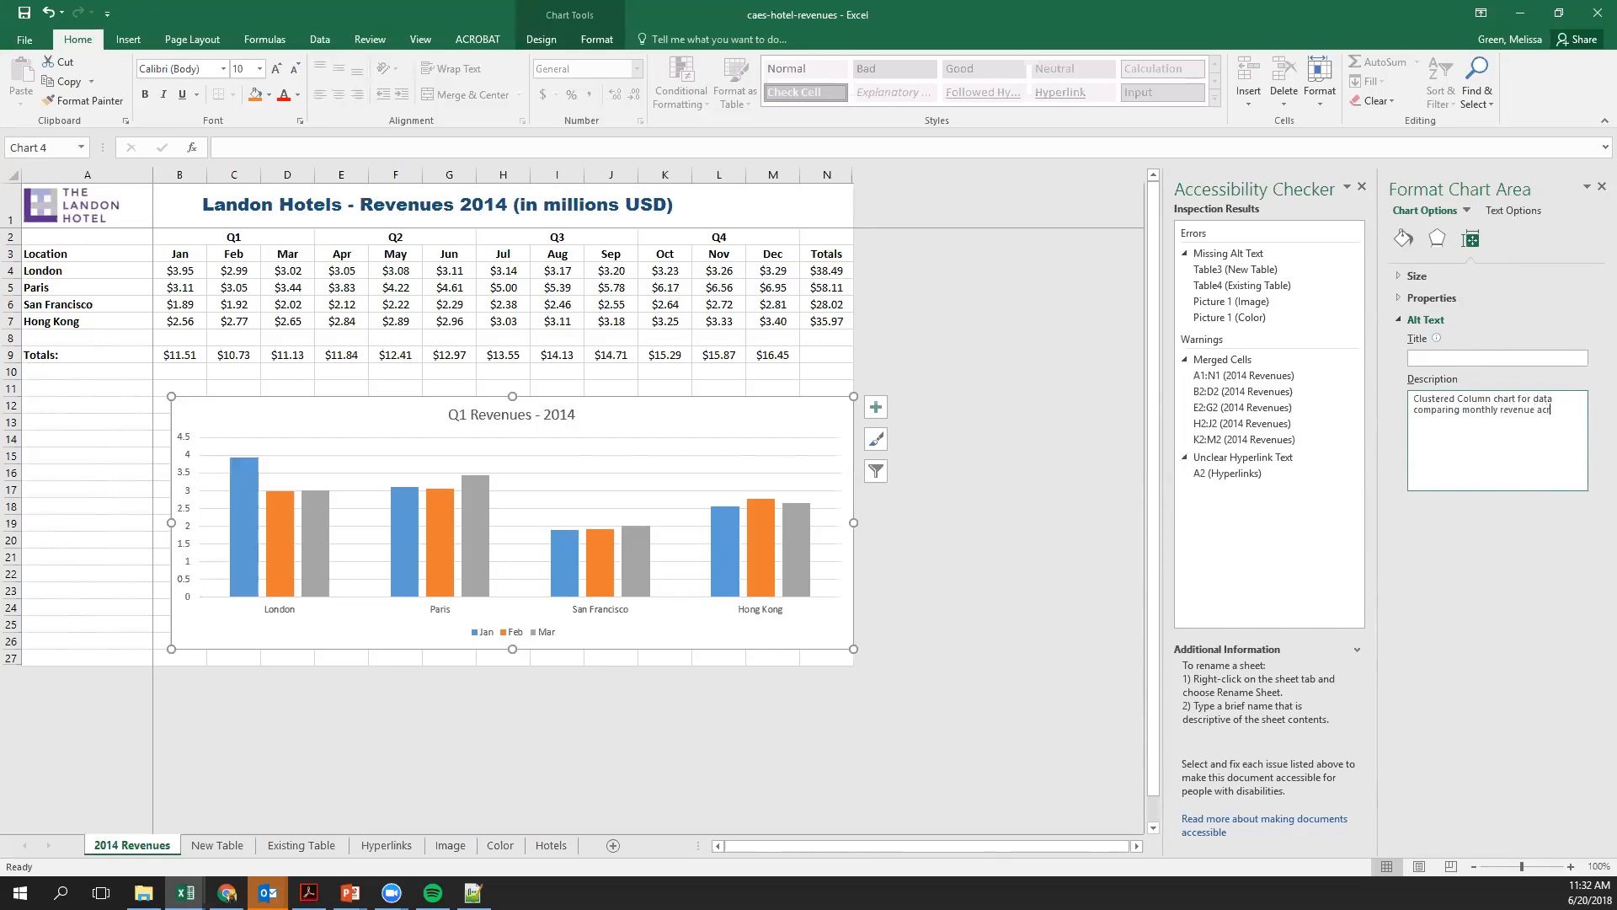
{"action": "type", "text": "oss hotel locations"}
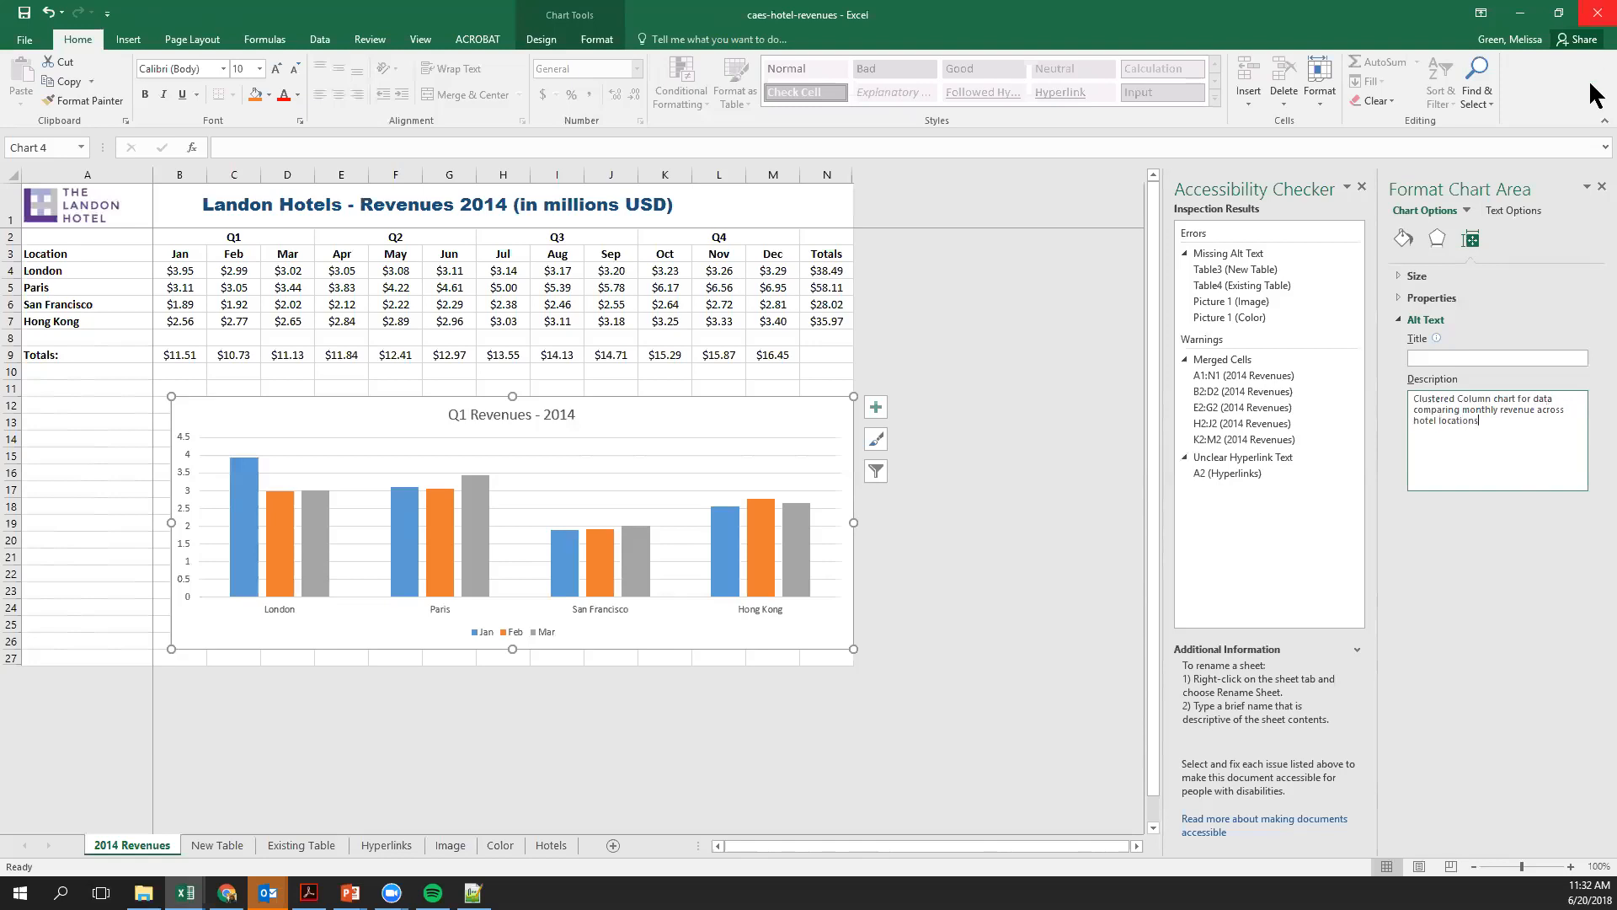
{"action": "left_click", "coordinate": [1599, 187]}
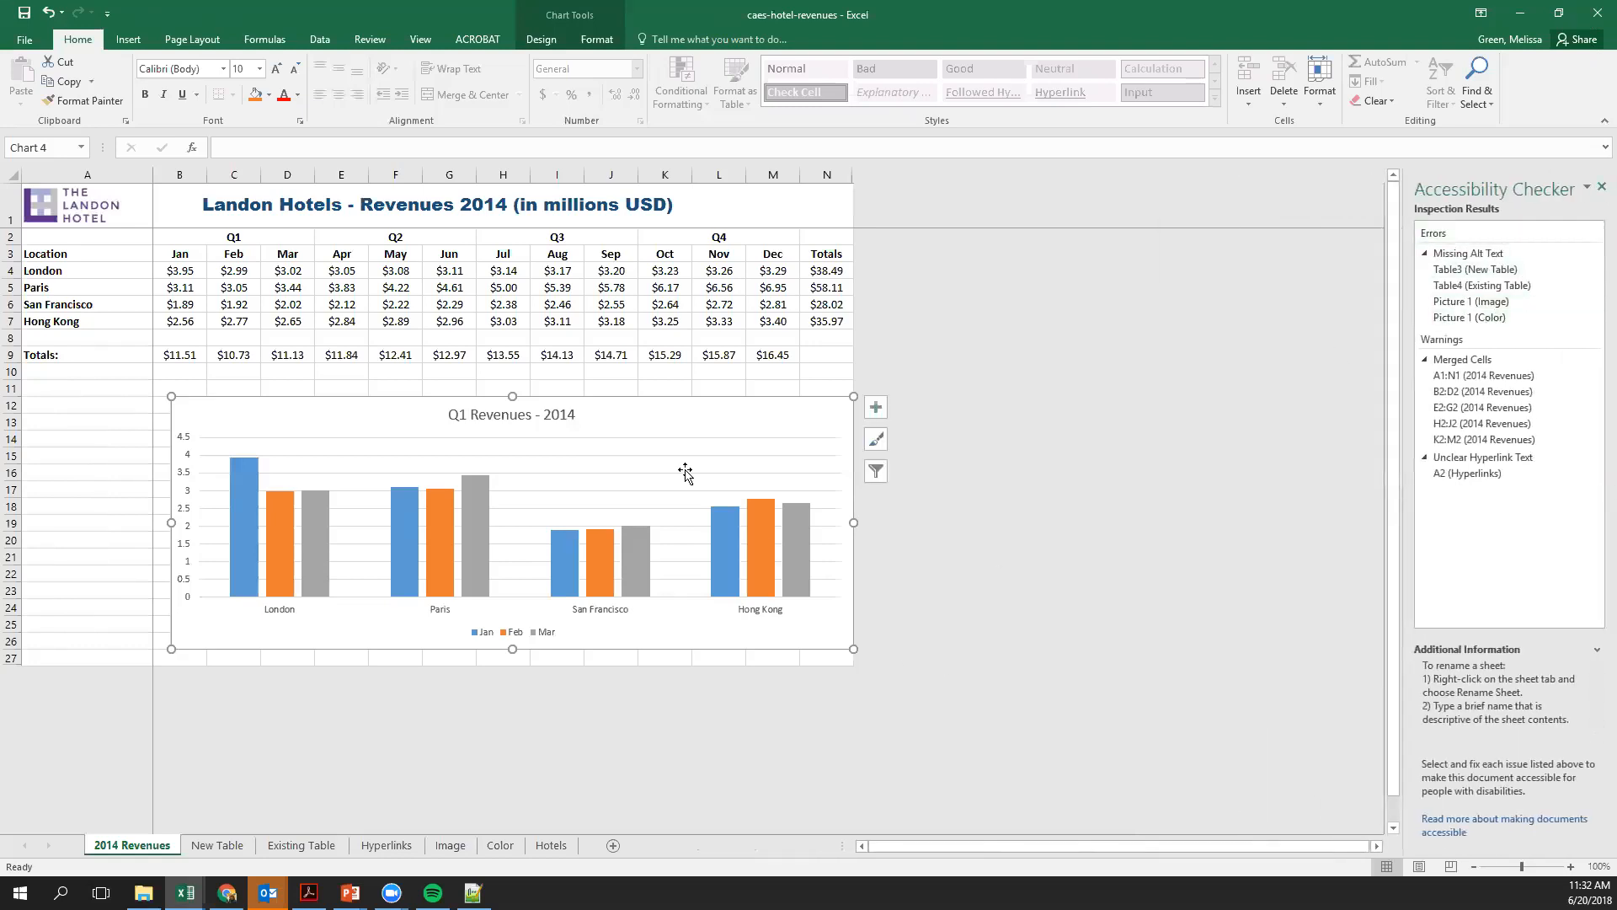
{"action": "left_click", "coordinate": [743, 383]}
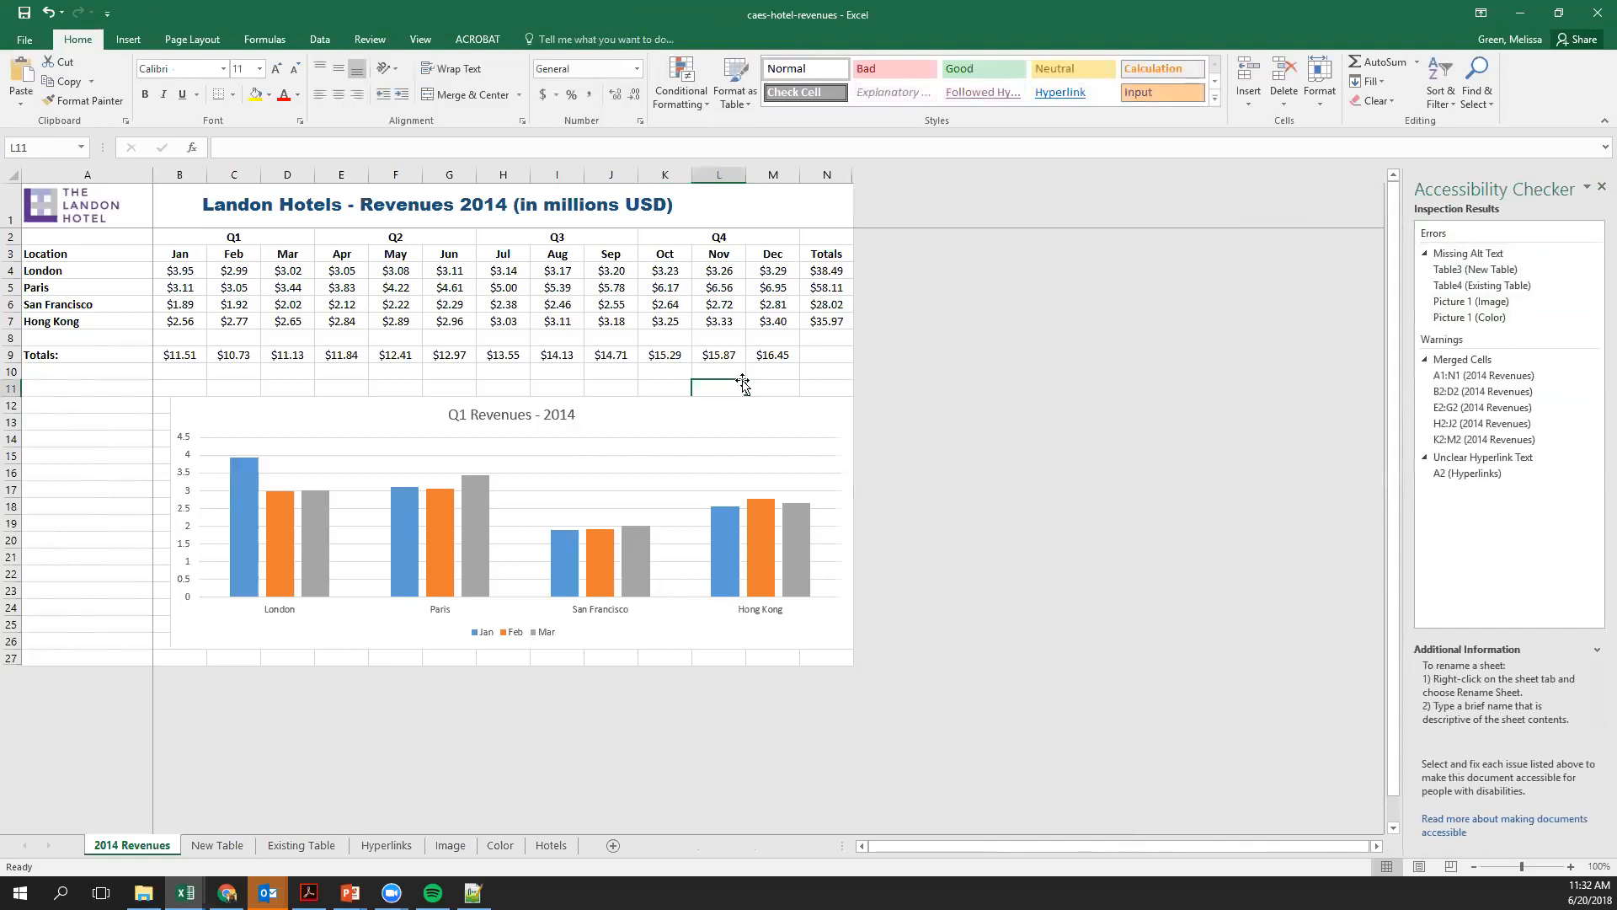
Go to the Existing Table sheet and check the context commands offered on several of the table's cells
{"action": "left_click", "coordinate": [313, 847]}
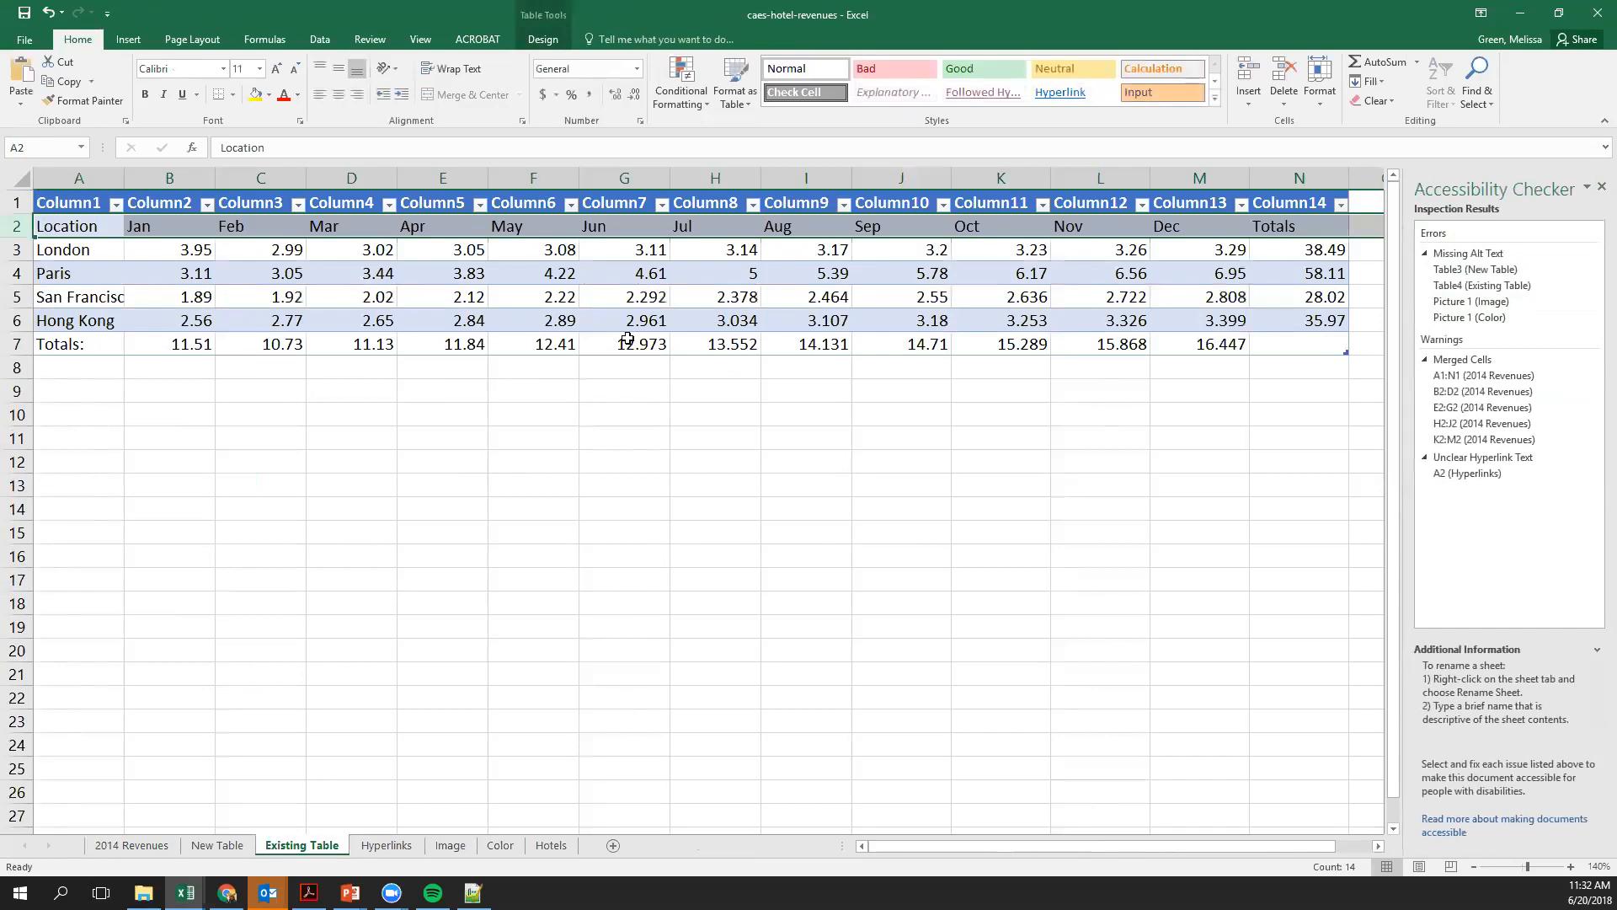
{"action": "right_click", "coordinate": [695, 282]}
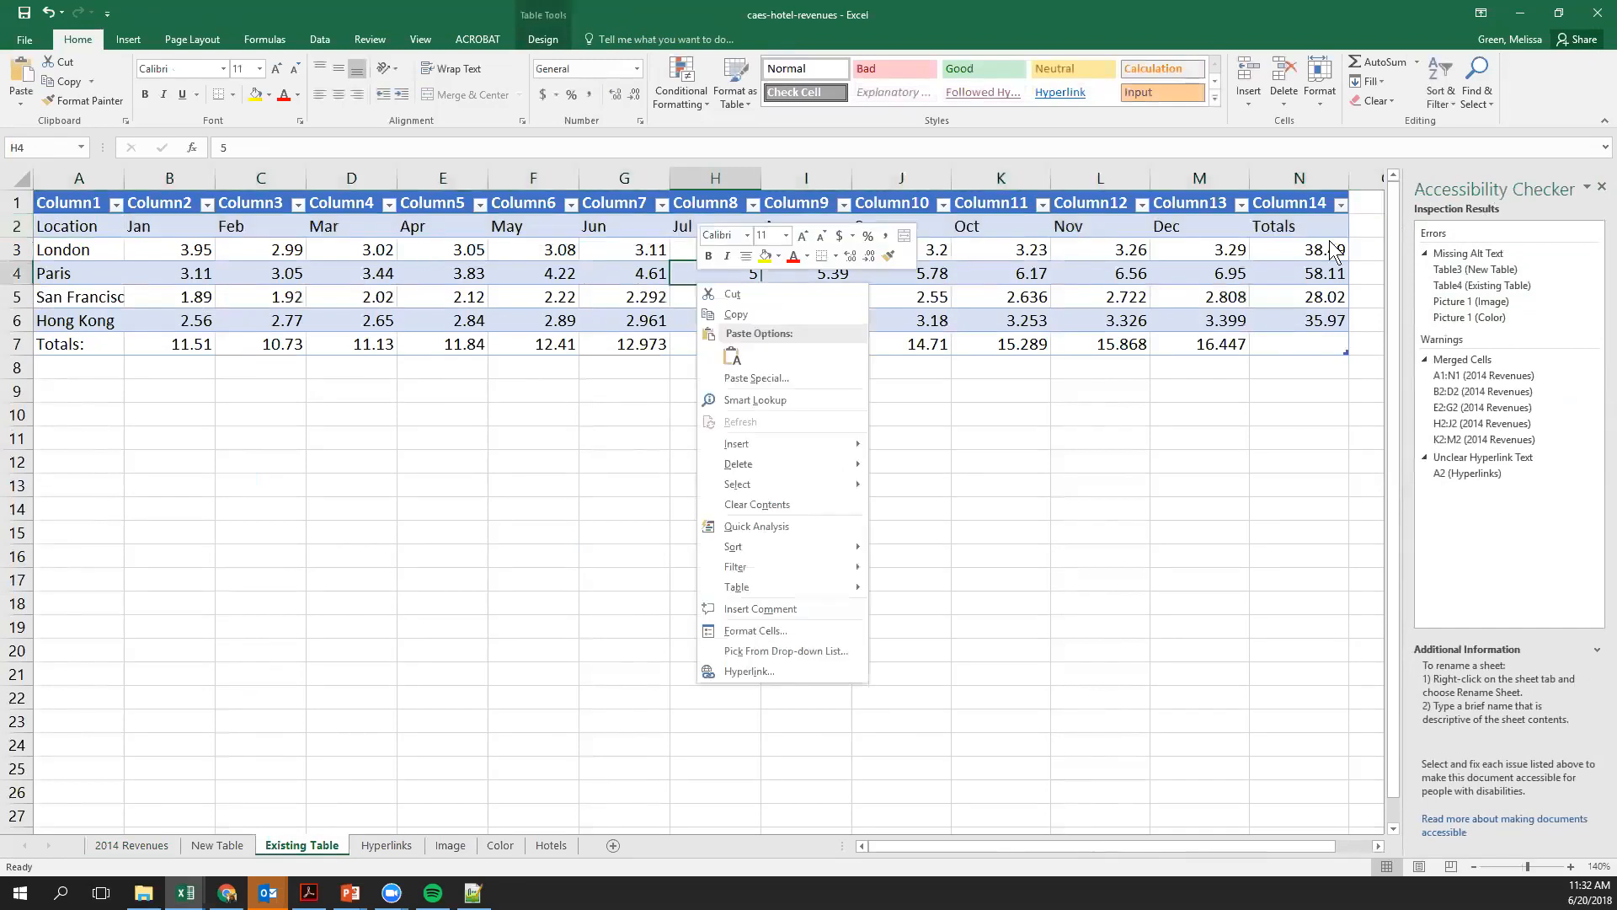
{"action": "key", "text": "Escape"}
{"action": "left_click", "coordinate": [1323, 197]}
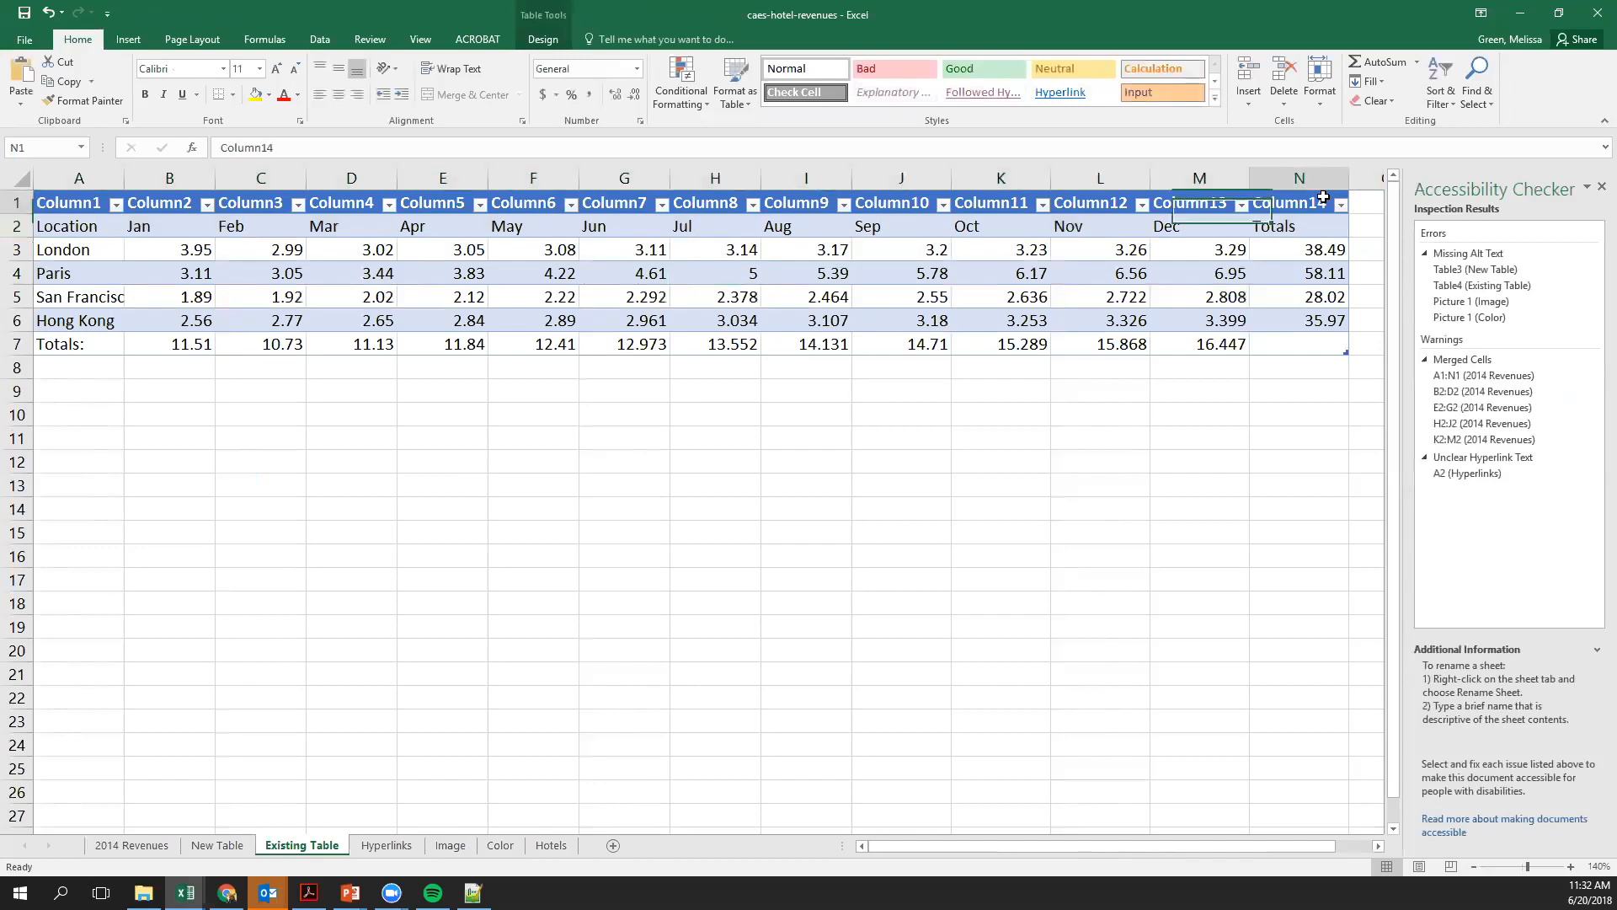
{"action": "right_click", "coordinate": [1324, 200]}
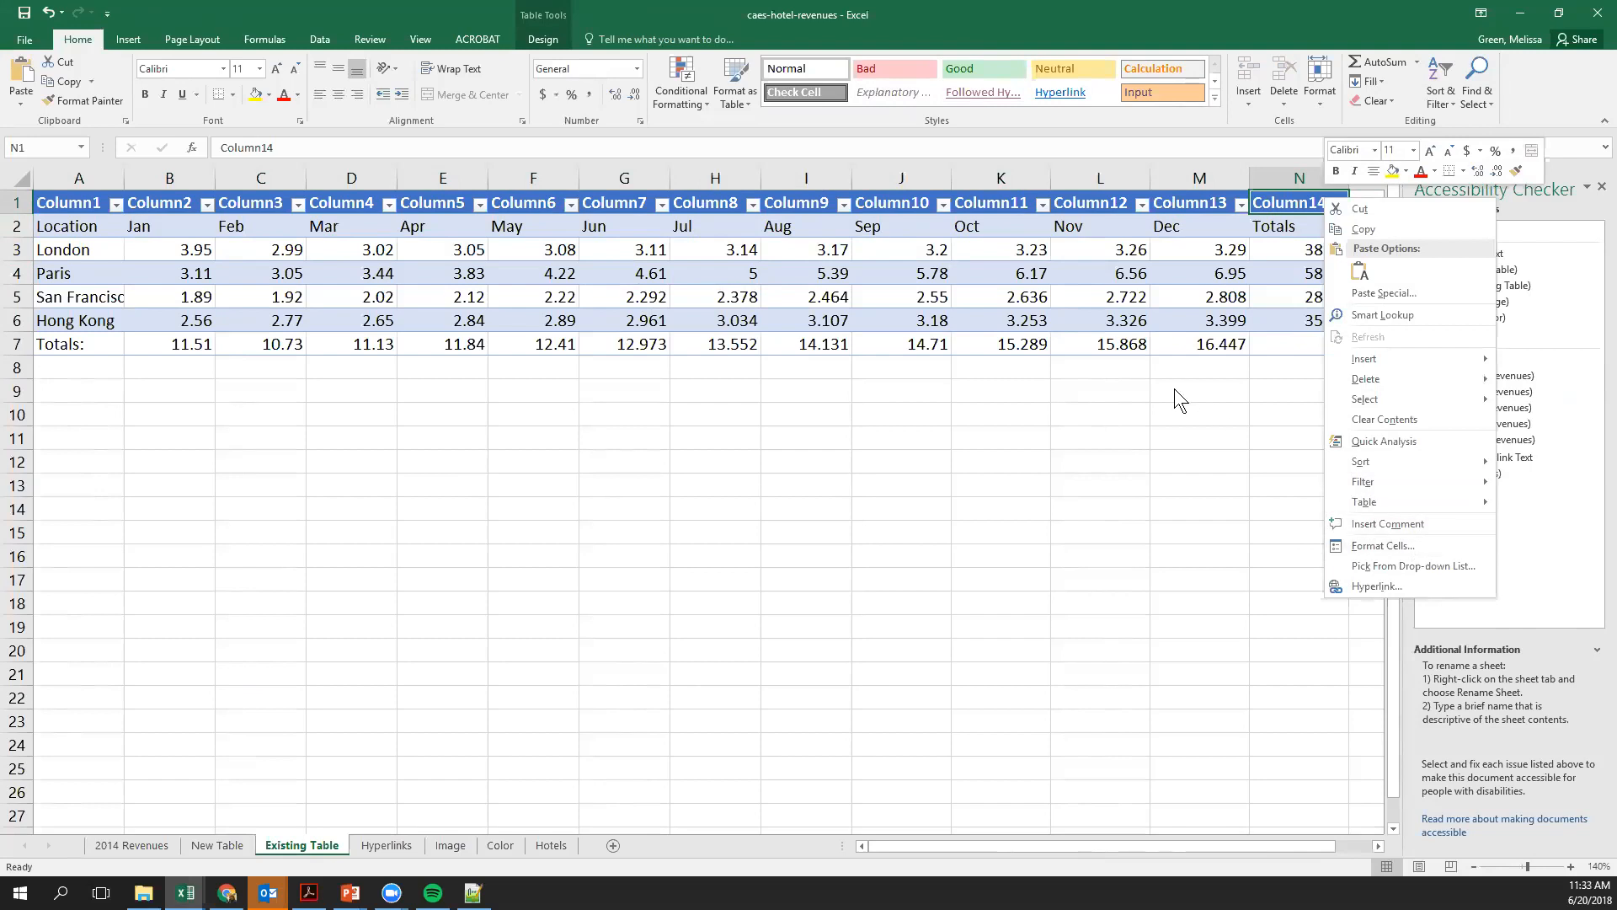
{"action": "key", "text": "Escape"}
{"action": "left_click", "coordinate": [1180, 342]}
{"action": "right_click", "coordinate": [1182, 344]}
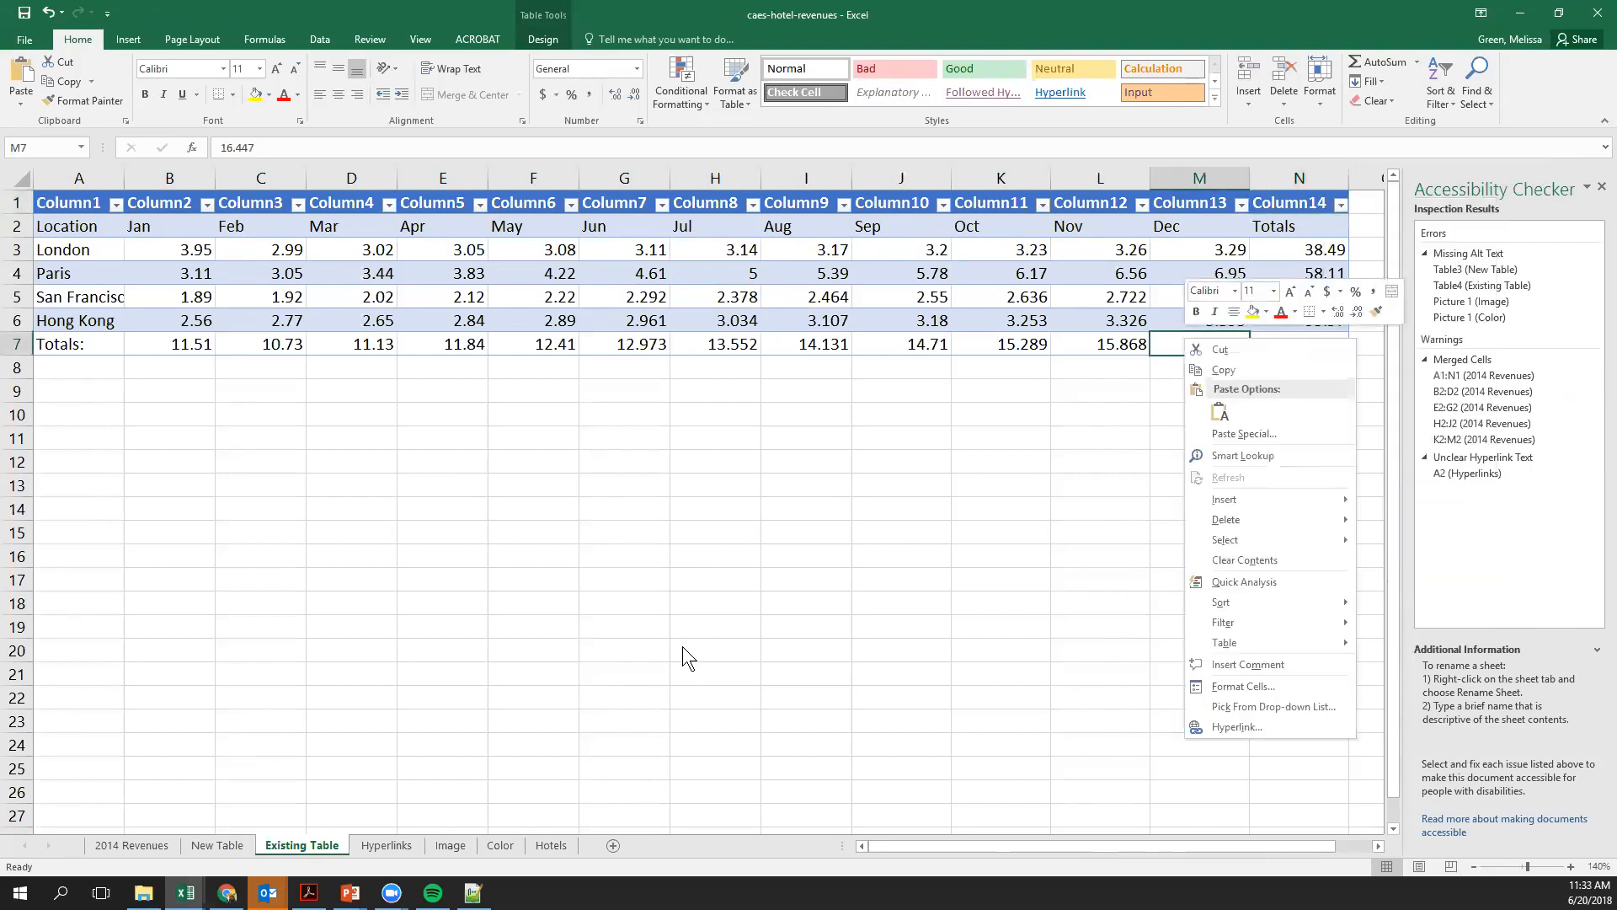
{"action": "key", "text": "Escape"}
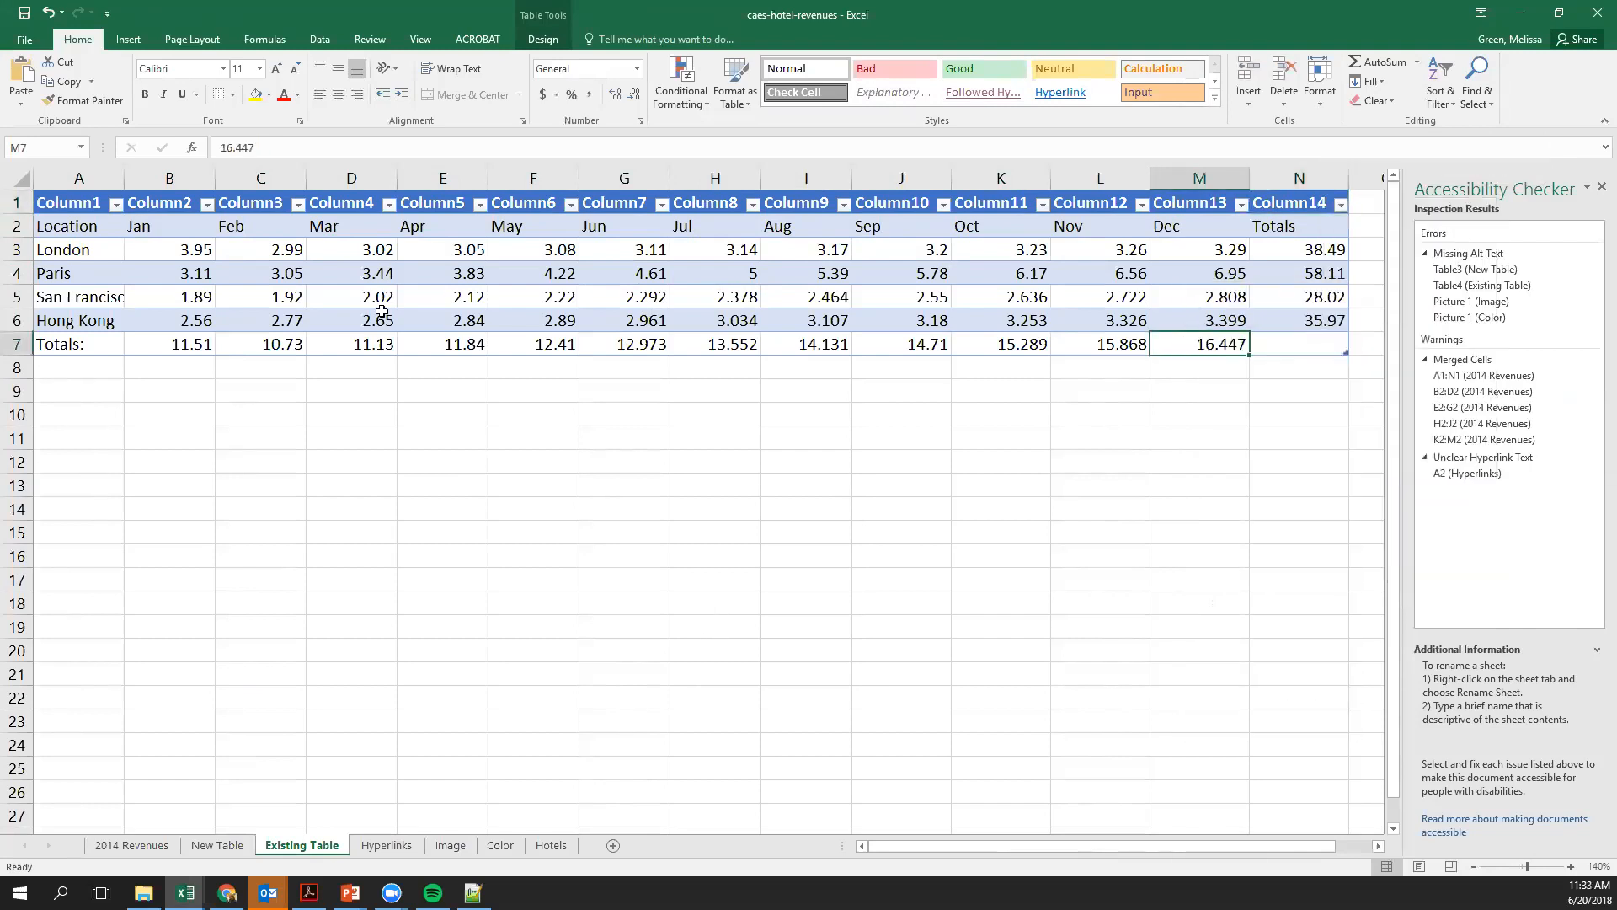
{"action": "left_click", "coordinate": [1473, 866]}
{"action": "left_click", "coordinate": [1473, 866]}
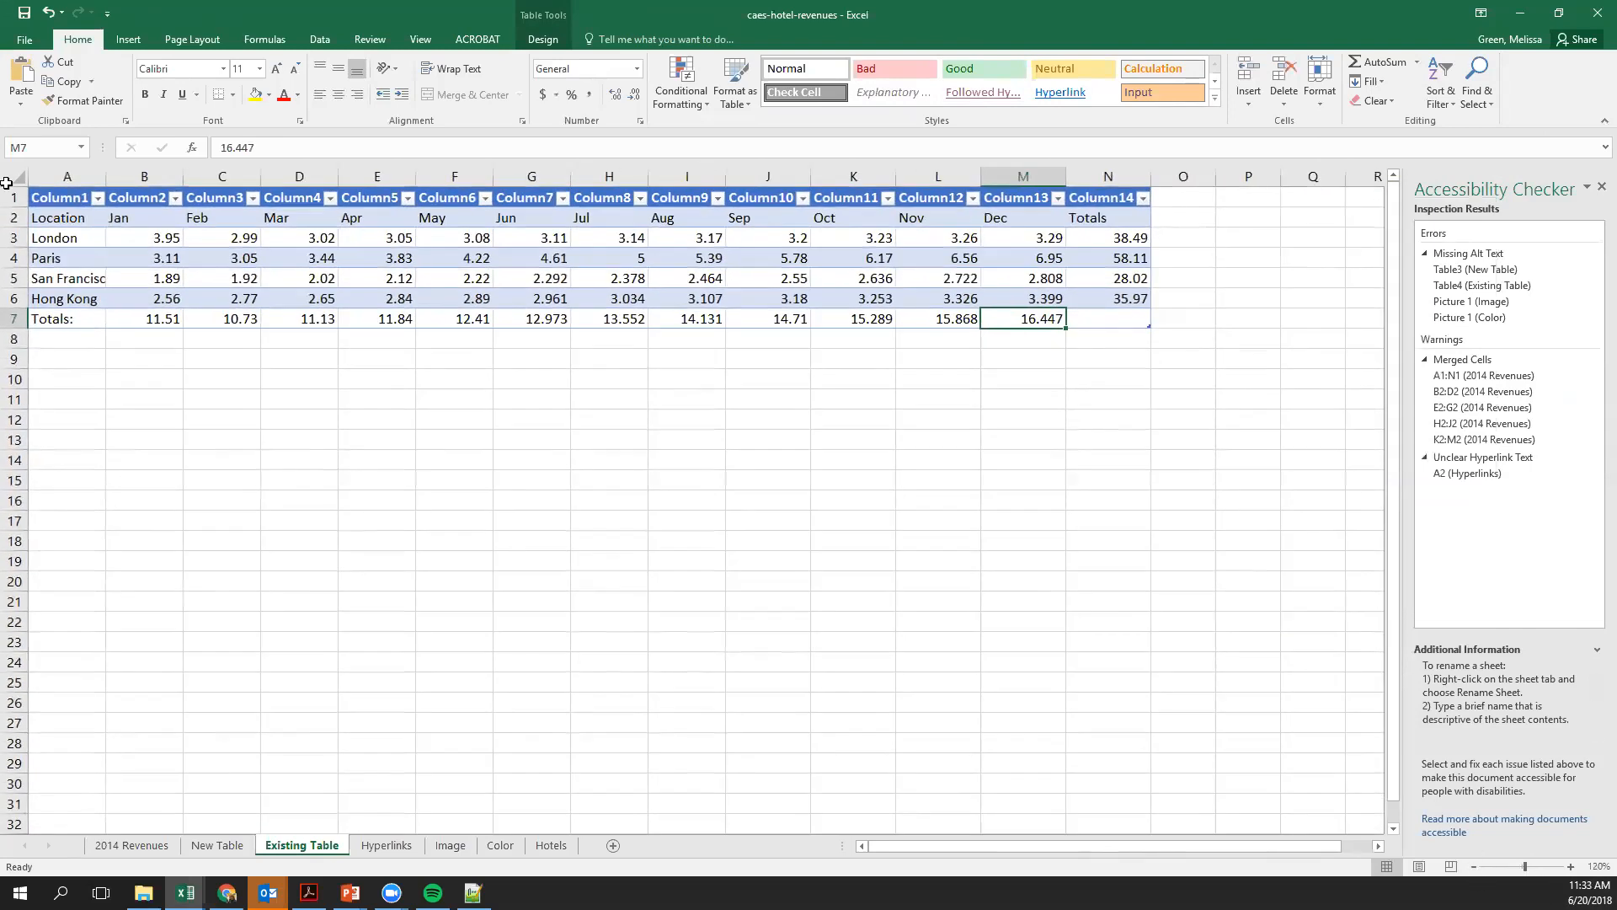
{"action": "left_click_drag", "start_coordinate": [36, 196], "coordinate": [1119, 320]}
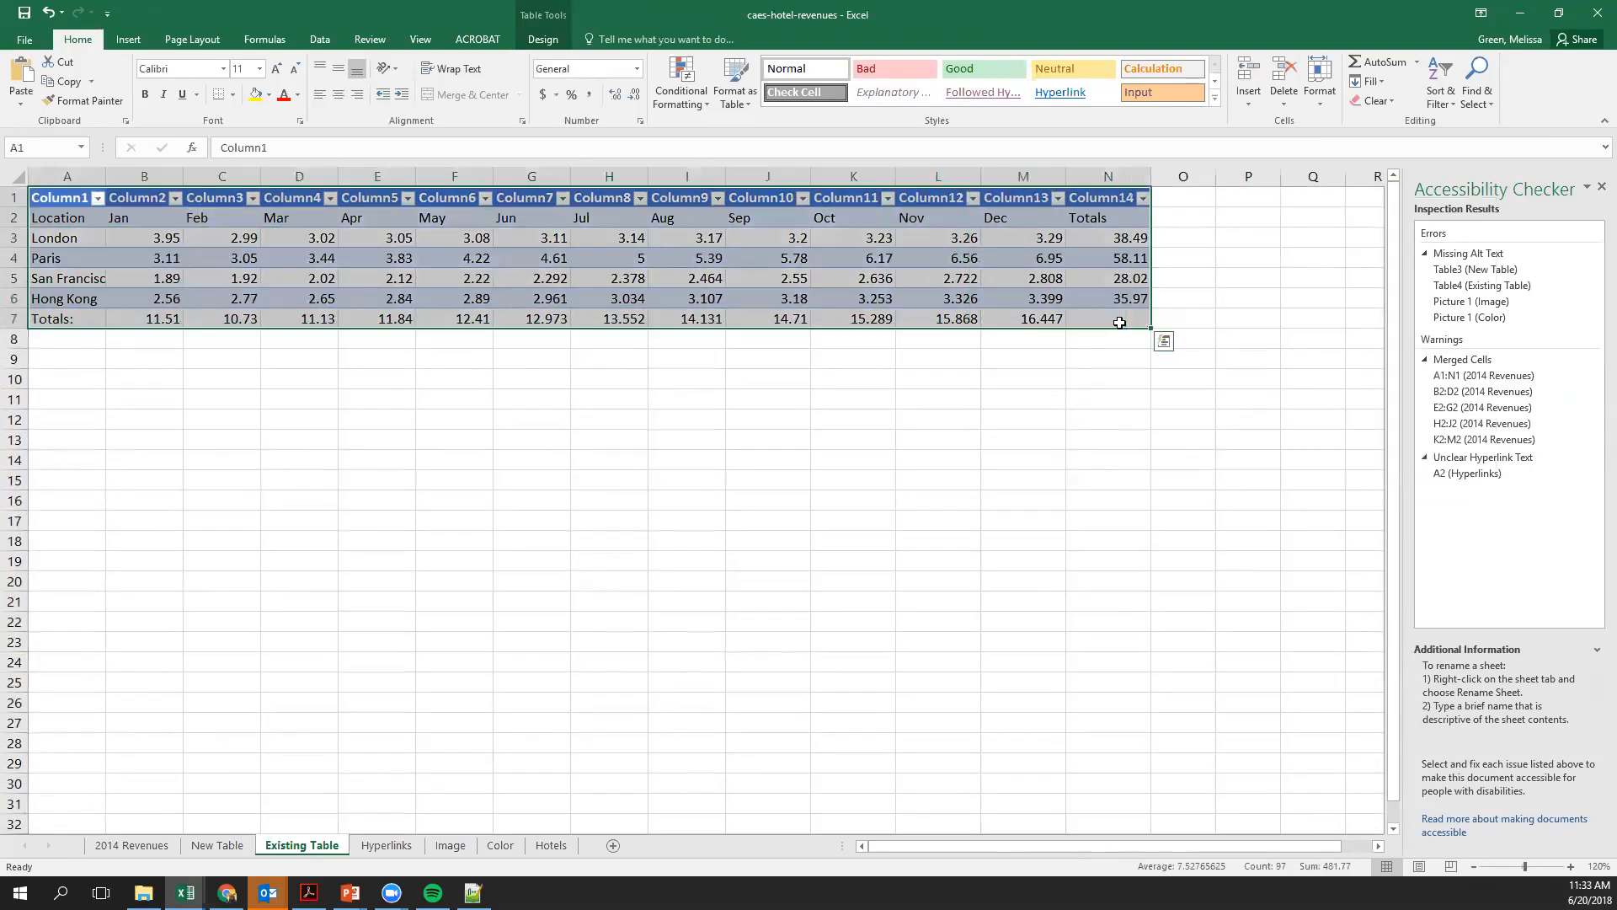
{"action": "right_click", "coordinate": [1119, 322]}
{"action": "mouse_move", "coordinate": [1208, 589]}
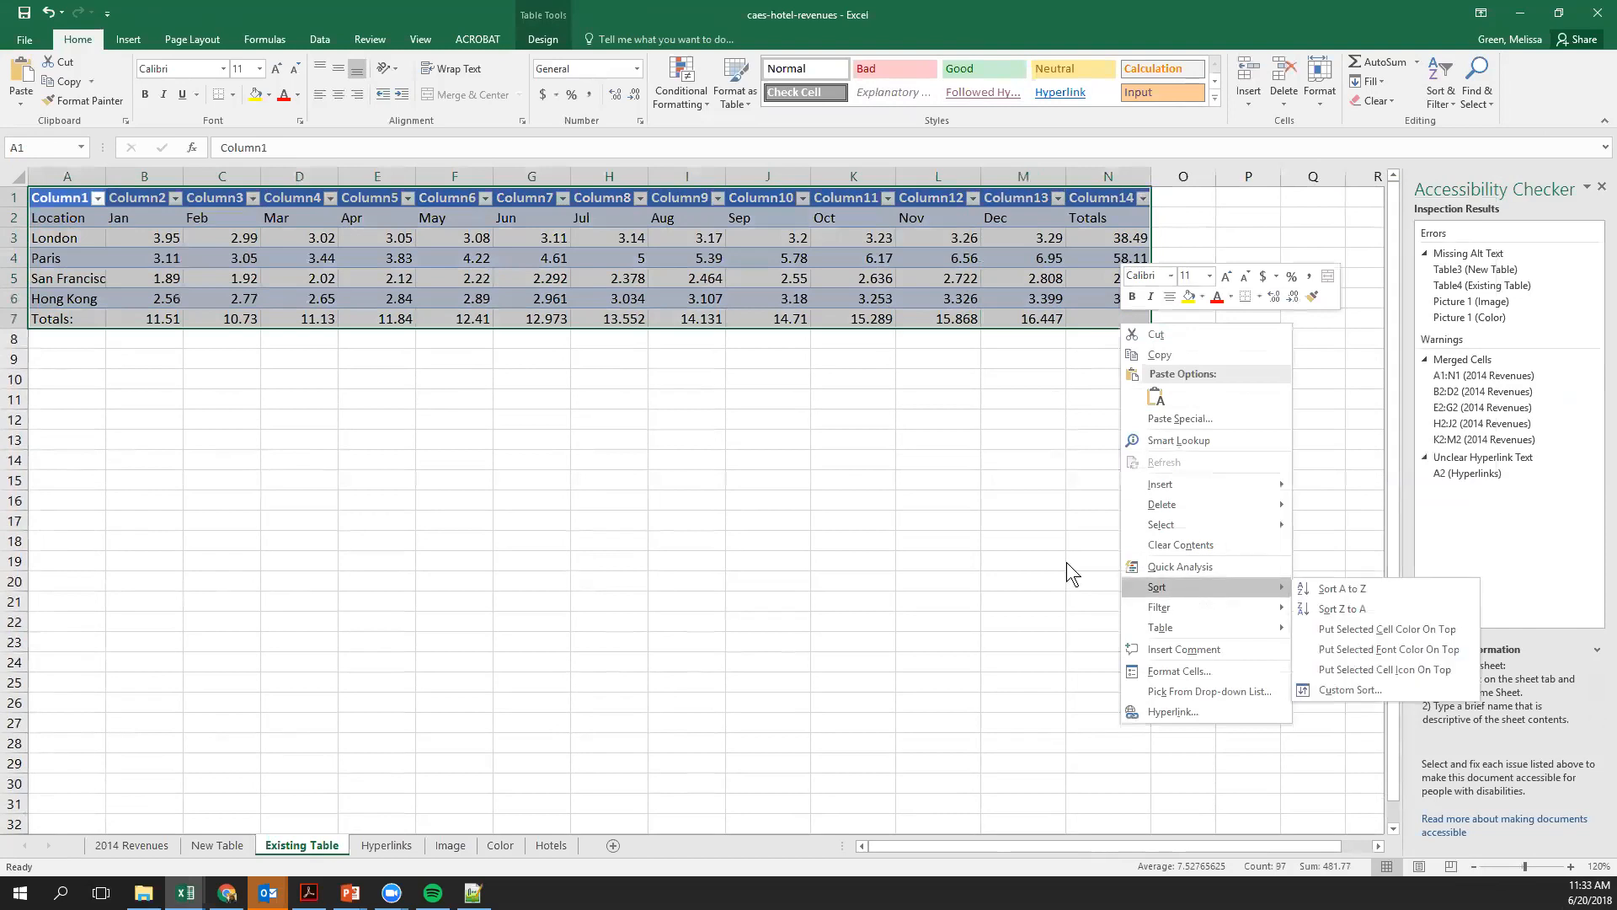
{"action": "key", "text": "Escape"}
{"action": "left_click", "coordinate": [1132, 199]}
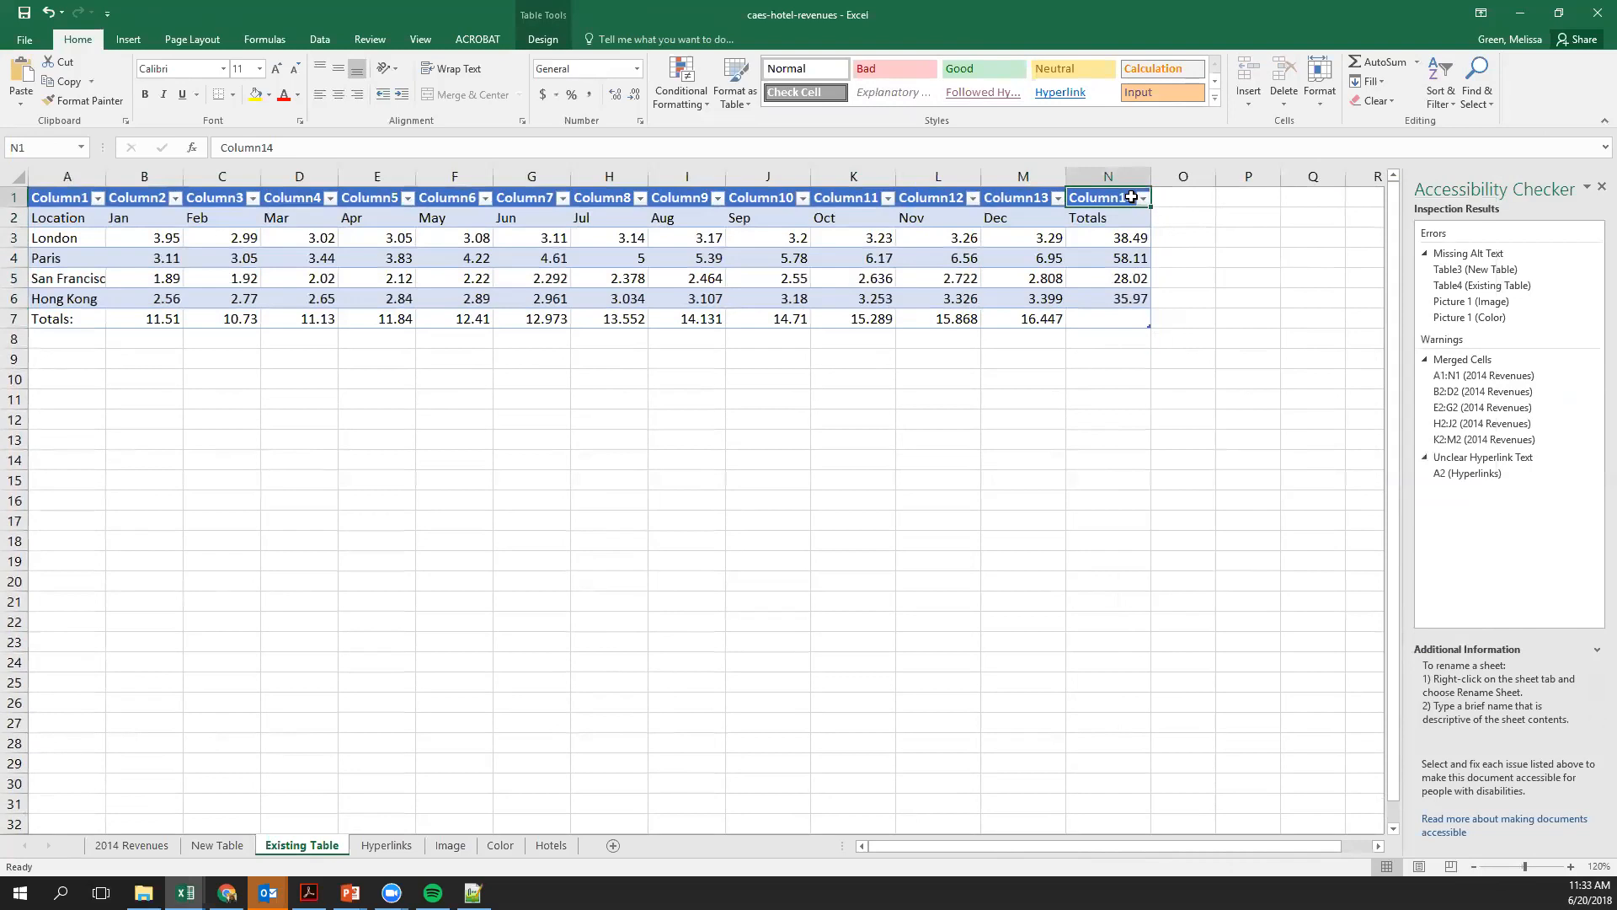
{"action": "right_click", "coordinate": [1132, 199]}
{"action": "key", "text": "Escape"}
{"action": "left_click", "coordinate": [964, 316]}
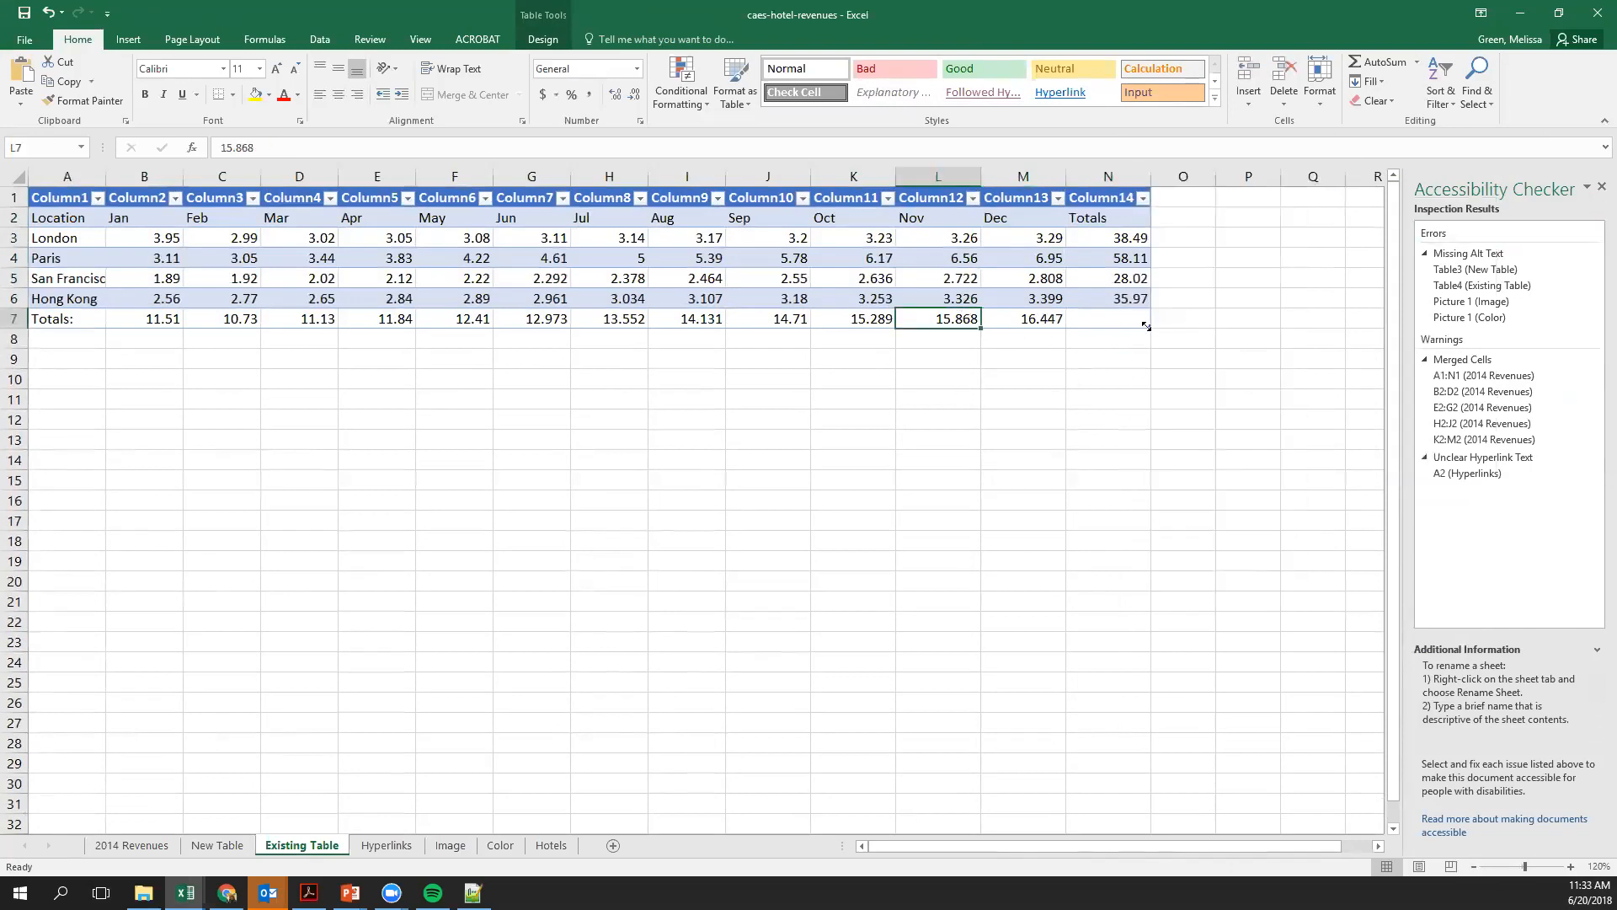
Select the whole table A1:N7 and view its alternative text title and description settings, then leave them without entering anything
{"action": "left_click_drag", "start_coordinate": [1129, 318], "coordinate": [58, 133]}
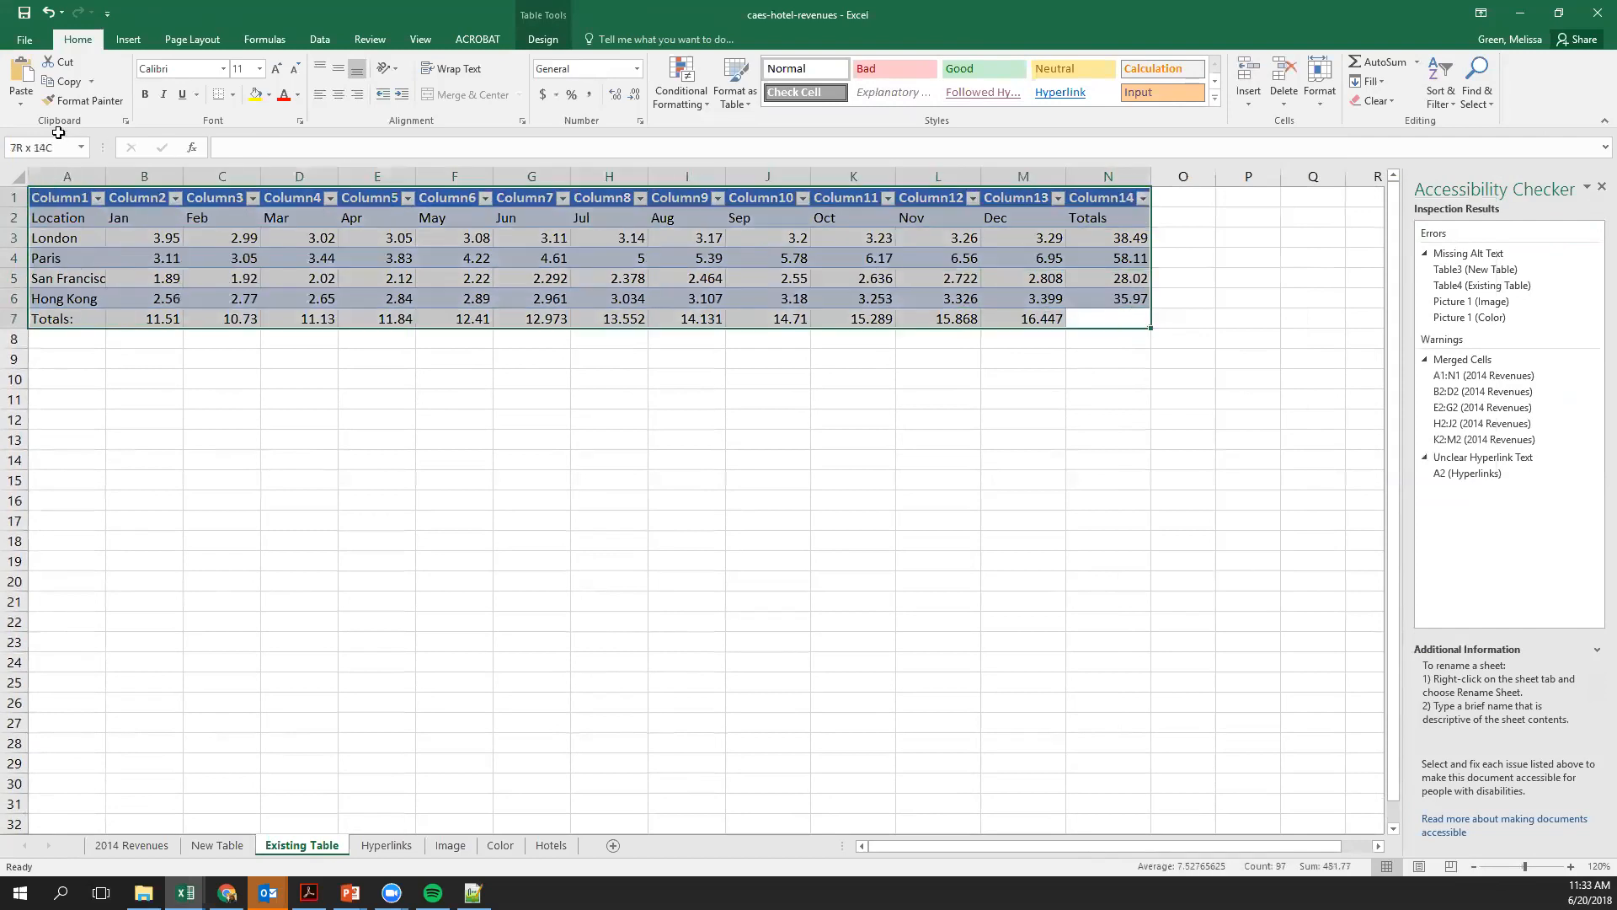
{"action": "right_click", "coordinate": [815, 290]}
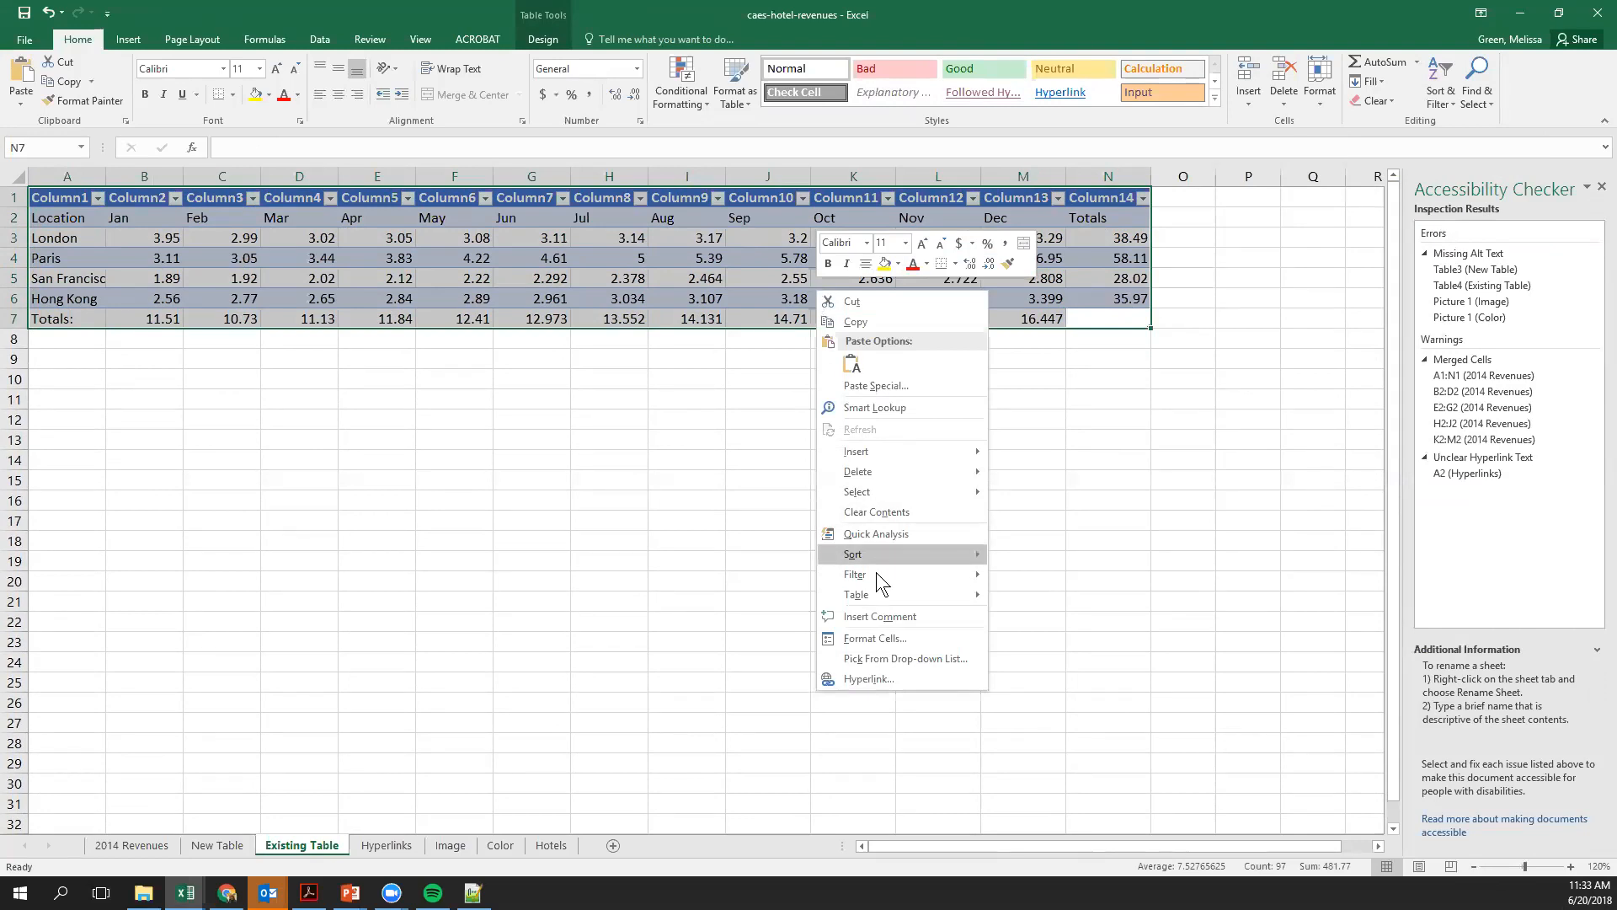
{"action": "mouse_move", "coordinate": [879, 594]}
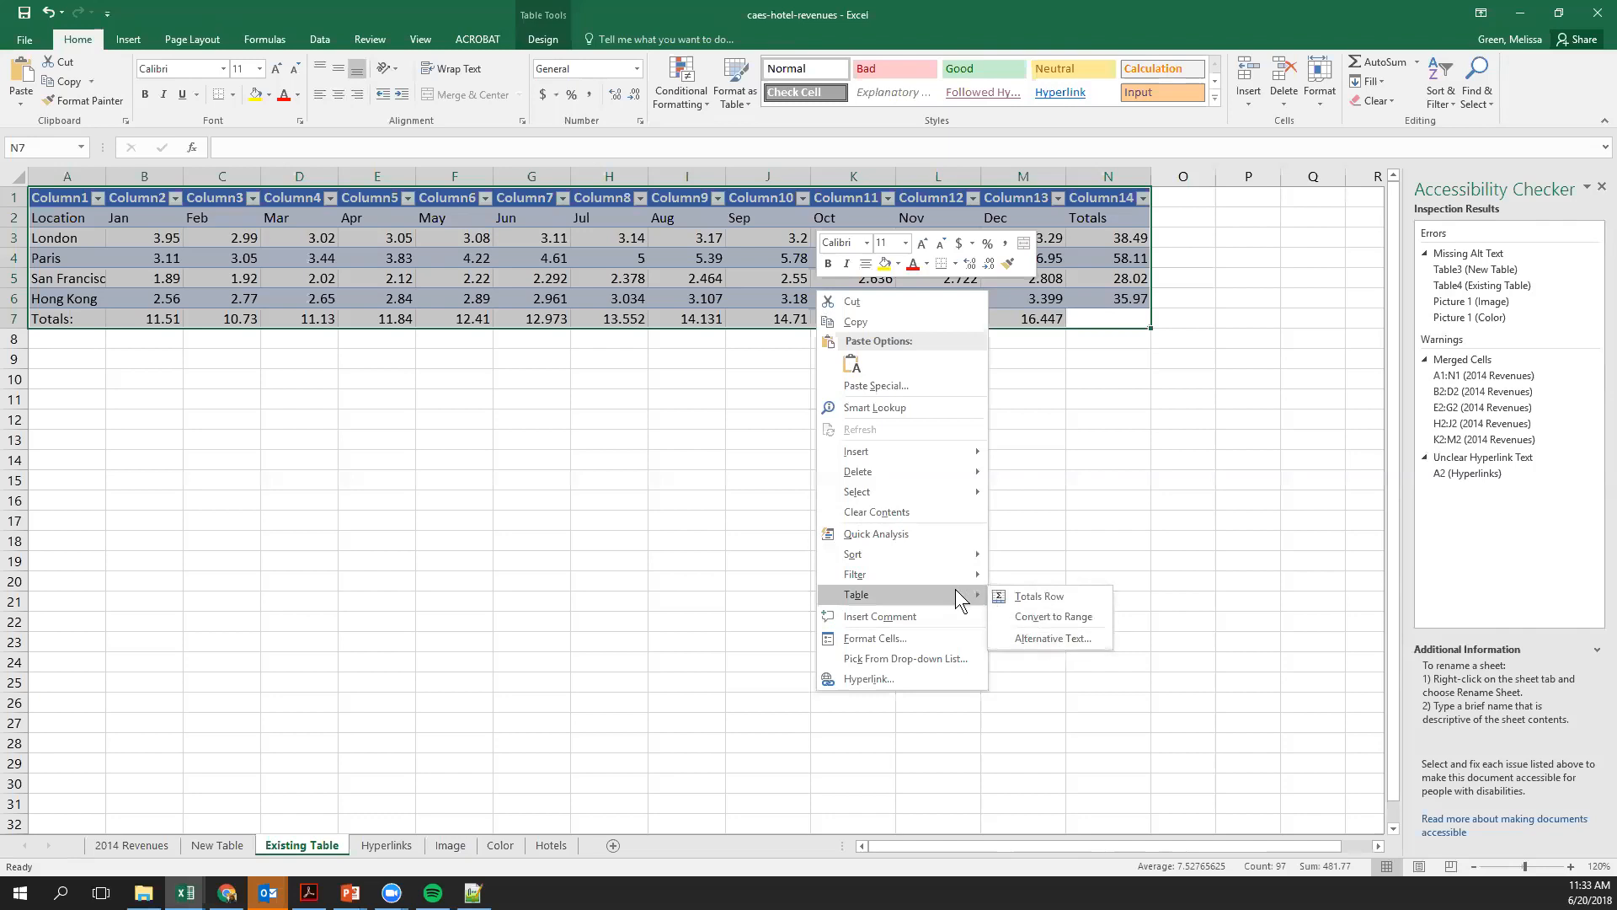
{"action": "left_click", "coordinate": [1044, 639]}
{"action": "left_click", "coordinate": [450, 459]}
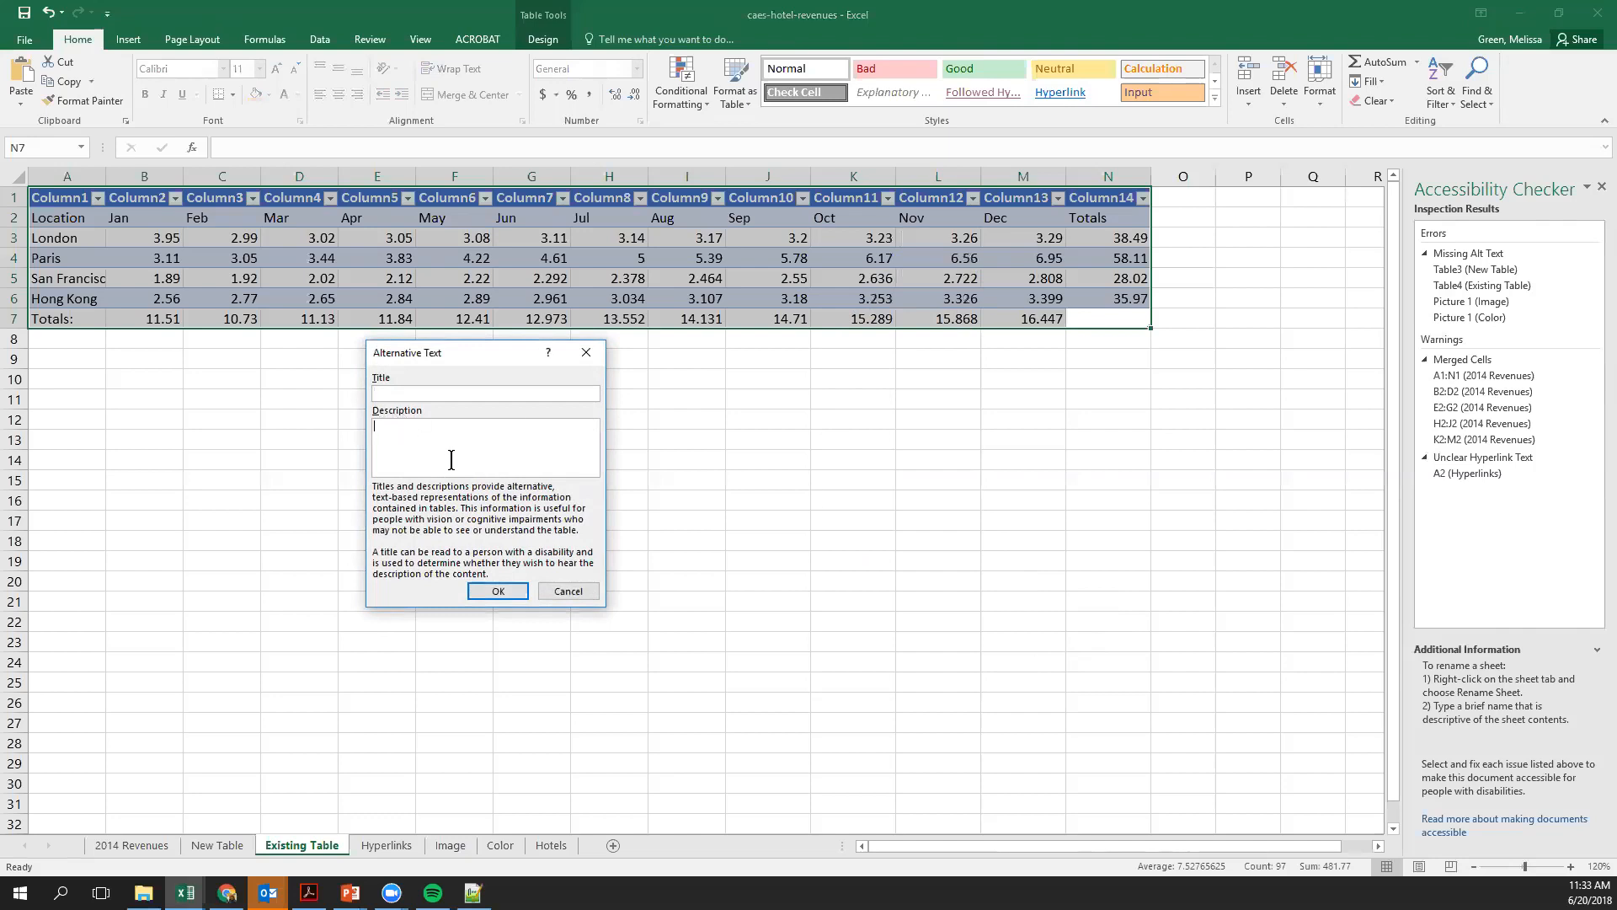
{"action": "left_click", "coordinate": [590, 592]}
Set the alt text description of the University of Alabama logo on the Image sheet to "", then close the formatting and accessibility checker panes
{"action": "left_click", "coordinate": [448, 847]}
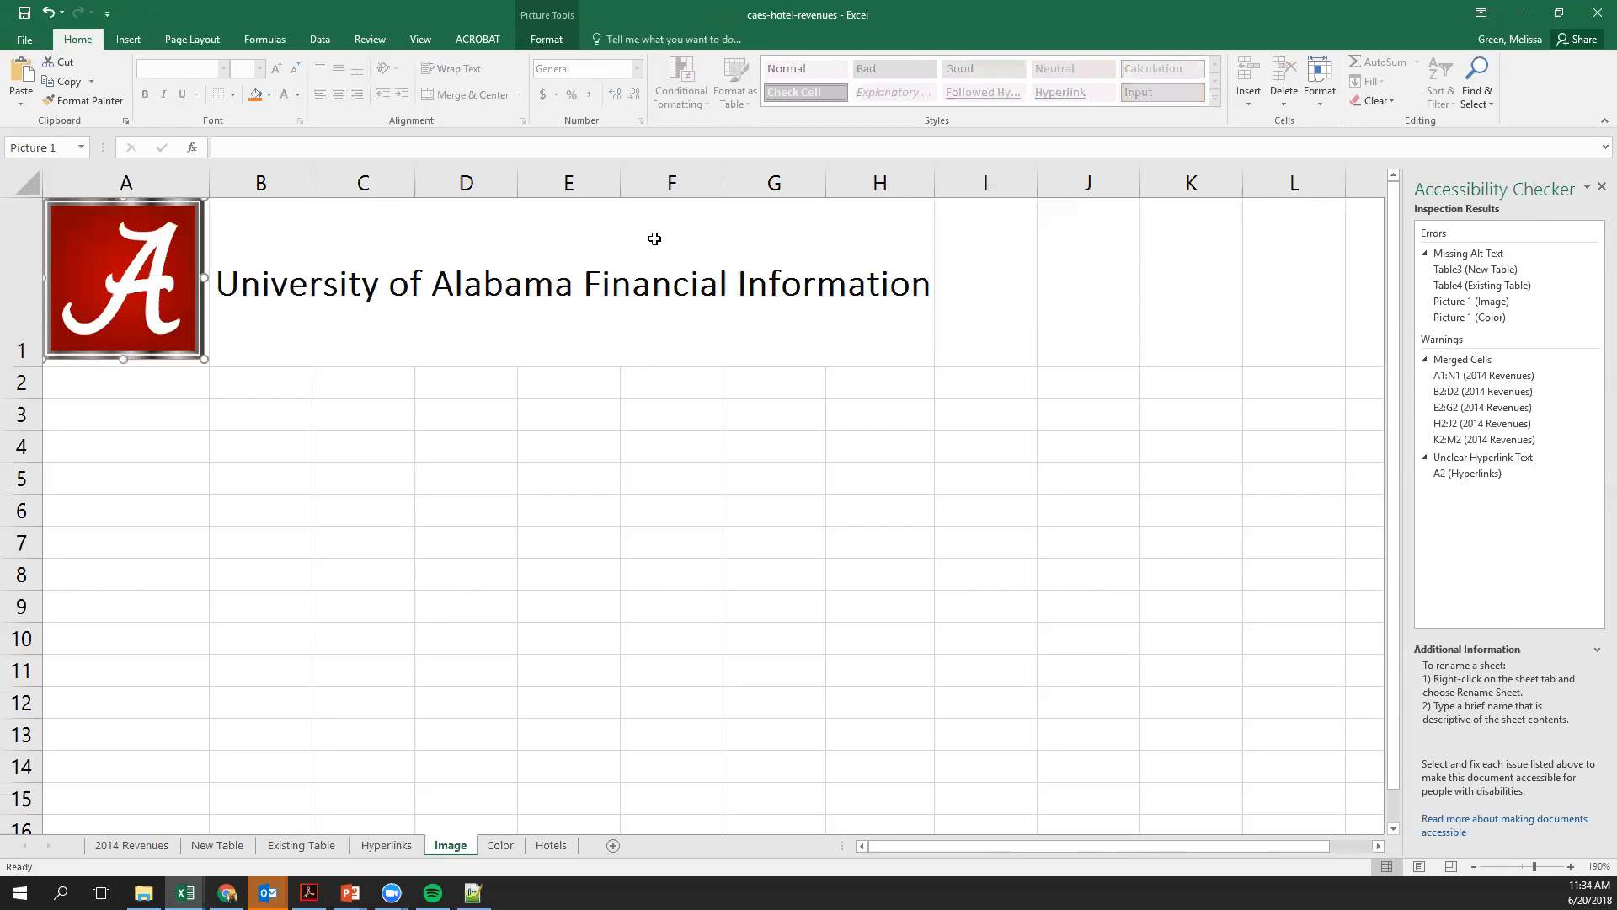
{"action": "key", "text": "shift+F10"}
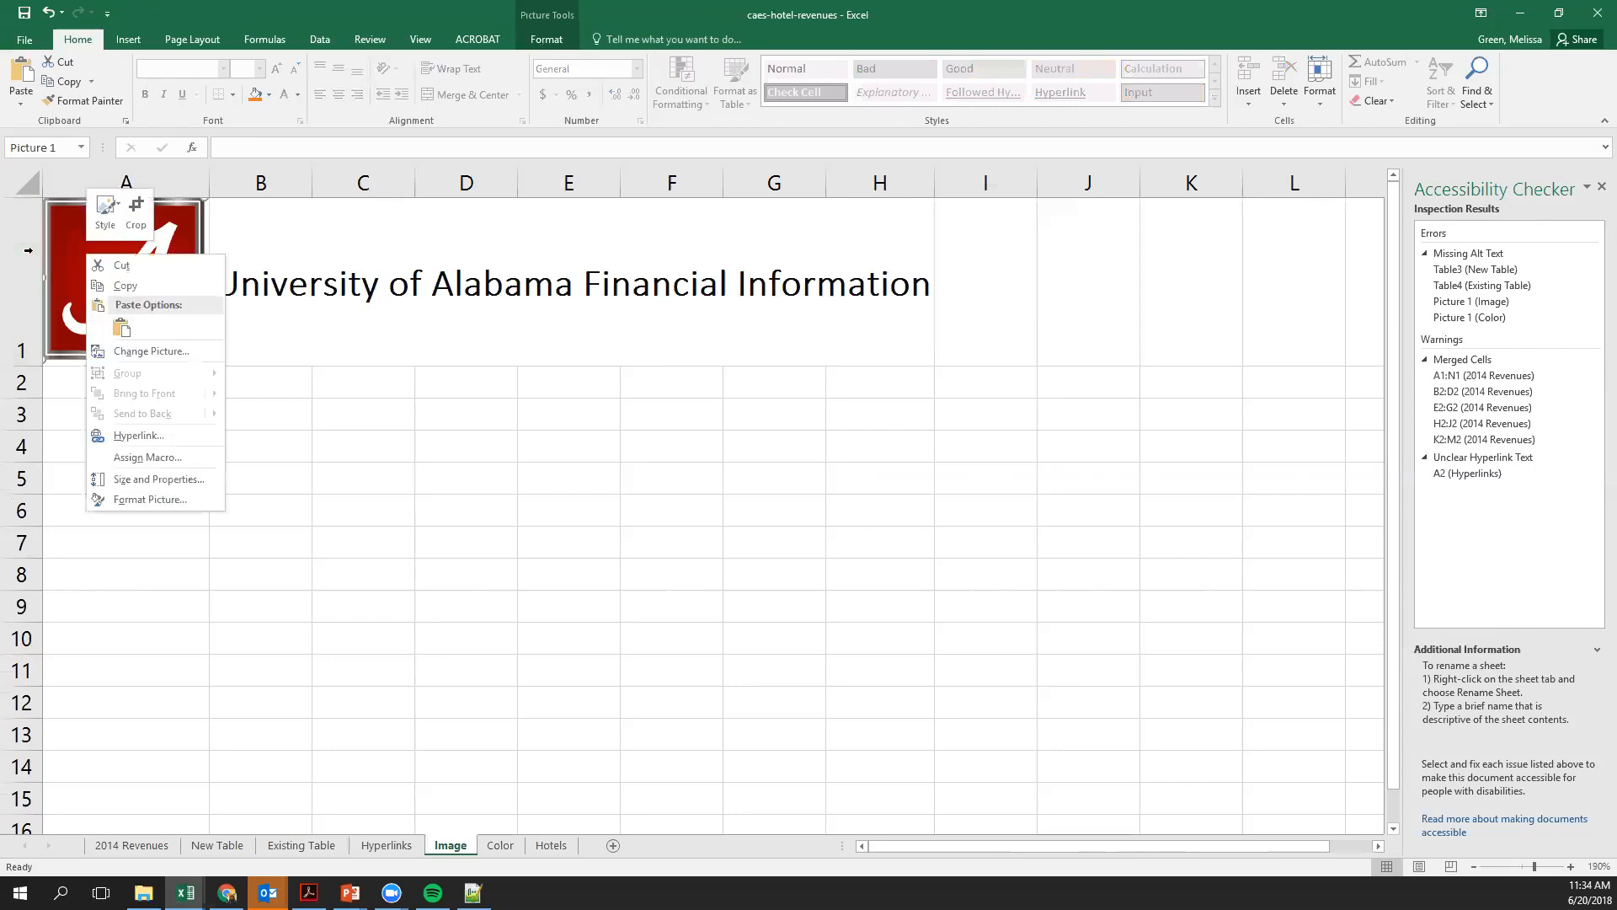
{"action": "left_click", "coordinate": [187, 503]}
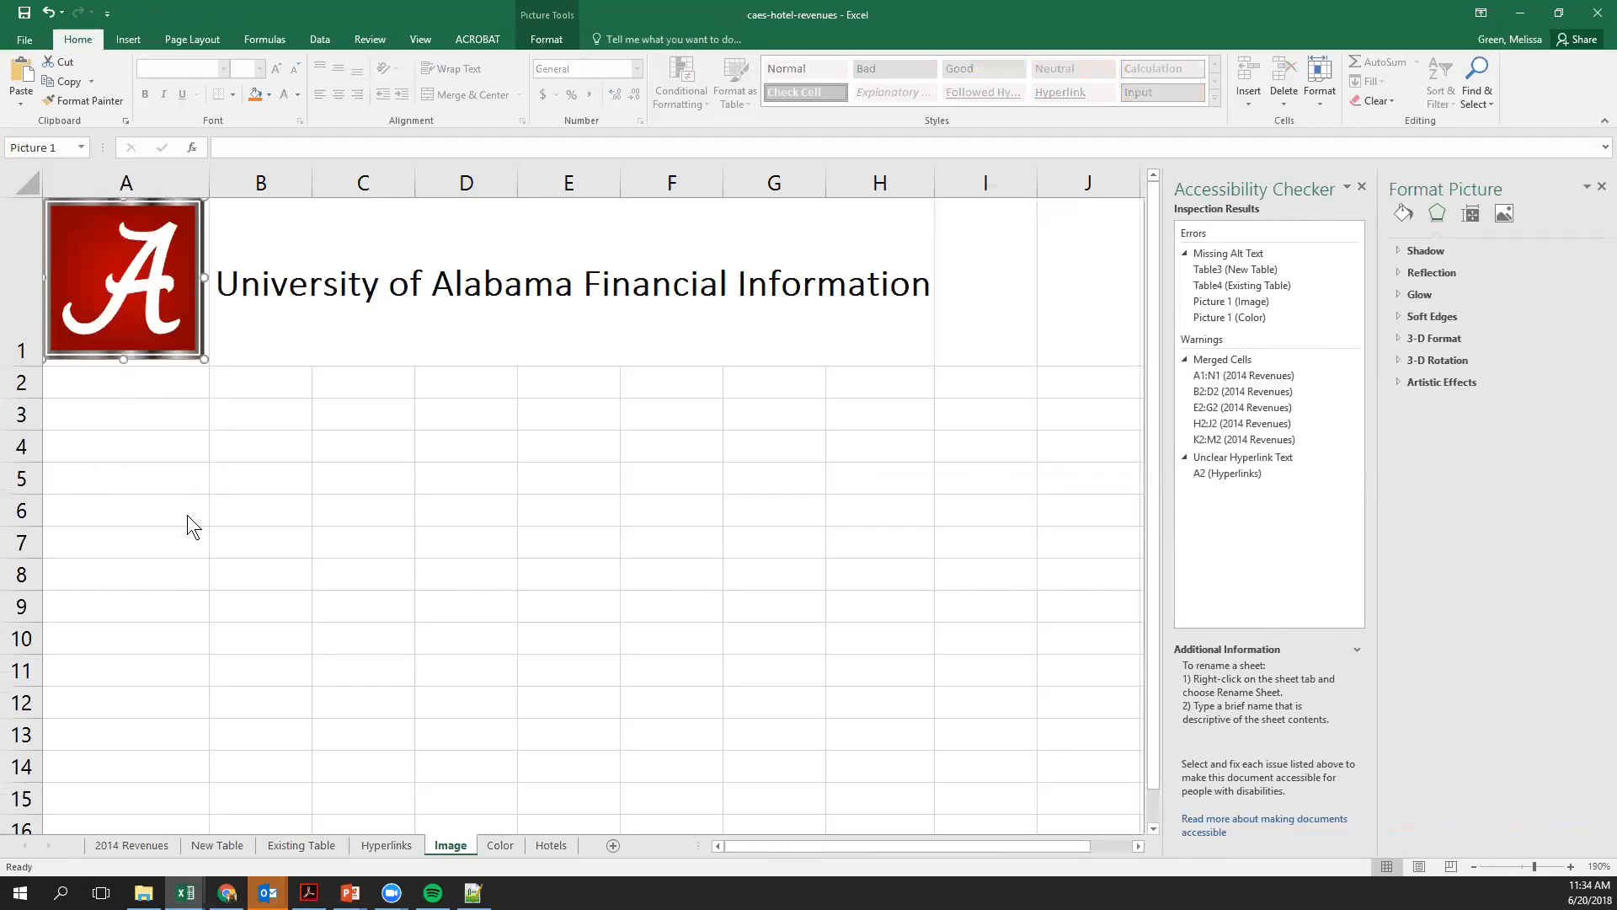
{"action": "left_click", "coordinate": [1474, 213]}
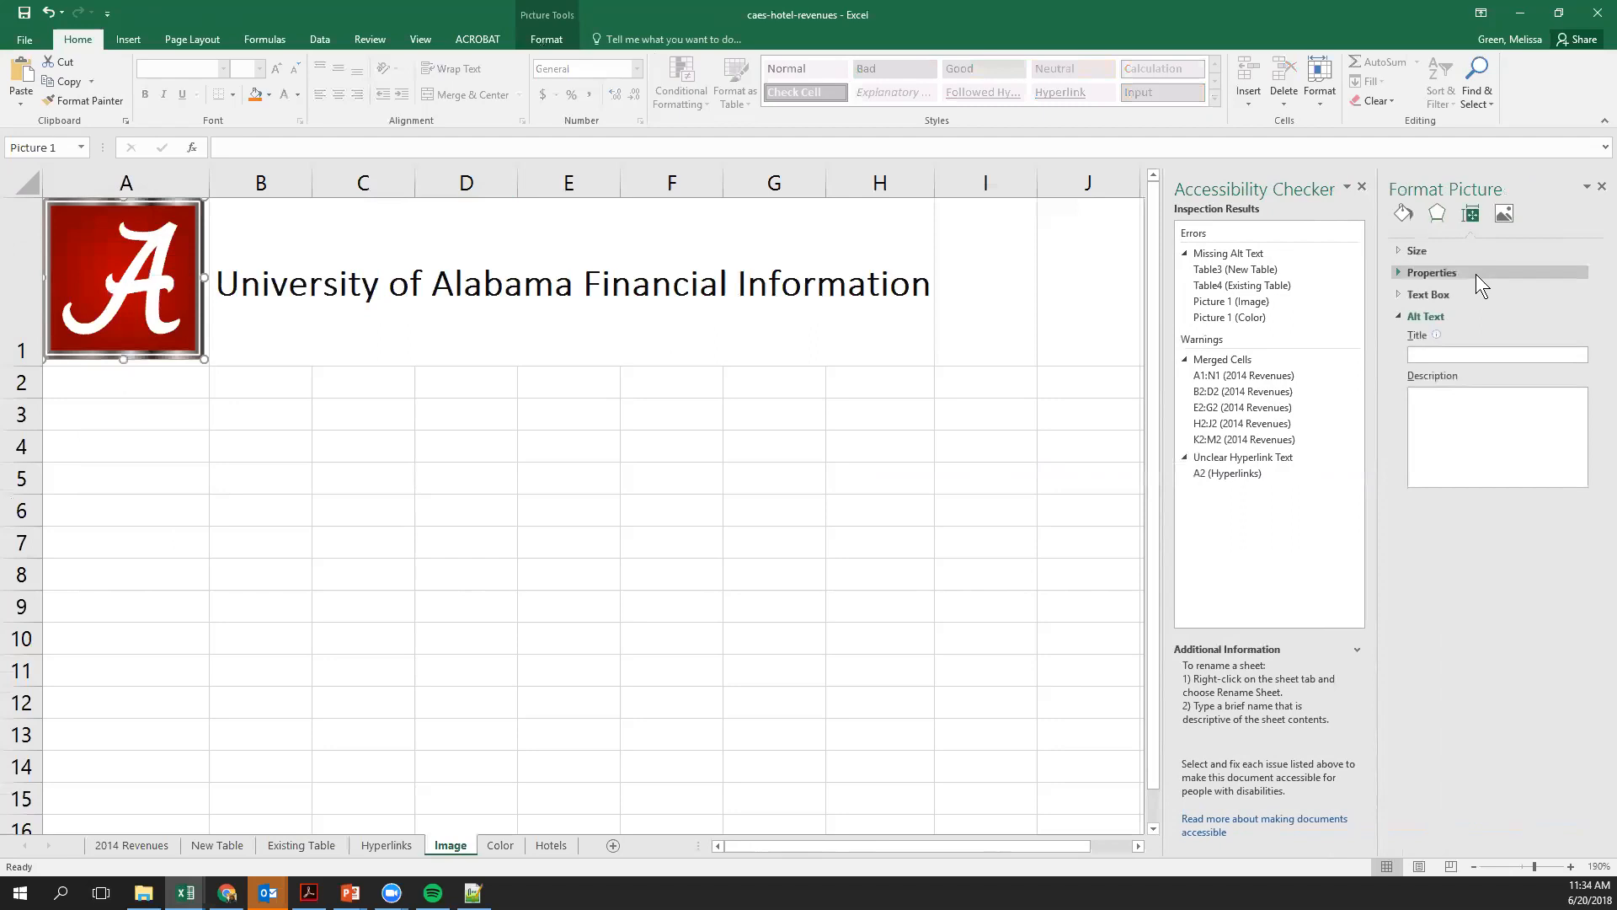
{"action": "left_click", "coordinate": [1482, 420]}
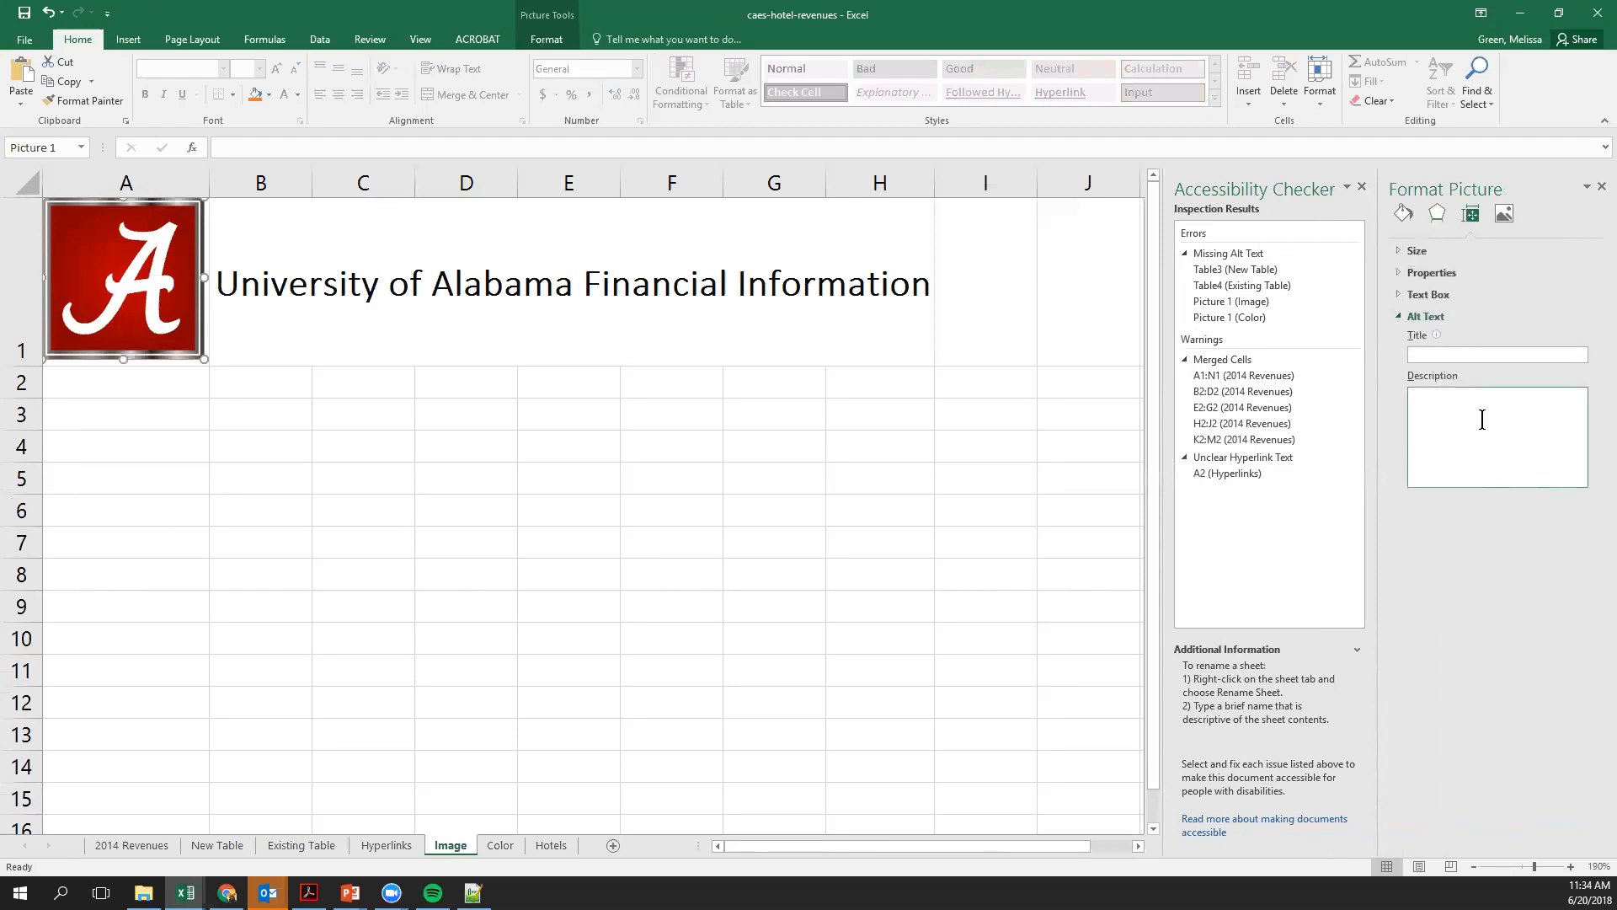
{"action": "type", "text": "\""}
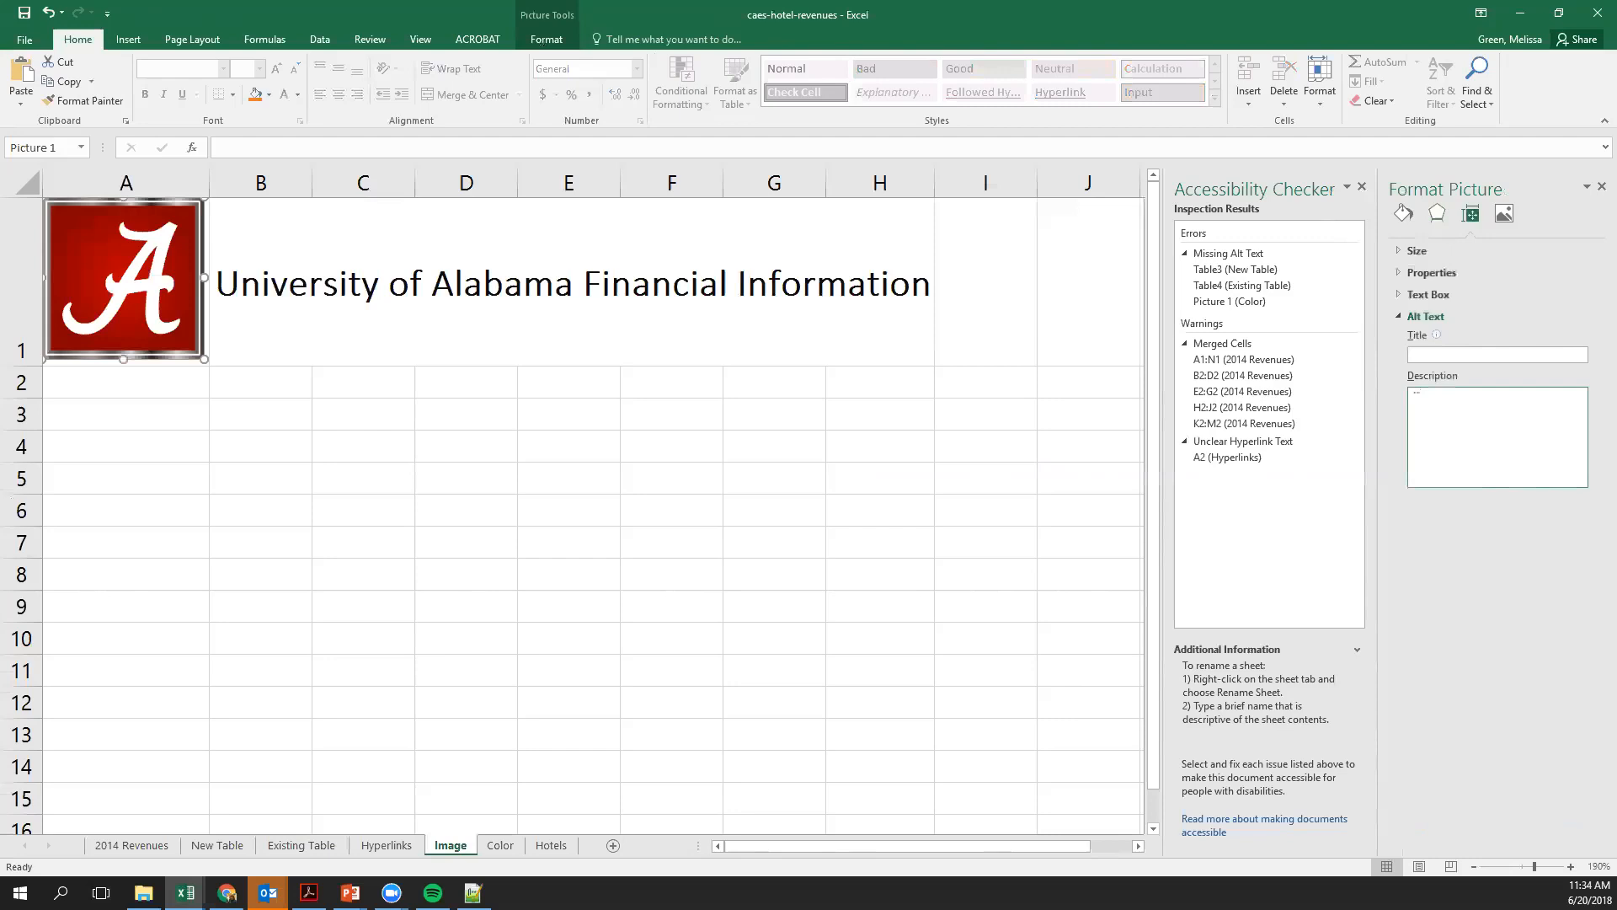
{"action": "left_click", "coordinate": [1600, 187]}
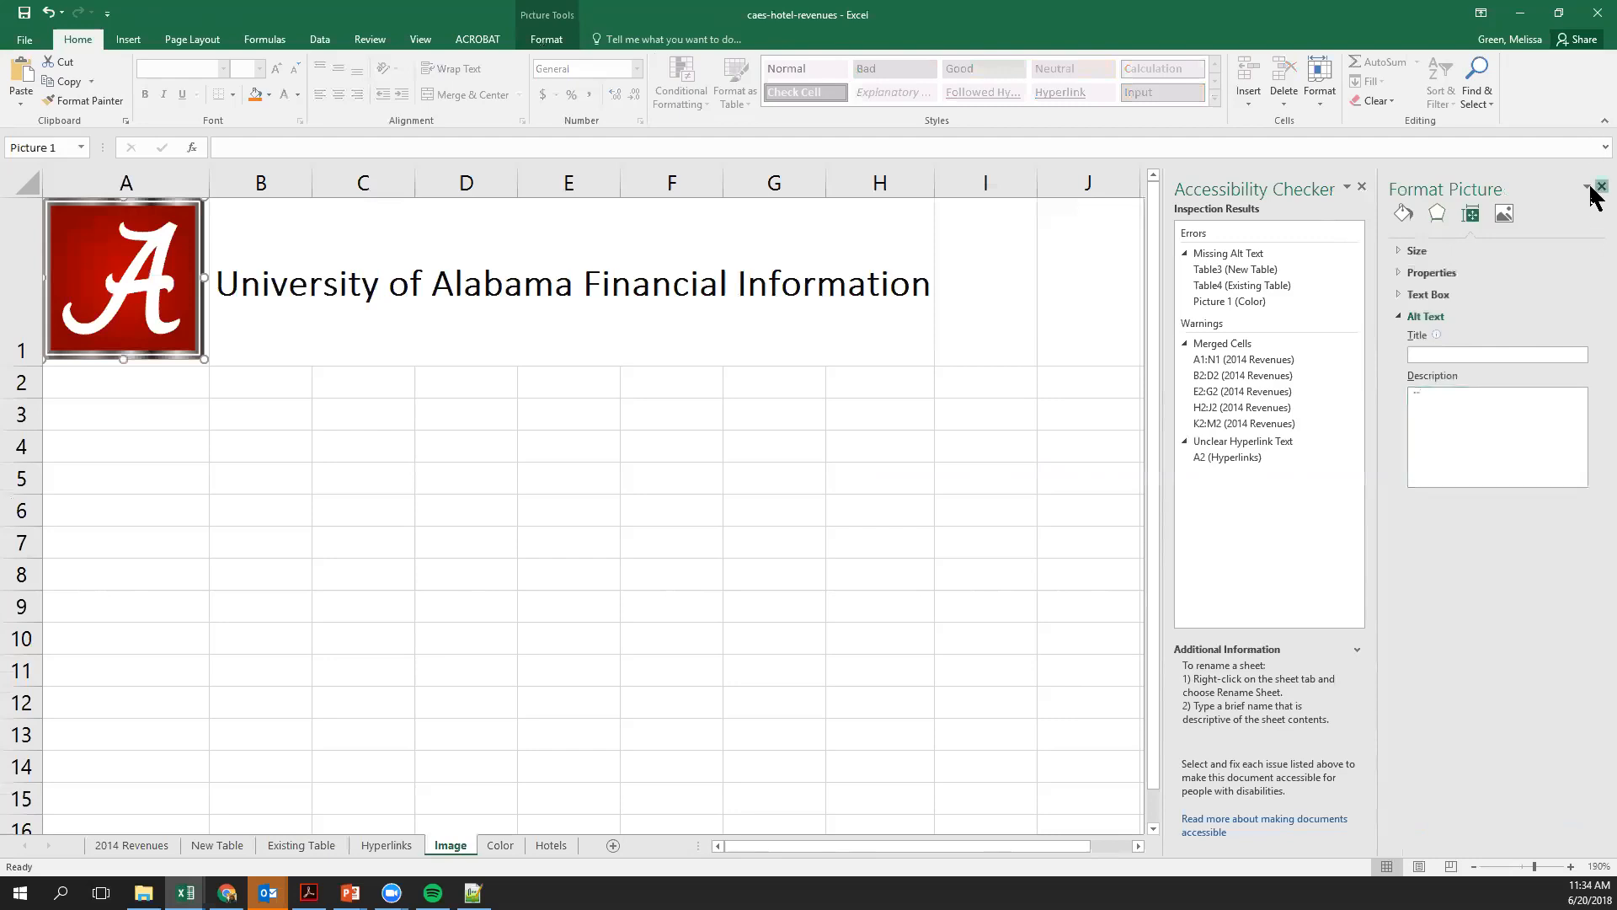
{"action": "left_click", "coordinate": [1592, 187]}
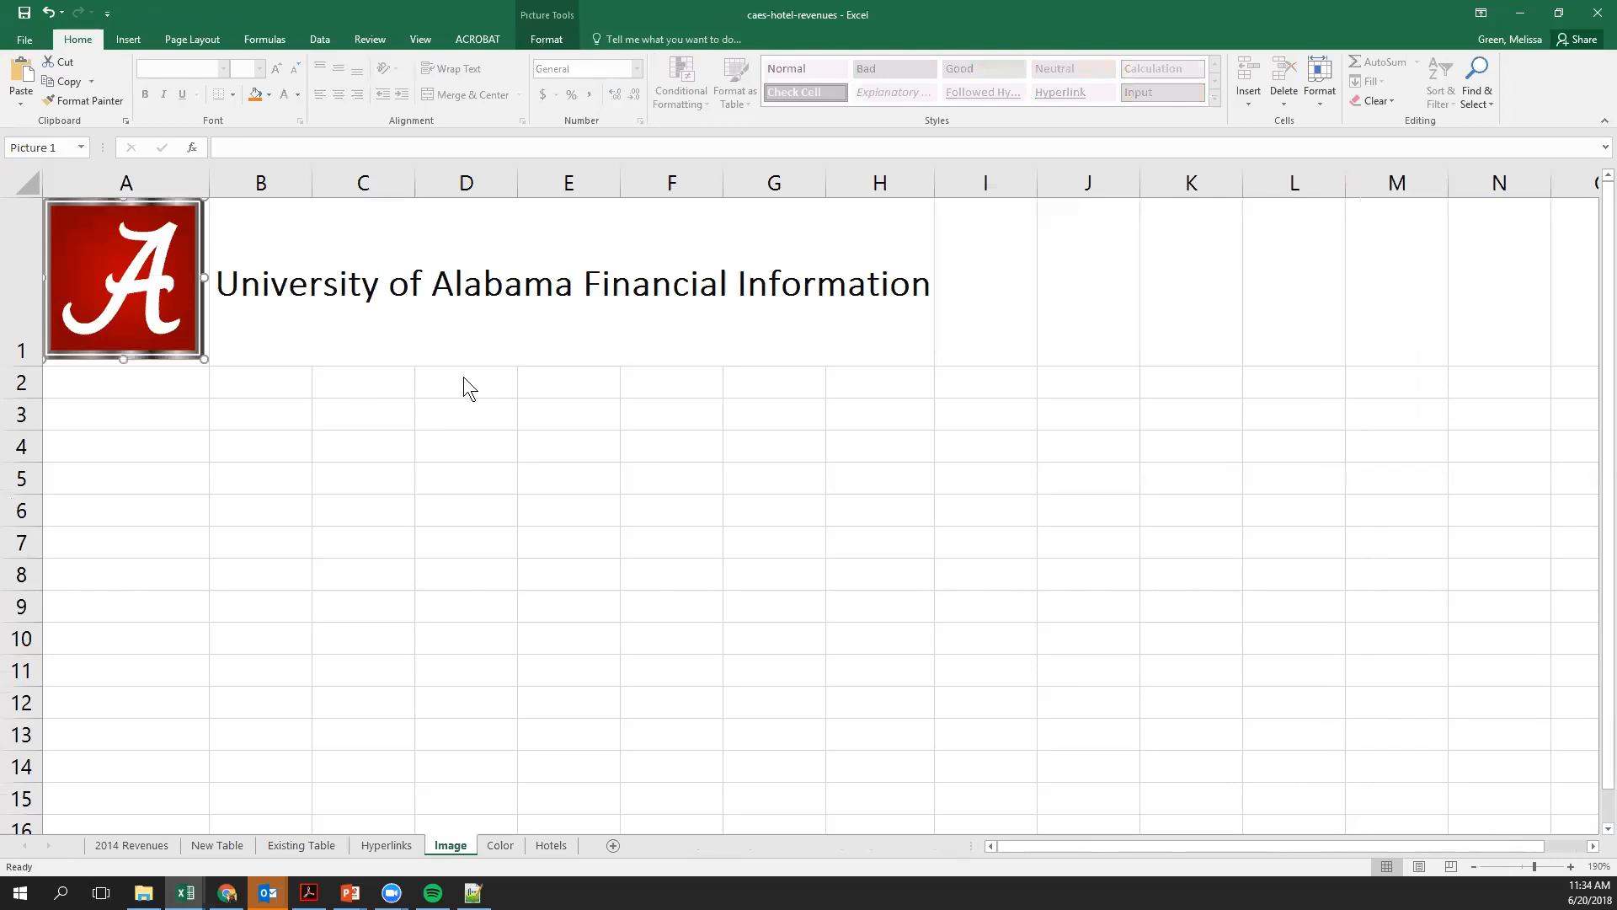
Switch to the running PowerPoint slide show of the accessible Excel spreadsheets presentation
{"action": "left_click", "coordinate": [350, 893]}
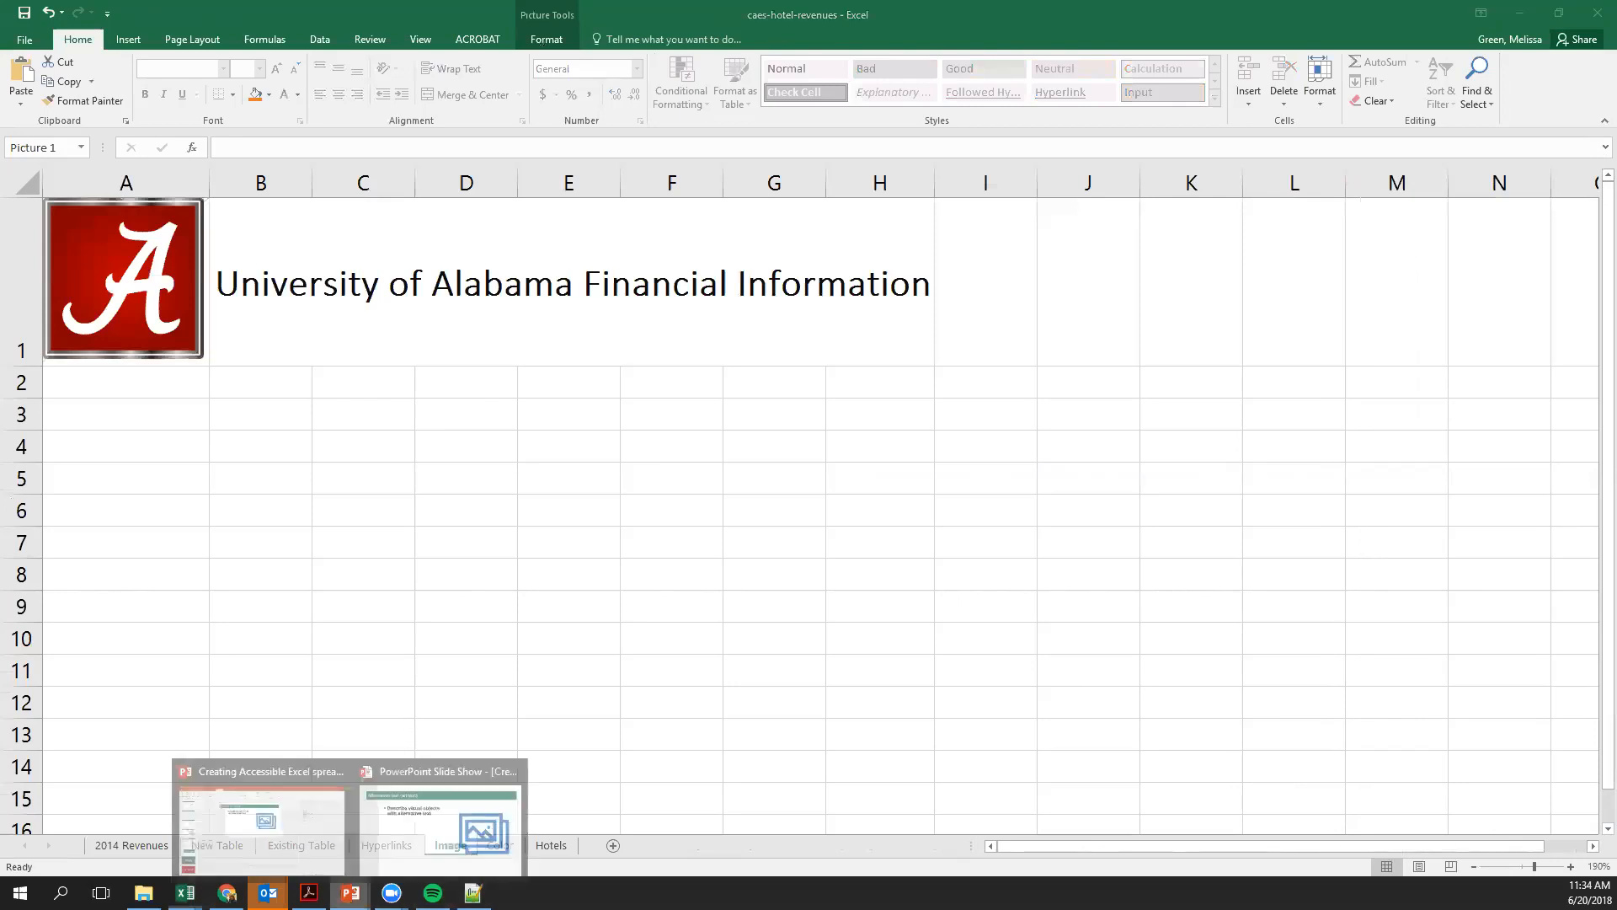
{"action": "left_click", "coordinate": [402, 830]}
{"action": "left_click", "coordinate": [419, 813]}
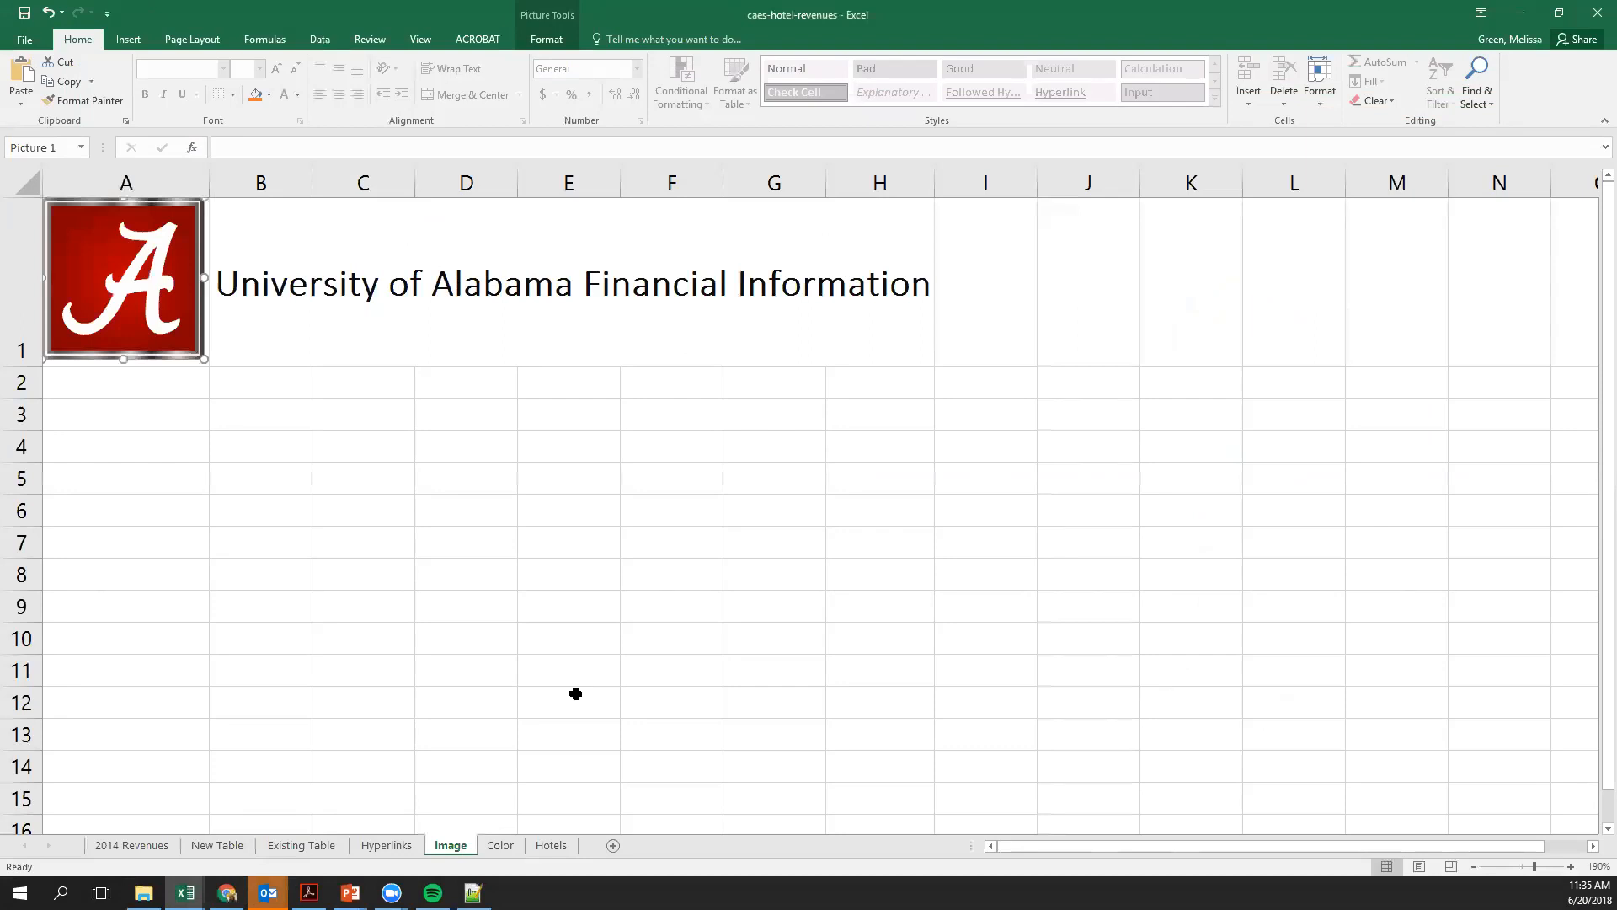
On the Color sheet, start a new cell style named "Signature" based on the Southern Gospel Show cells A14:C14
{"action": "left_click", "coordinate": [504, 845]}
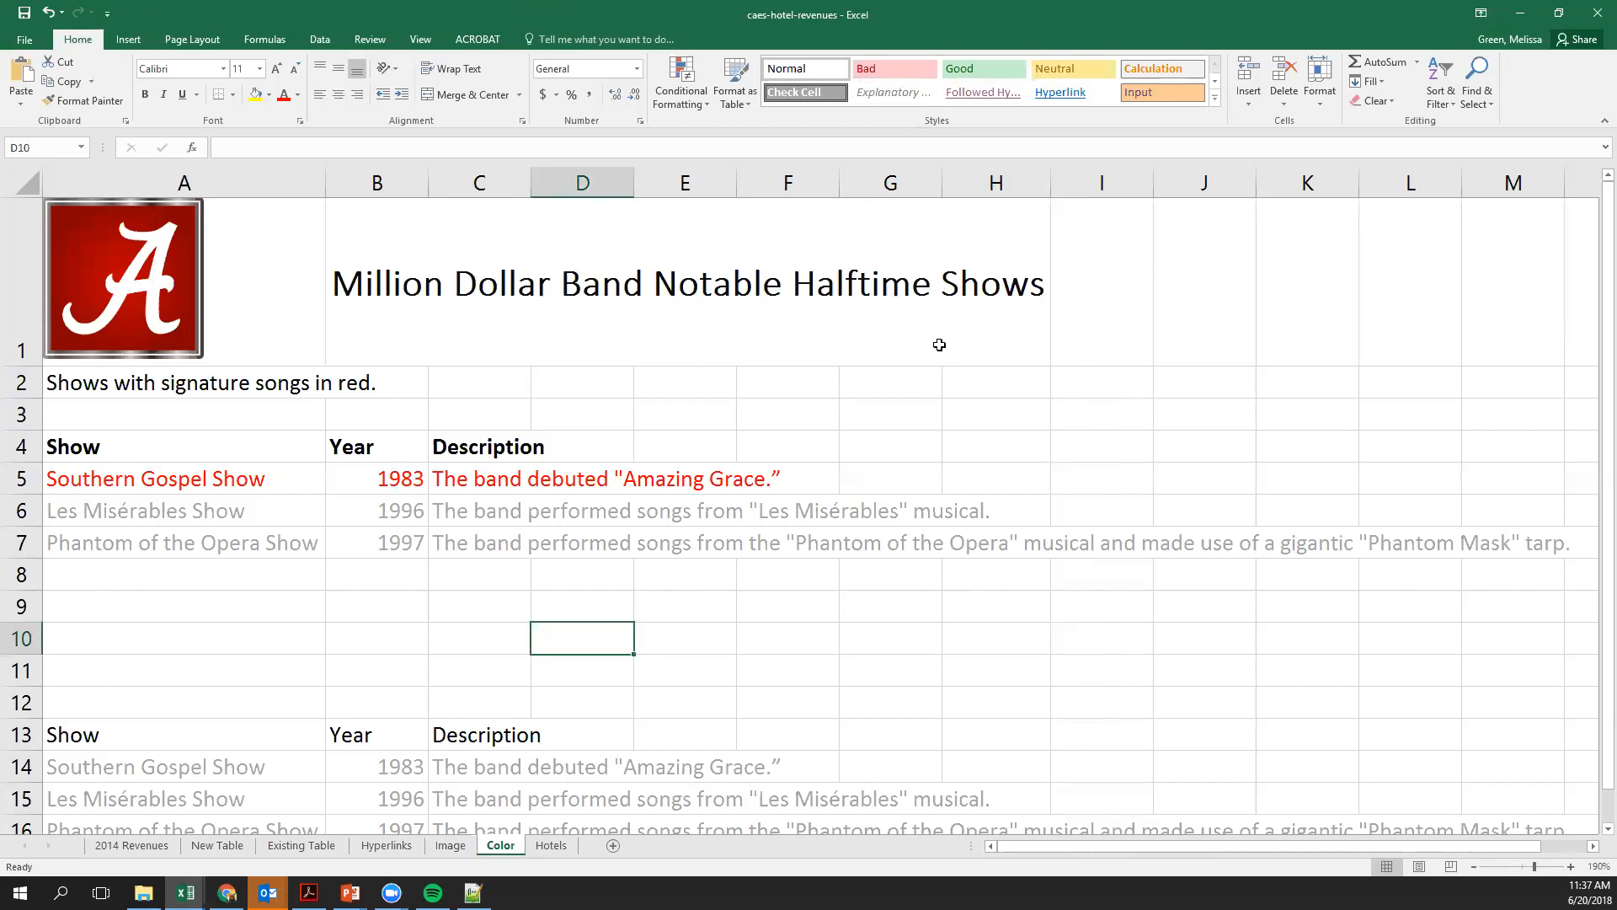
{"action": "scroll", "coordinate": [939, 345], "scroll_direction": "down", "scroll_amount": 1}
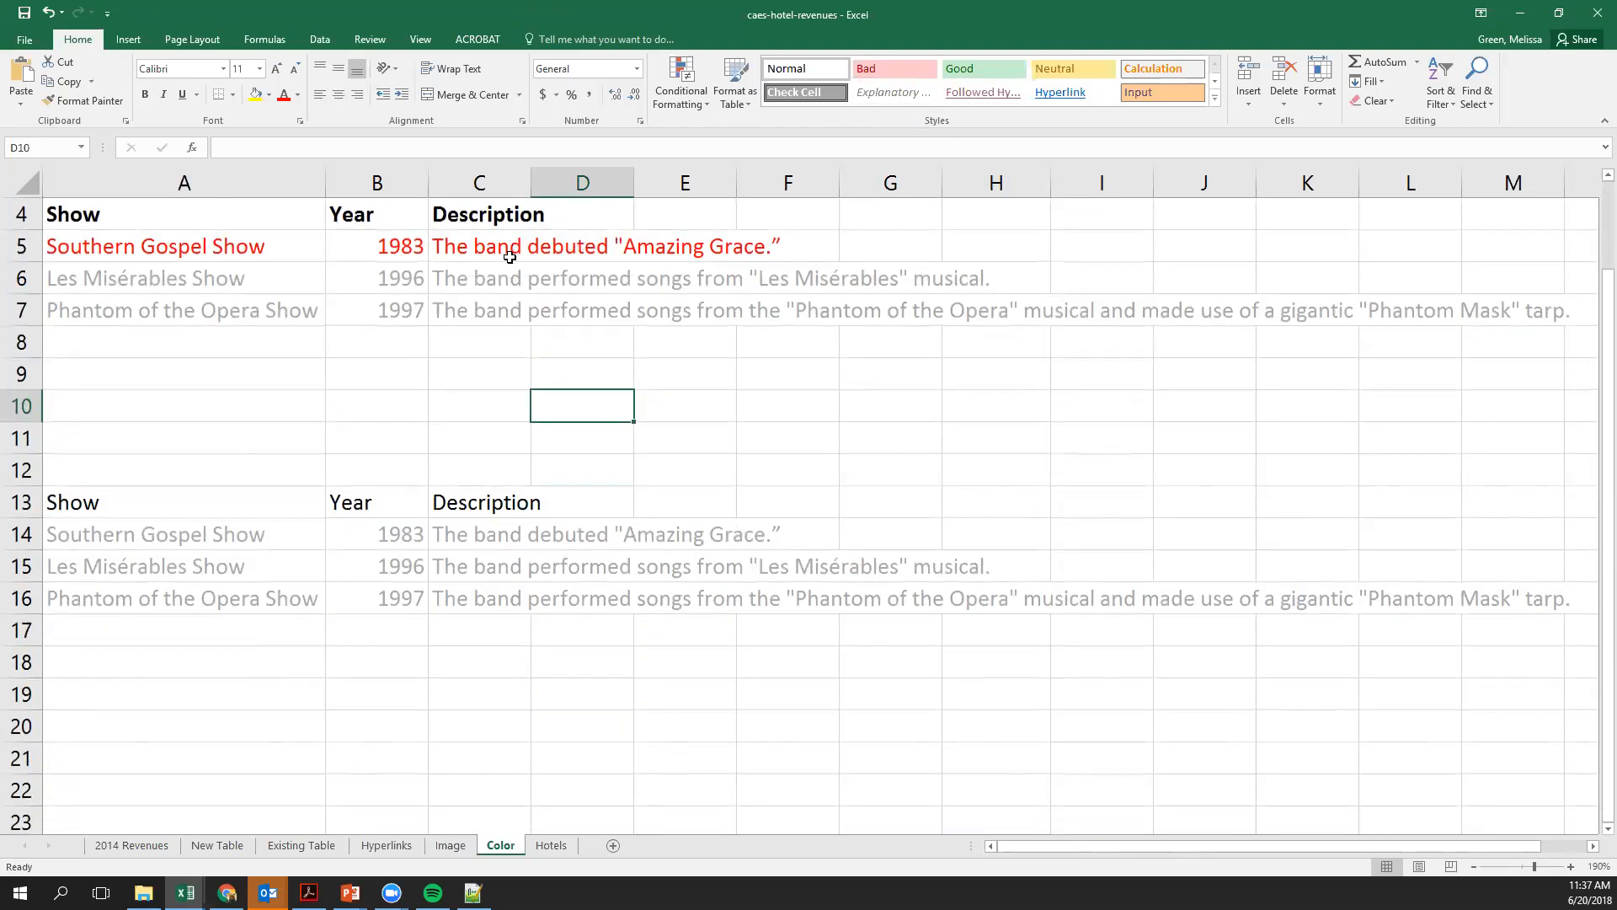
{"action": "left_click_drag", "start_coordinate": [169, 534], "coordinate": [522, 539]}
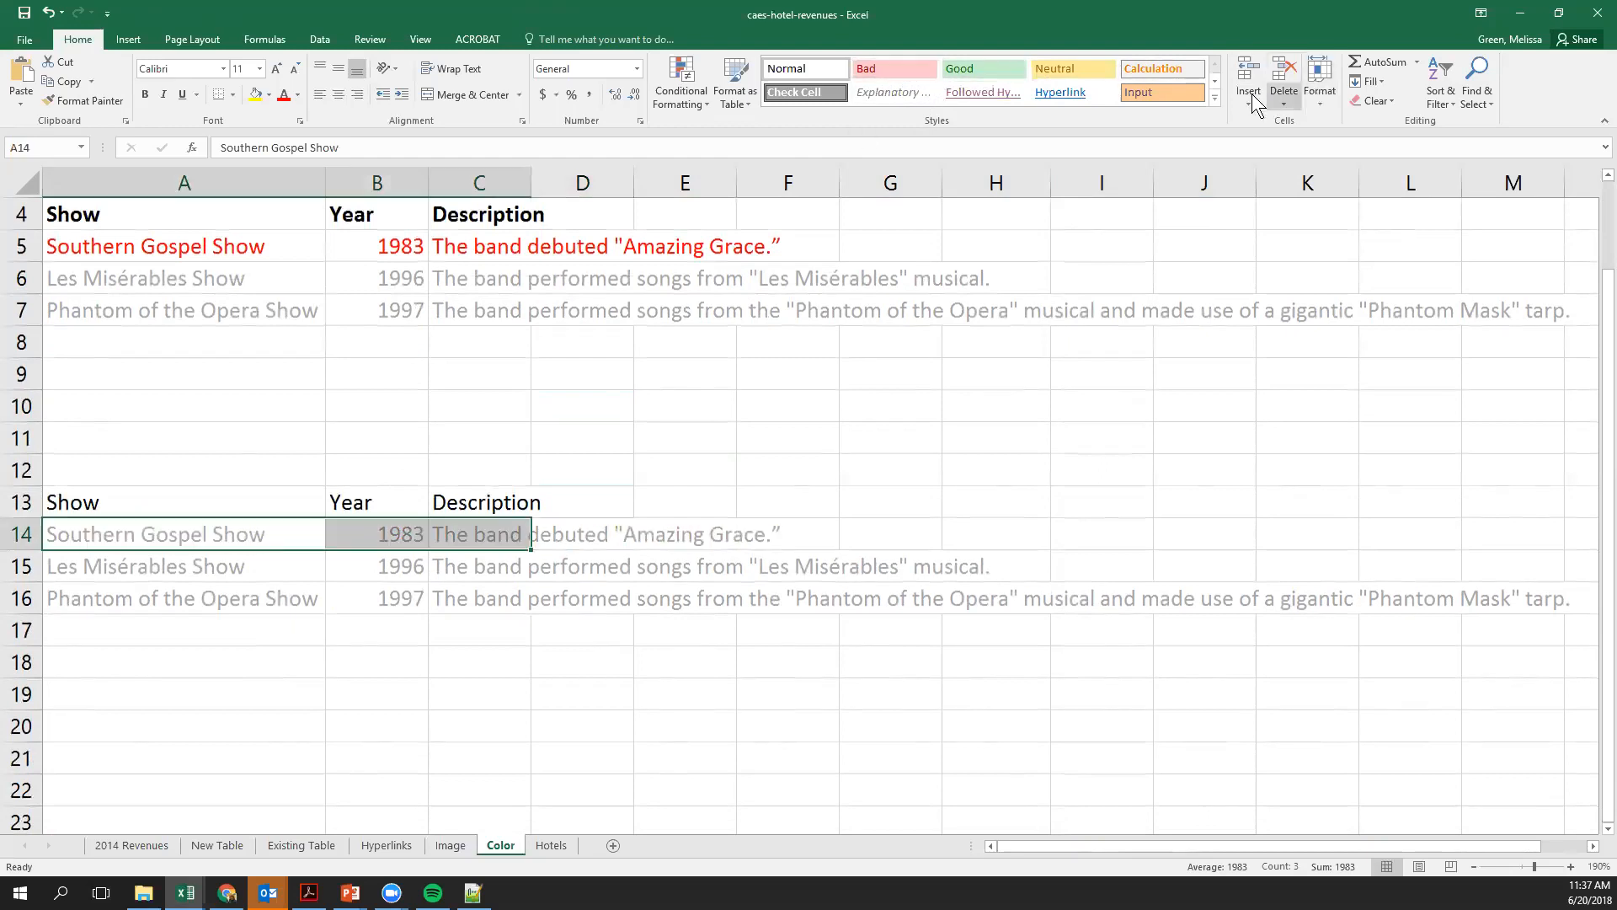
{"action": "left_click", "coordinate": [1214, 95]}
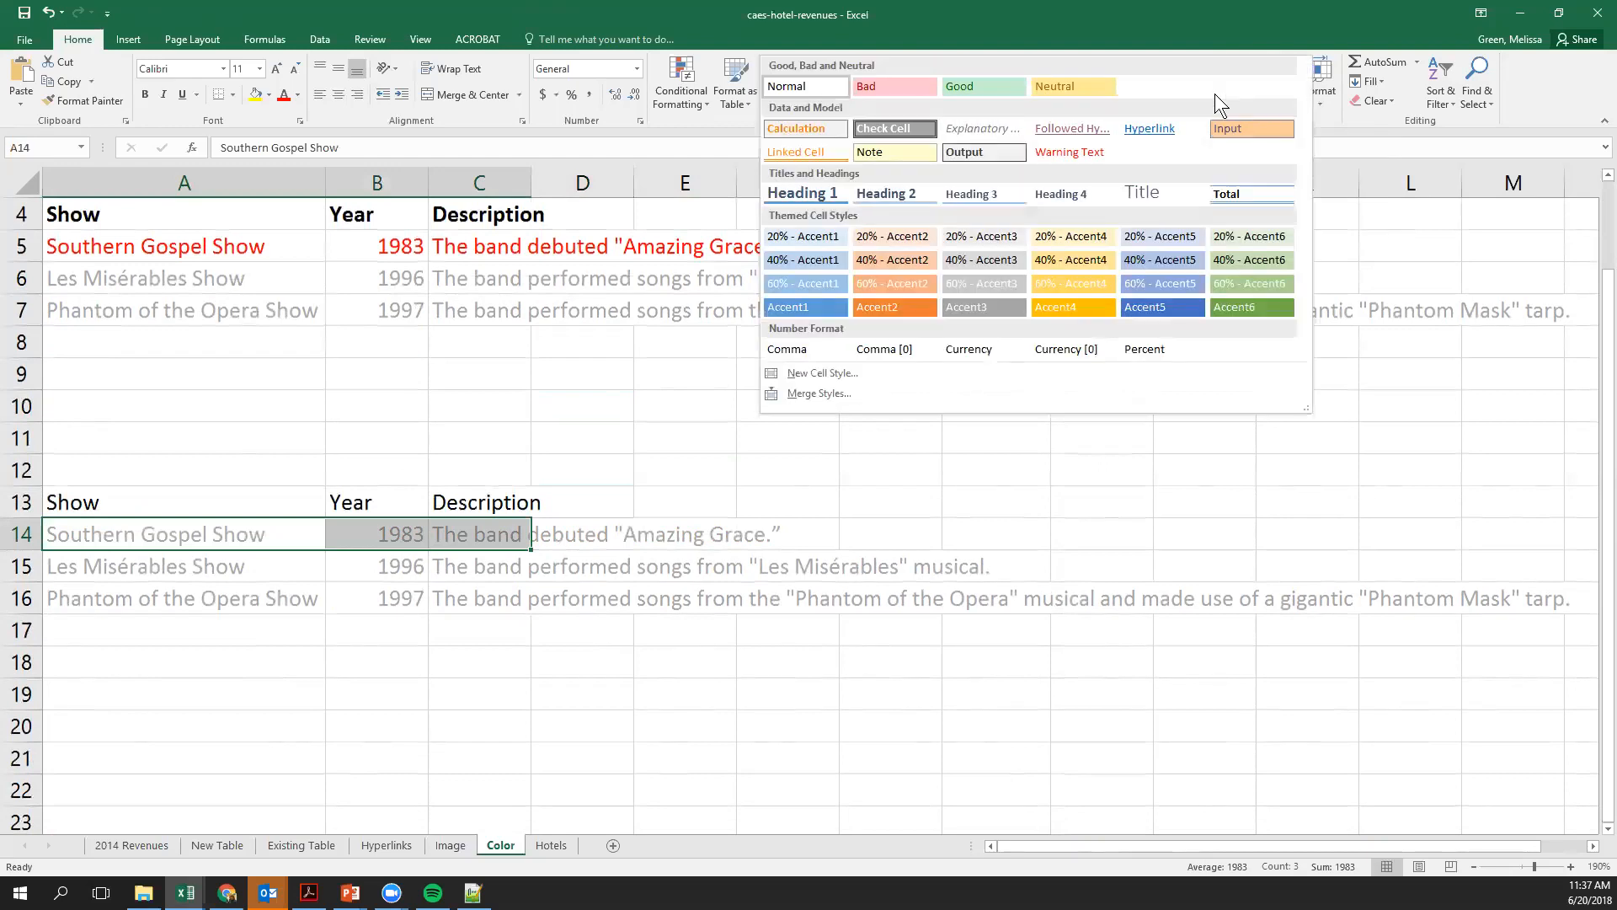
{"action": "left_click", "coordinate": [830, 373]}
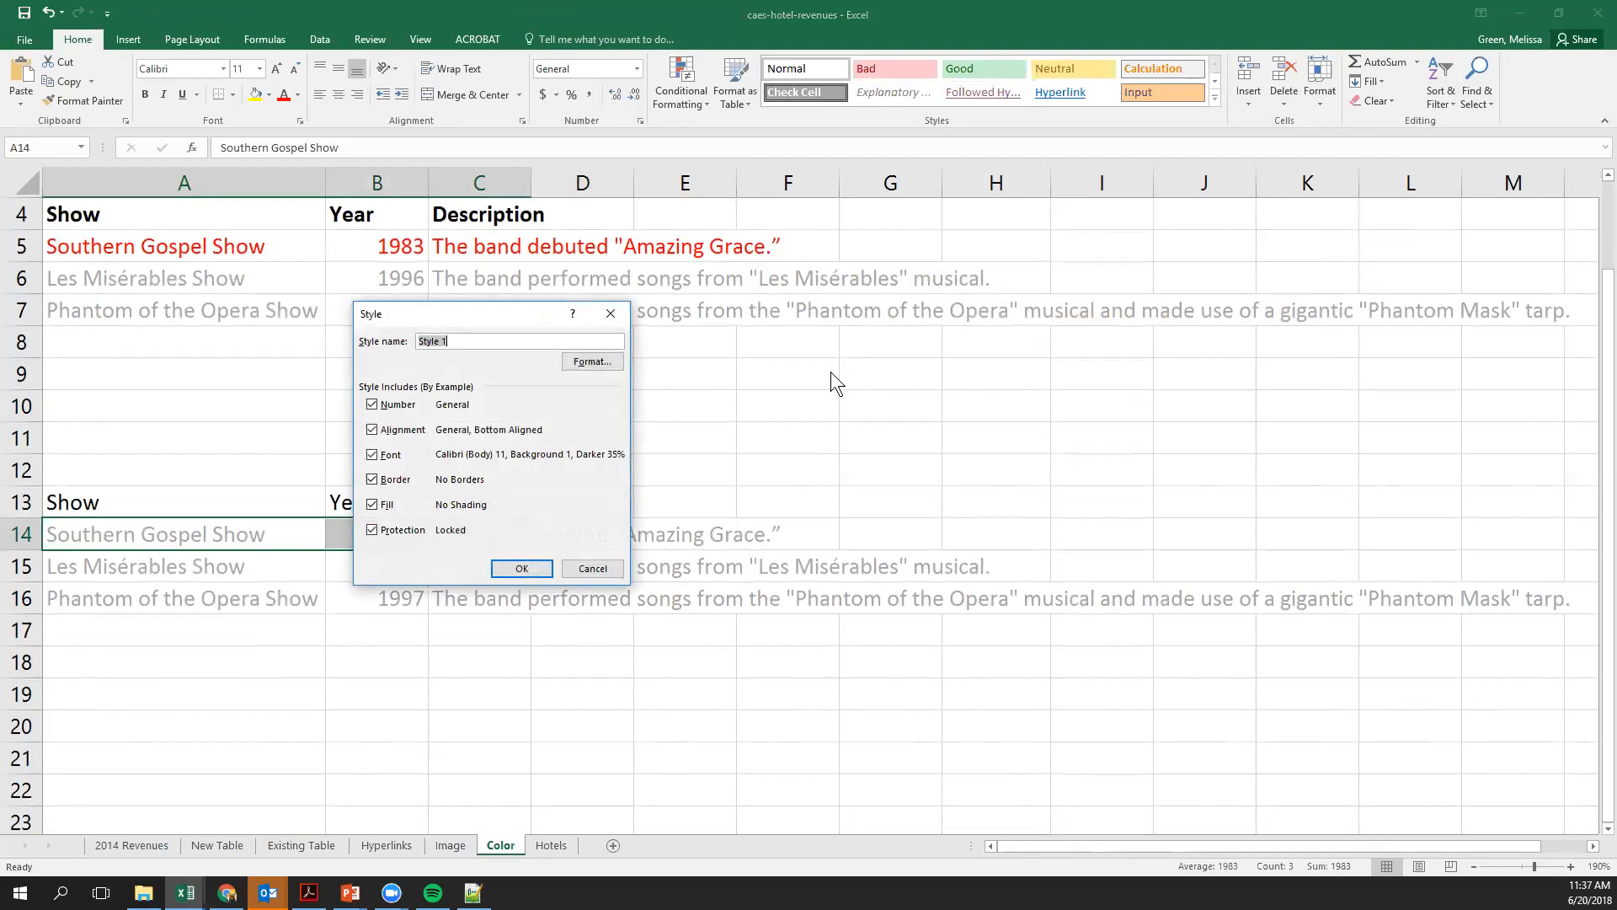
{"action": "type", "text": "Signature"}
Set the font color of the Signature cell style to standard red, review its fill and protection settings, and save the style
{"action": "left_click", "coordinate": [583, 361]}
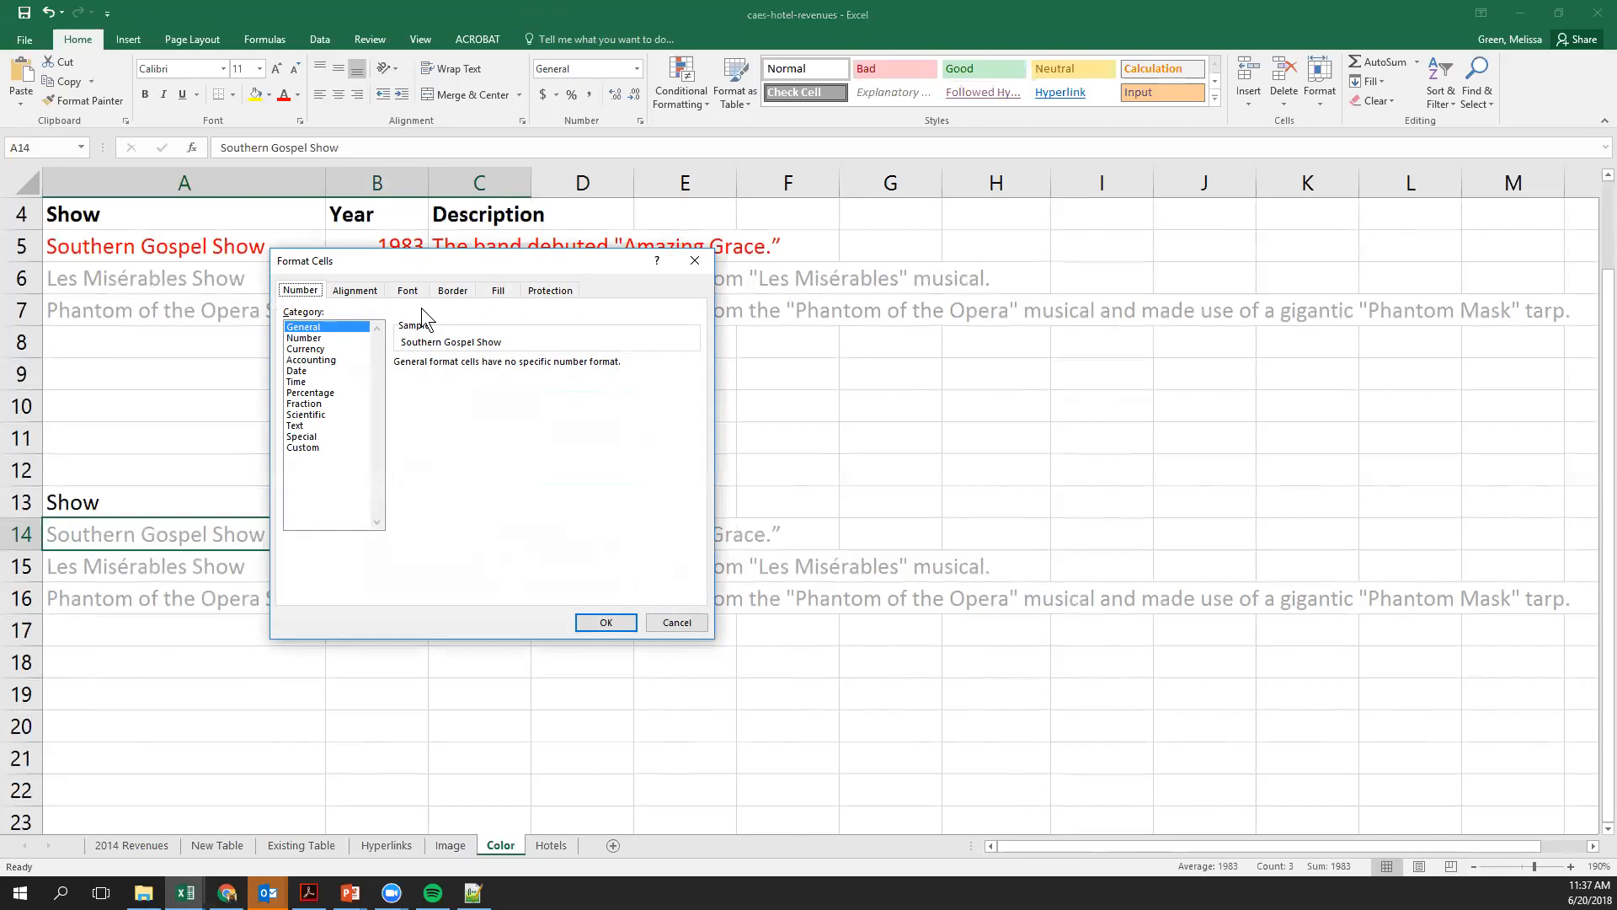
{"action": "key", "text": "ctrl+Tab"}
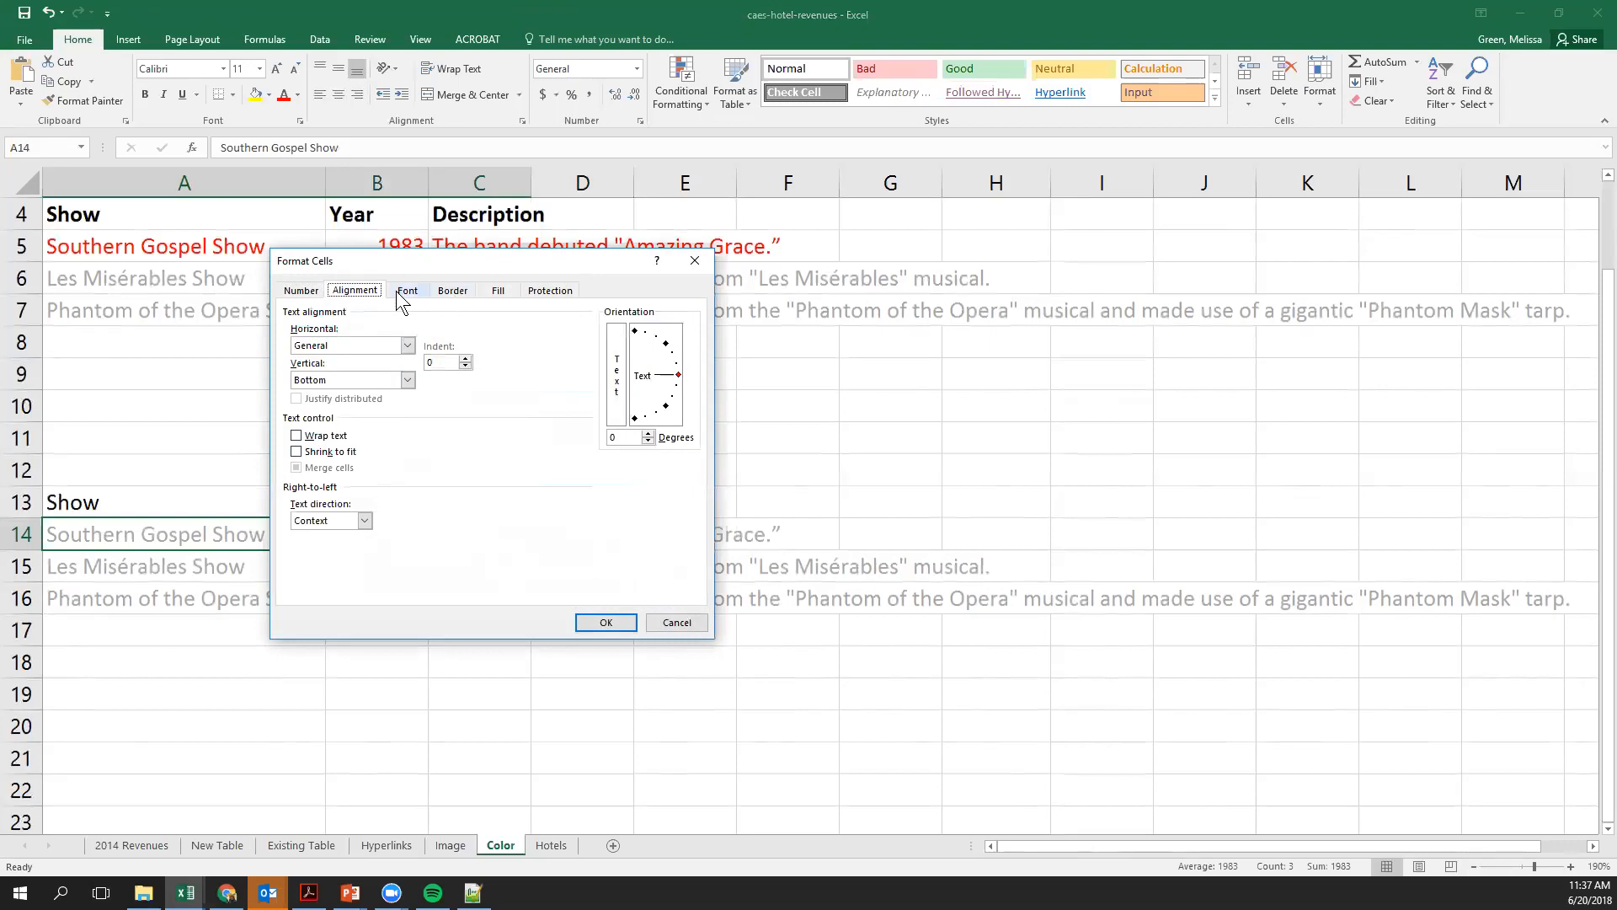
{"action": "left_click", "coordinate": [406, 290]}
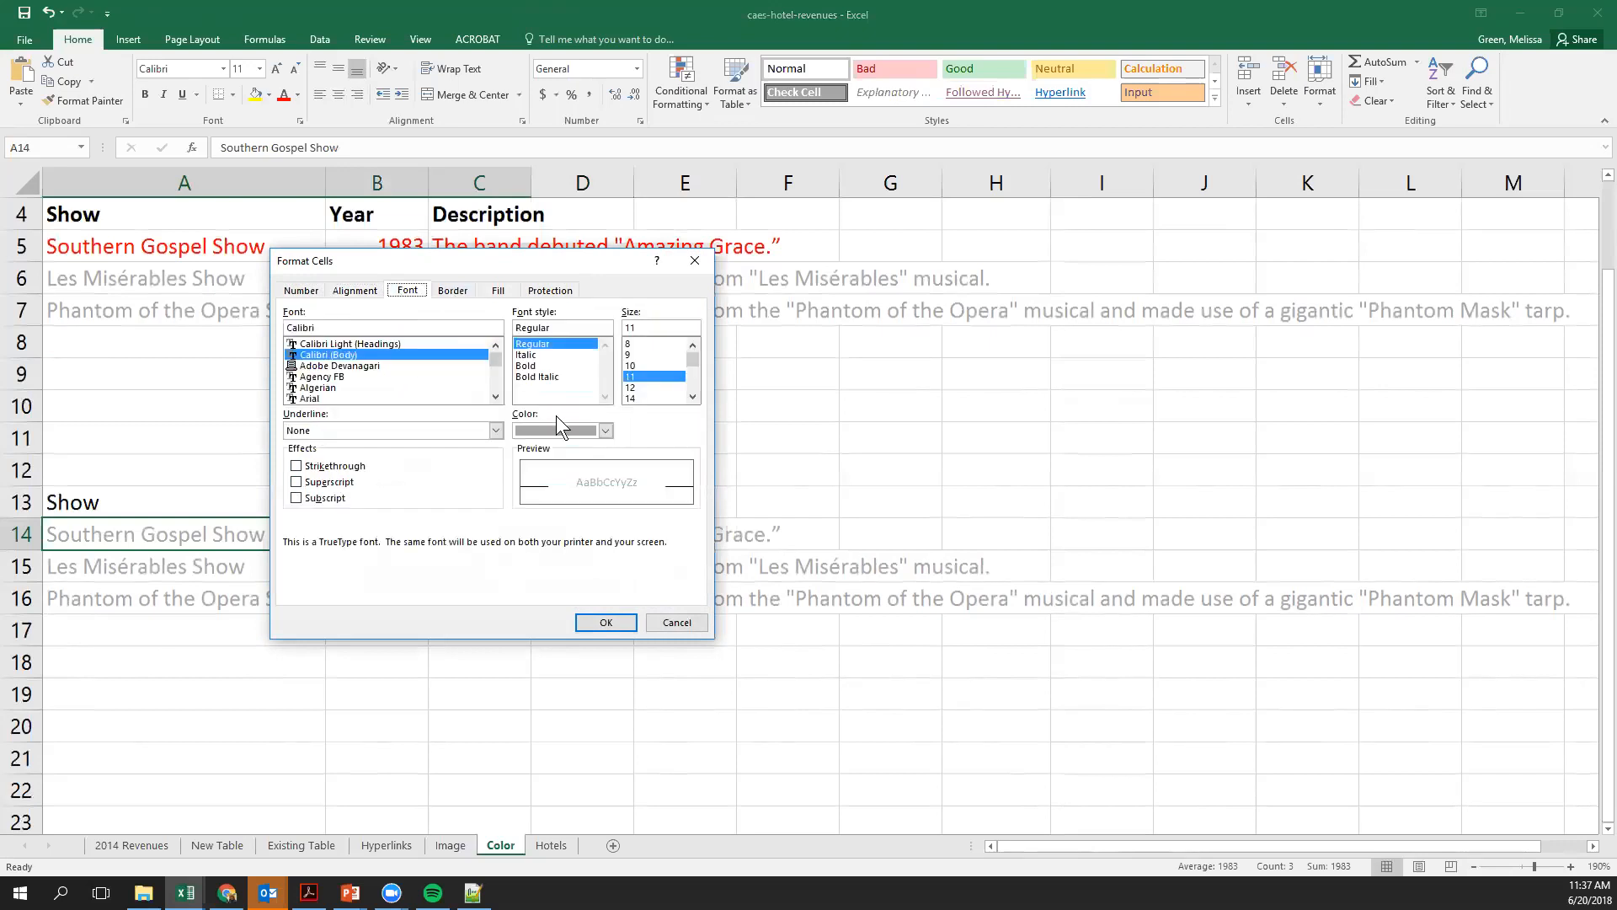
{"action": "left_click", "coordinate": [604, 431]}
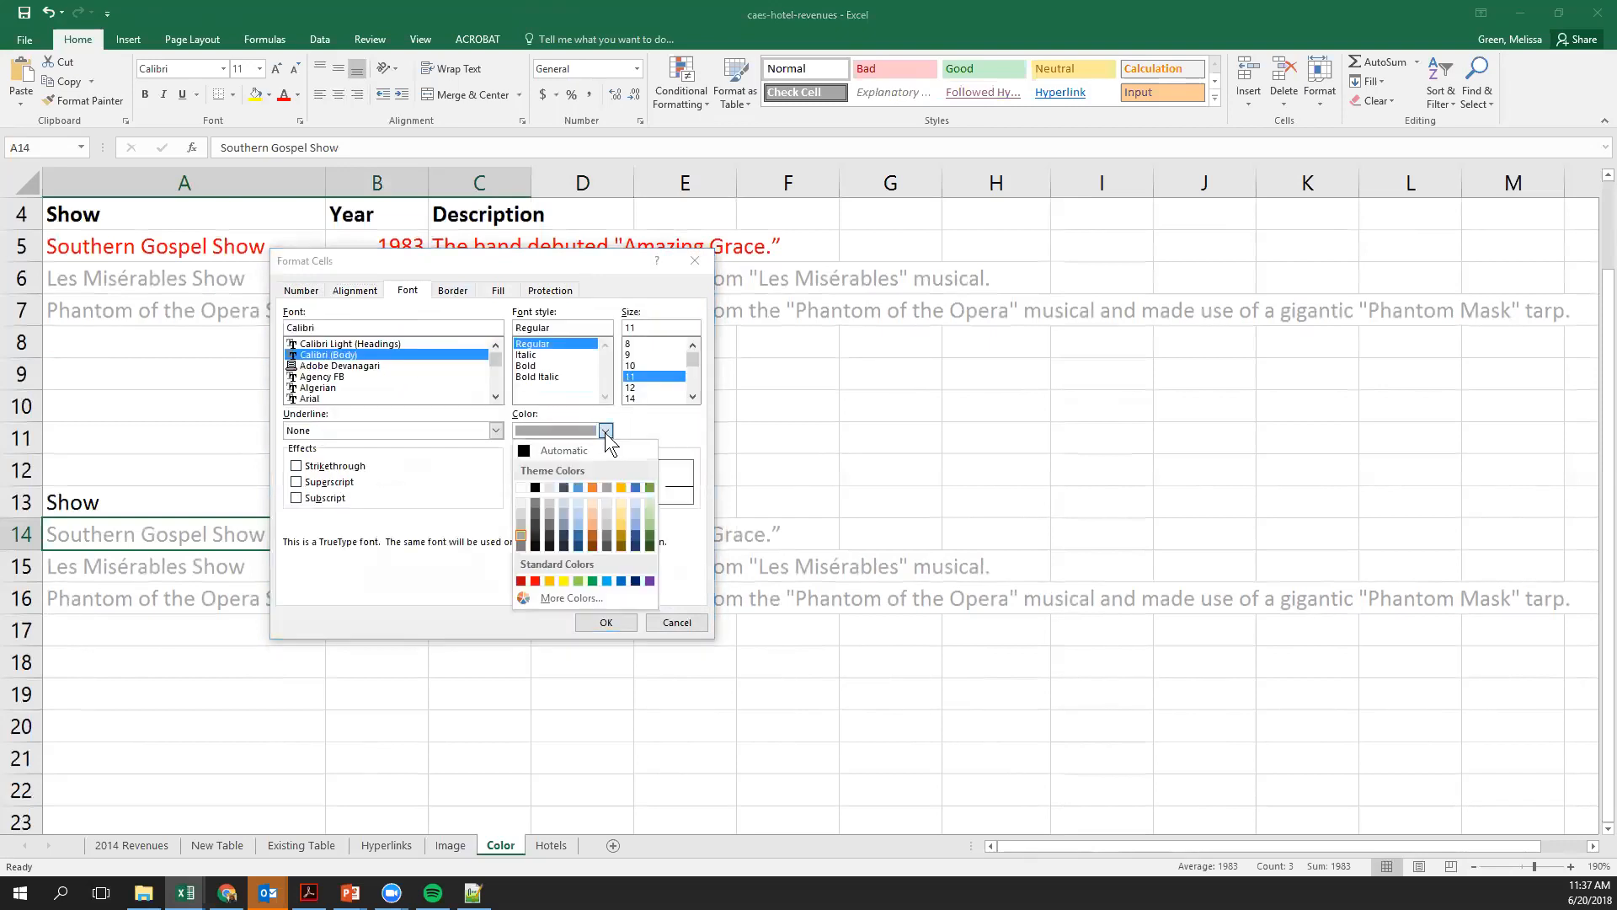
{"action": "left_click", "coordinate": [534, 581]}
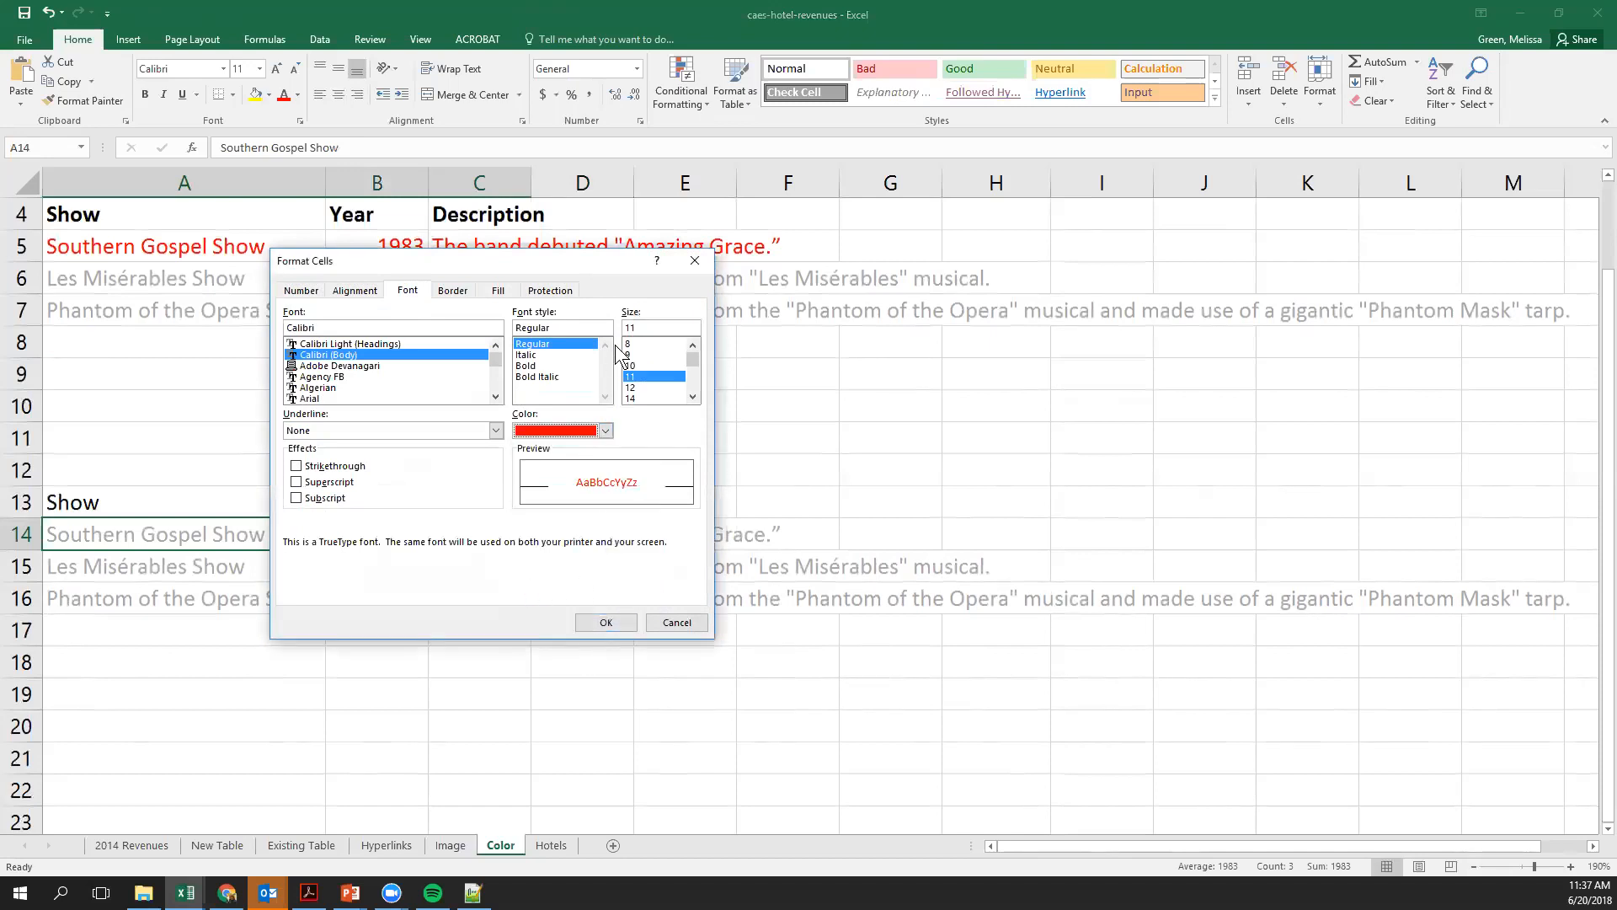
{"action": "left_click", "coordinate": [470, 290]}
{"action": "left_click", "coordinate": [502, 294]}
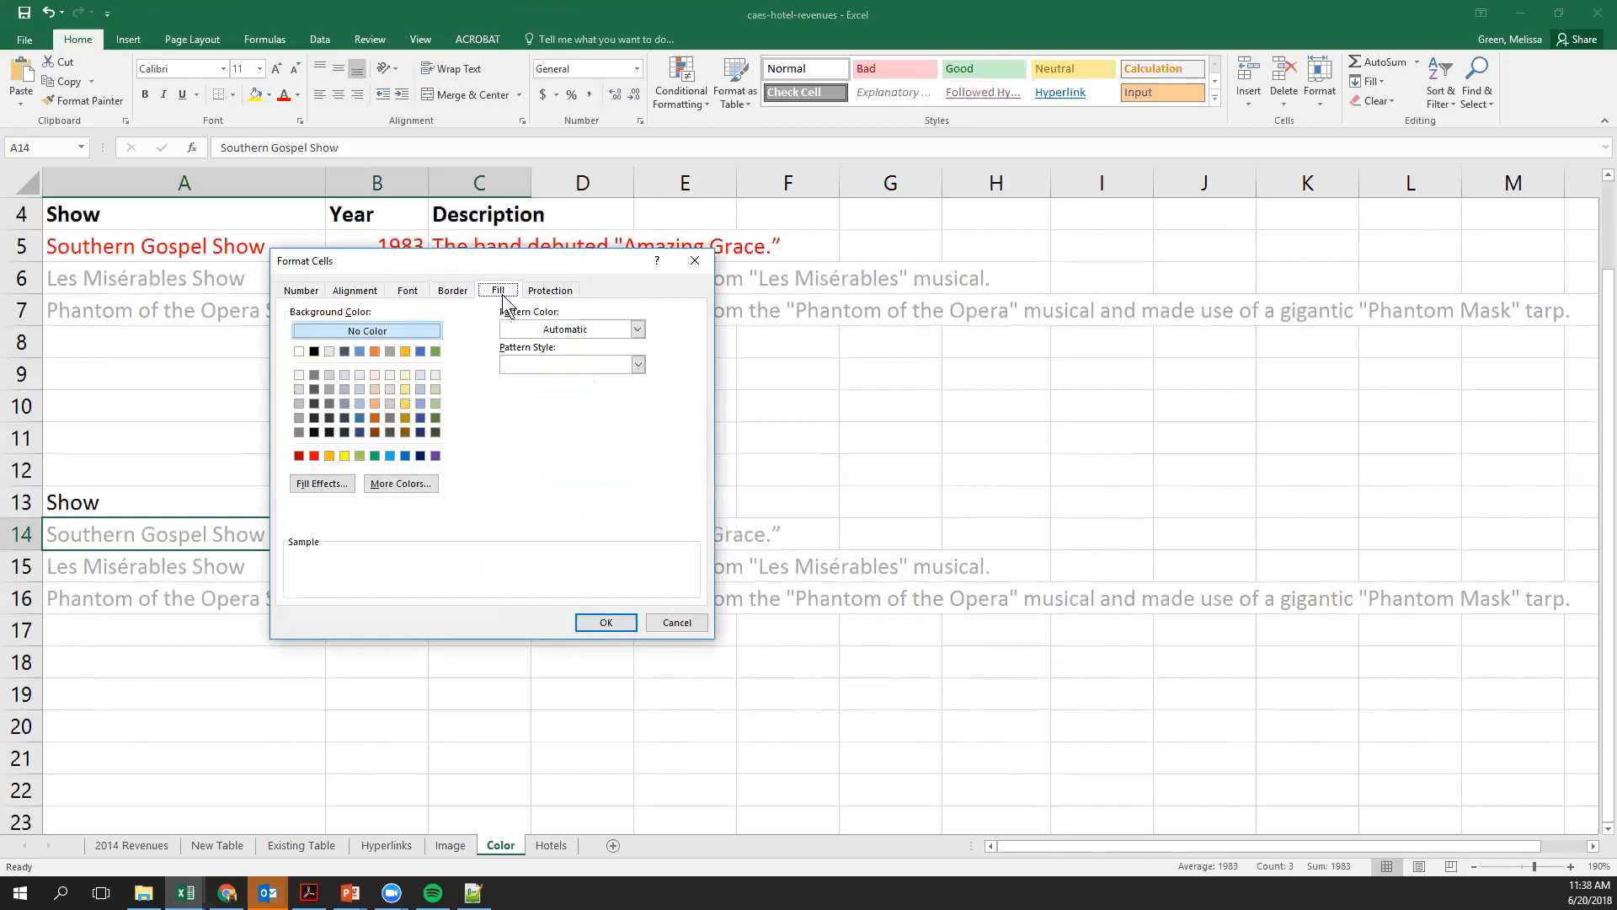
{"action": "left_click", "coordinate": [533, 295]}
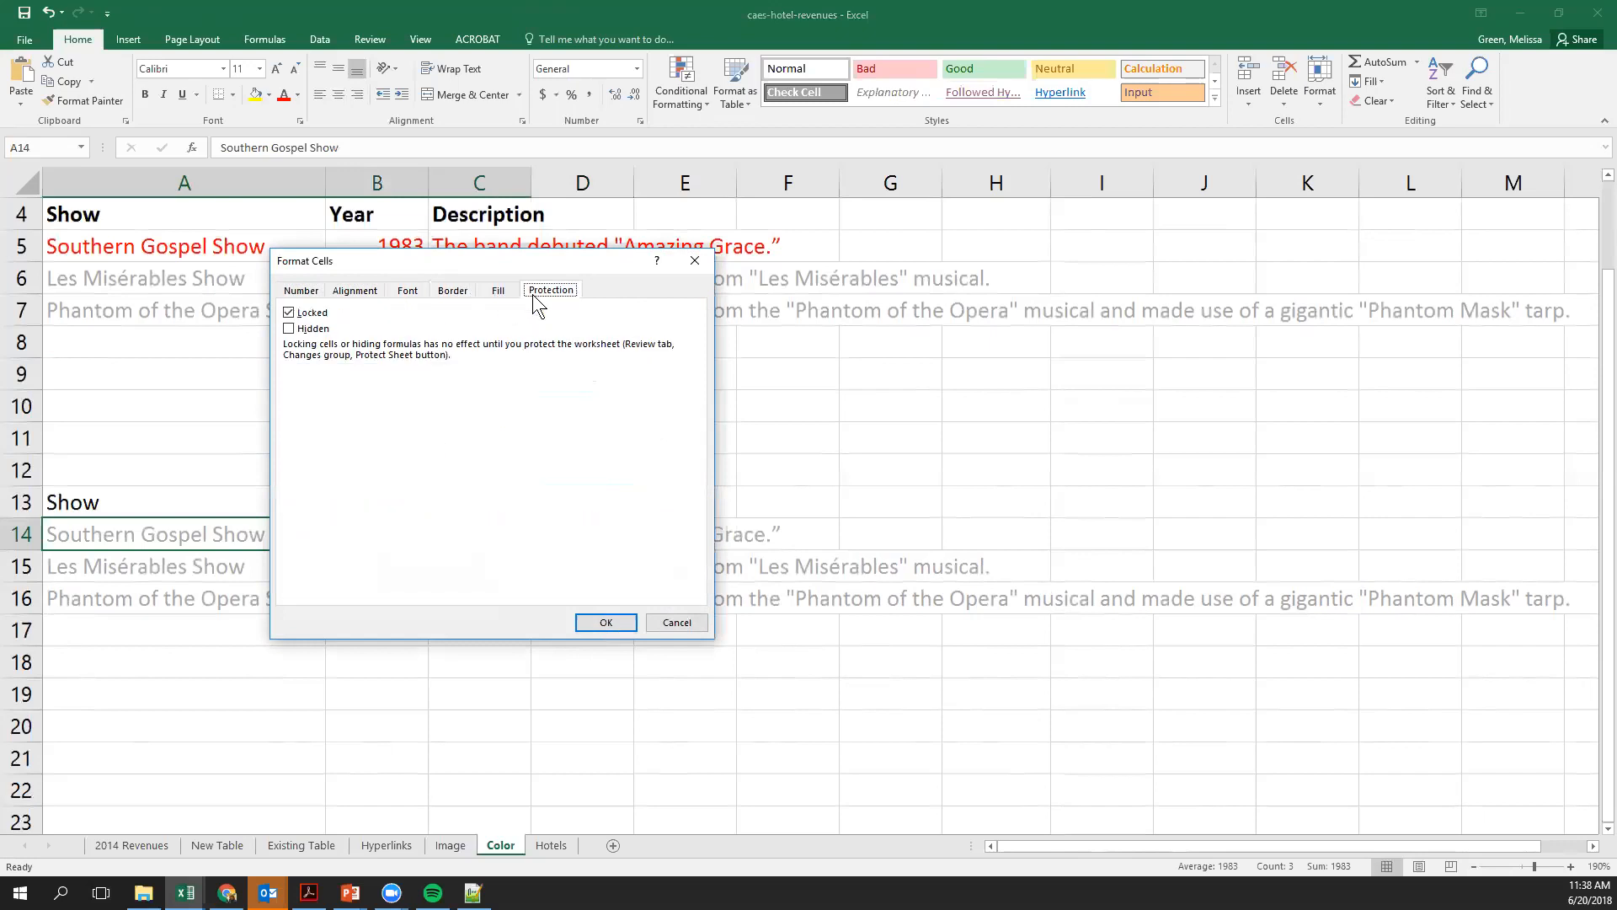
{"action": "left_click", "coordinate": [618, 624]}
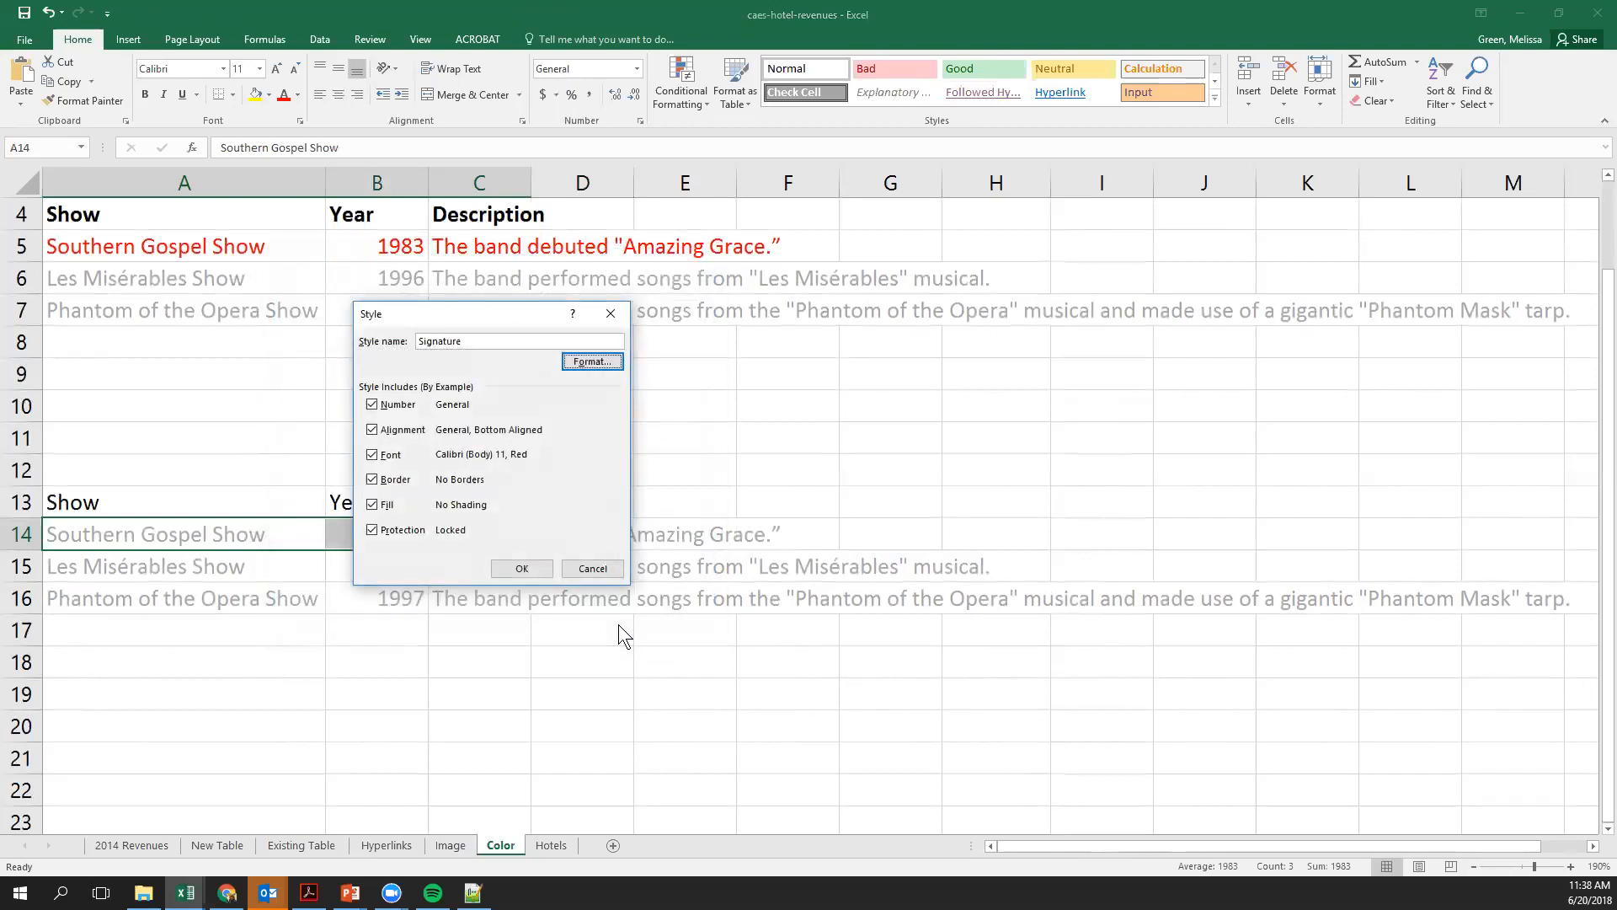
{"action": "left_click", "coordinate": [521, 569]}
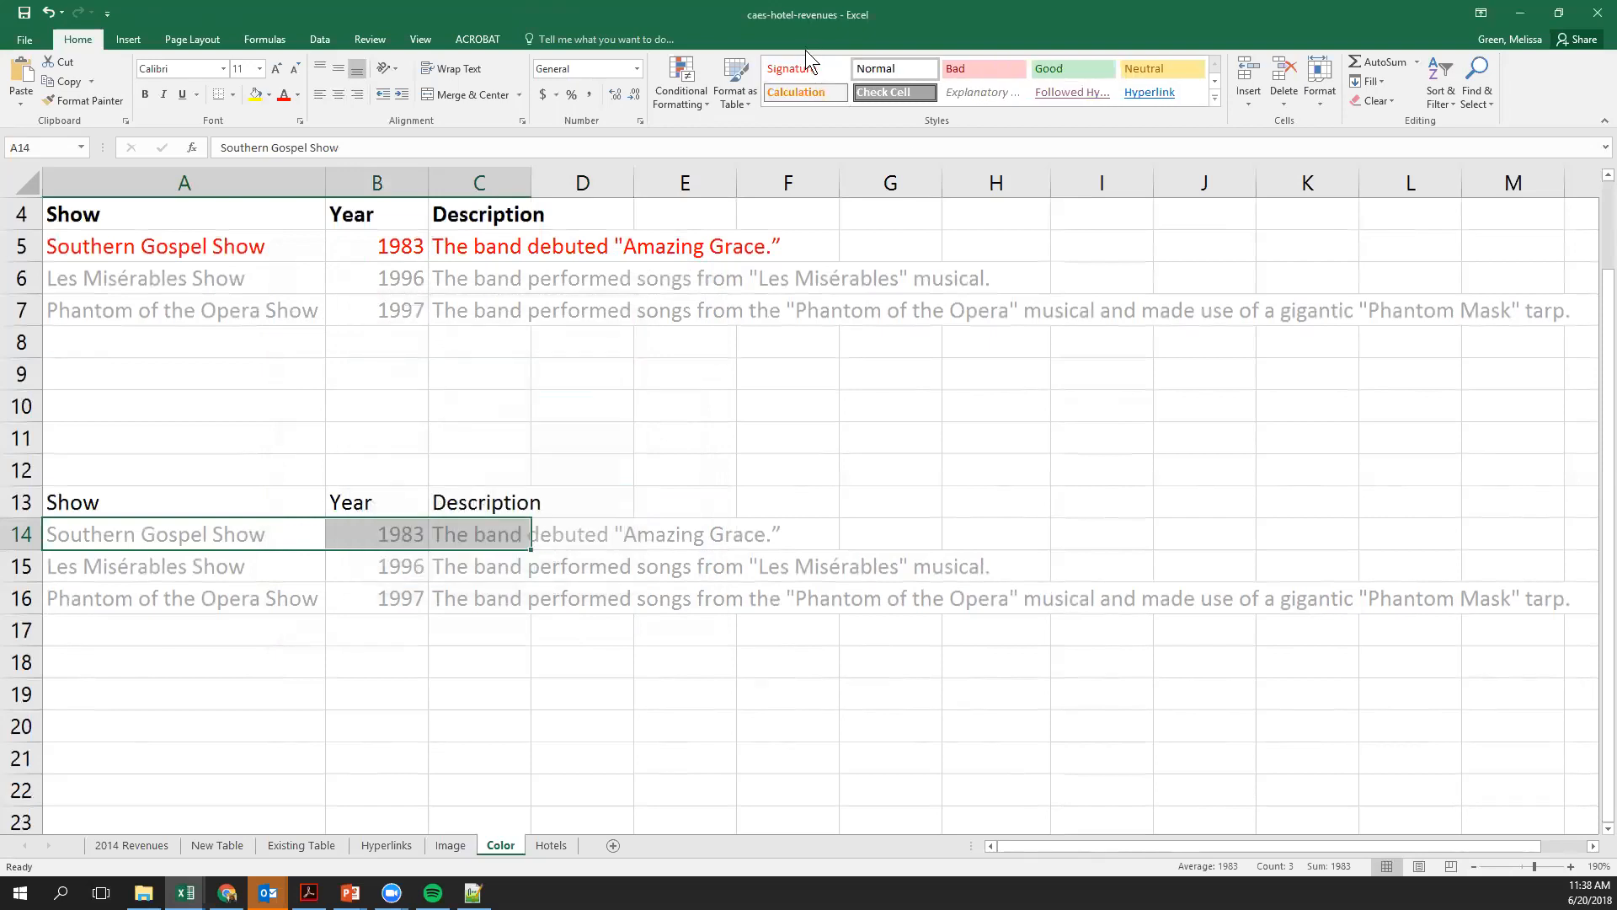
Apply the Signature cell style to the Southern Gospel Show cells A14:C14
{"action": "left_click", "coordinate": [821, 67]}
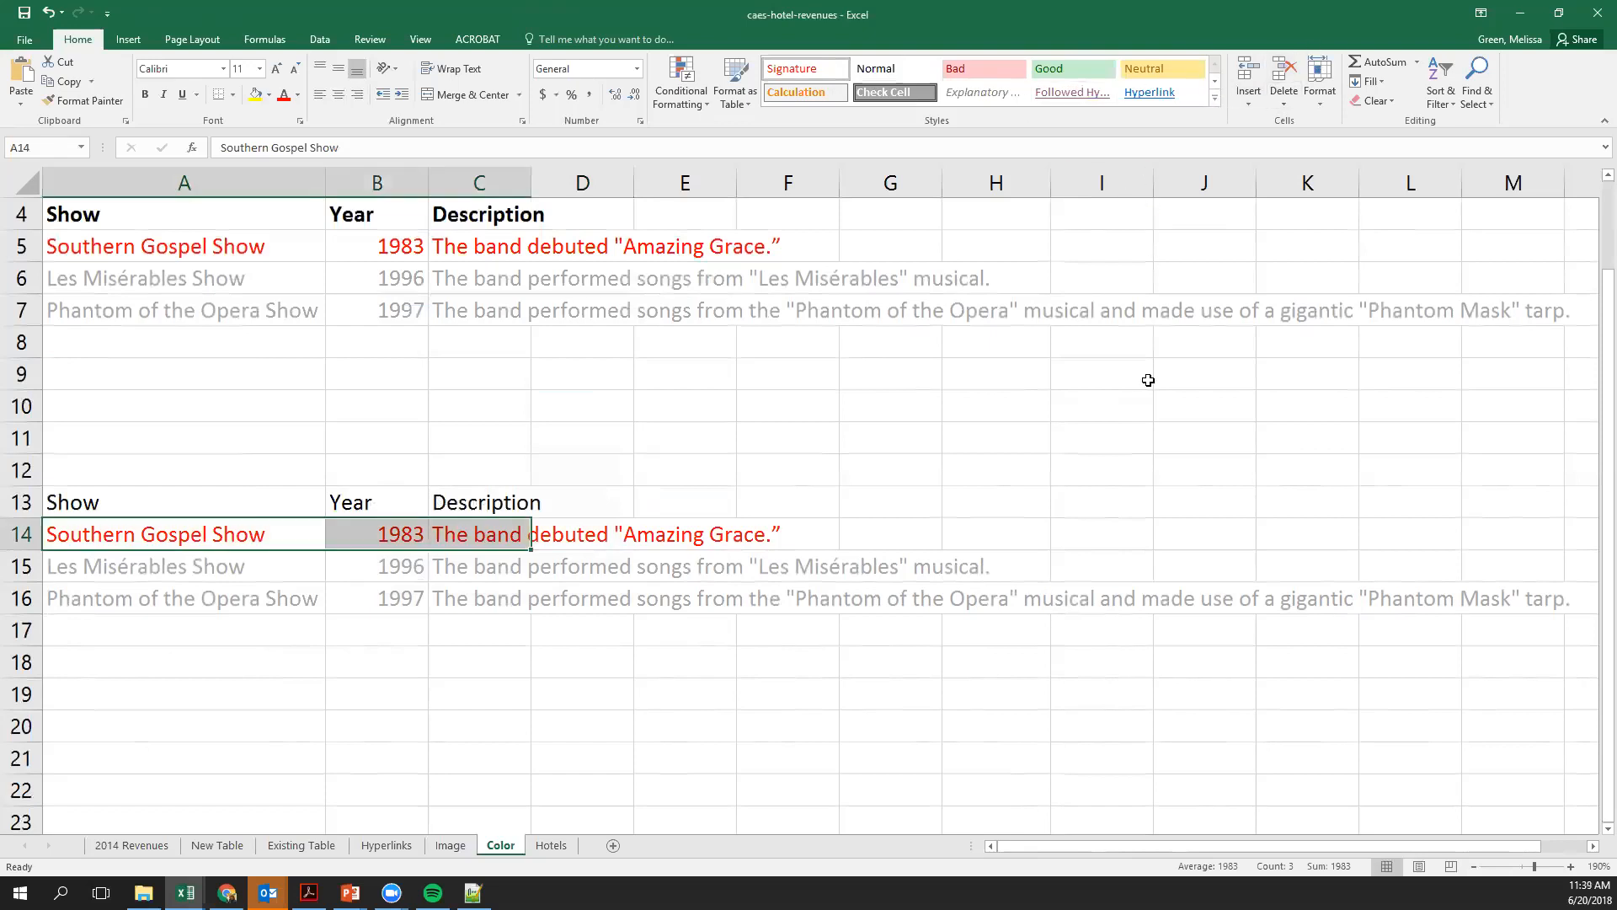
{"action": "scroll", "coordinate": [1147, 380], "scroll_direction": "up", "scroll_amount": 1}
{"action": "scroll", "coordinate": [1148, 380], "scroll_direction": "down", "scroll_amount": 1}
{"action": "scroll", "coordinate": [726, 395], "scroll_direction": "up", "scroll_amount": 1}
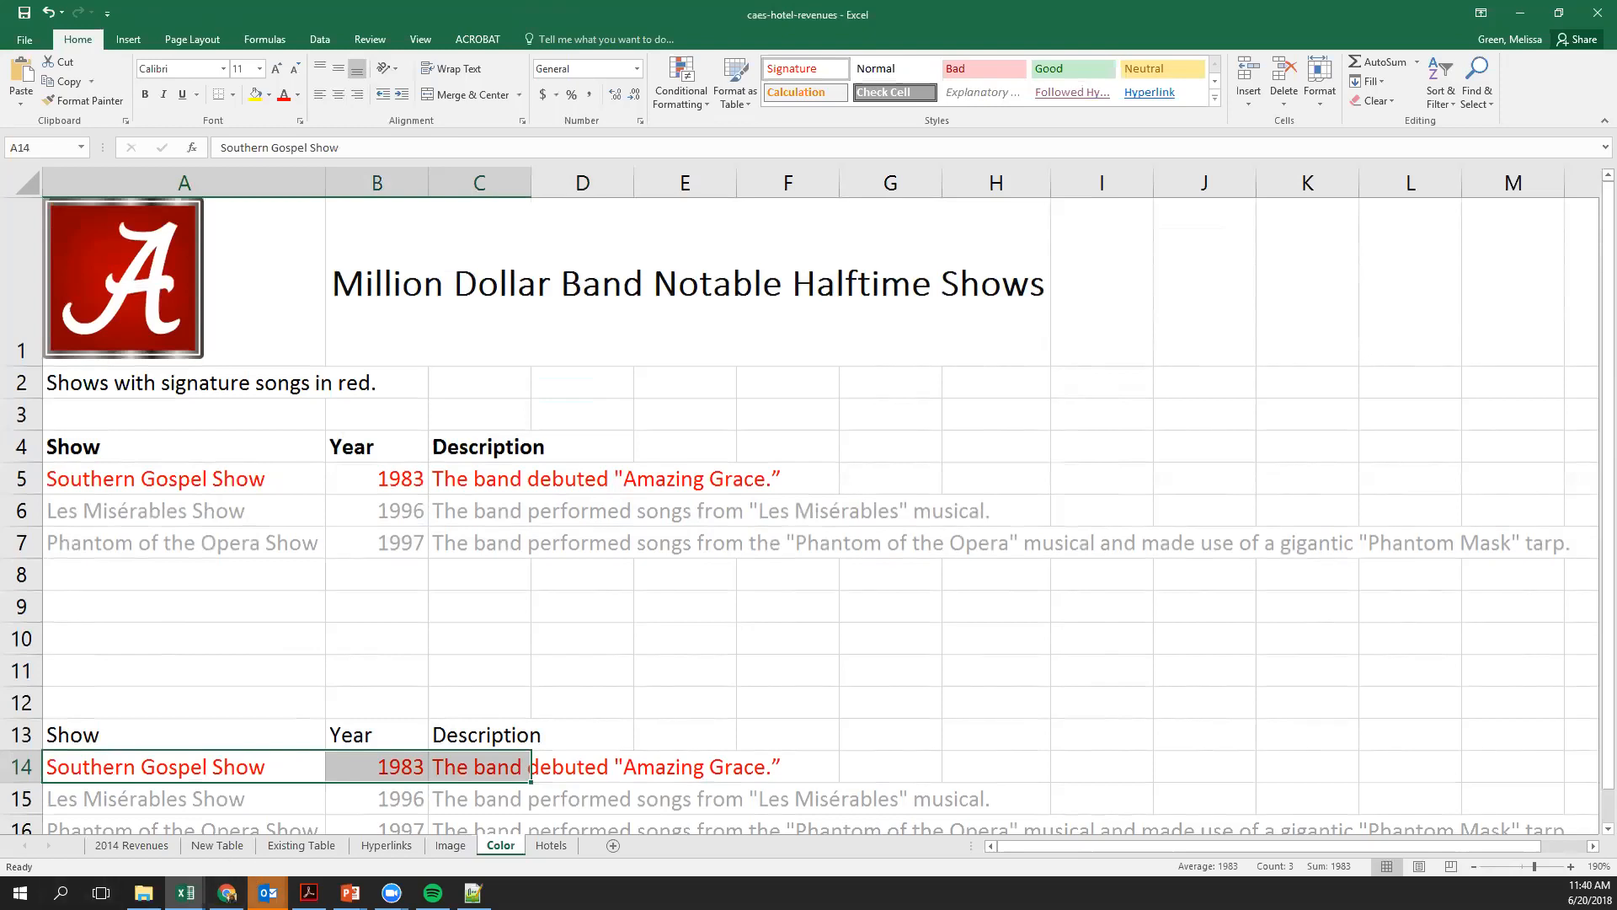
Switch to Landon Hotel Revenues.pdf in Acrobat and examine how the document, table, title row and header row cells are tagged
{"action": "left_click", "coordinate": [310, 892]}
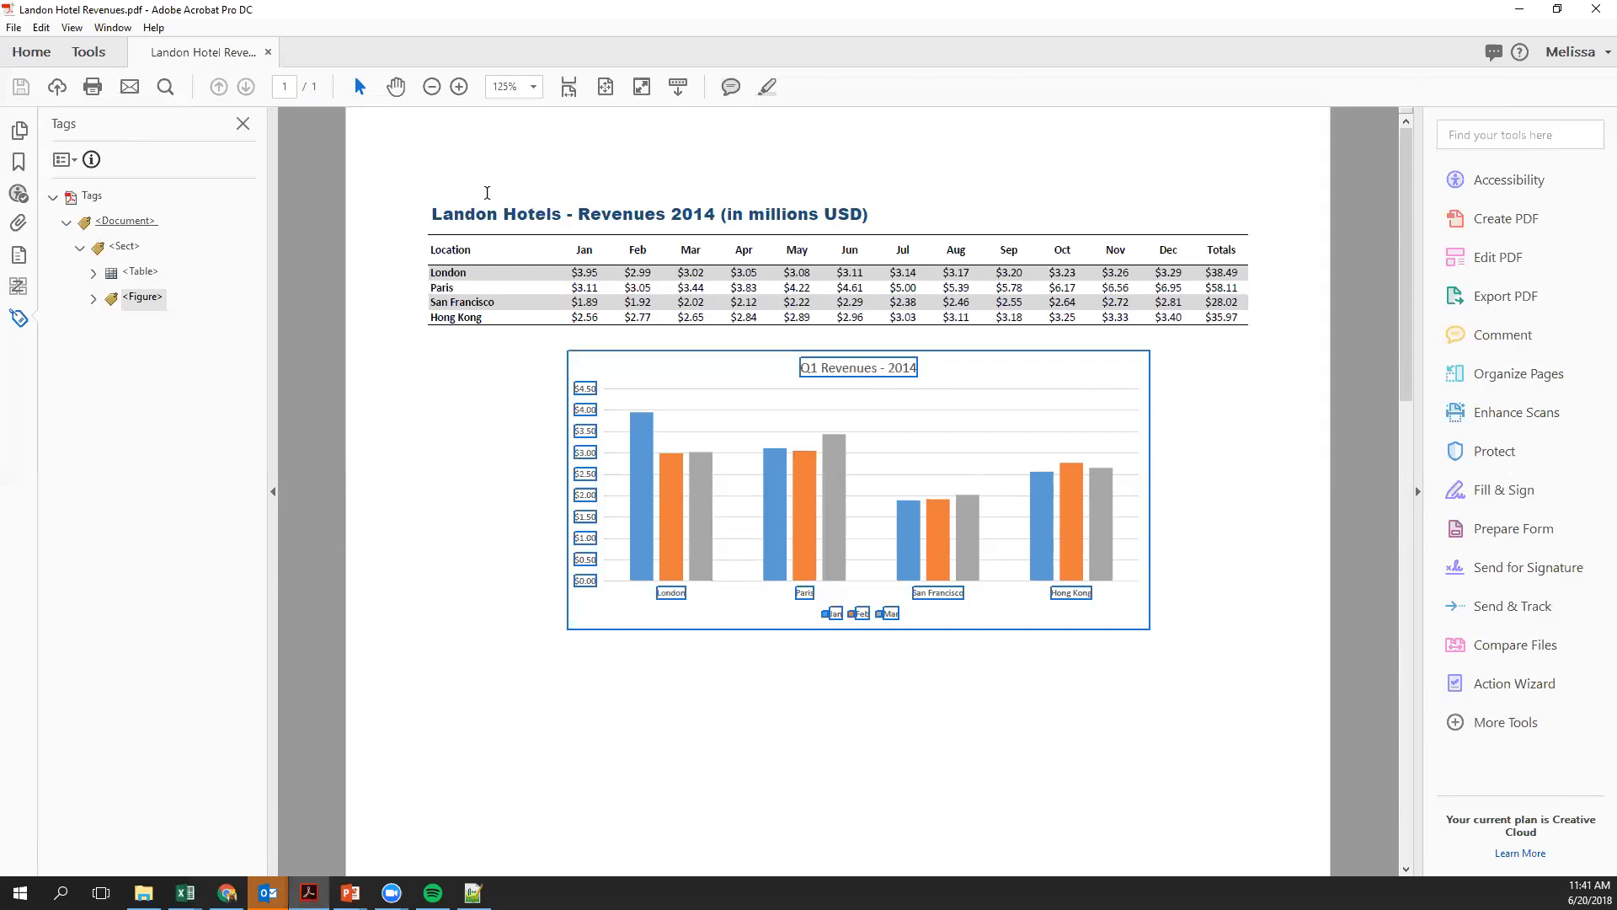
{"action": "left_click", "coordinate": [126, 221]}
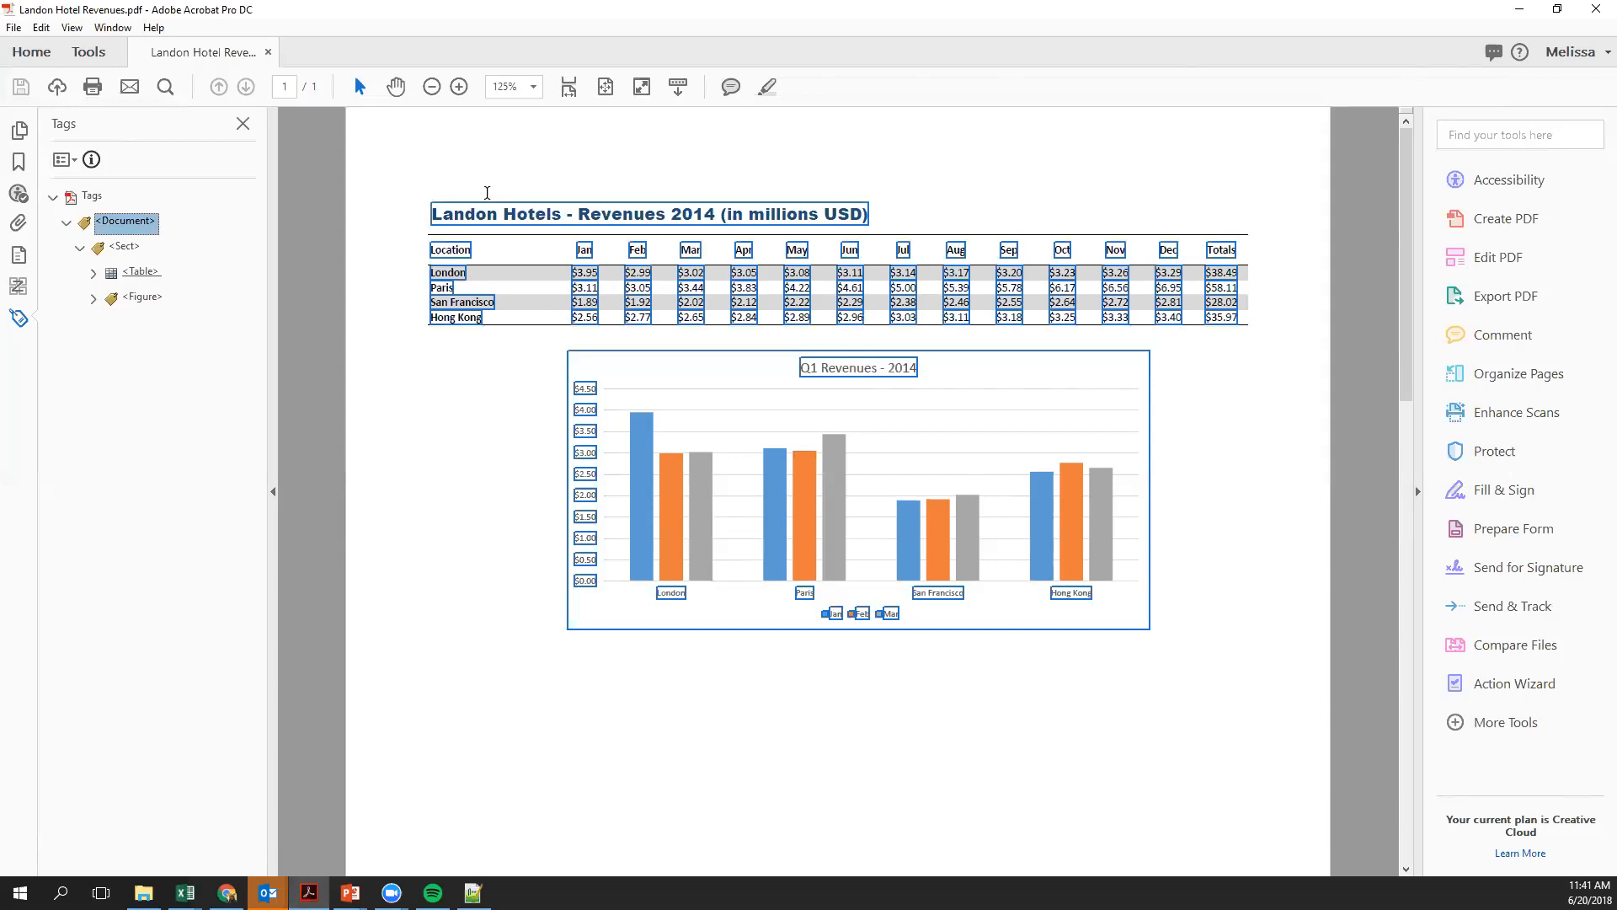
{"action": "left_click", "coordinate": [141, 271]}
{"action": "left_click", "coordinate": [142, 297]}
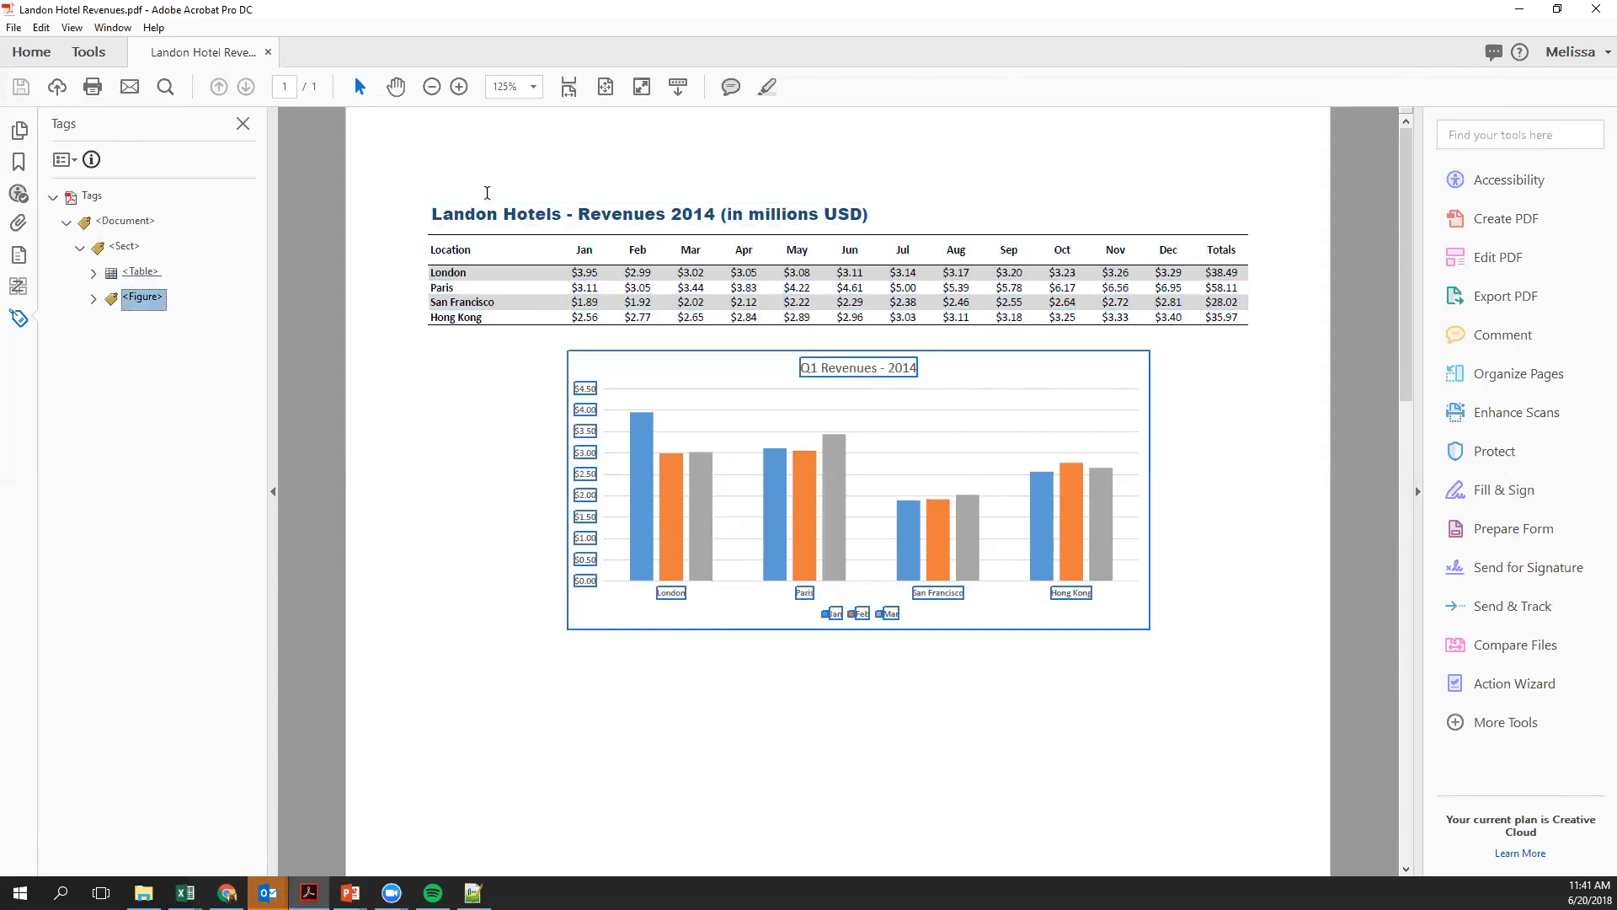
{"action": "left_click", "coordinate": [94, 273]}
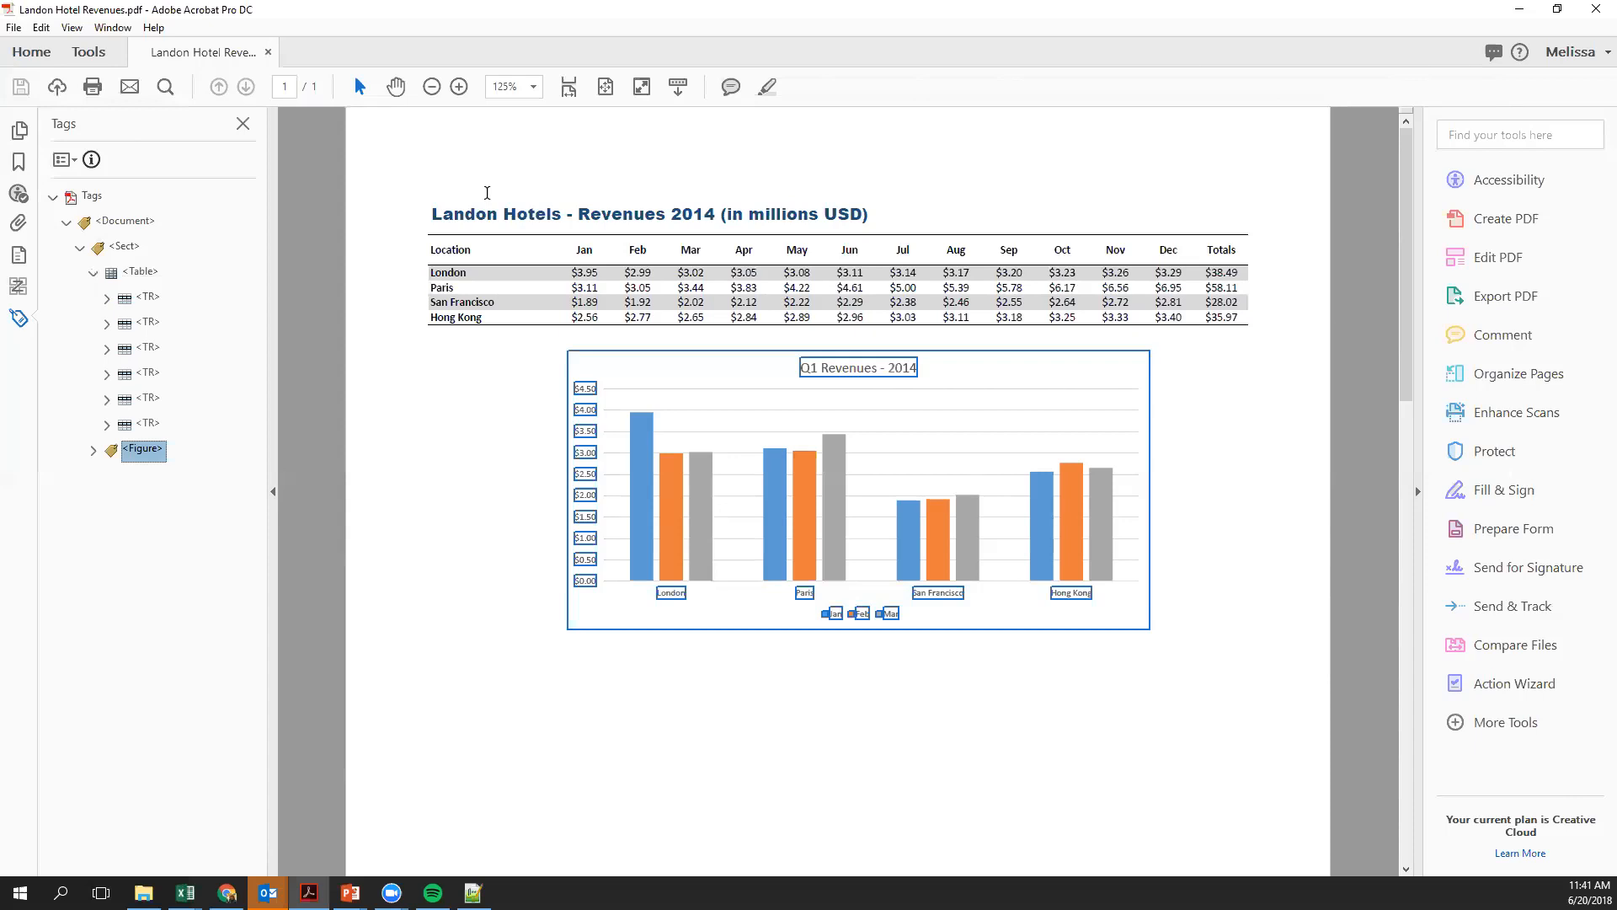
{"action": "left_click", "coordinate": [107, 298]}
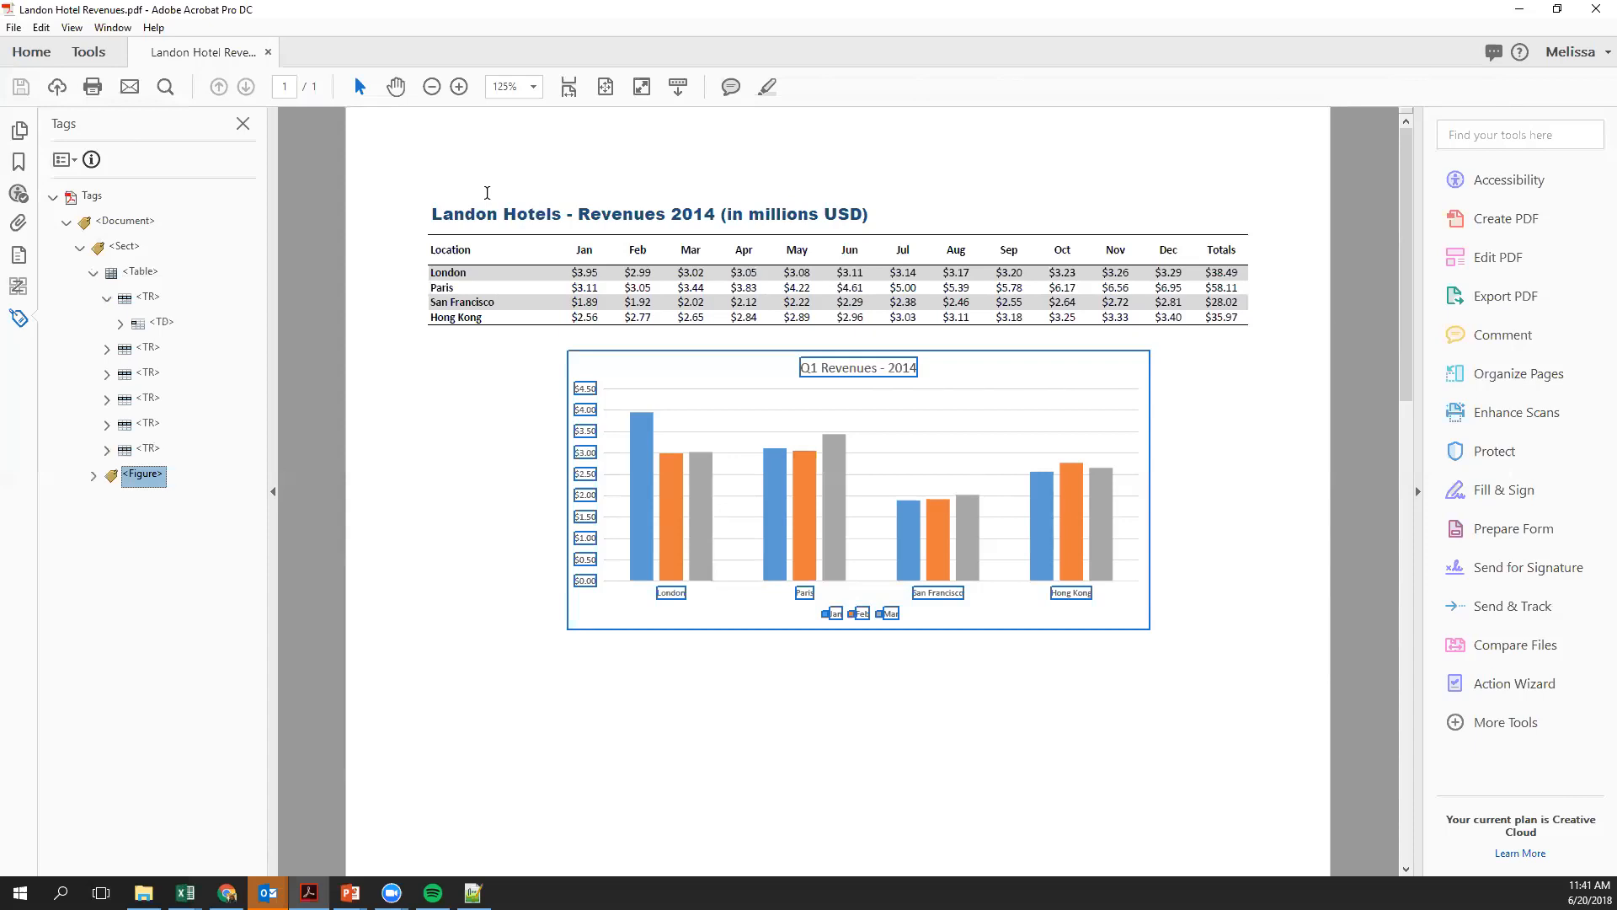
{"action": "left_click", "coordinate": [148, 297]}
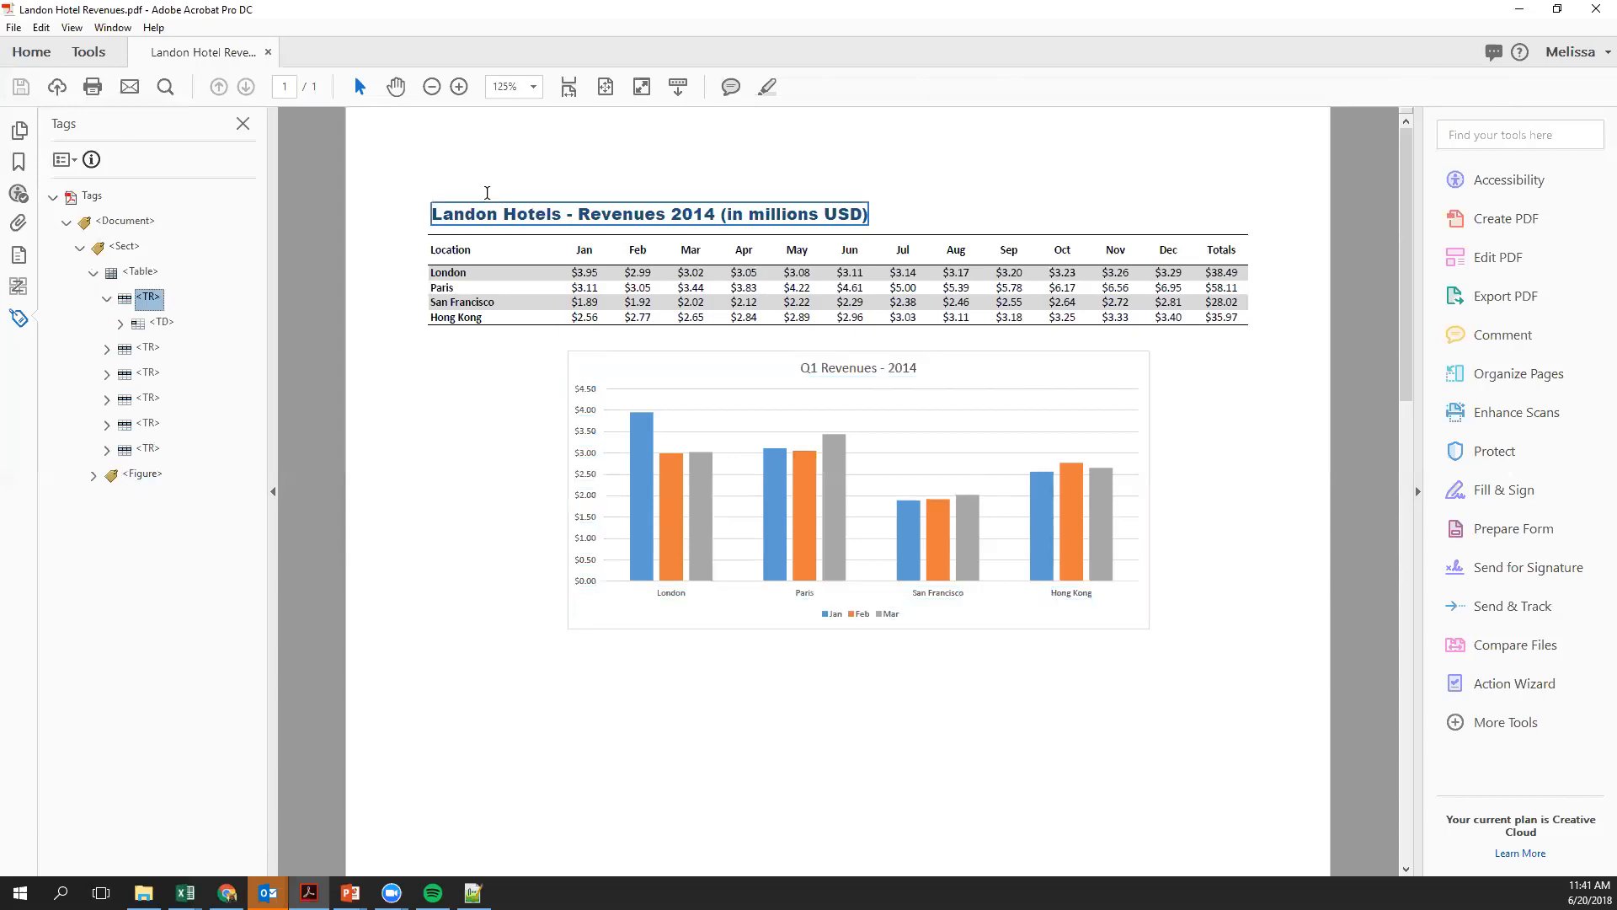
{"action": "left_click", "coordinate": [107, 349]}
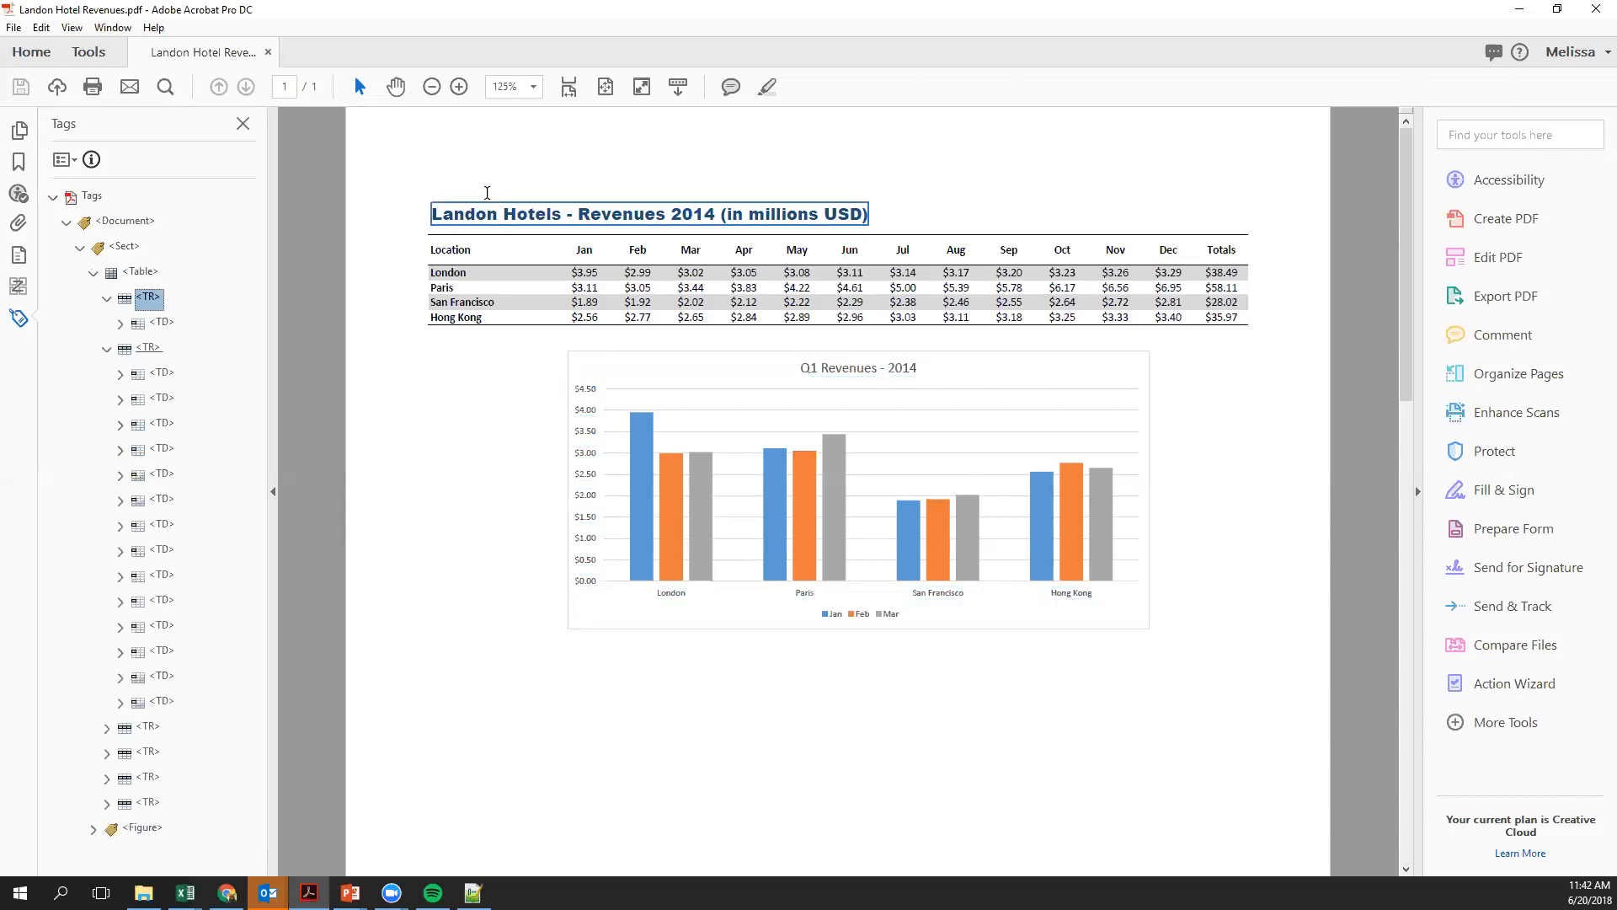
{"action": "left_click", "coordinate": [148, 347]}
{"action": "key", "text": "Down"}
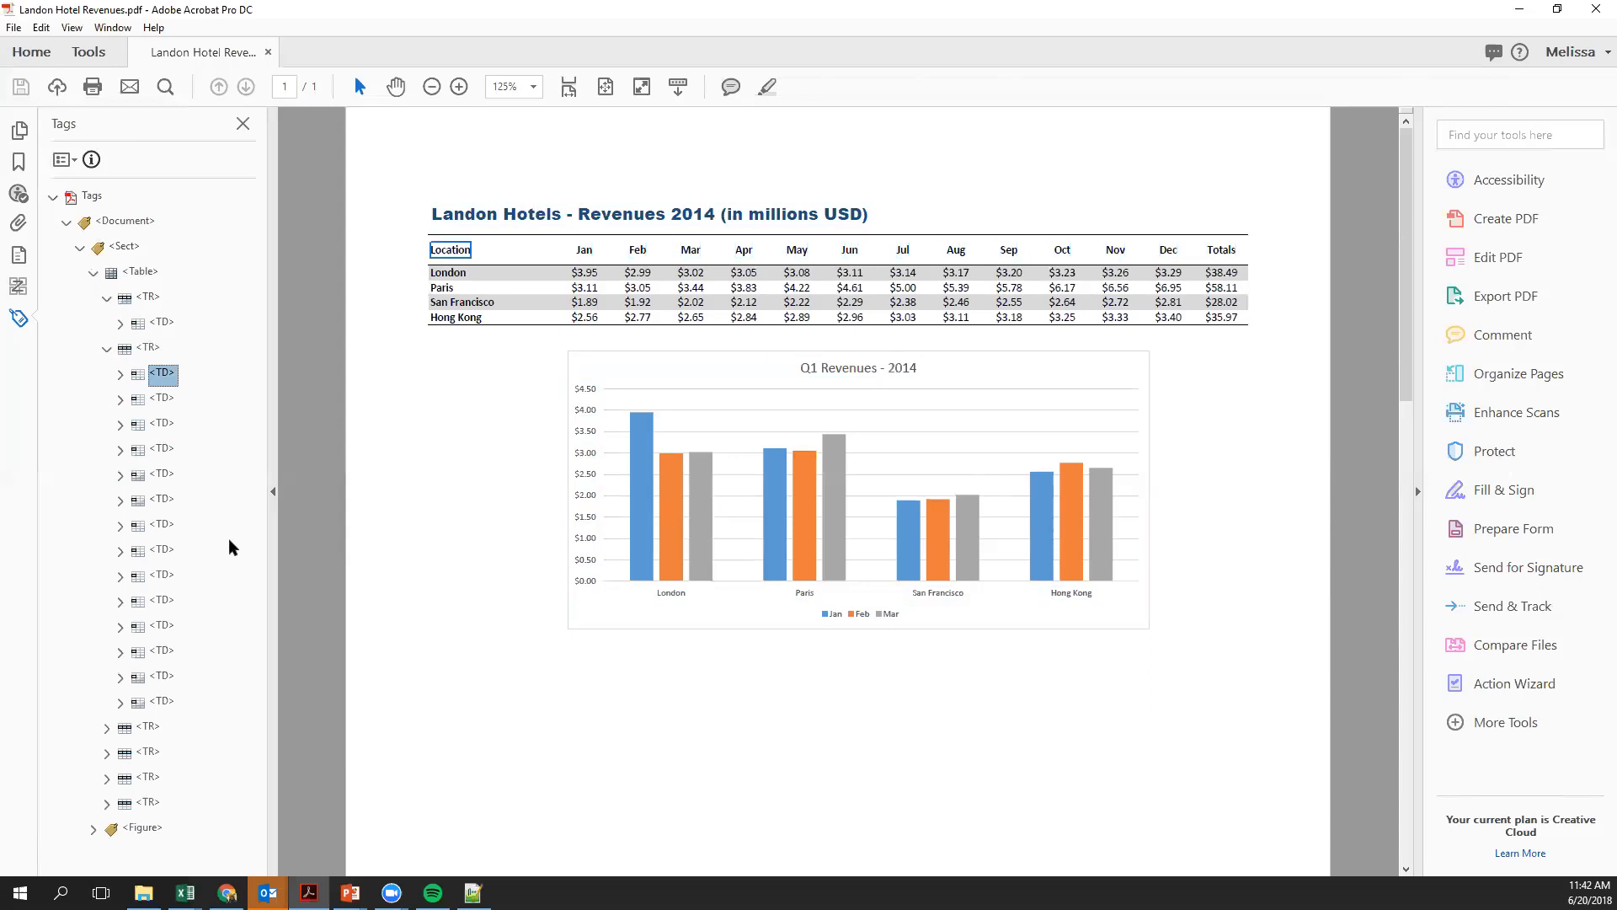
Examine the chart's Figure tag and the Art tags nested inside it
{"action": "left_click", "coordinate": [140, 829]}
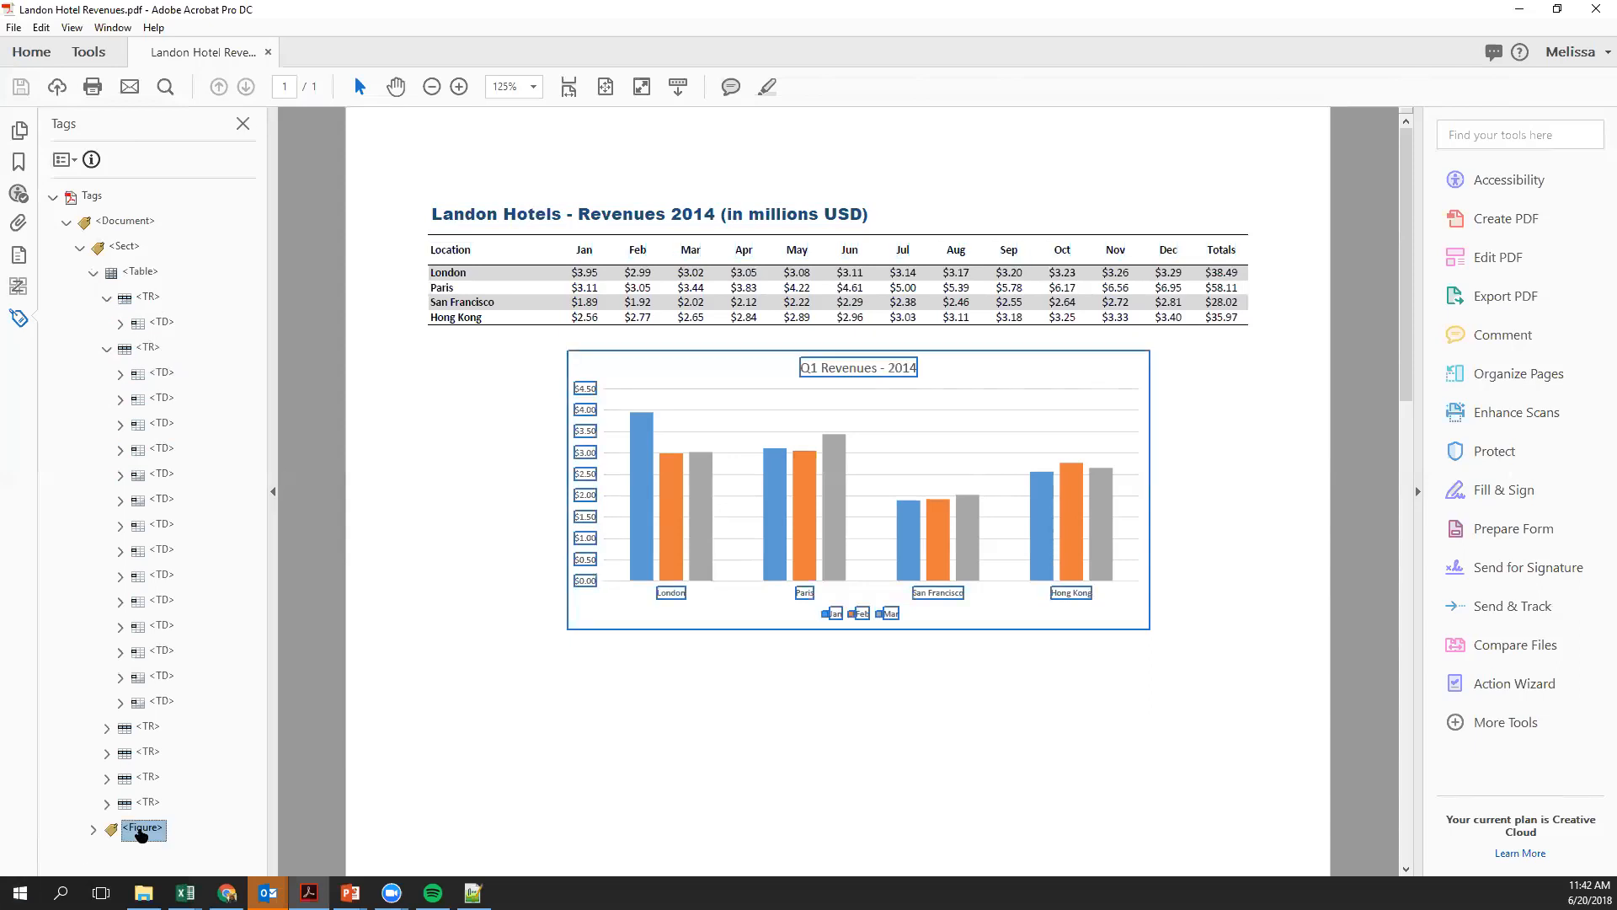
{"action": "left_click", "coordinate": [94, 830]}
{"action": "scroll", "coordinate": [228, 783], "scroll_direction": "down", "scroll_amount": 6}
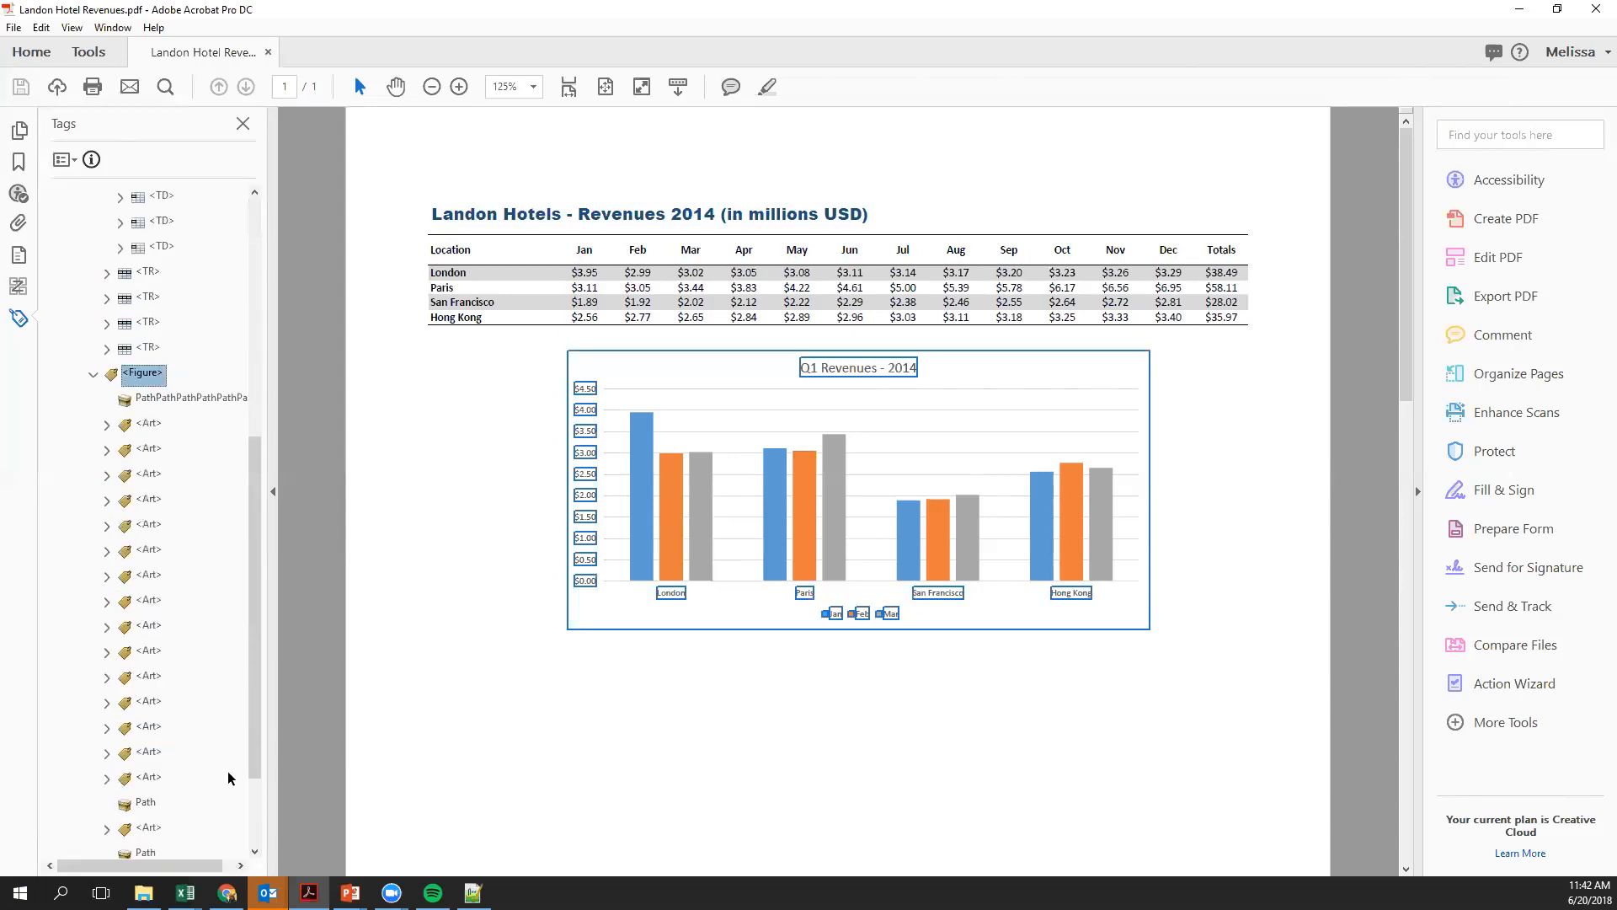
{"action": "left_click", "coordinate": [107, 424]}
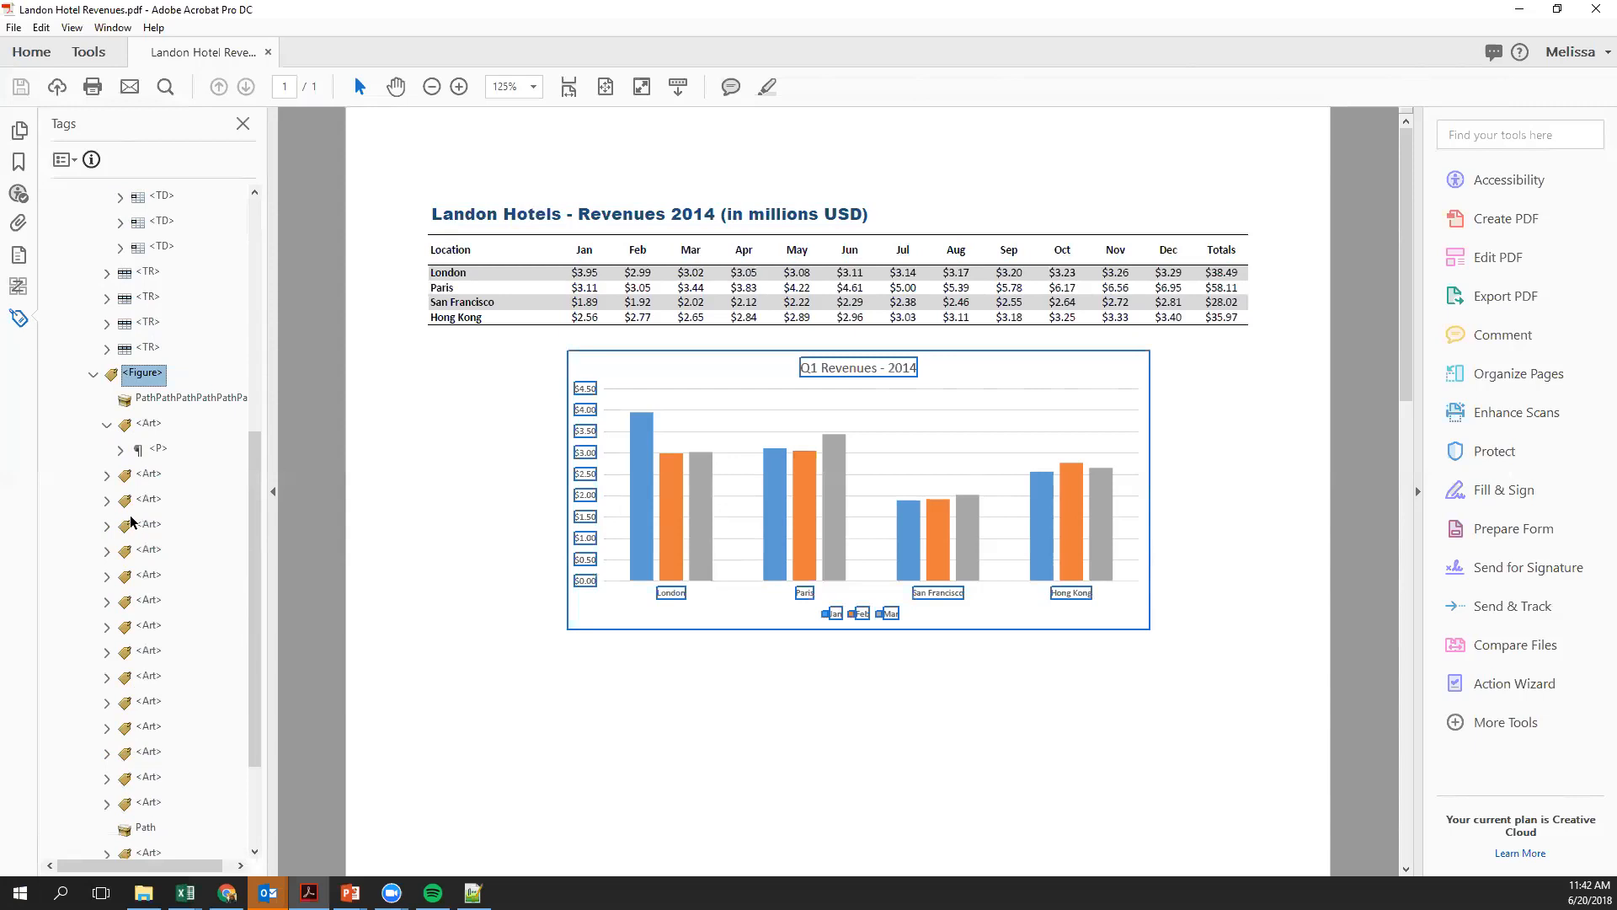
{"action": "left_click", "coordinate": [108, 526]}
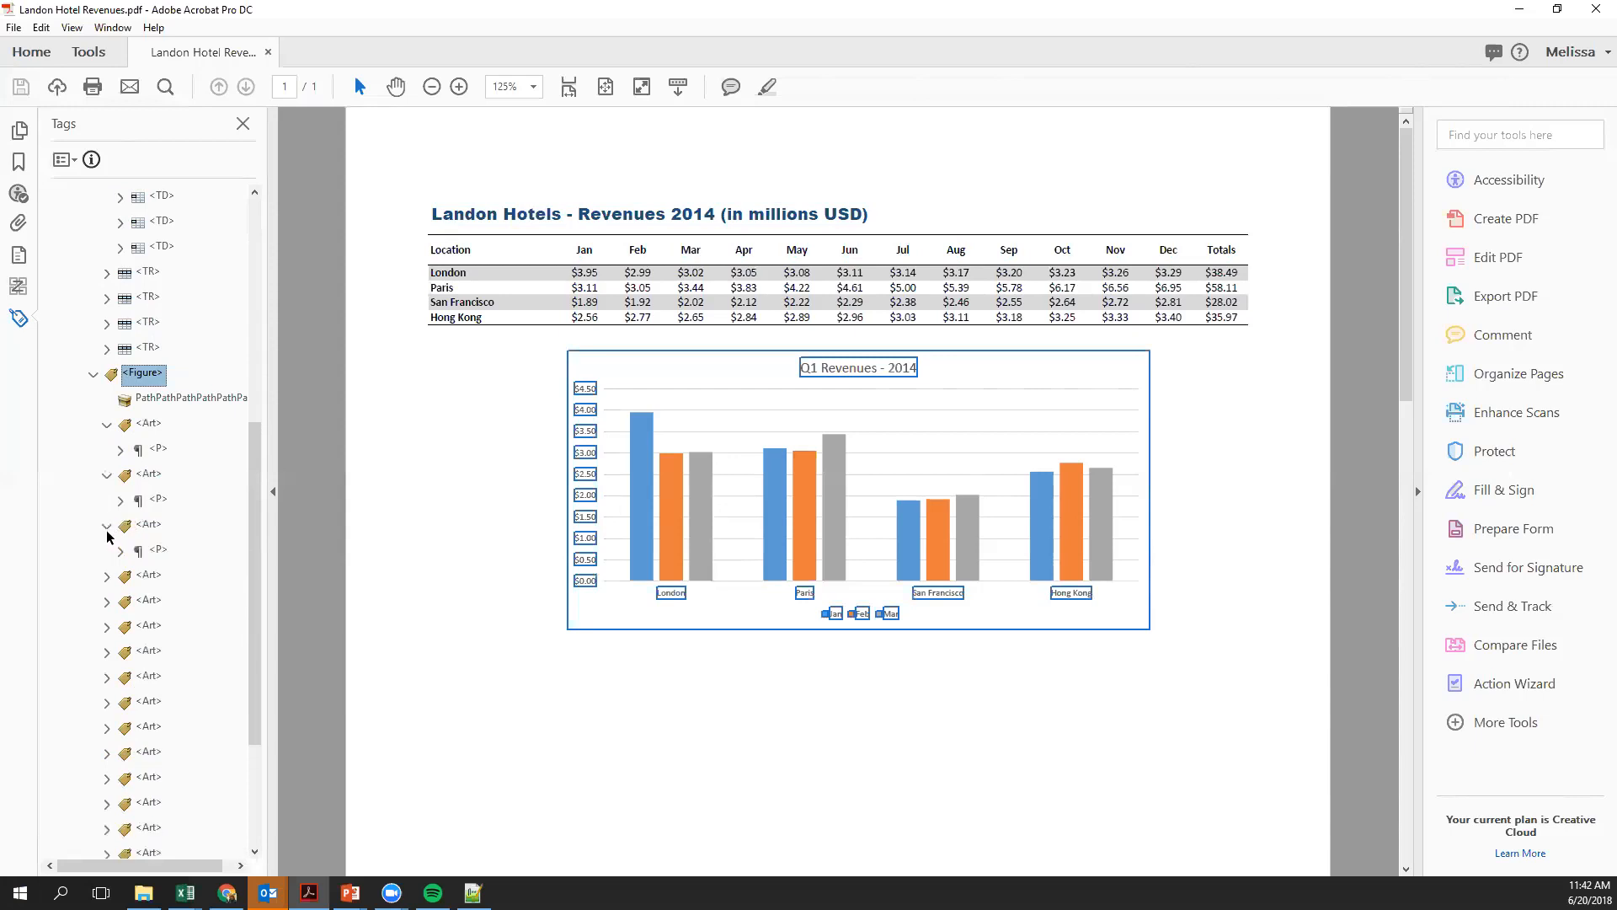
{"action": "scroll", "coordinate": [264, 553], "scroll_direction": "up", "scroll_amount": 6}
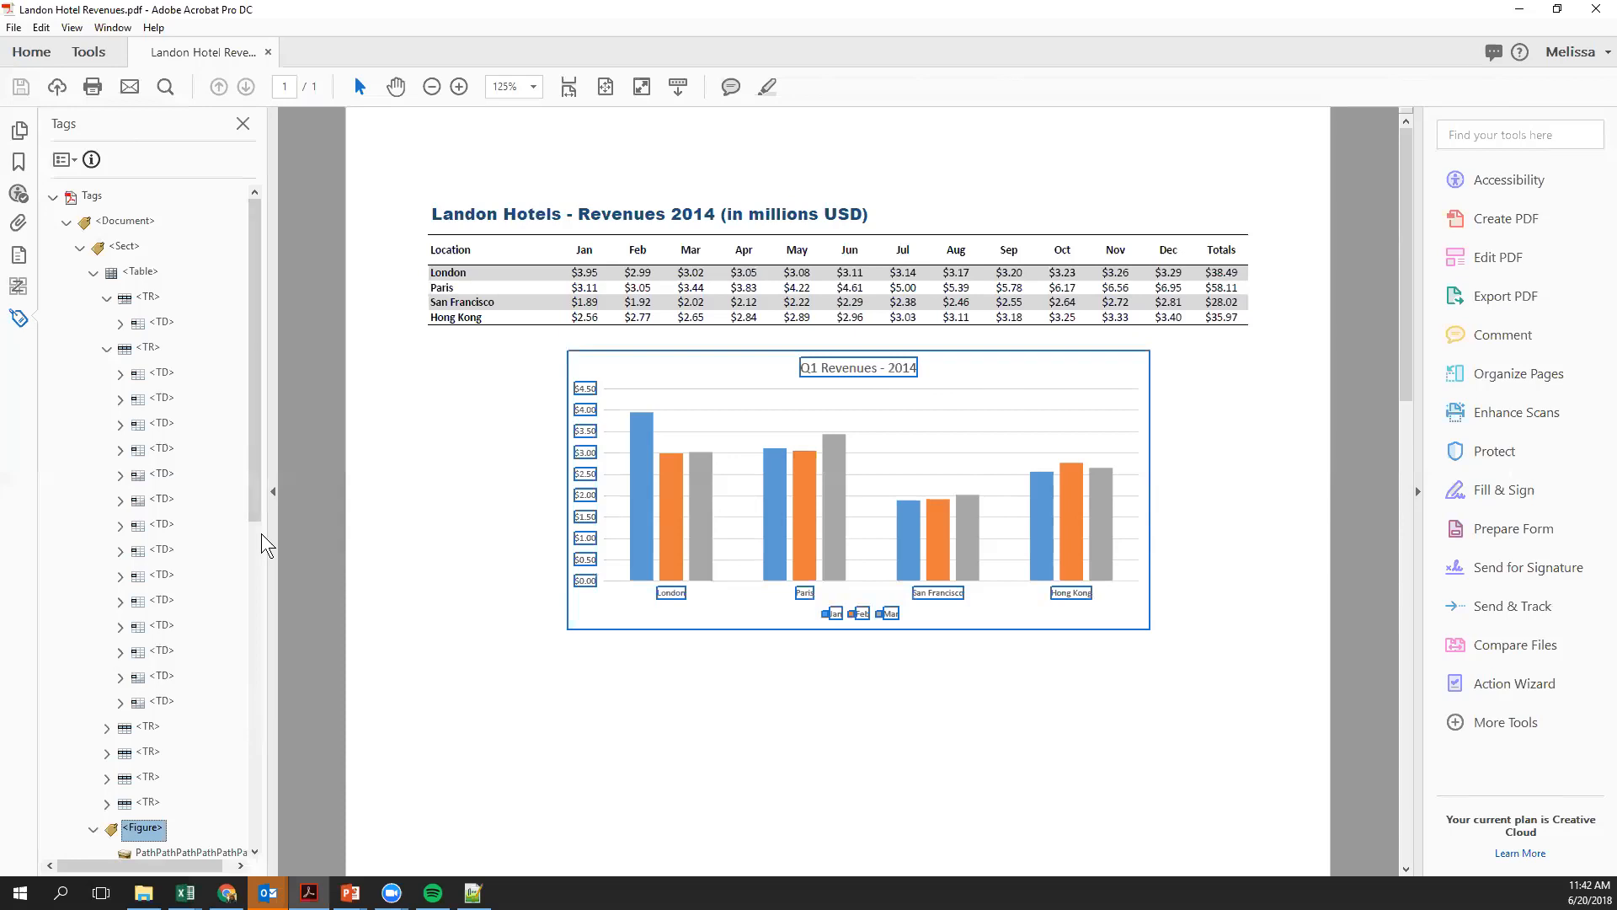
Switch back to the caes-hotel-revenues workbook in Excel, show the Hotels sheet and clear the table selection by selecting cell O21
{"action": "left_click", "coordinate": [185, 893]}
{"action": "left_click", "coordinate": [92, 813]}
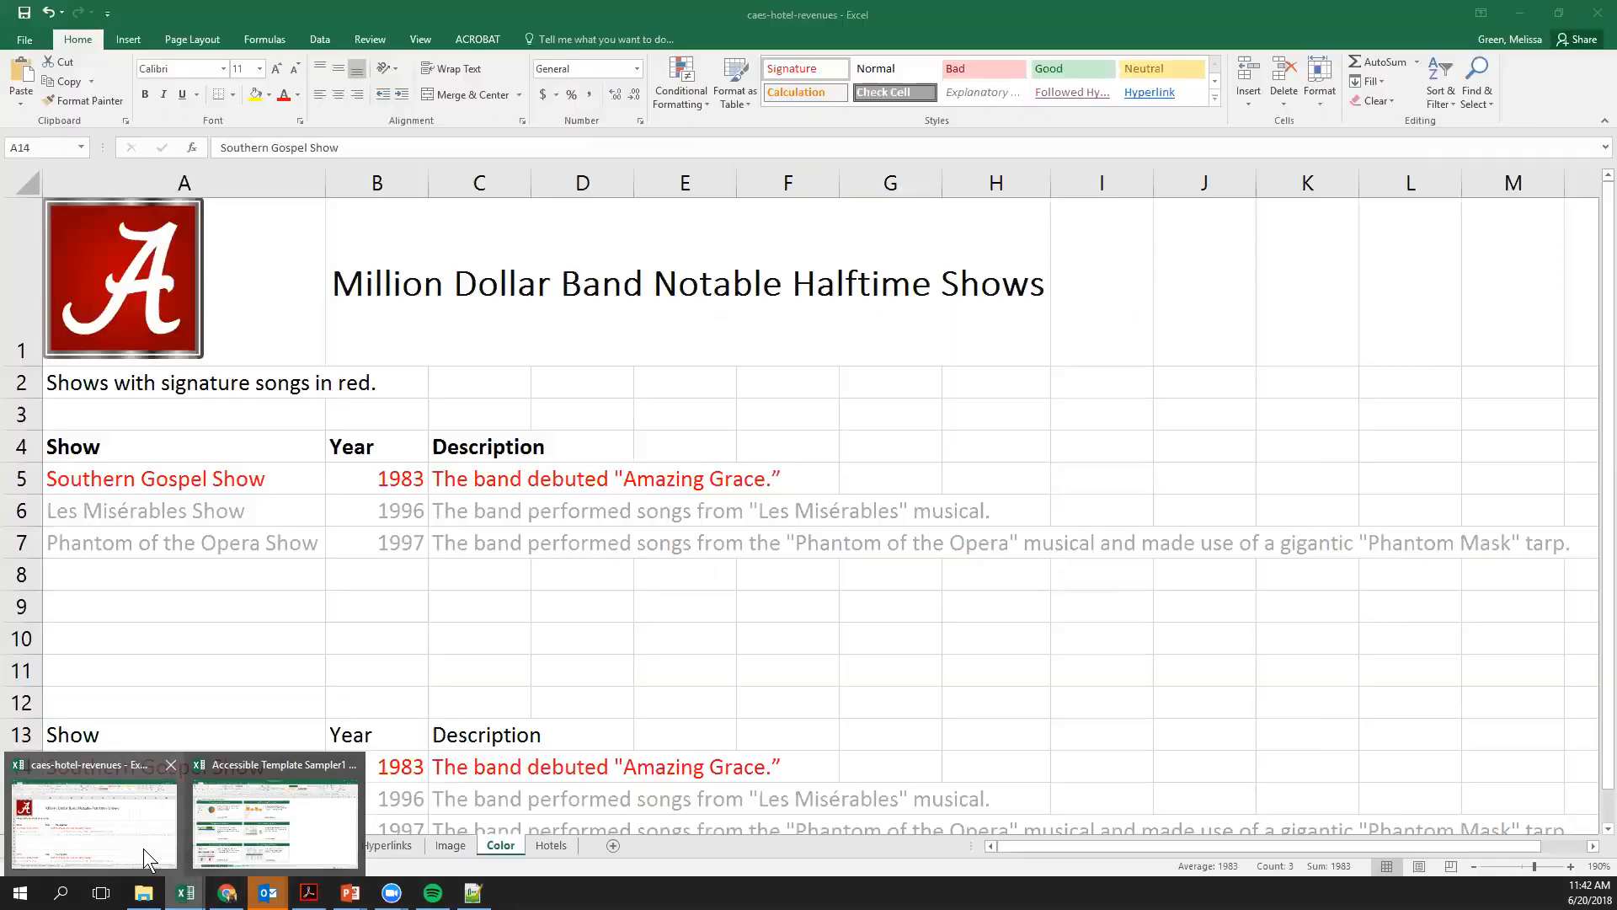
{"action": "left_click", "coordinate": [551, 845]}
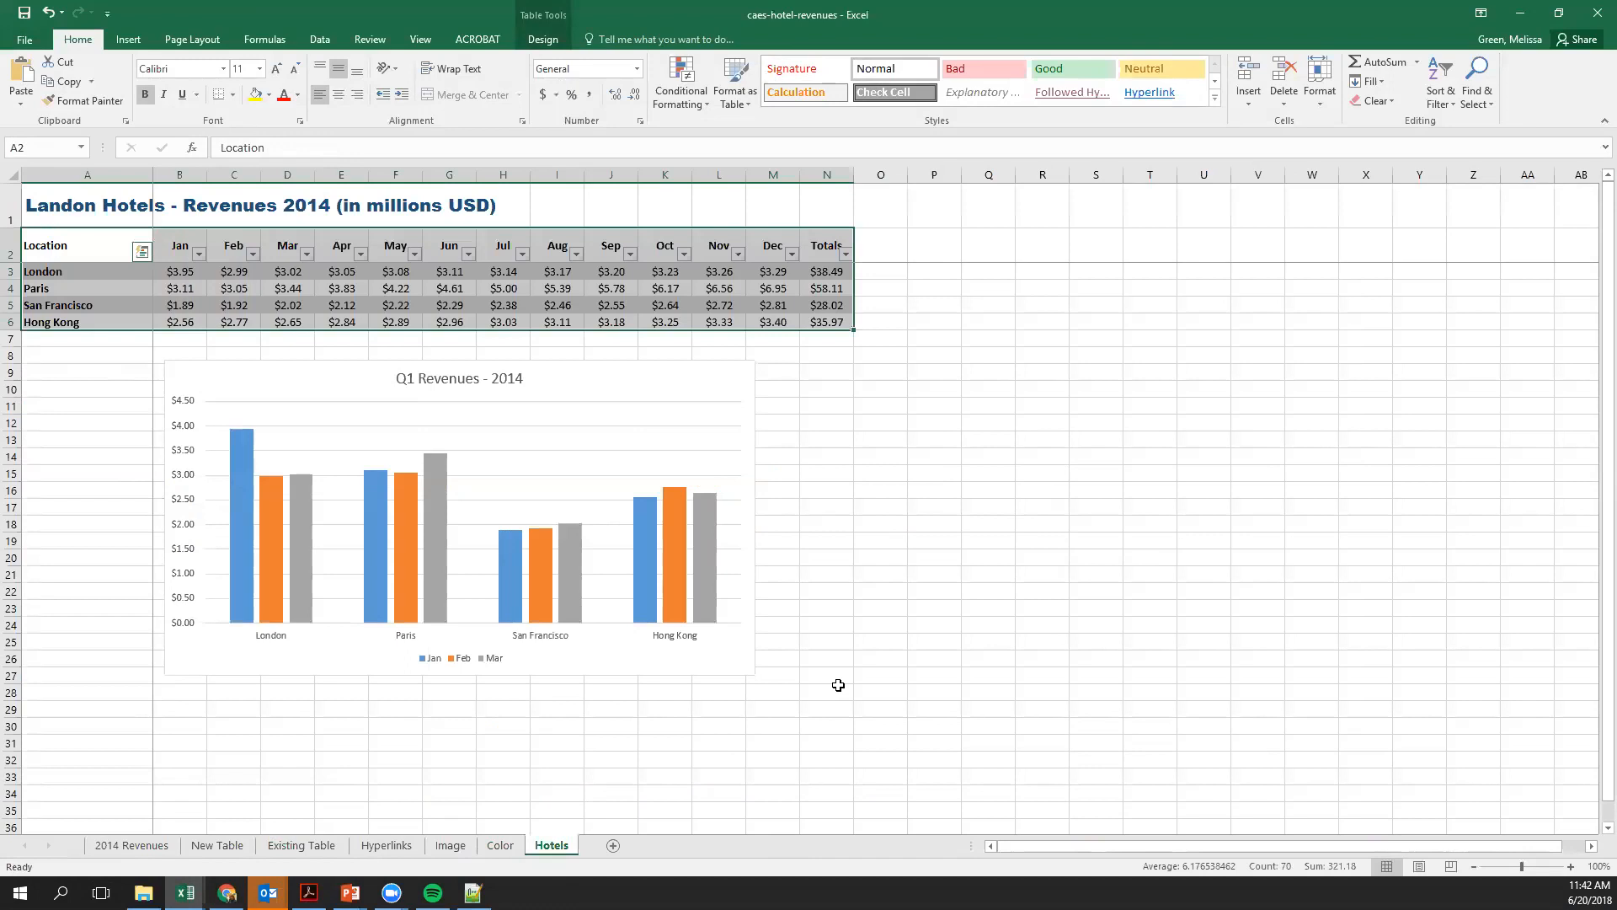
{"action": "left_click", "coordinate": [876, 571]}
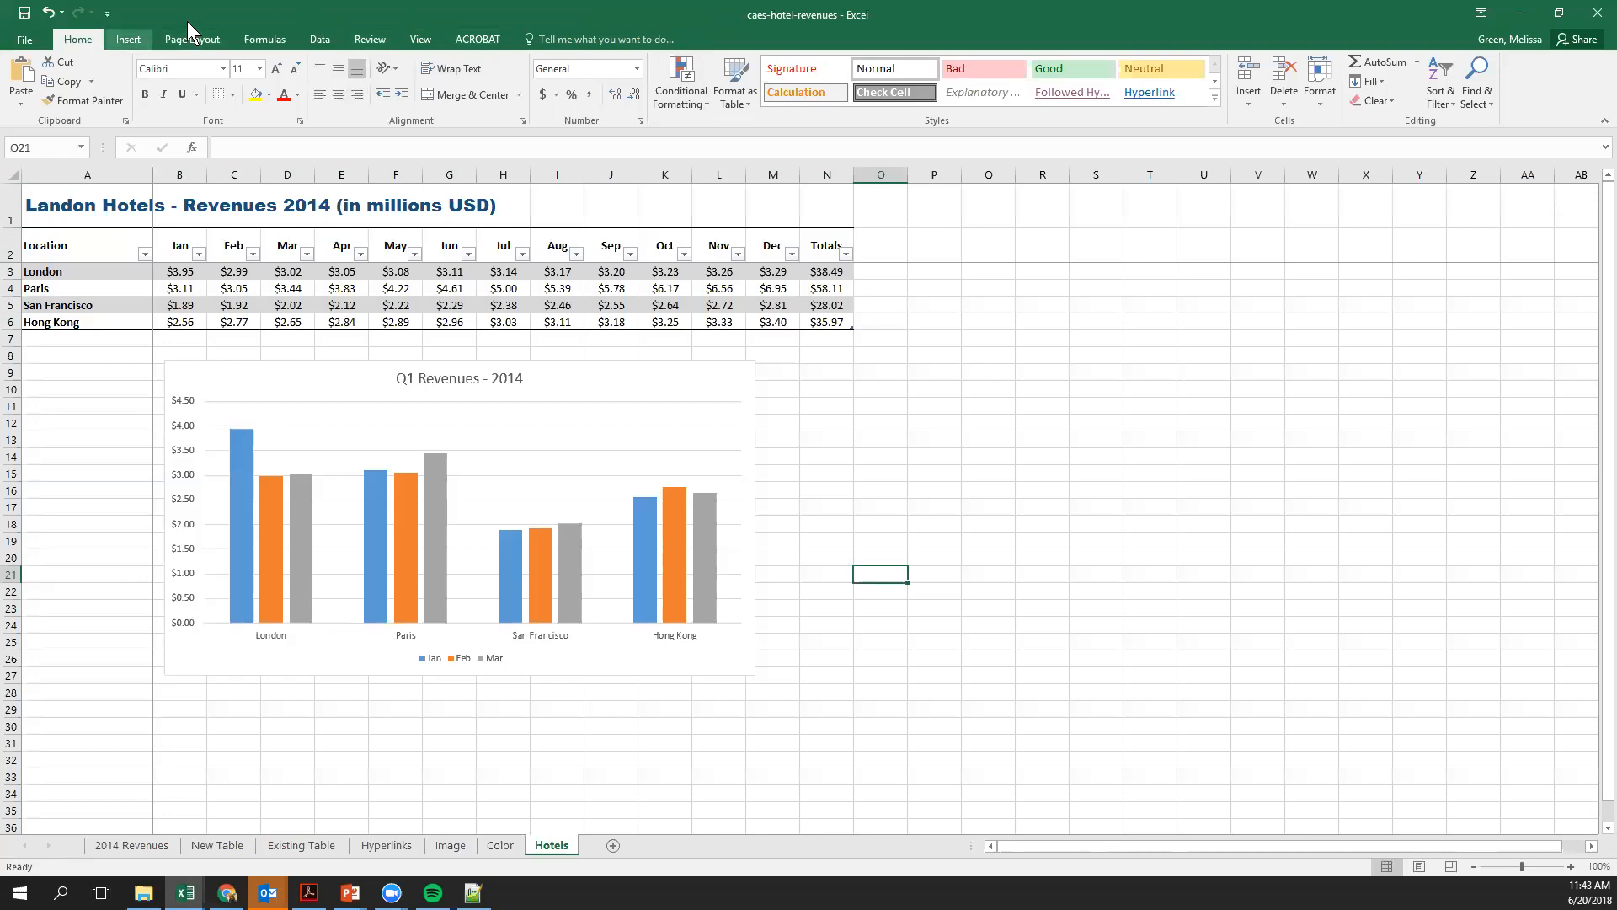
Review the Acrobat PDFMaker conversion preferences, including the accessibility and reflow with tagged PDF option, and accept them
{"action": "left_click", "coordinate": [499, 27]}
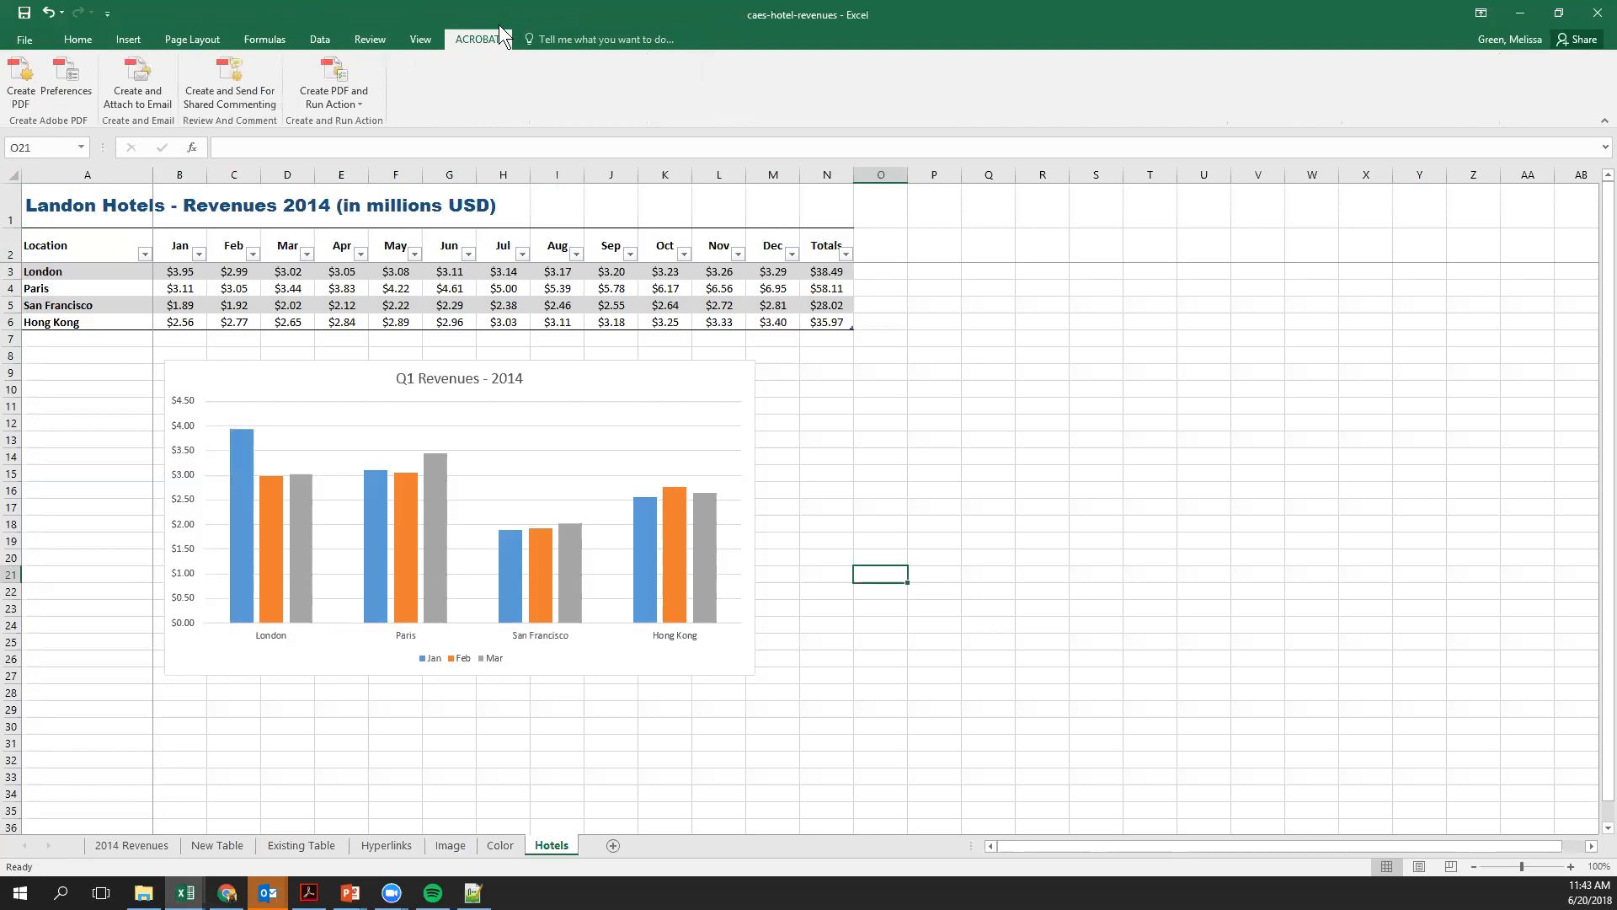
{"action": "left_click", "coordinate": [93, 118]}
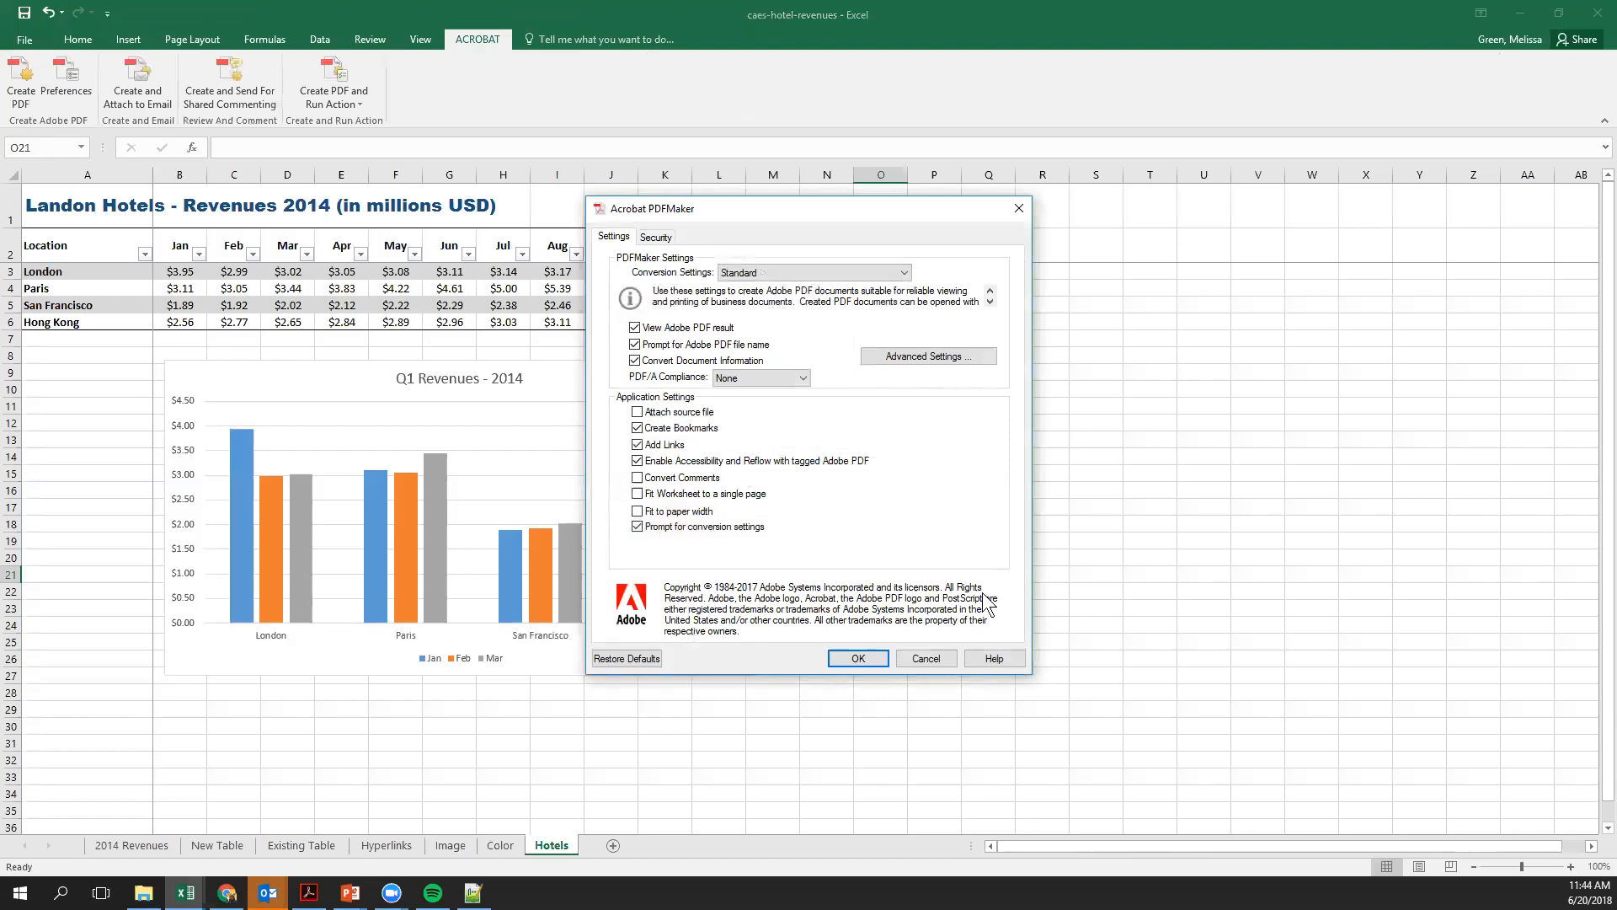
{"action": "left_click", "coordinate": [866, 660]}
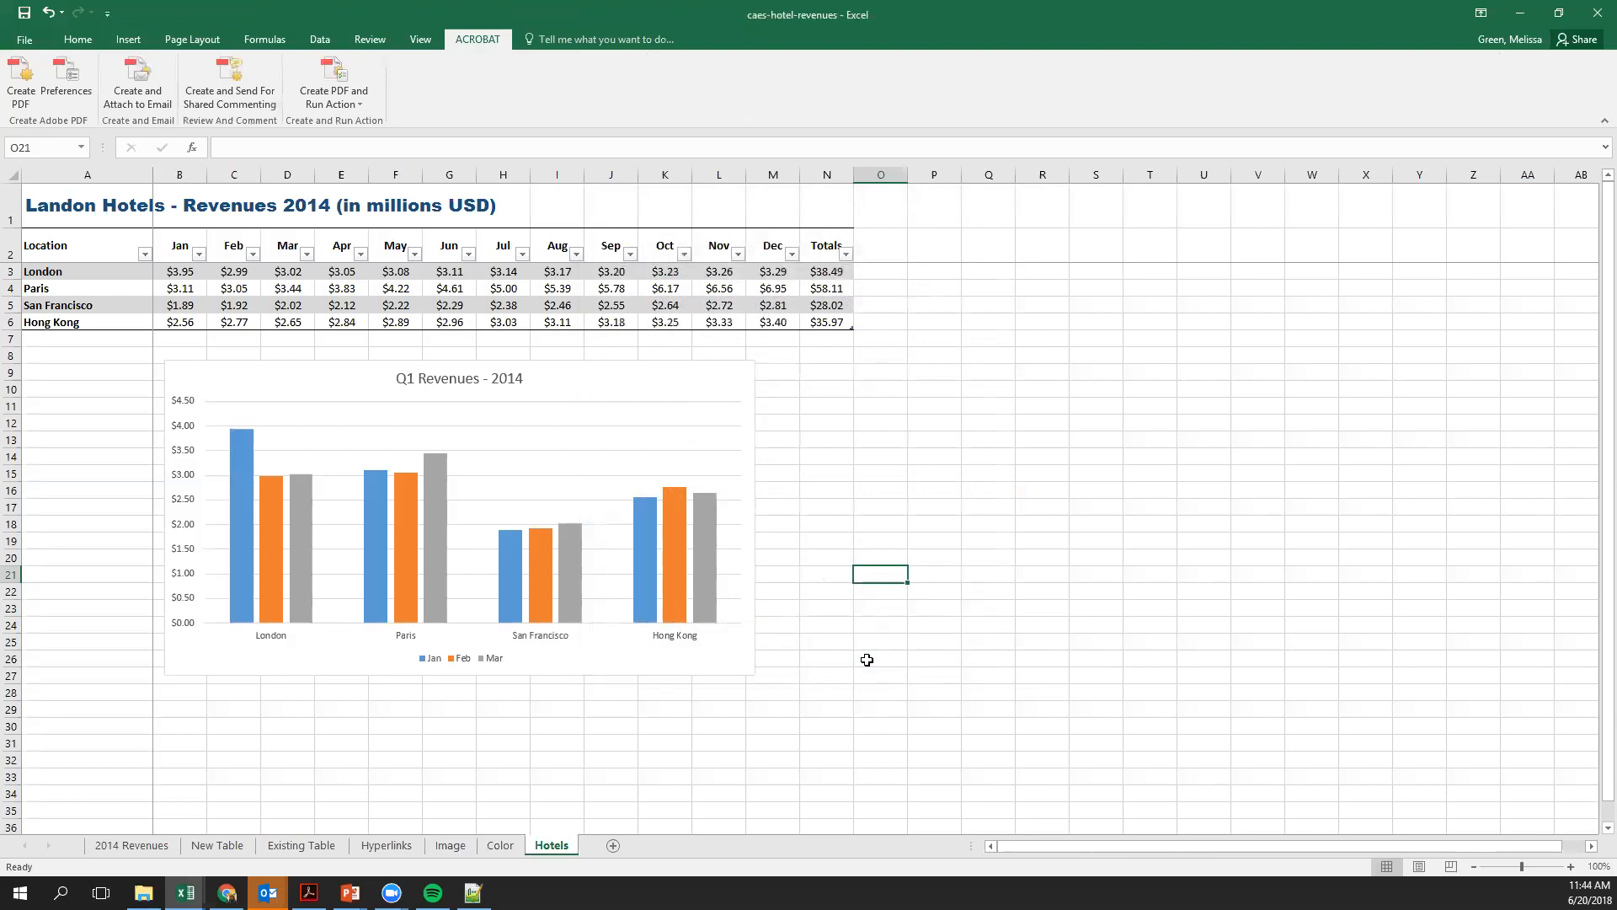
Convert only the Hotels sheet to a PDF fitted to paper width, allowing the workbook to be saved first
{"action": "left_click", "coordinate": [23, 84]}
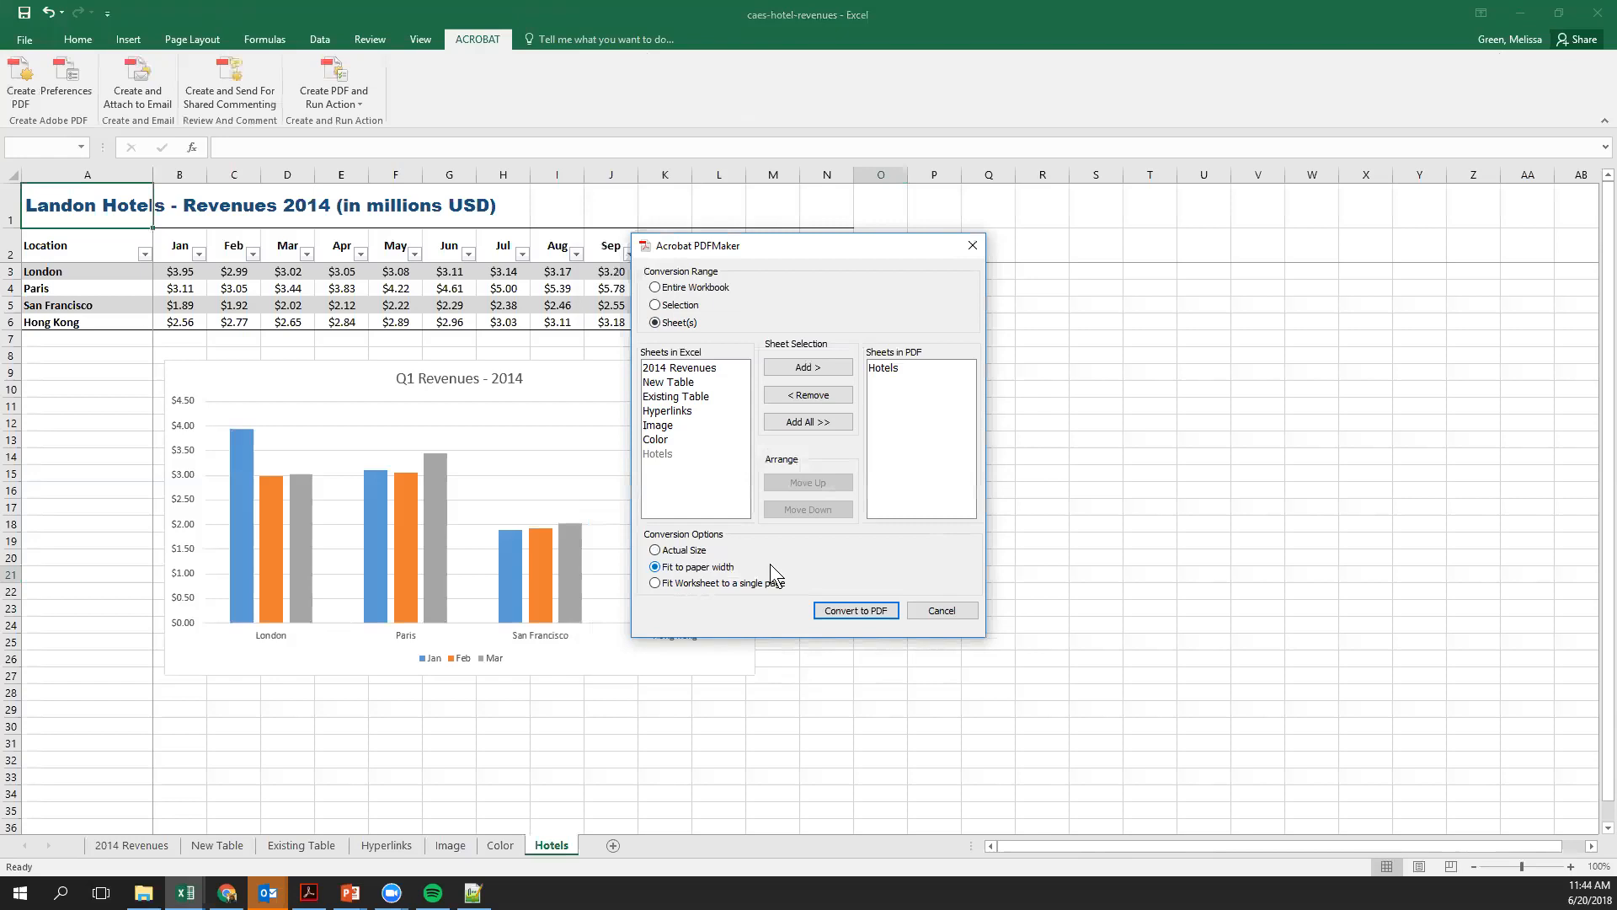
{"action": "left_click", "coordinate": [855, 611]}
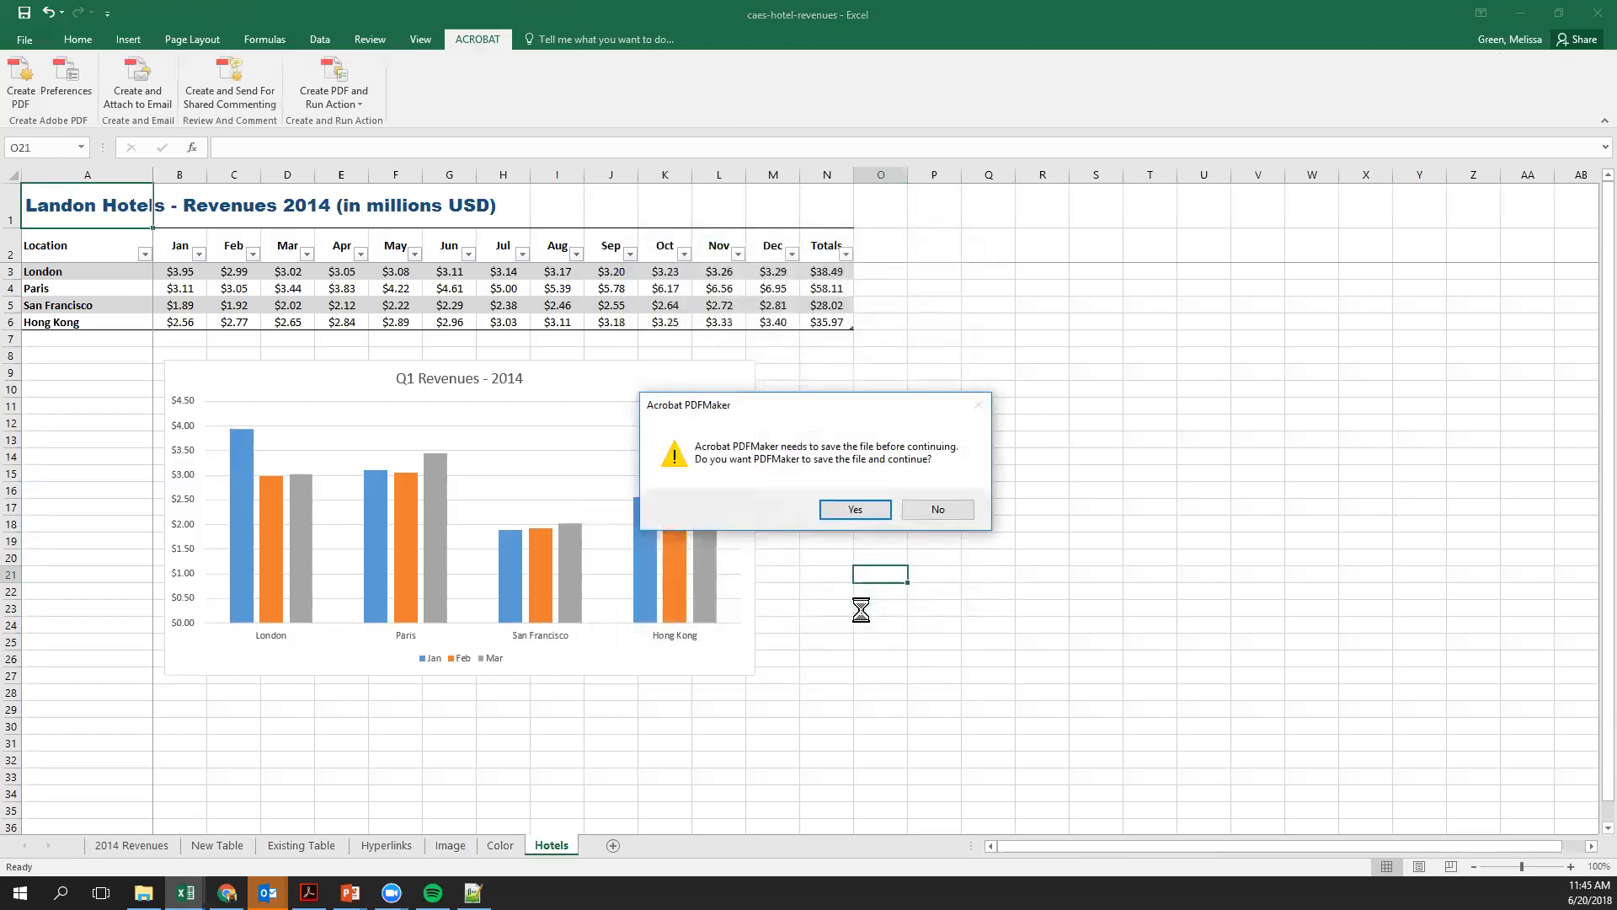
{"action": "left_click", "coordinate": [855, 509]}
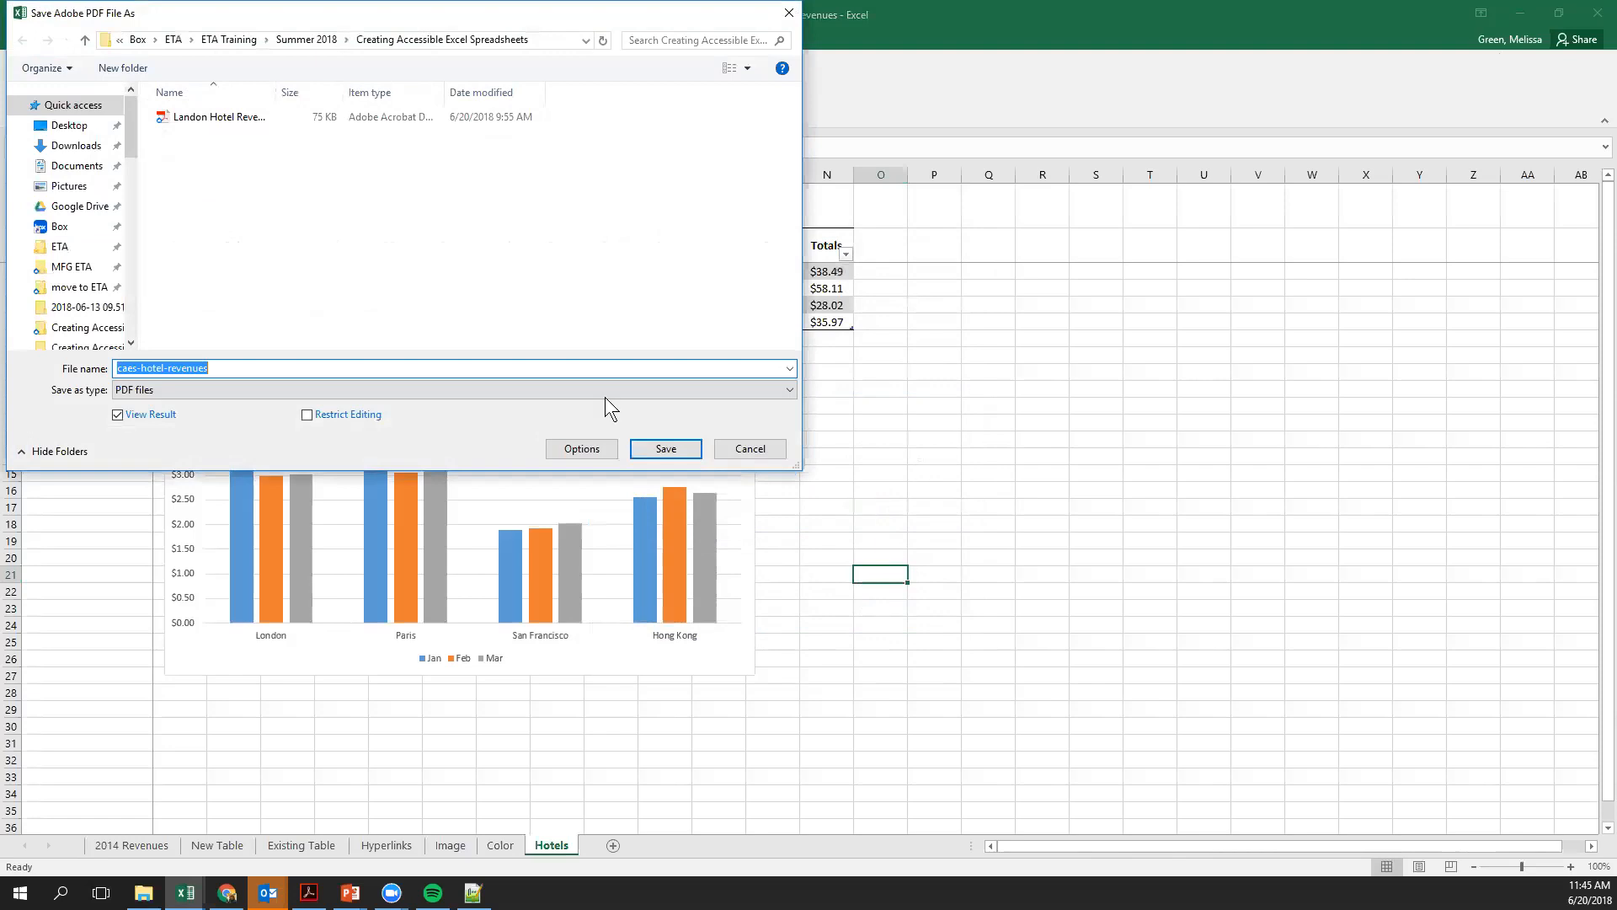
Name the exported PDF Landon Hotel Revenues 2.pdf and save it in the Creating Accessible Excel Spreadsheets folder
{"action": "key", "text": "End"}
{"action": "left_click_drag", "start_coordinate": [270, 368], "coordinate": [42, 330]}
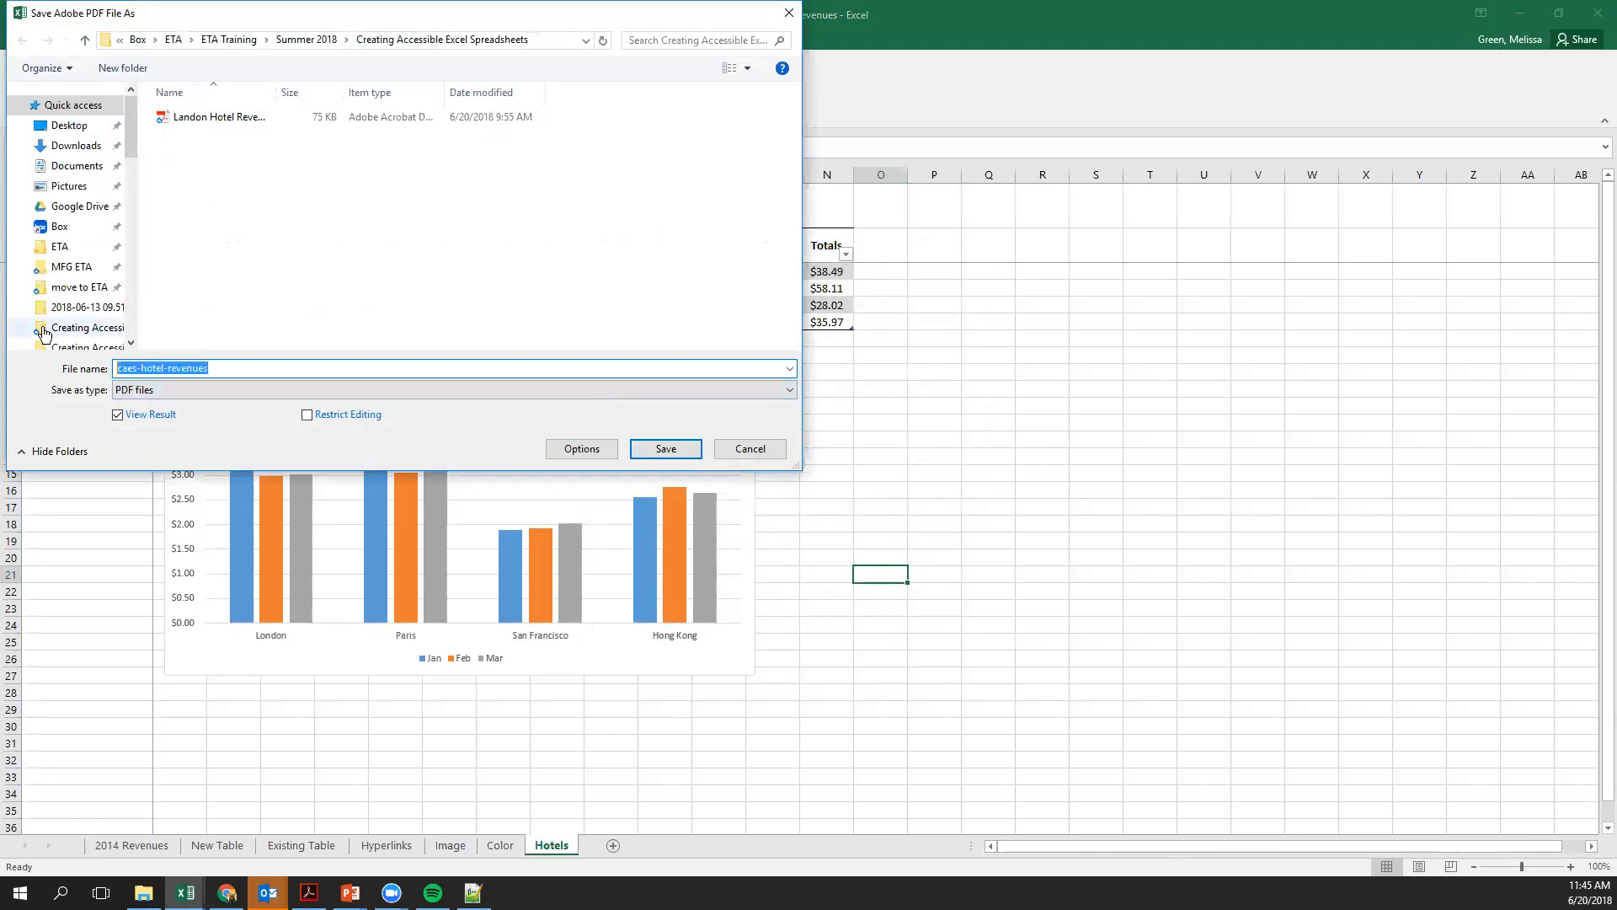
{"action": "type", "text": "Landon"}
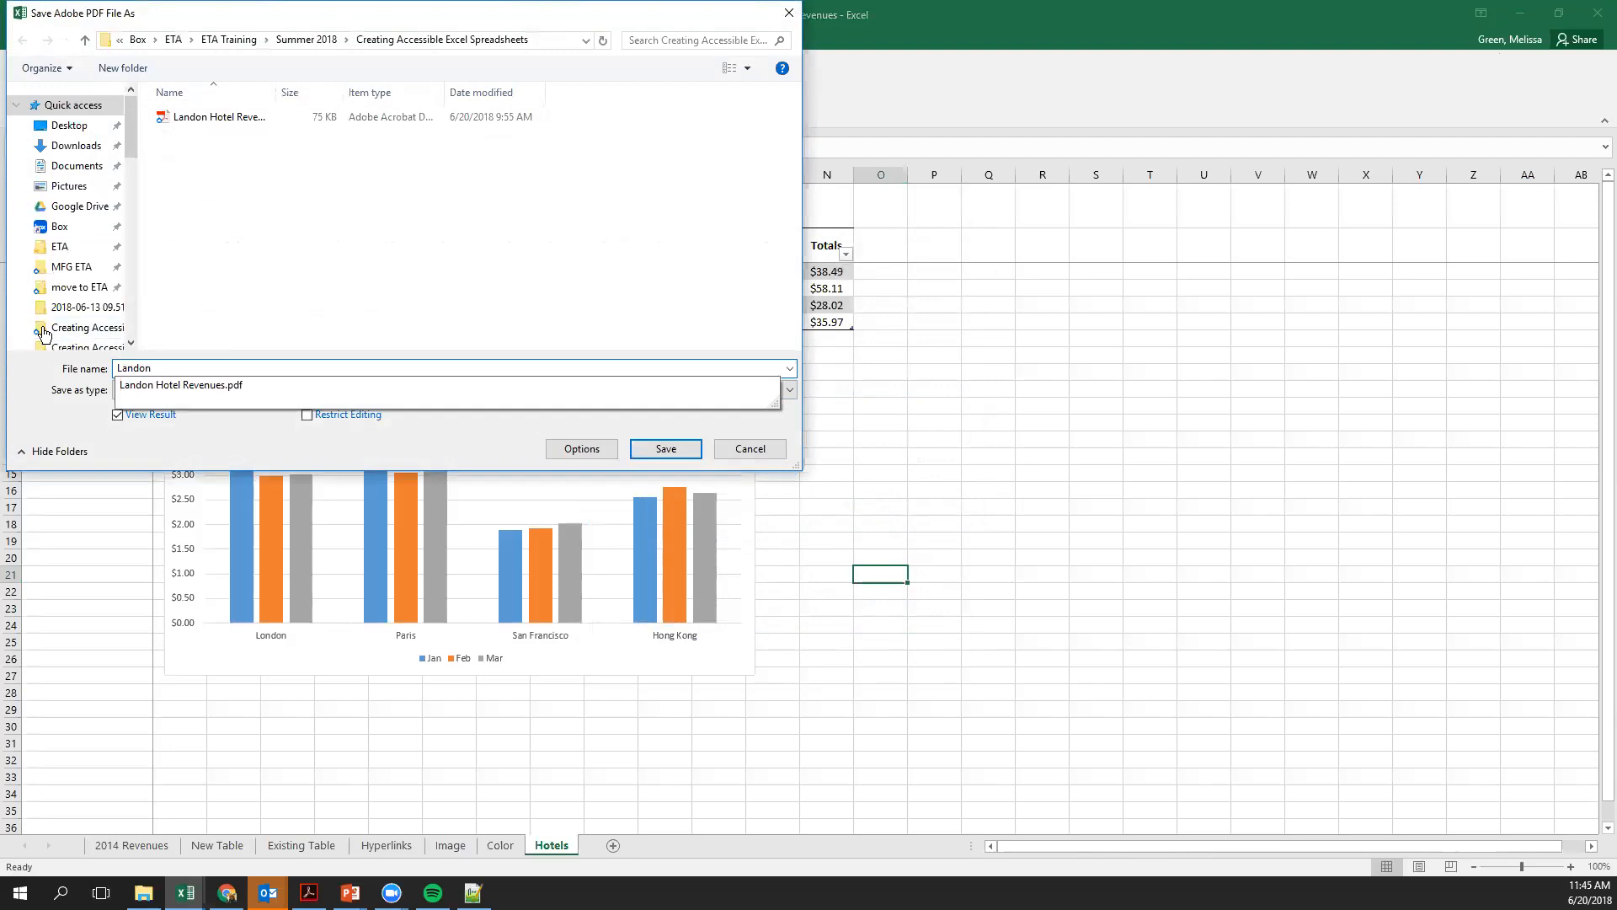
{"action": "key", "text": "Down"}
{"action": "key", "text": "Return"}
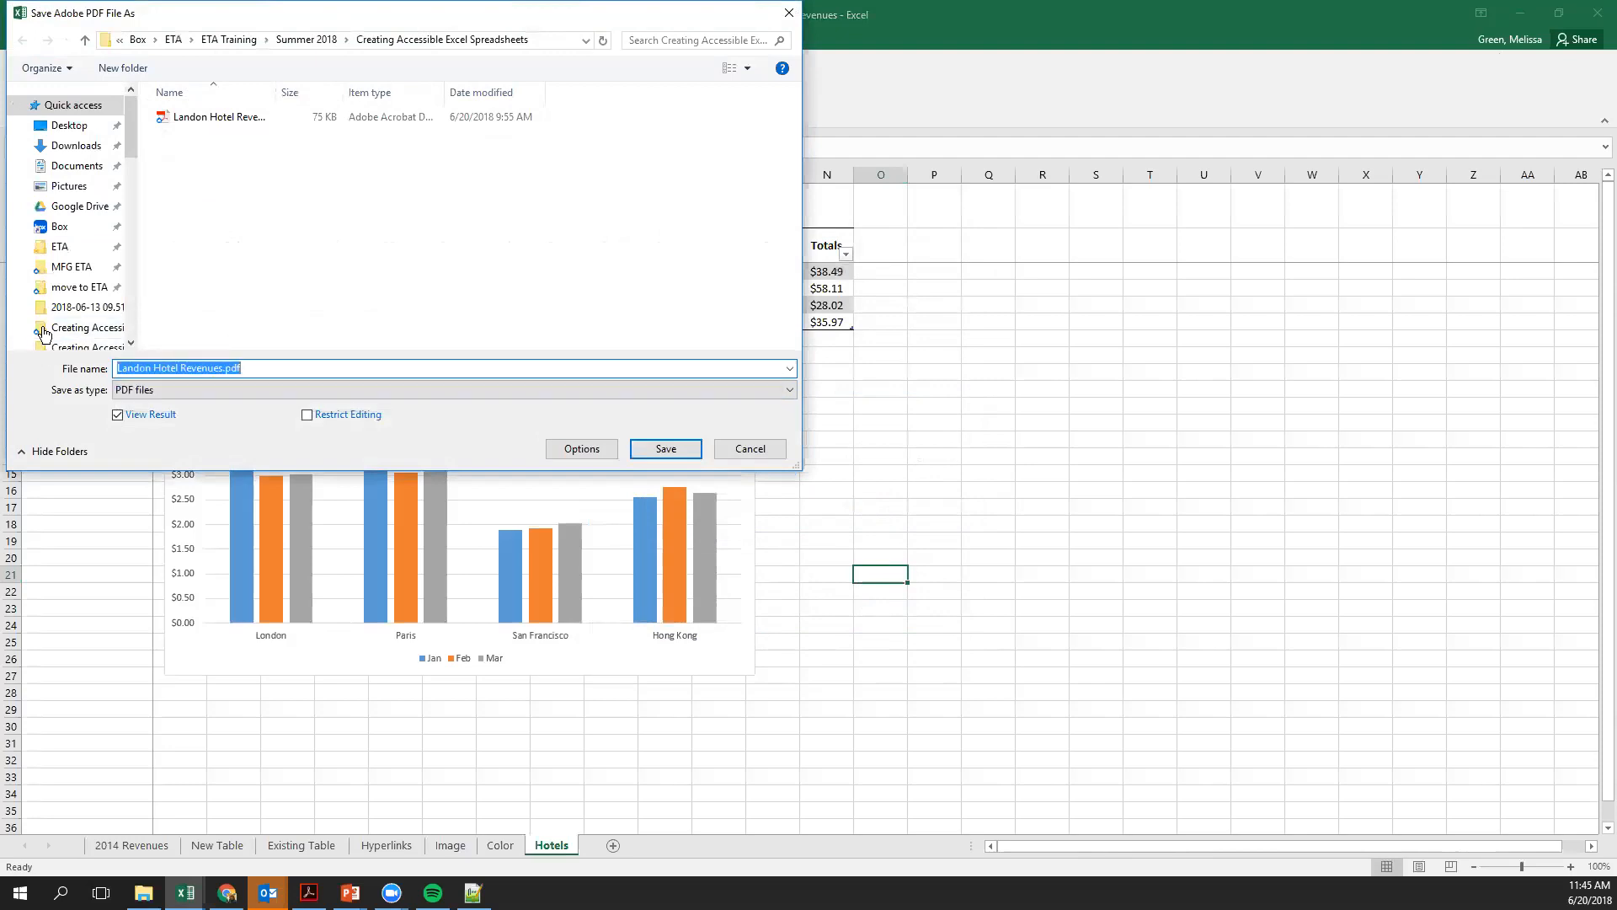
{"action": "key", "text": "Left"}
{"action": "key", "text": "Left"}
{"action": "key", "text": "Left"}
{"action": "key", "text": "Left"}
{"action": "type", "text": "2"}
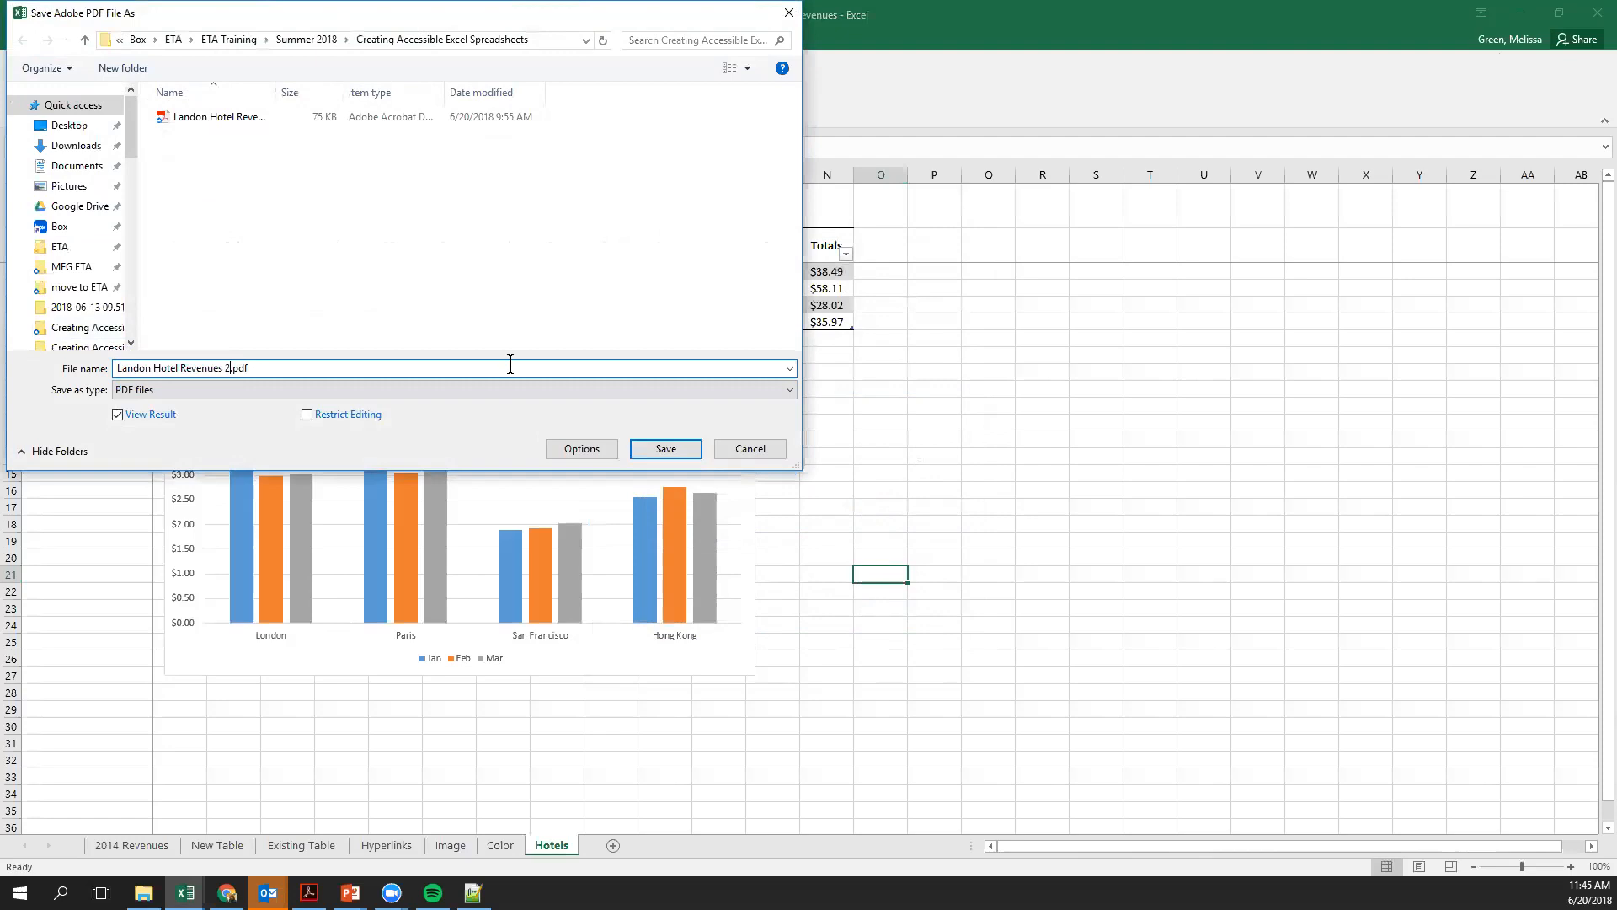
{"action": "left_click", "coordinate": [653, 443]}
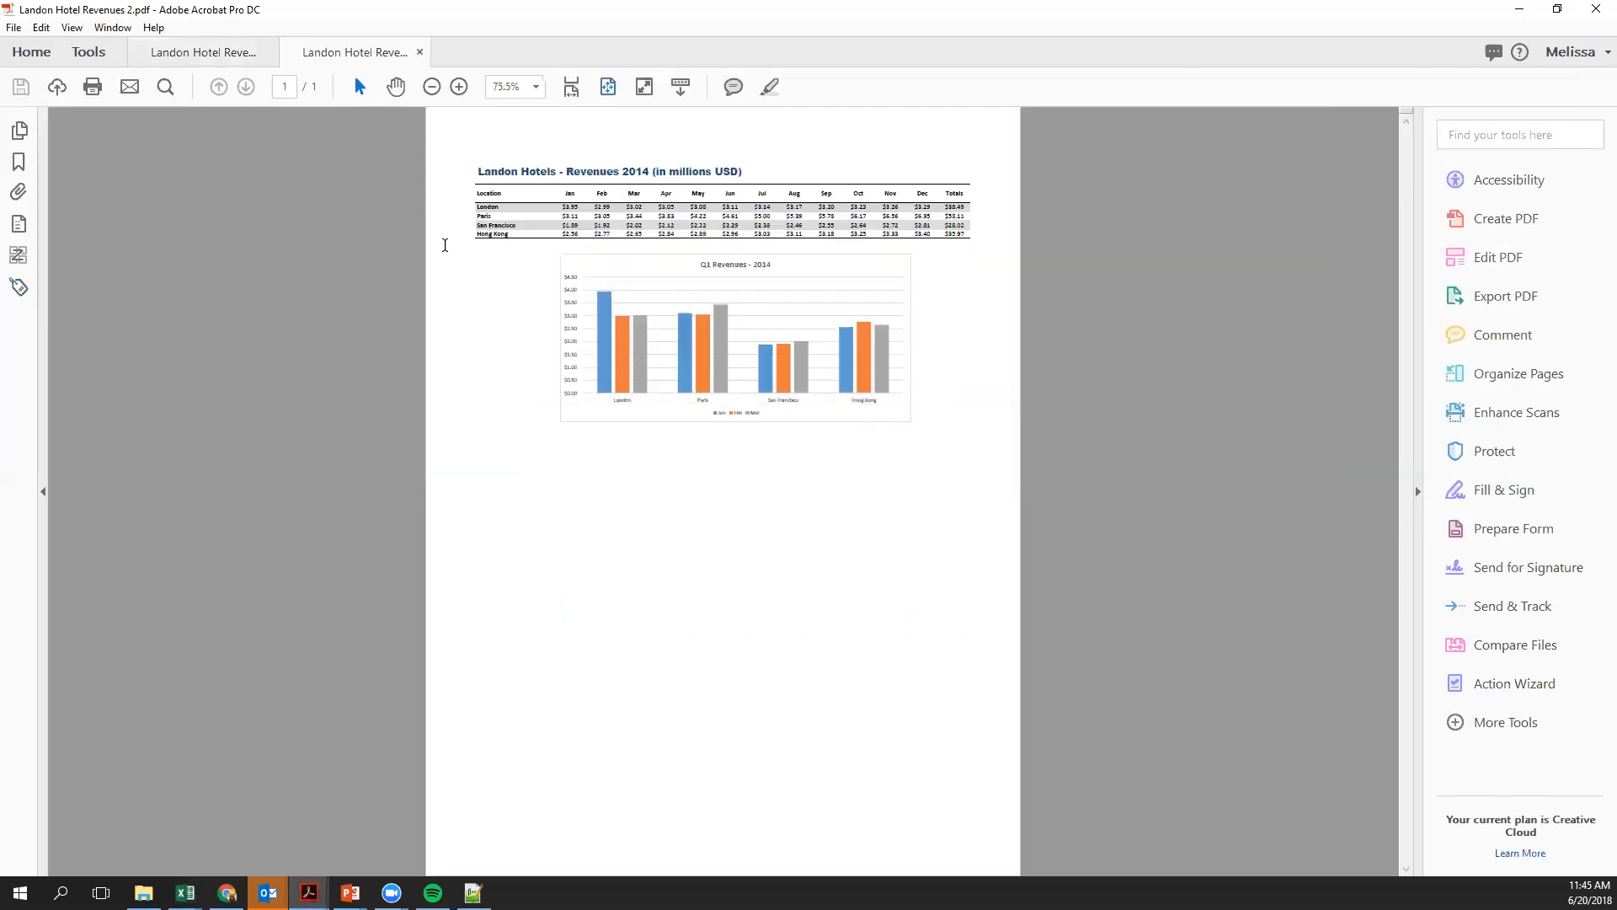
Review the Action Wizard's Make Accessible action with the PDF shown at 100%, and exit the action without running it
{"action": "left_click", "coordinate": [536, 87]}
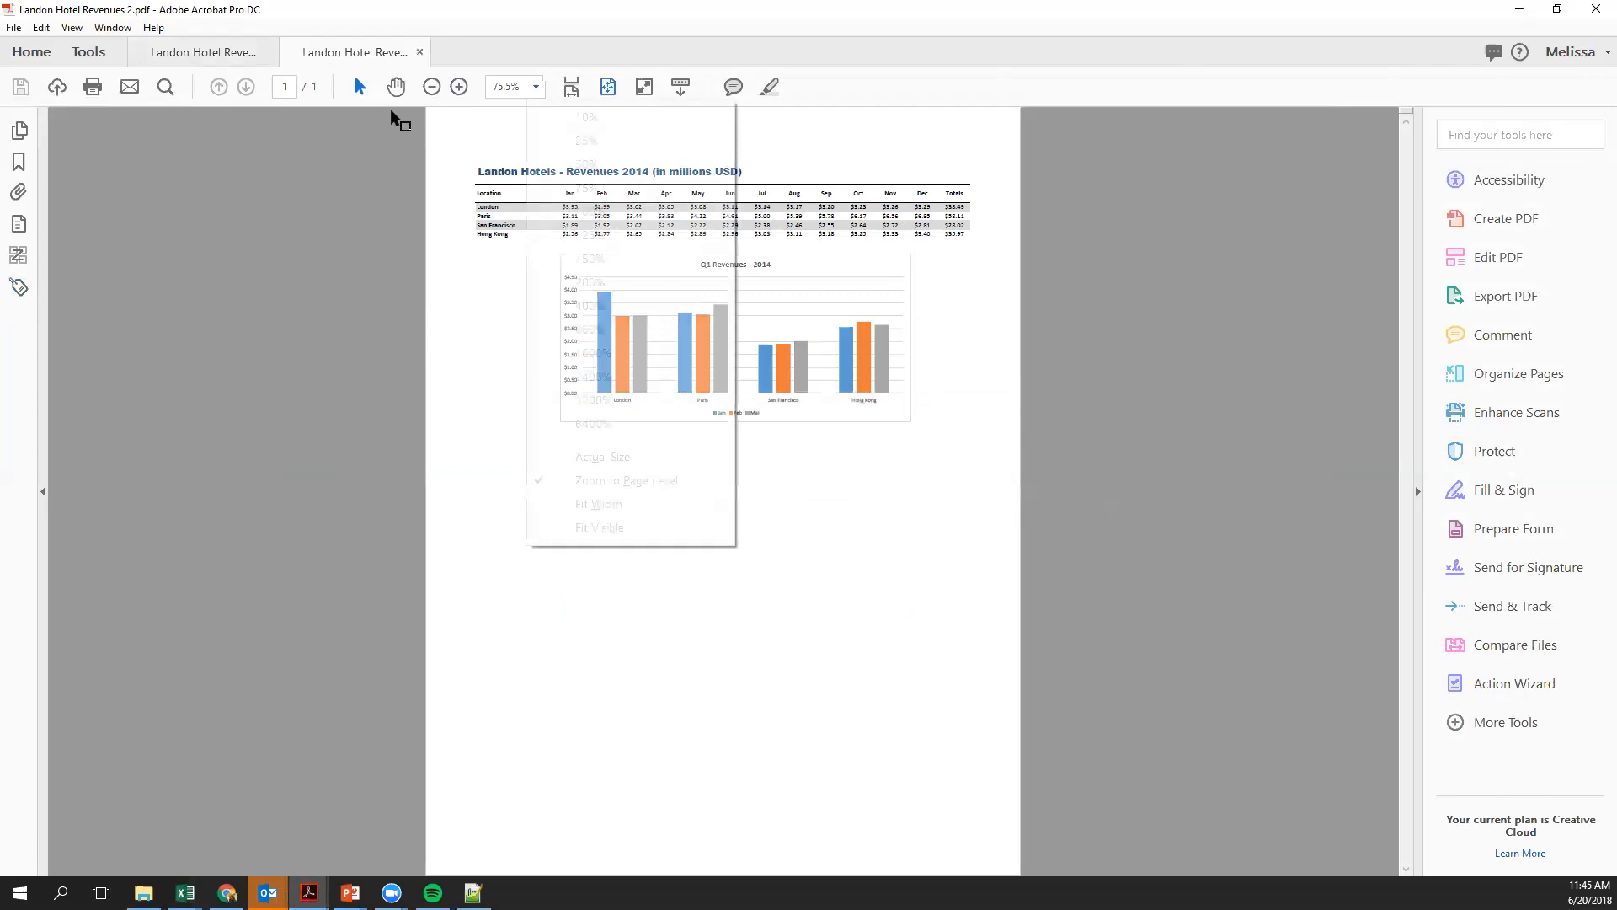
{"action": "left_click", "coordinate": [590, 211]}
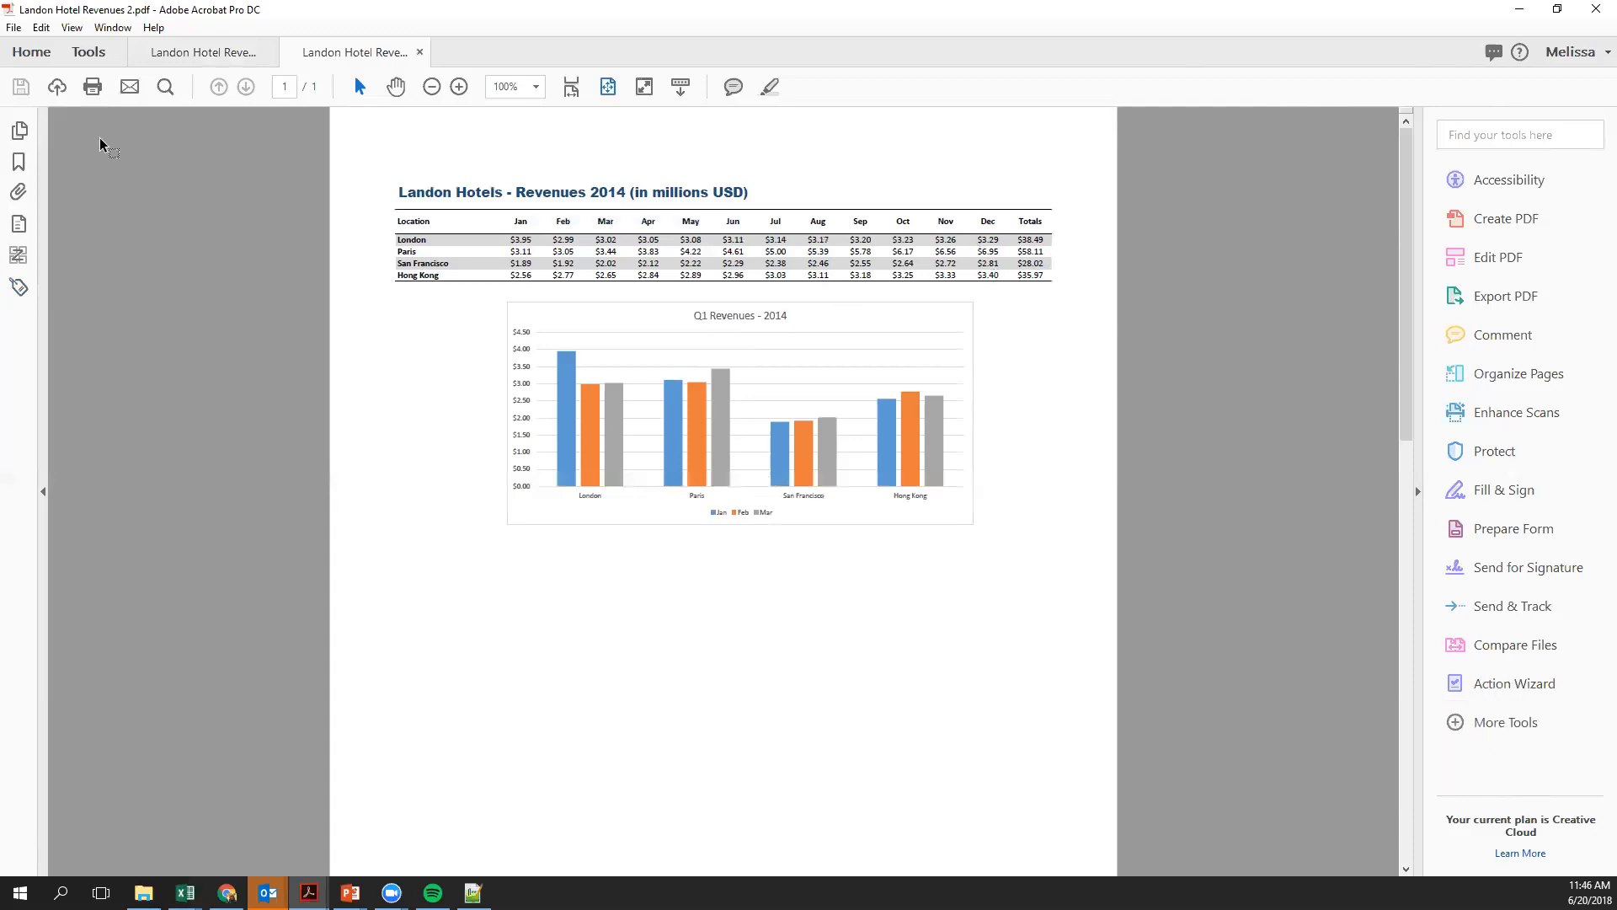
{"action": "left_click", "coordinate": [89, 52]}
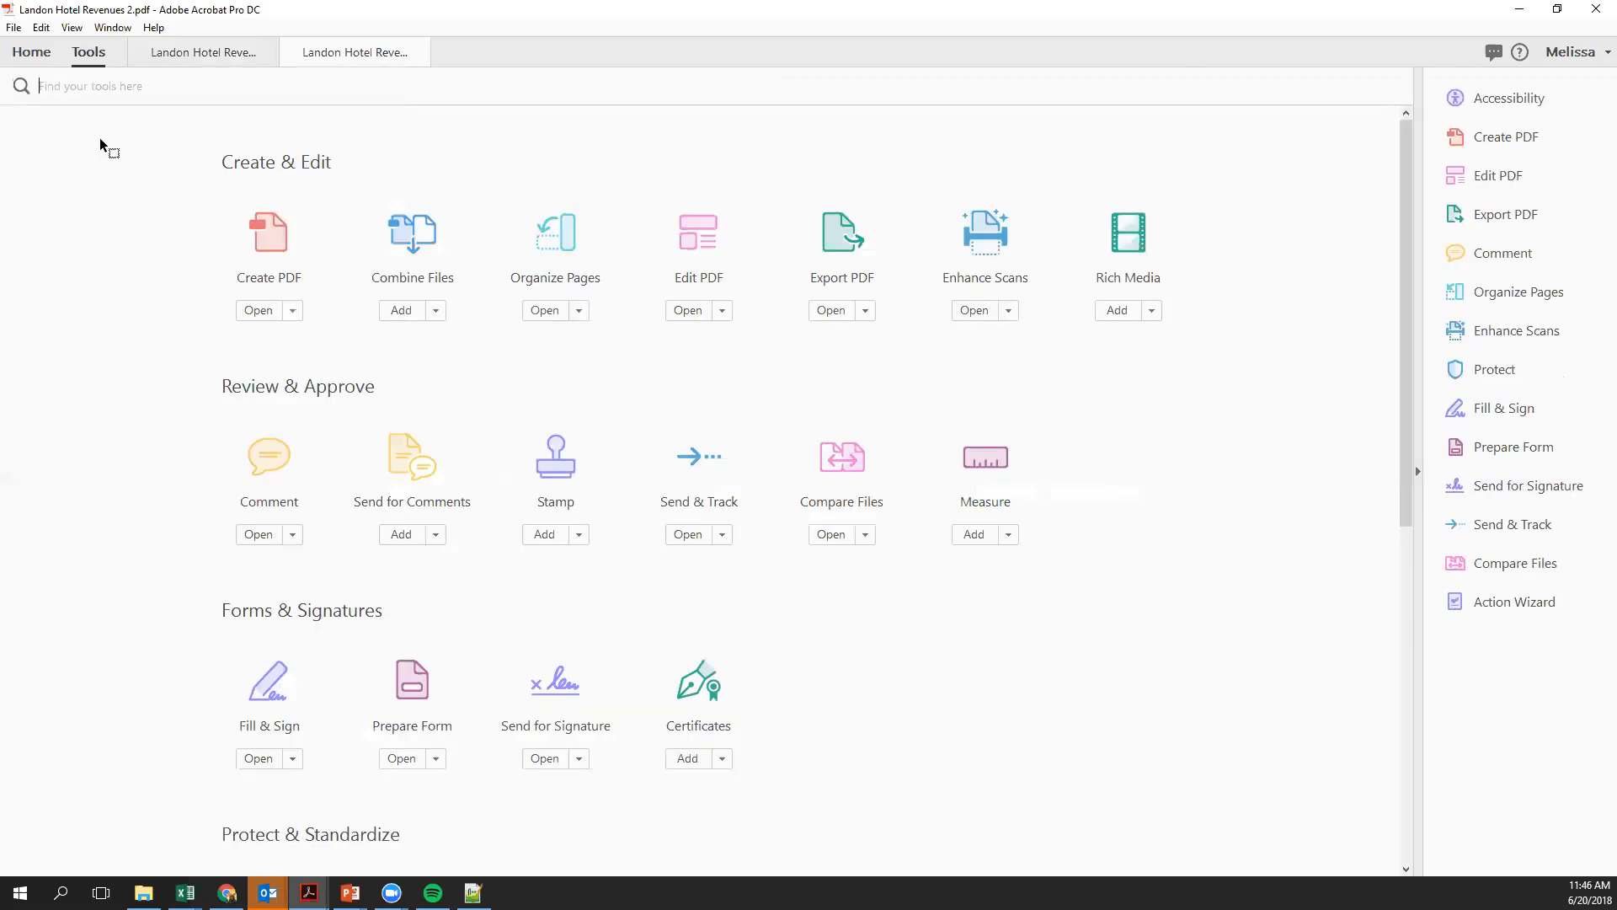
{"action": "scroll", "coordinate": [1104, 768], "scroll_direction": "down", "scroll_amount": 5}
{"action": "scroll", "coordinate": [1125, 788], "scroll_direction": "down", "scroll_amount": 2}
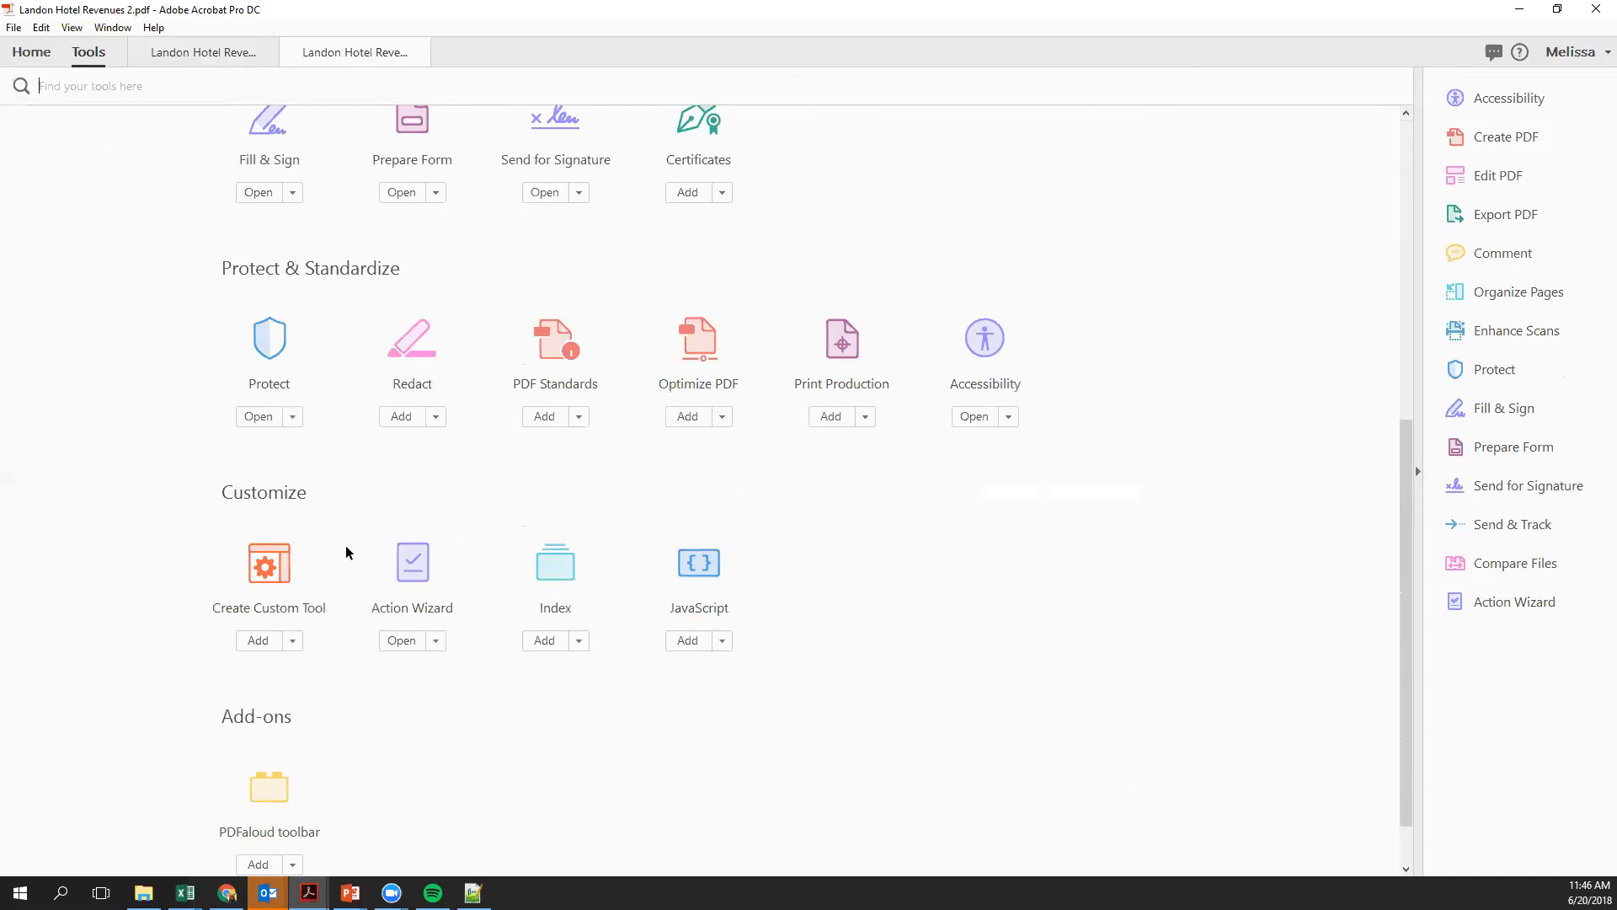
{"action": "left_click", "coordinate": [1556, 614]}
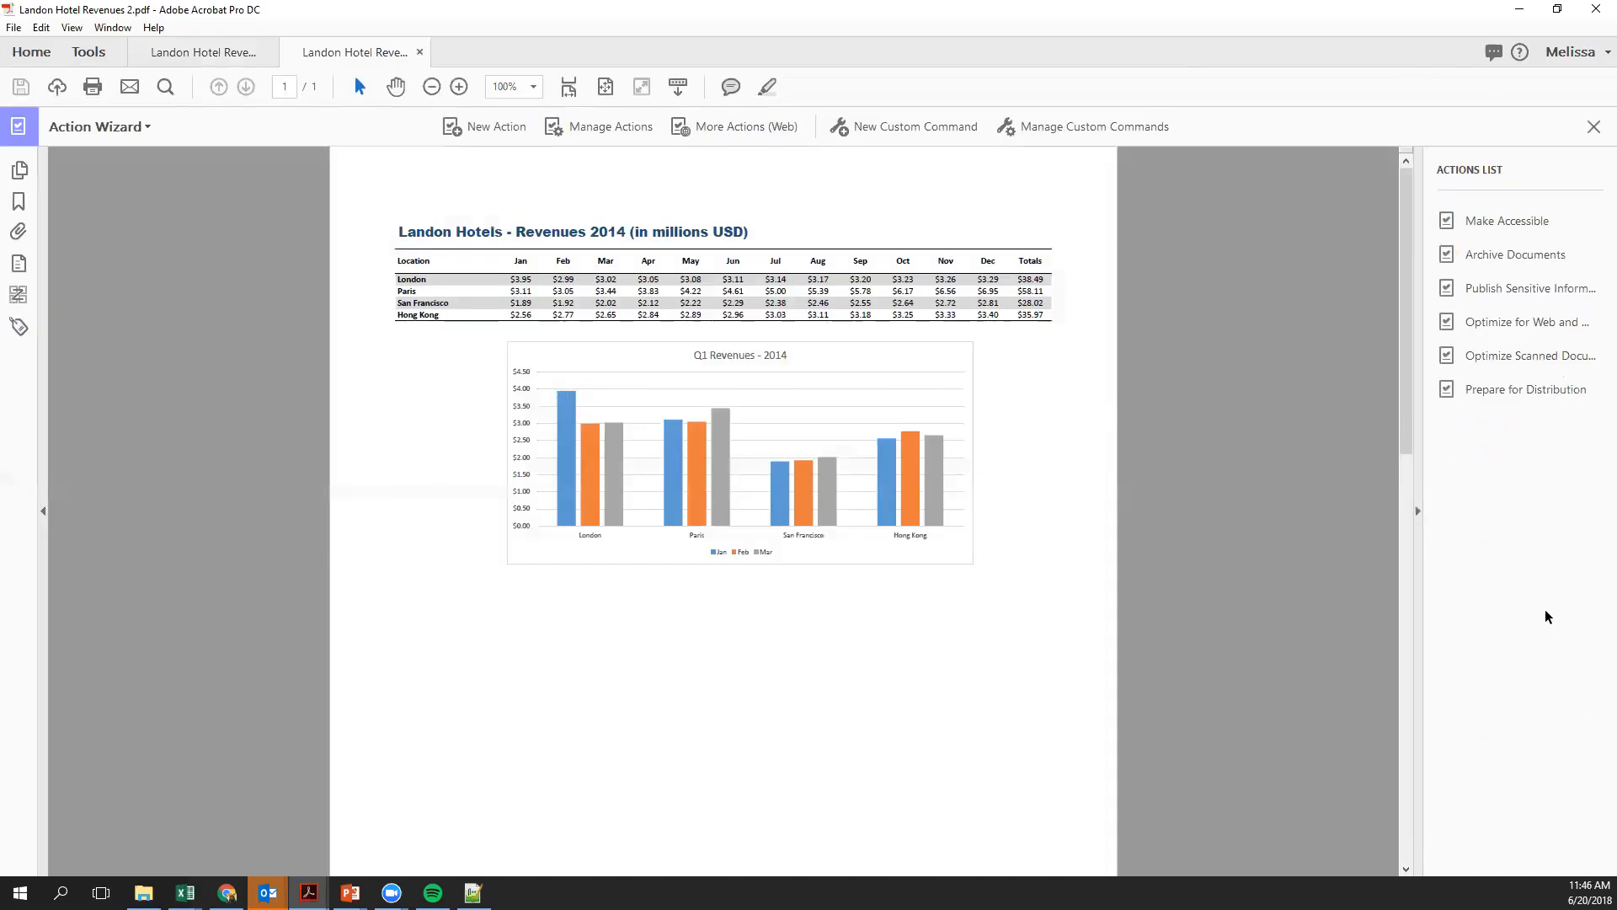
{"action": "left_click", "coordinate": [1526, 219]}
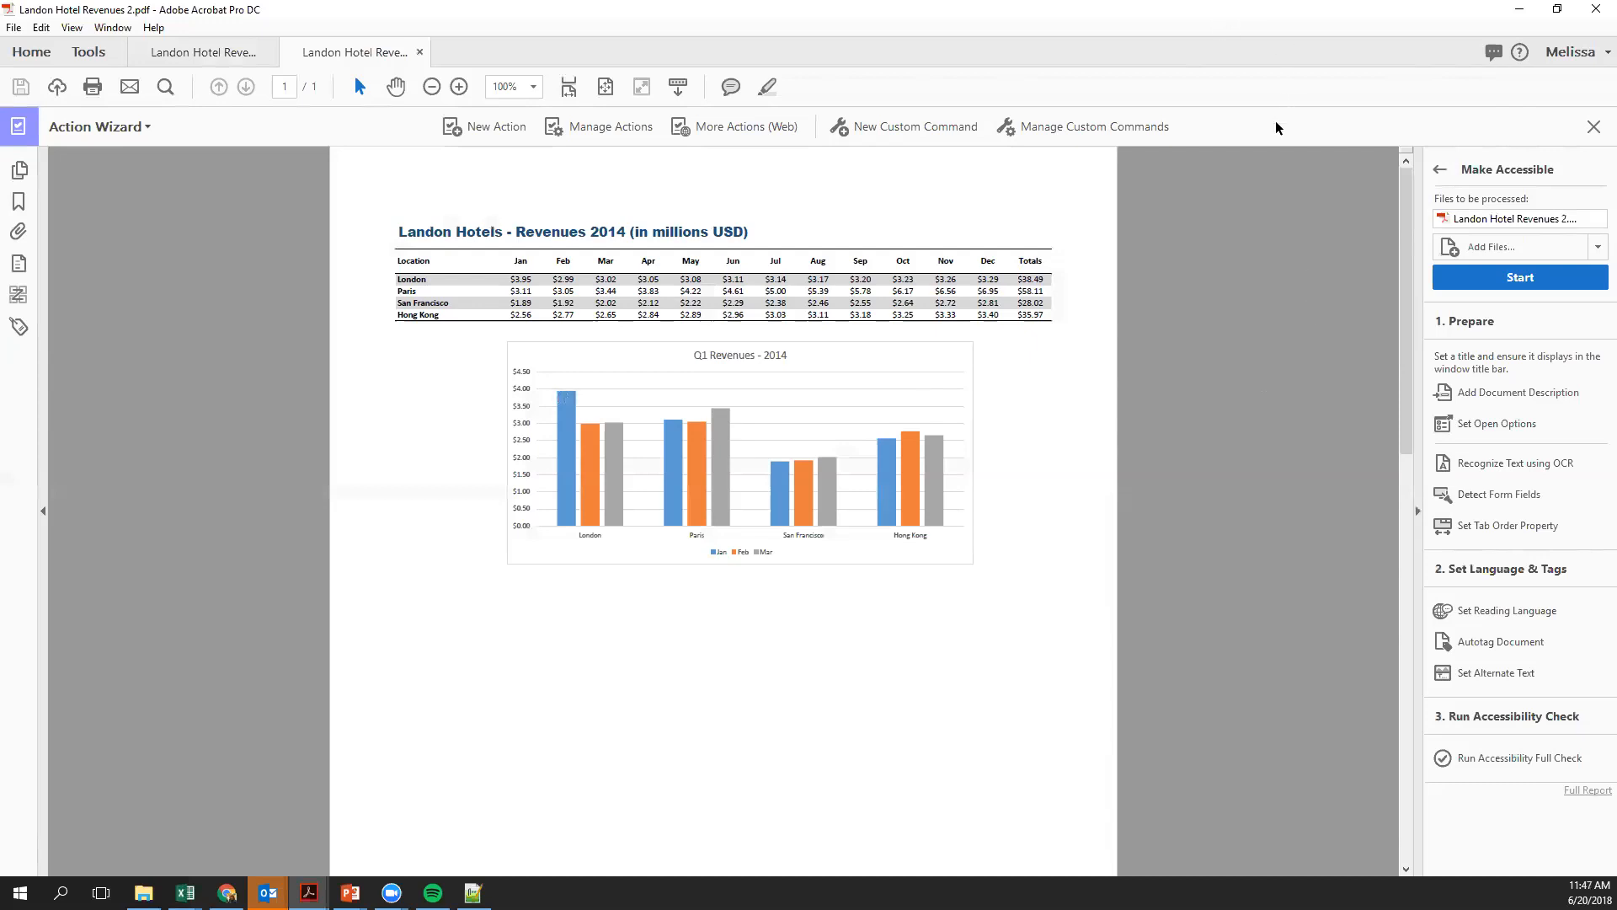
{"action": "left_click", "coordinate": [1441, 171]}
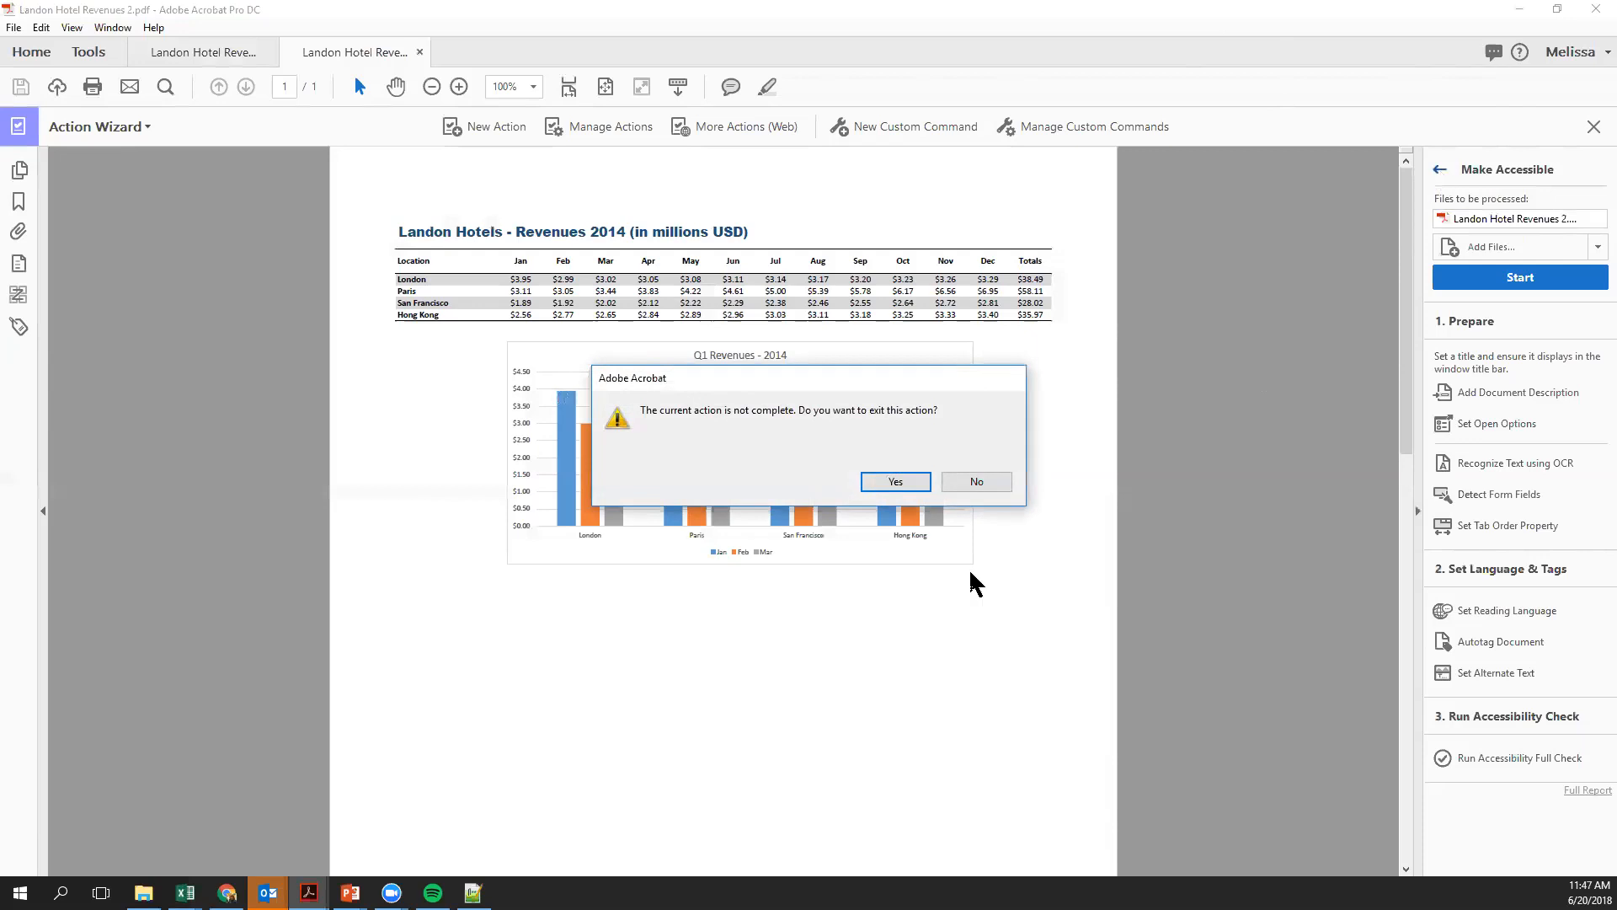
{"action": "left_click", "coordinate": [895, 482]}
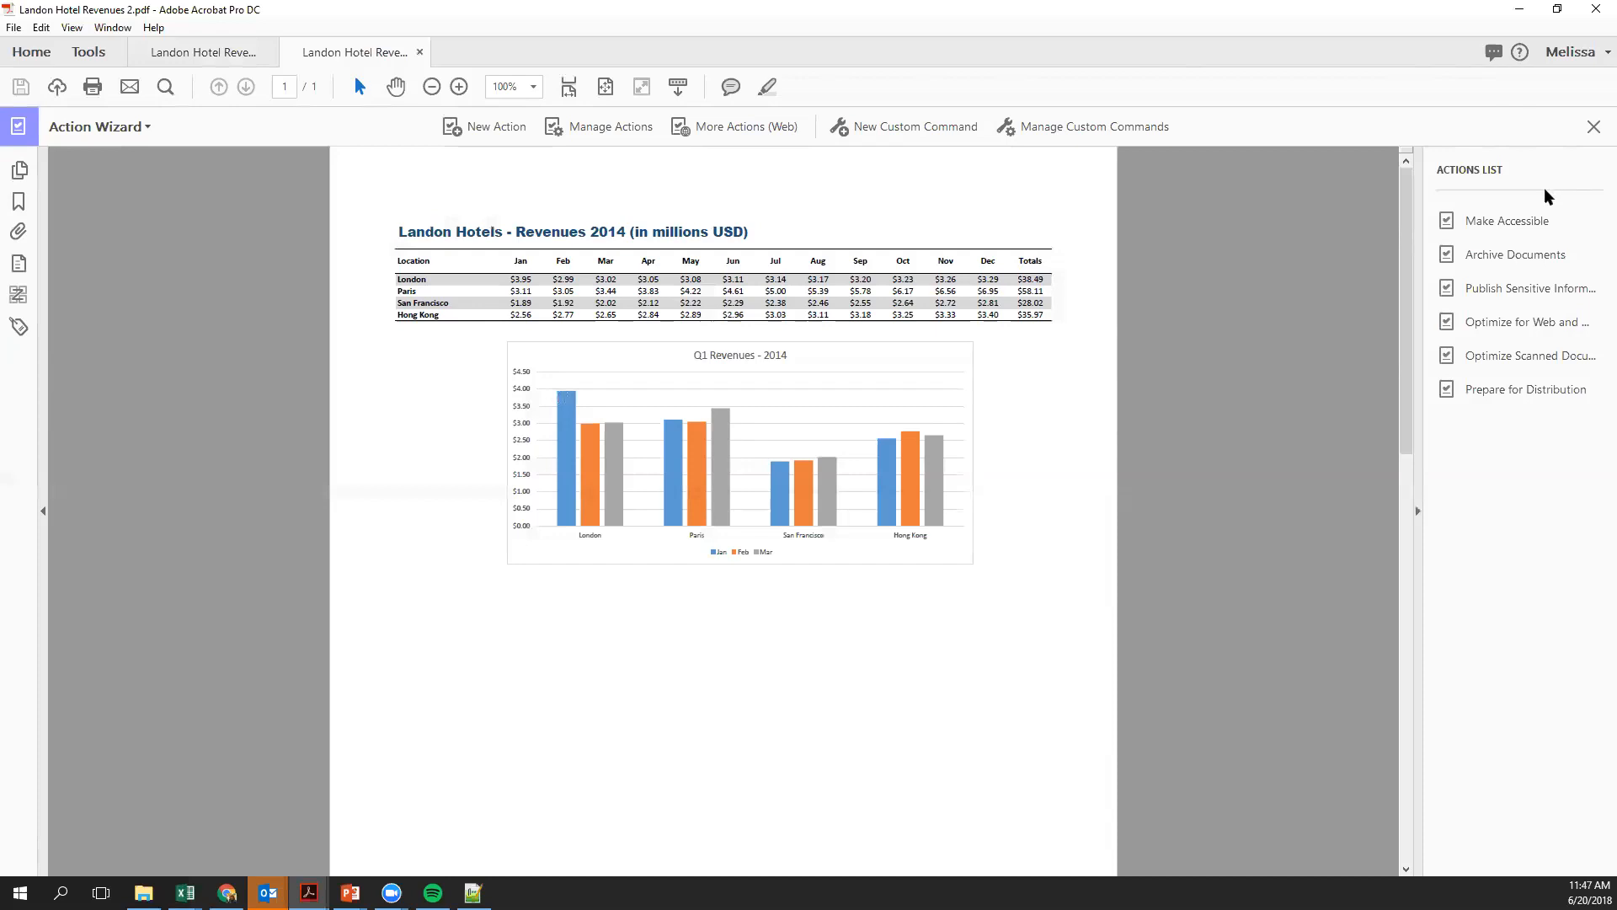
{"action": "left_click", "coordinate": [1594, 128]}
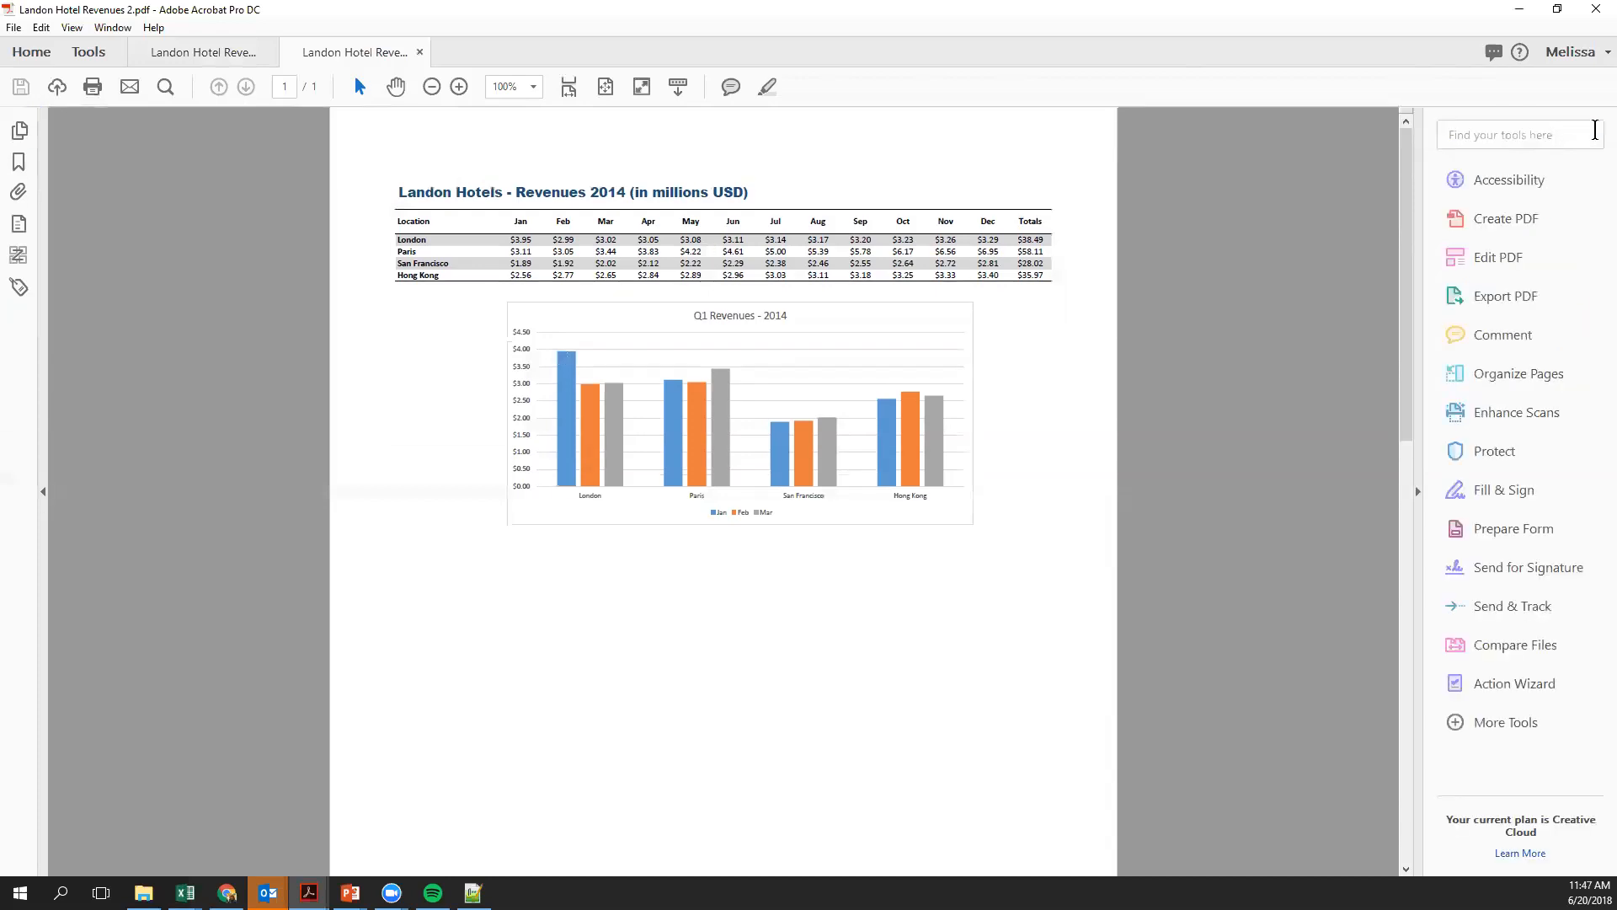
Run a full accessibility check on all pages of the PDF with an accessibility report created
{"action": "left_click", "coordinate": [1518, 177]}
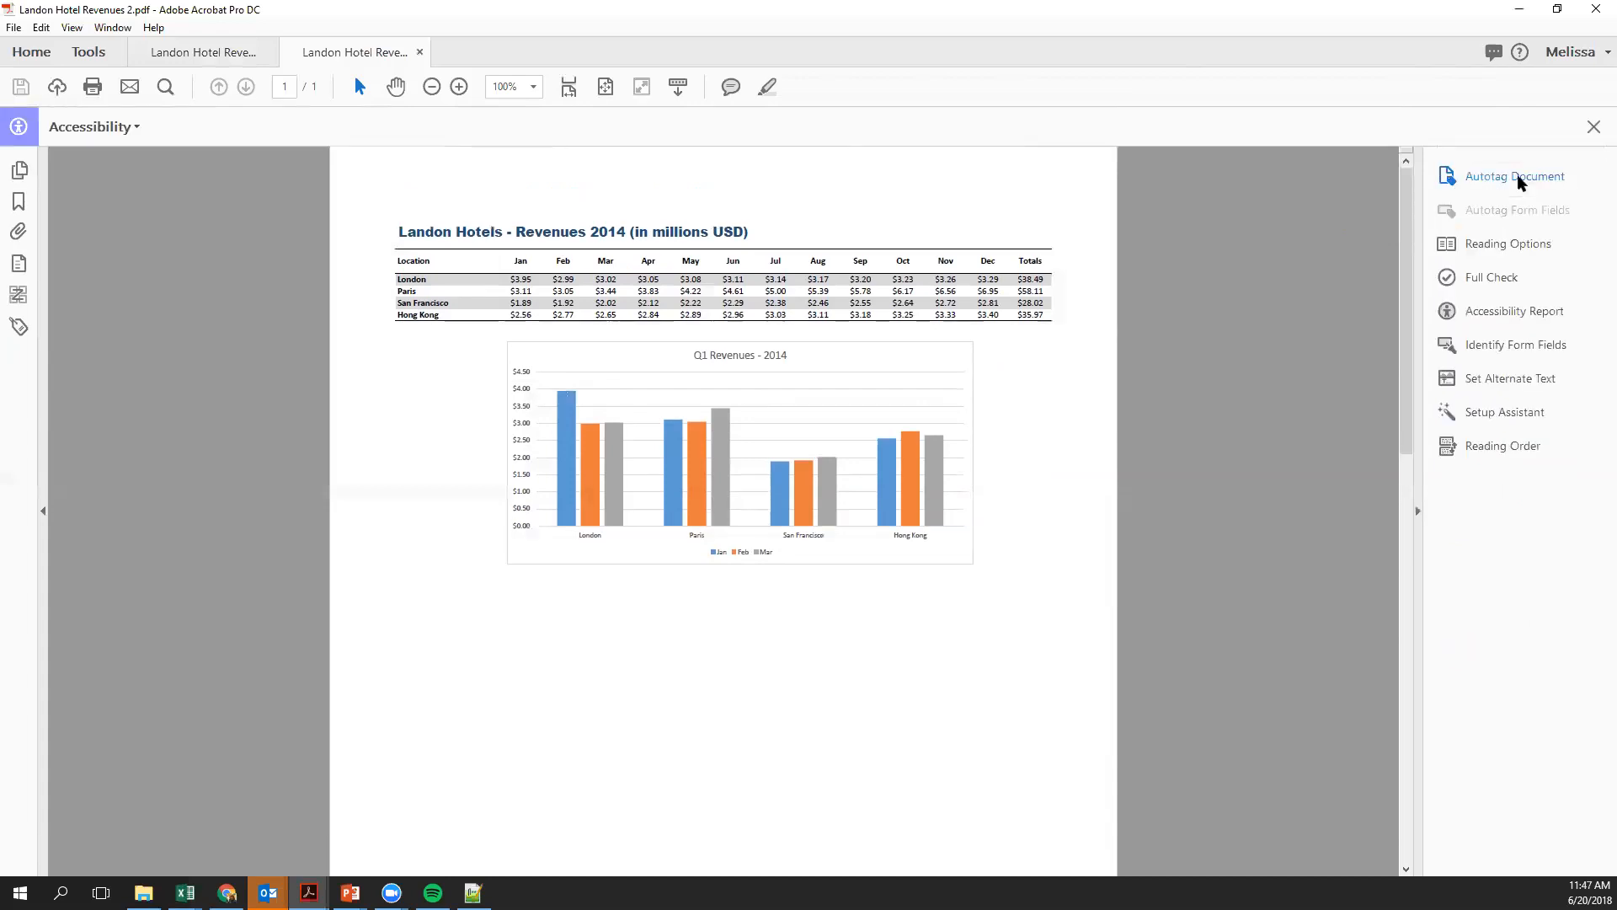
{"action": "left_click", "coordinate": [1498, 283]}
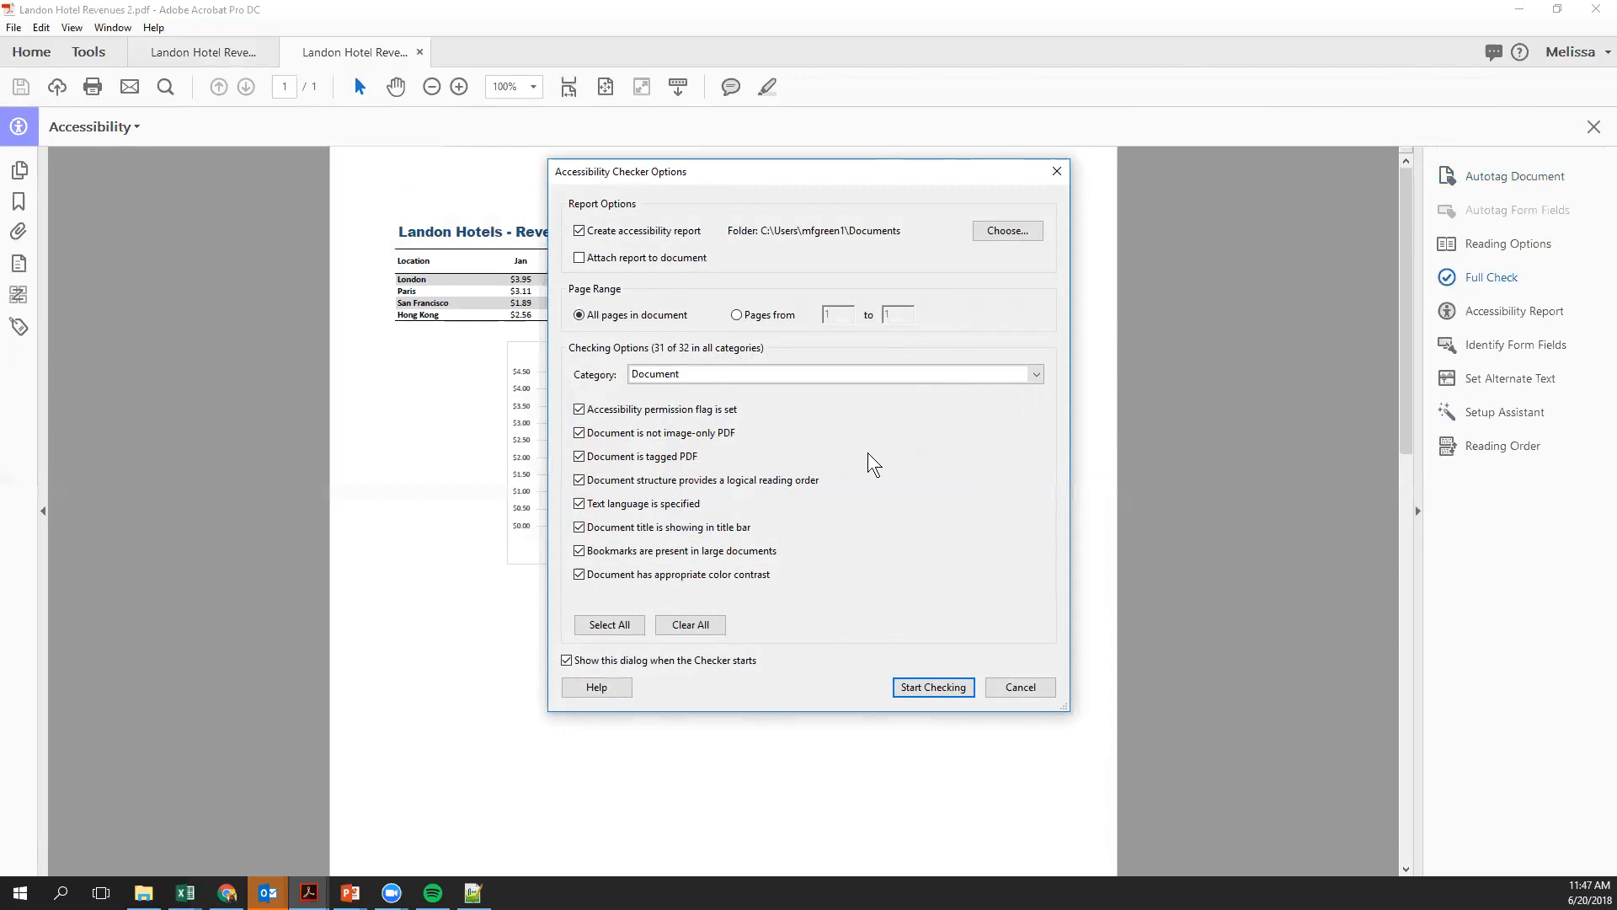
{"action": "left_click", "coordinate": [941, 684]}
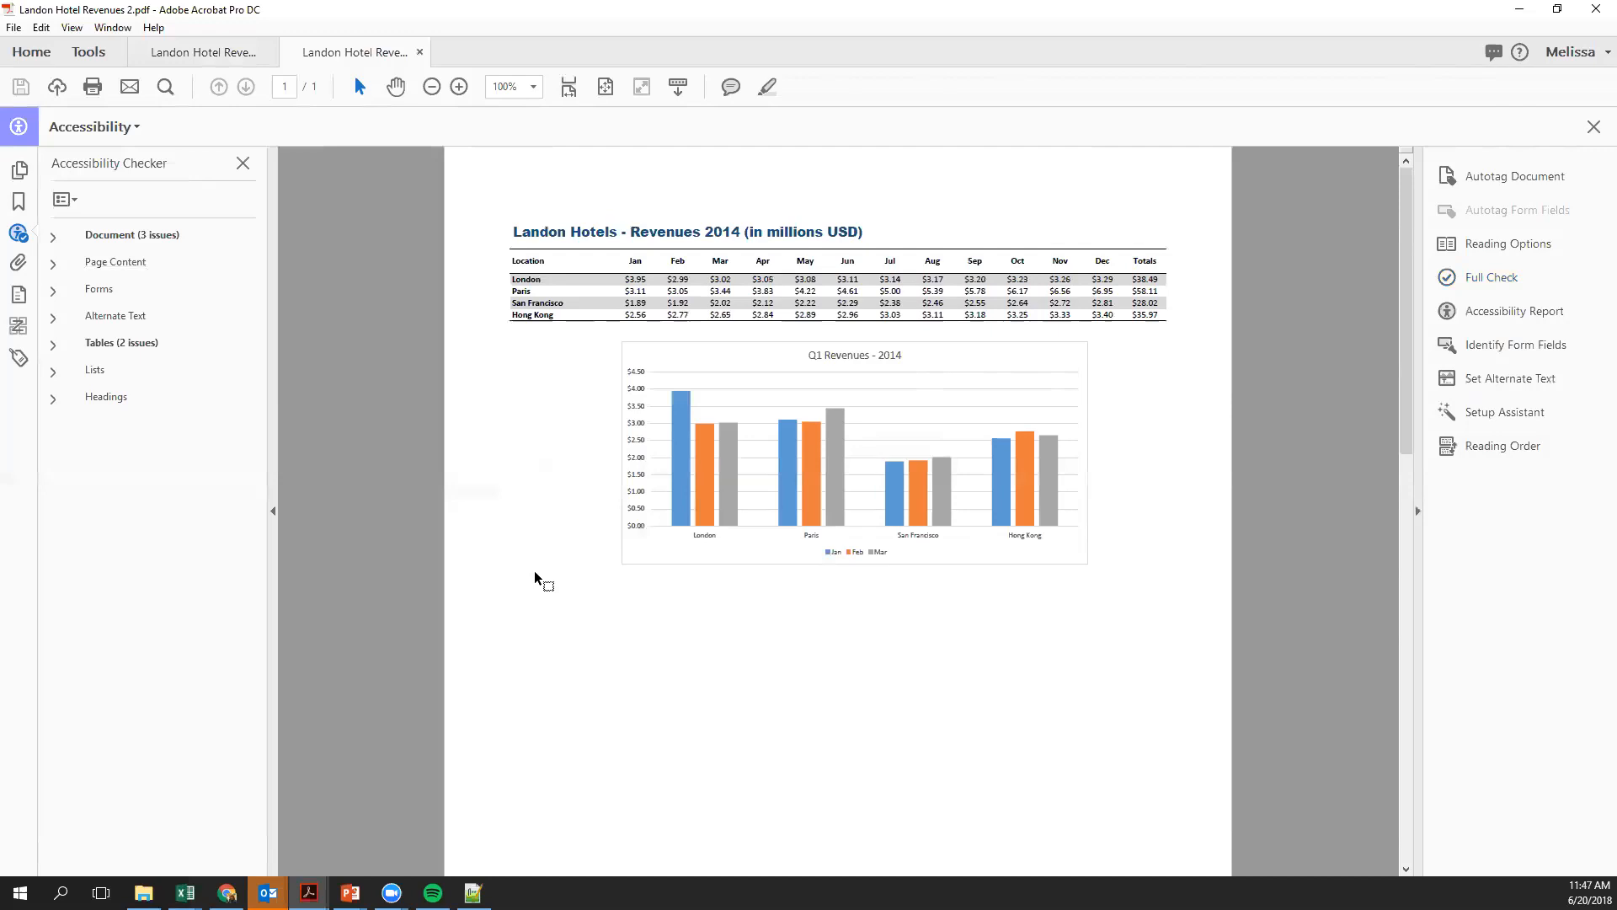
Fix the Title issue in the checker's Document category by setting the PDF's title to Landon Hotel Revenues 2014
{"action": "key", "text": "Right"}
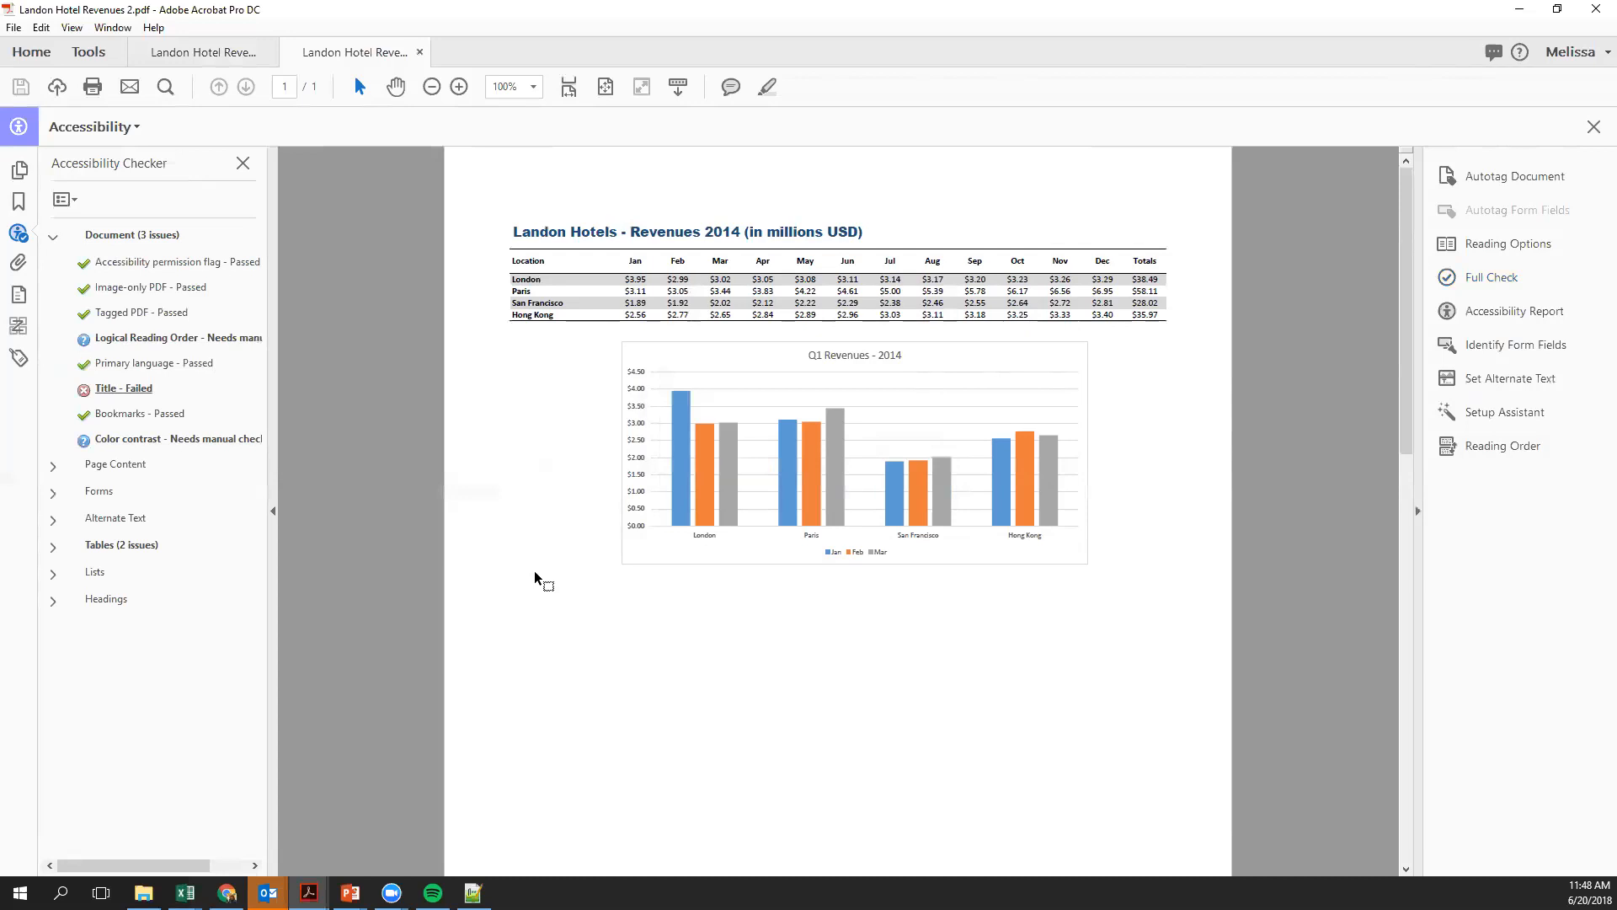
{"action": "key", "text": "shift+F10"}
{"action": "key", "text": "Down"}
{"action": "key", "text": "Return"}
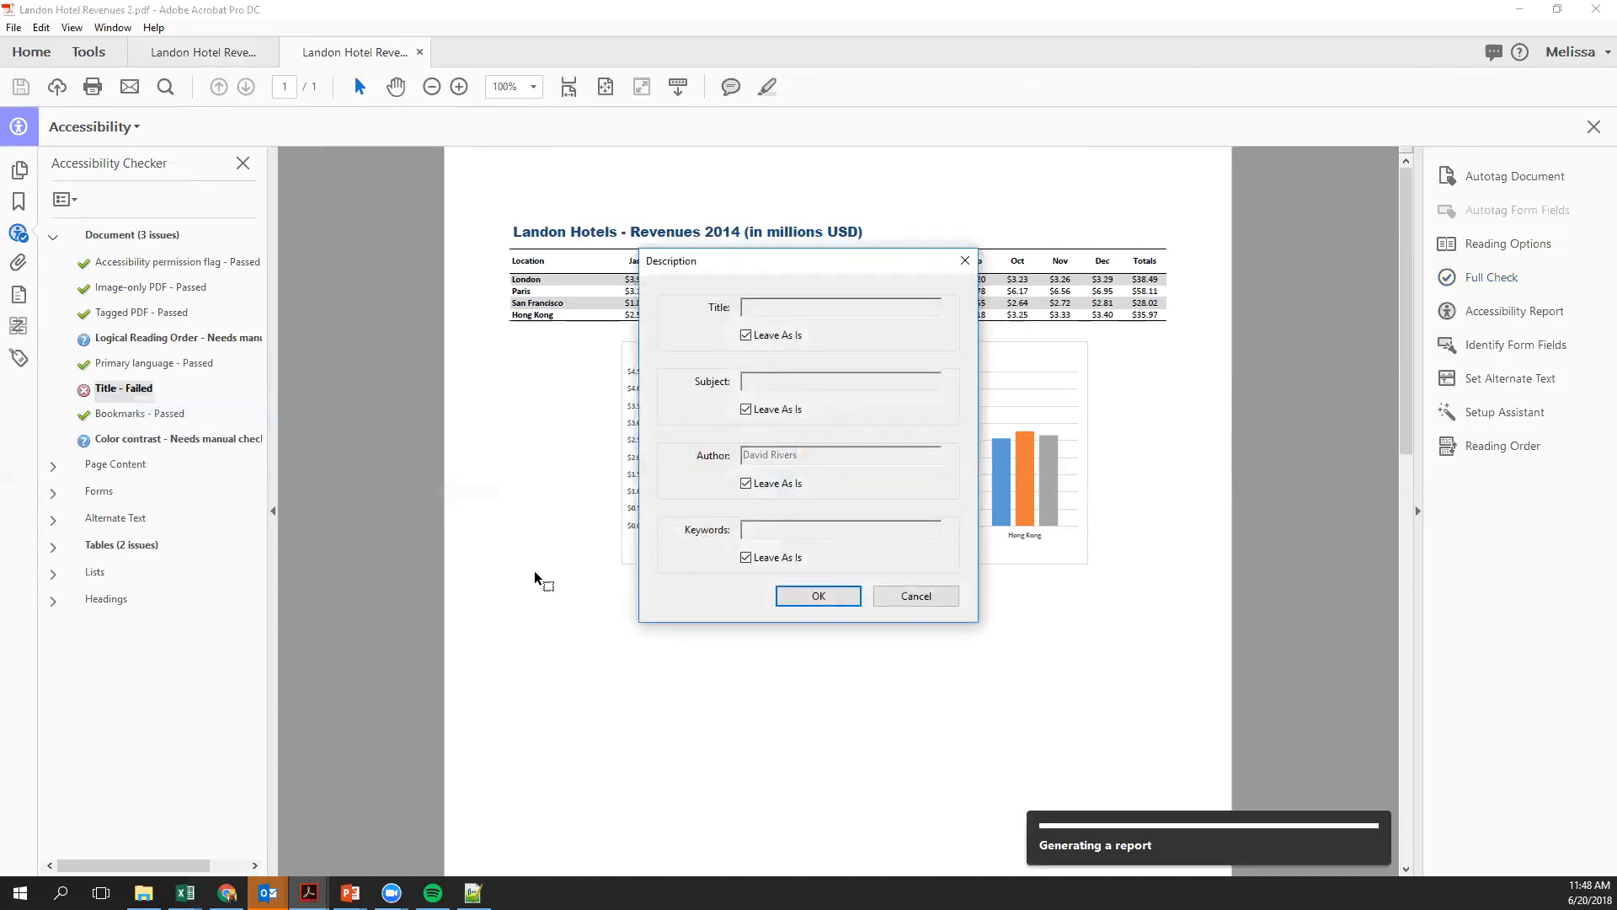
{"action": "left_click", "coordinate": [745, 335]}
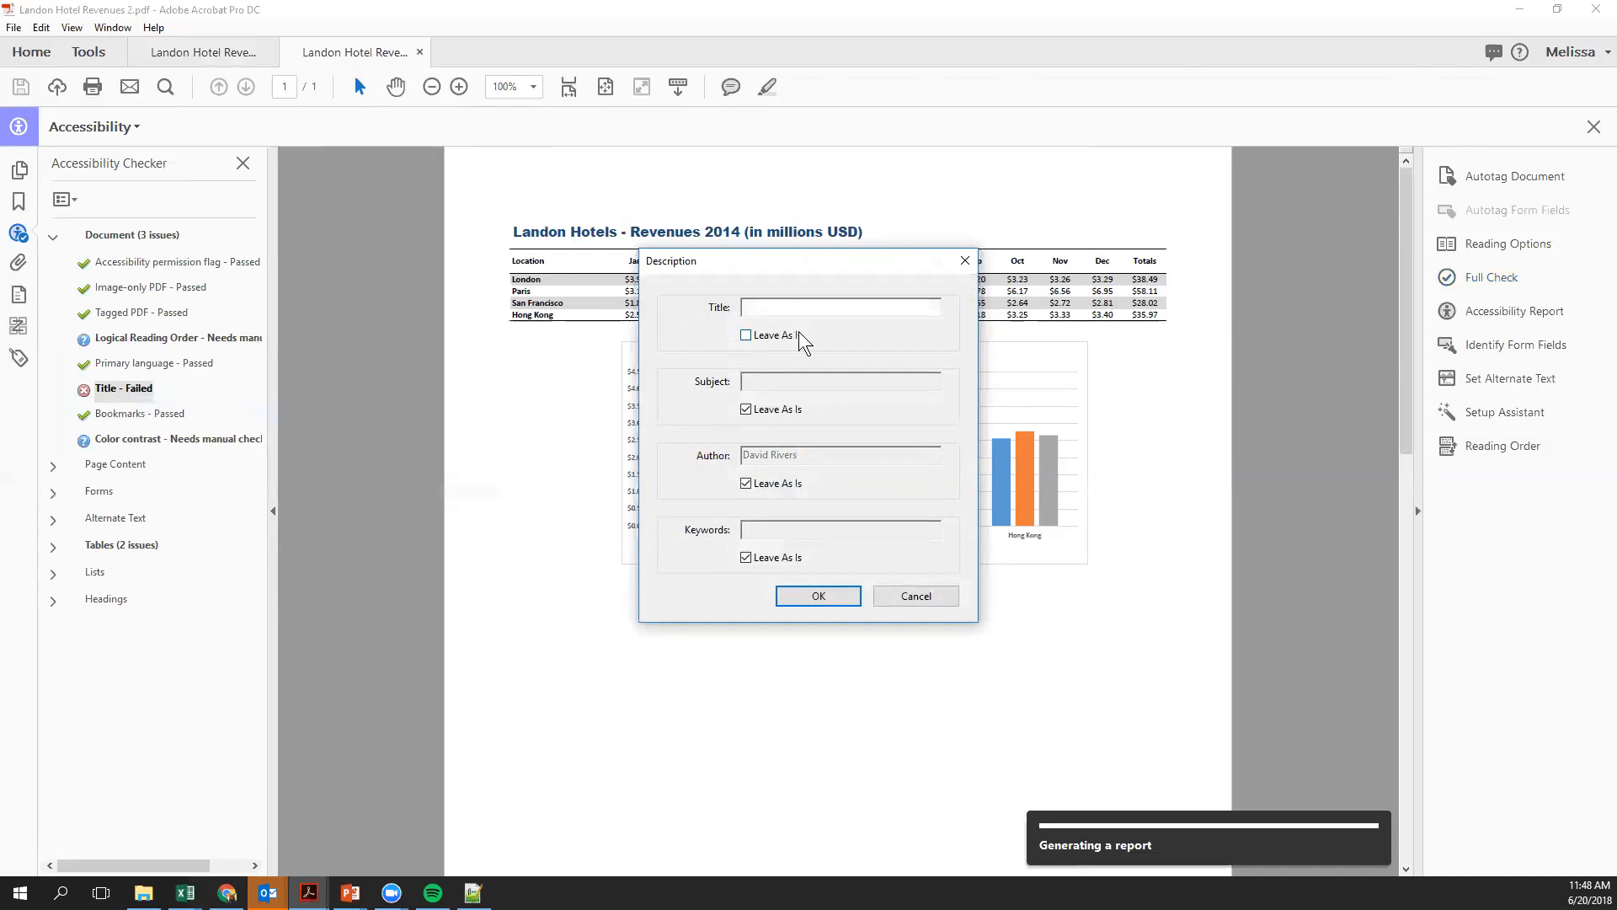
{"action": "type", "text": "lANDOJN"}
{"action": "key", "text": "BackSpace"}
{"action": "key", "text": "BackSpace"}
{"action": "key", "text": "BackSpace"}
{"action": "key", "text": "BackSpace"}
{"action": "key", "text": "BackSpace"}
{"action": "key", "text": "BackSpace"}
{"action": "key", "text": "BackSpace"}
{"action": "type", "text": "Landon Hotel Revenues 2014"}
{"action": "left_click", "coordinate": [797, 598]}
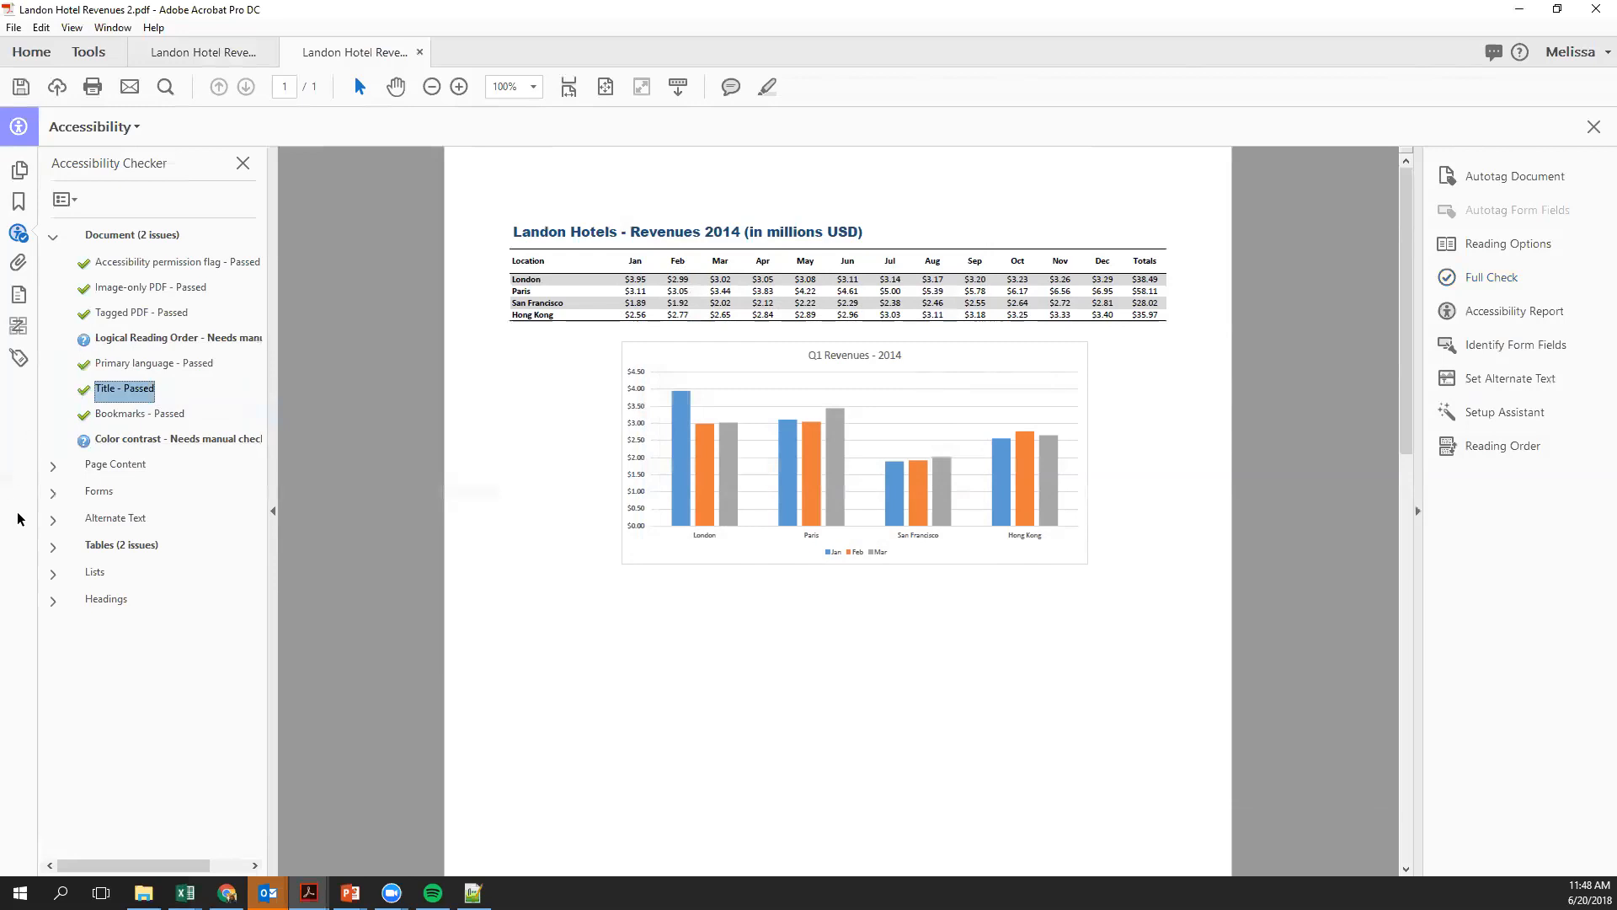
Examine the Tables category of the accessibility results, including the elements listed under Headers and Regularity
{"action": "left_click", "coordinate": [53, 547]}
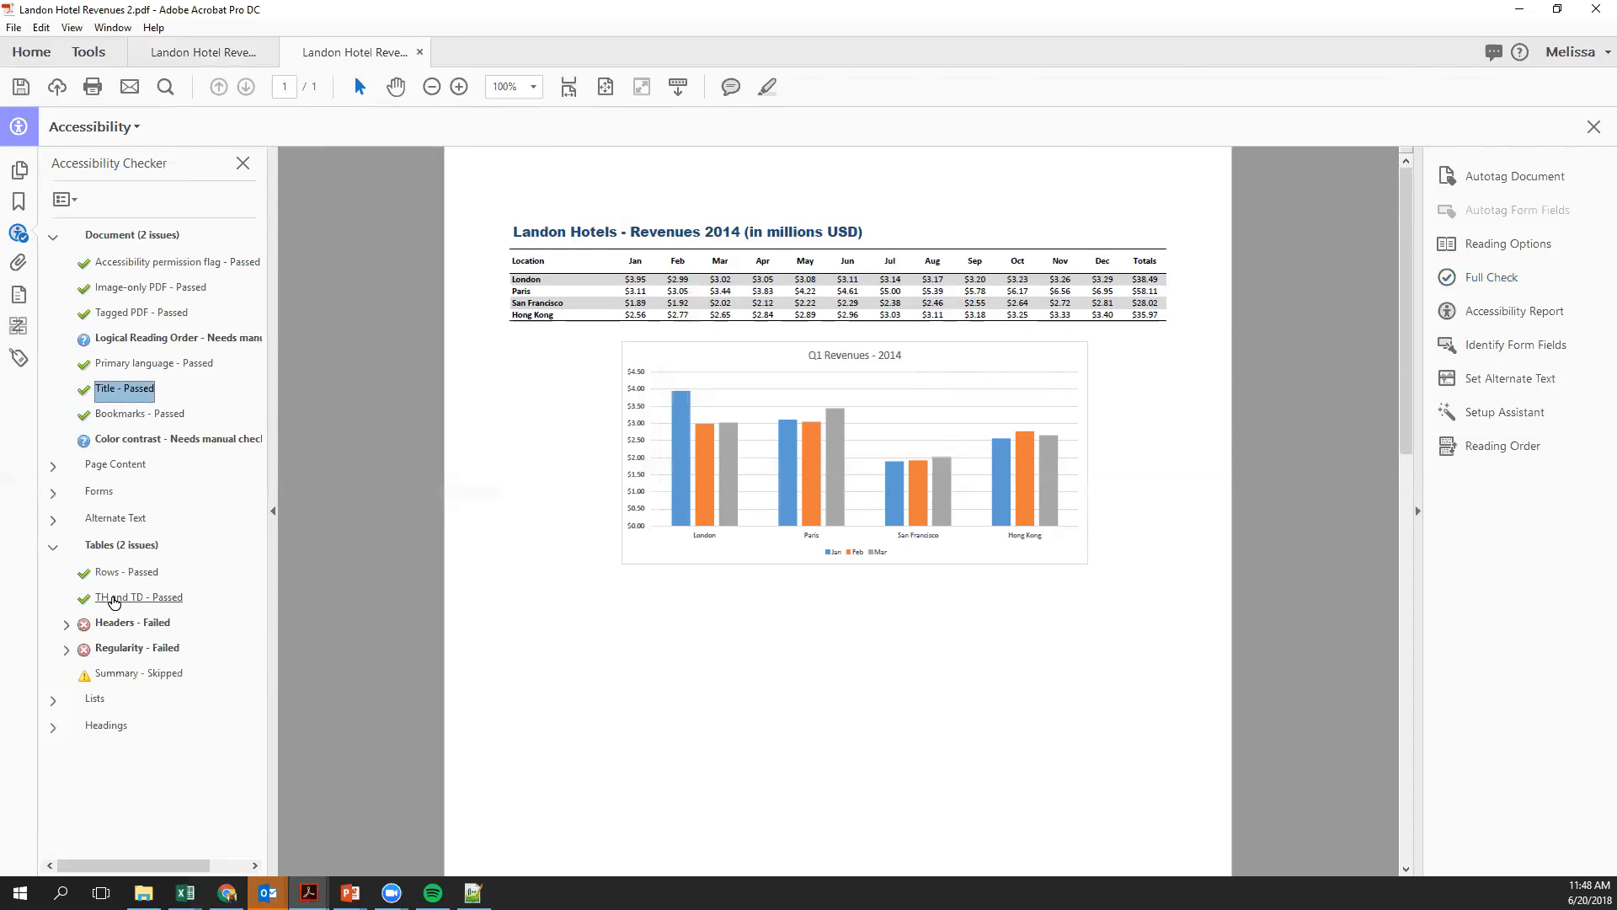
{"action": "left_click", "coordinate": [65, 624]}
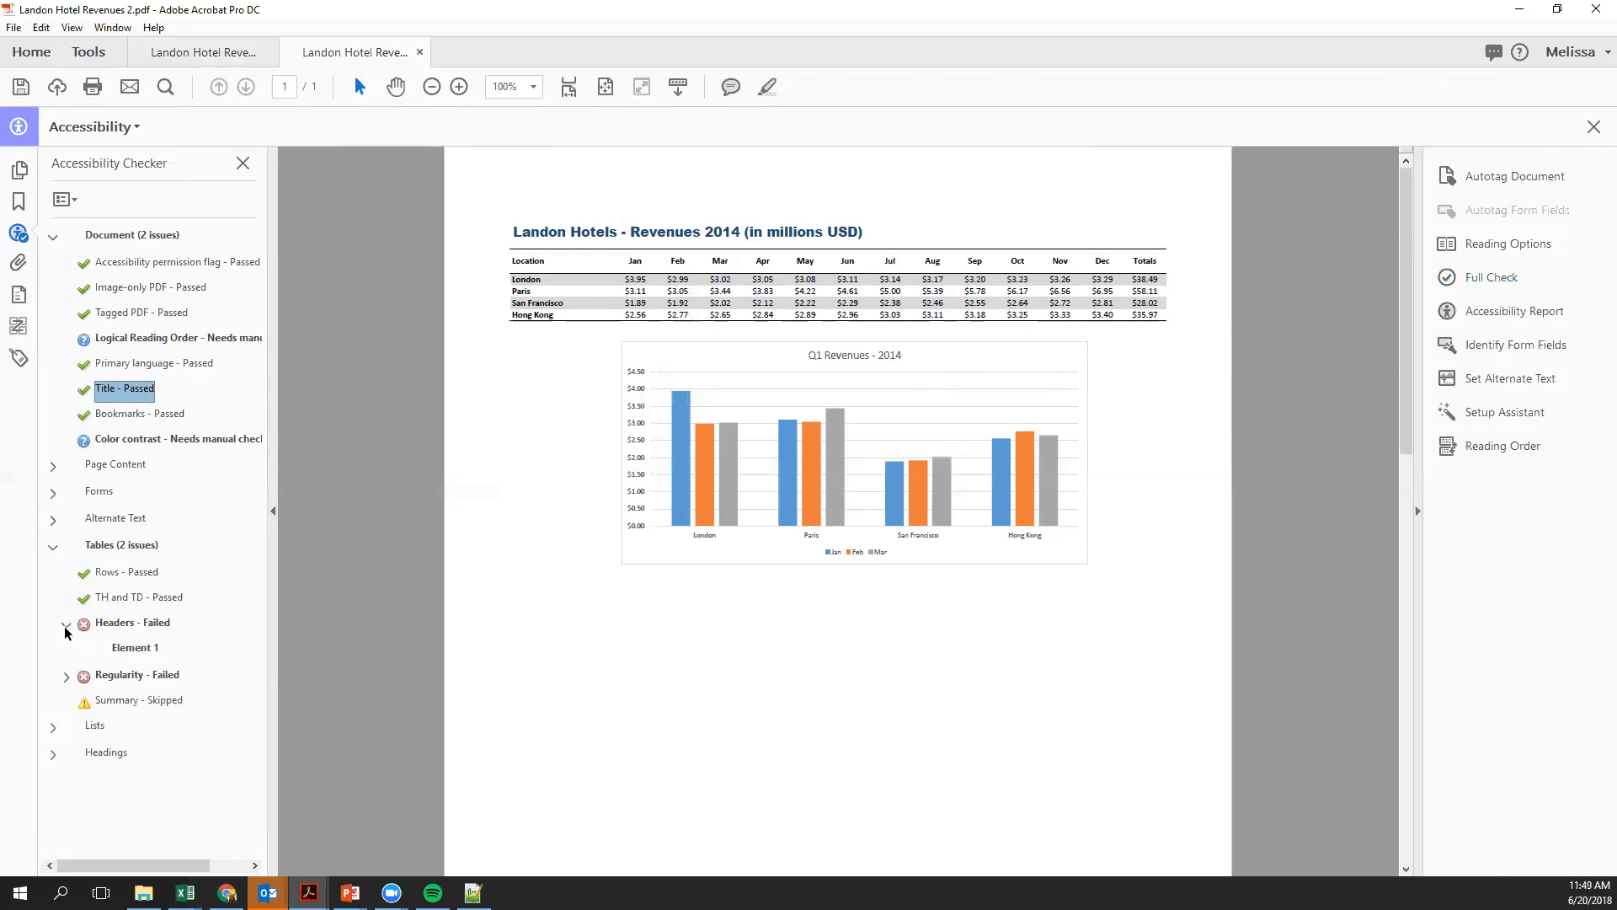
{"action": "left_click", "coordinate": [66, 675]}
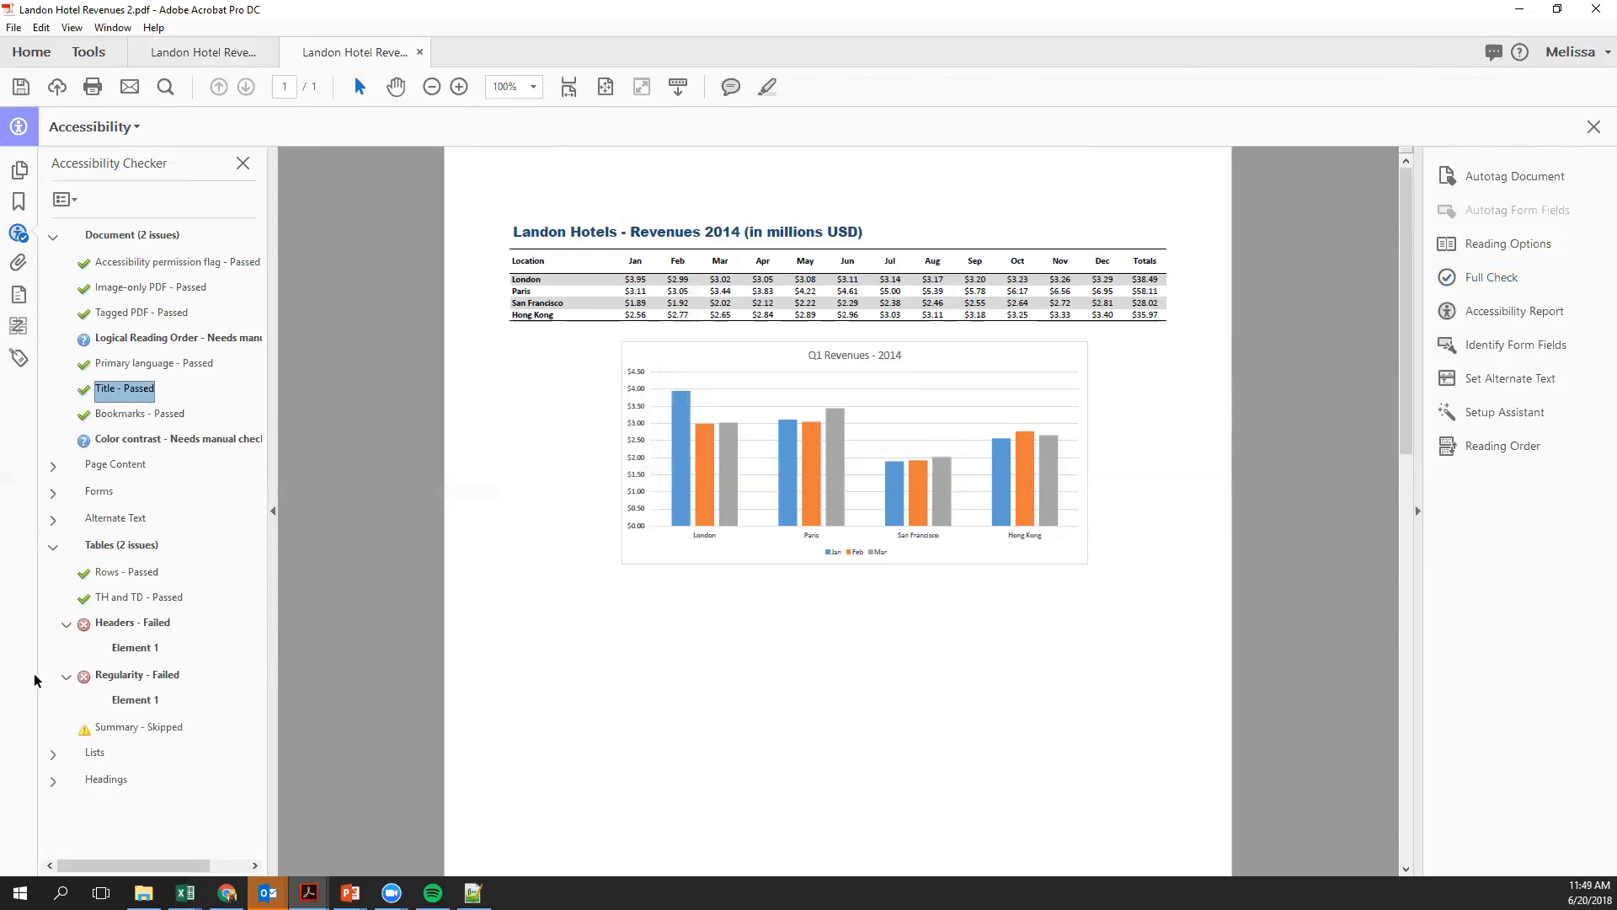
Open Adobe's explanation of the table Headers rule, read the guidance on tables, lists and headings, and minimize the browser
{"action": "right_click", "coordinate": [145, 632]}
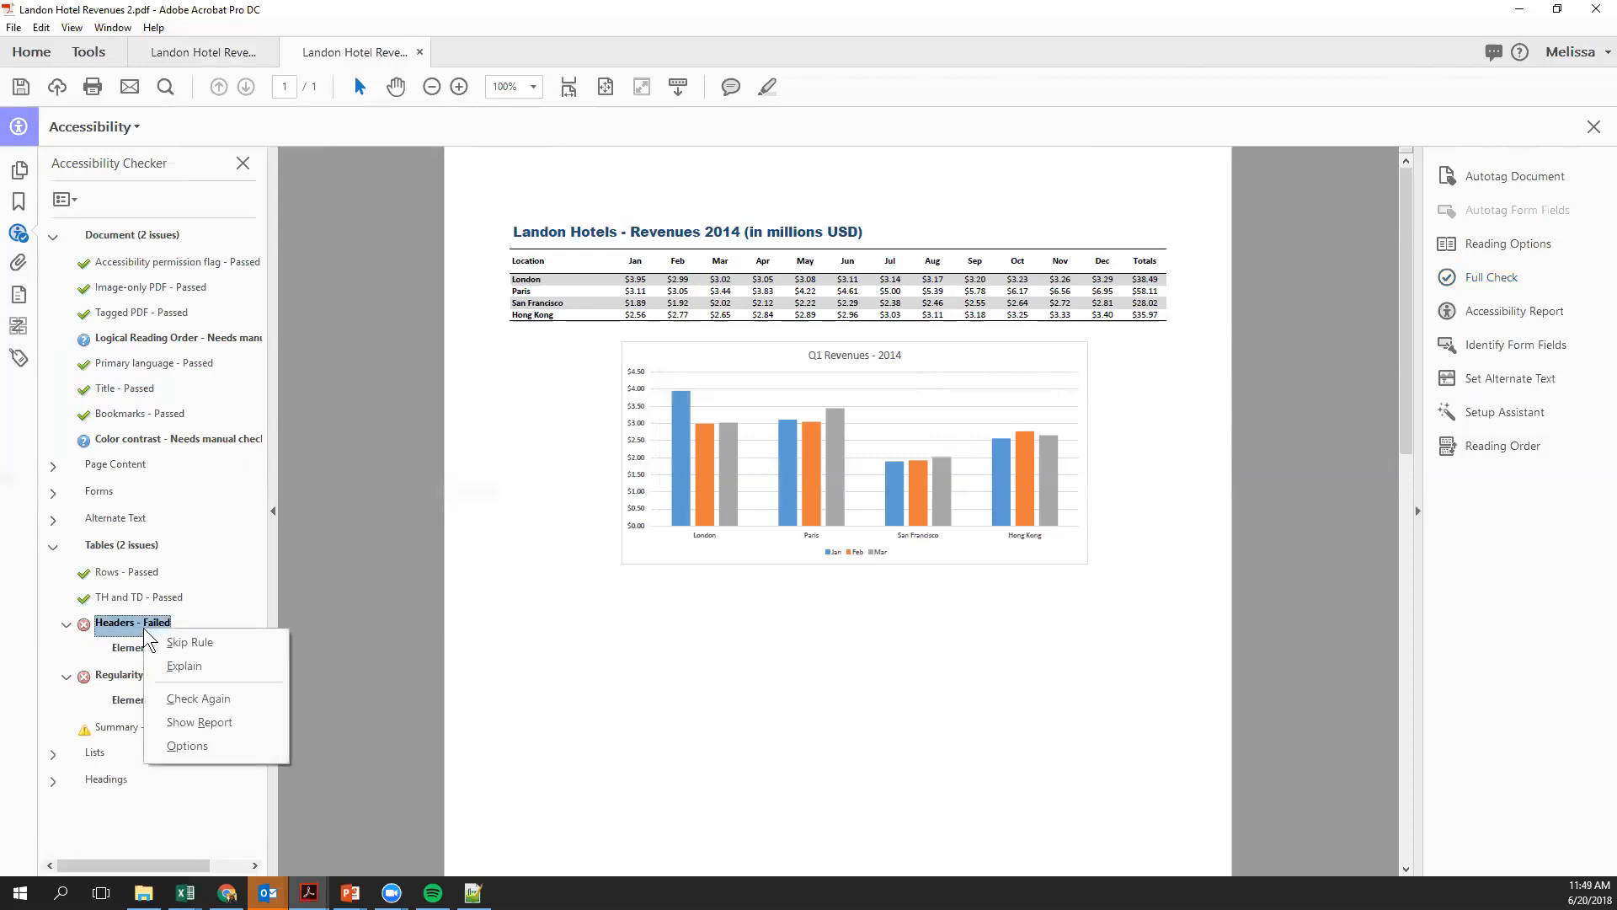
{"action": "left_click", "coordinate": [175, 665]}
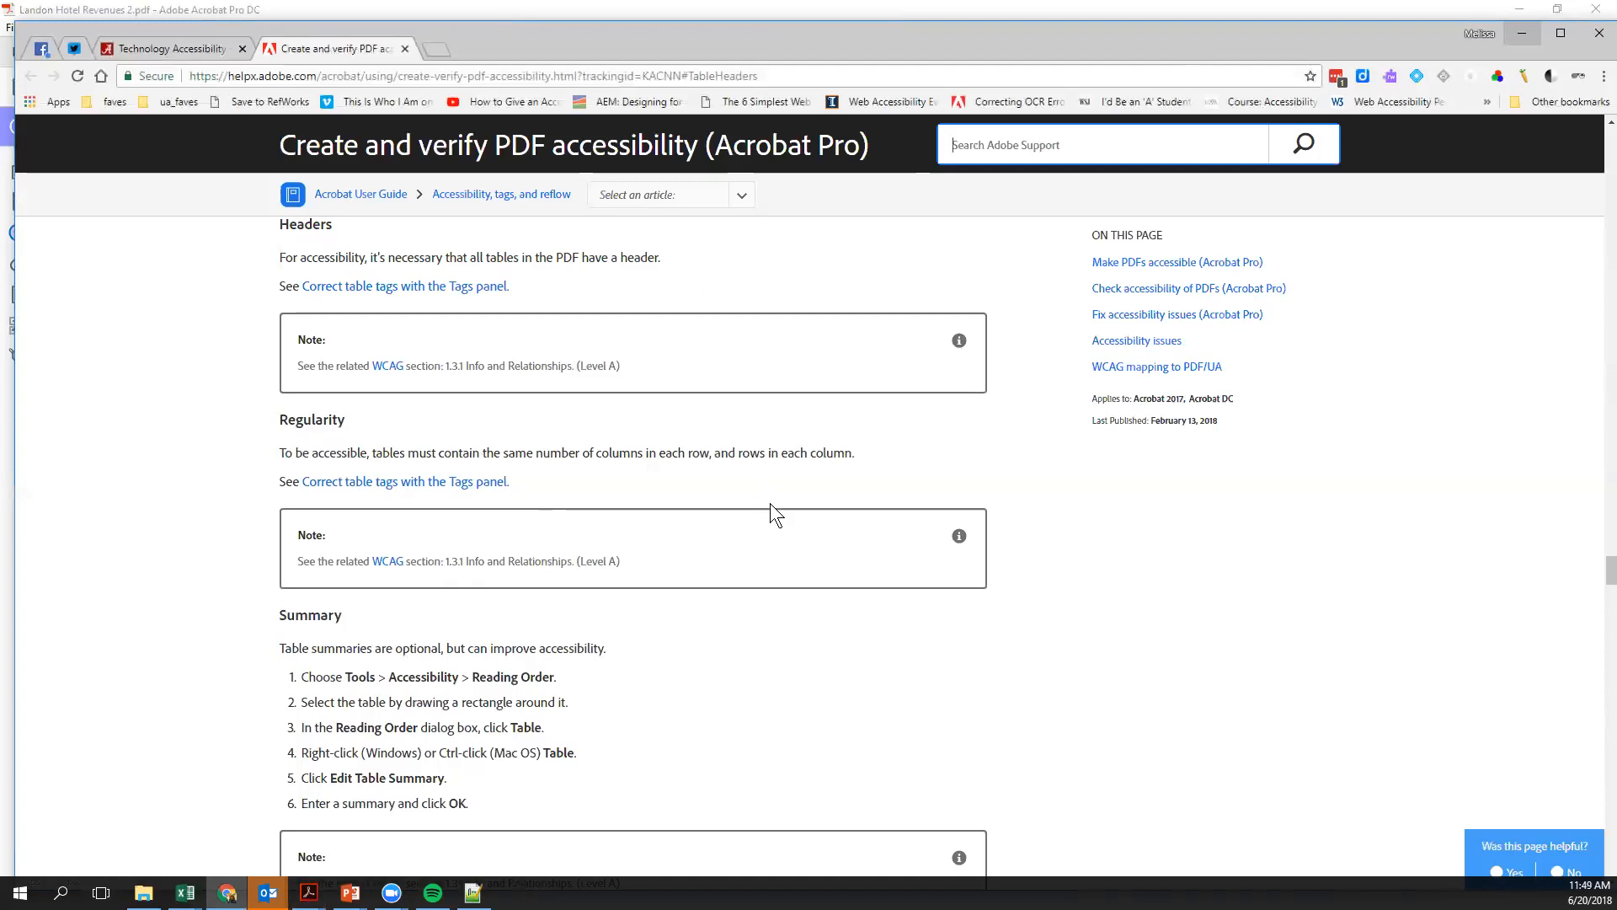
{"action": "scroll", "coordinate": [770, 503], "scroll_direction": "down", "scroll_amount": 1}
{"action": "scroll", "coordinate": [875, 613], "scroll_direction": "down", "scroll_amount": 3}
{"action": "scroll", "coordinate": [1041, 658], "scroll_direction": "down", "scroll_amount": 6}
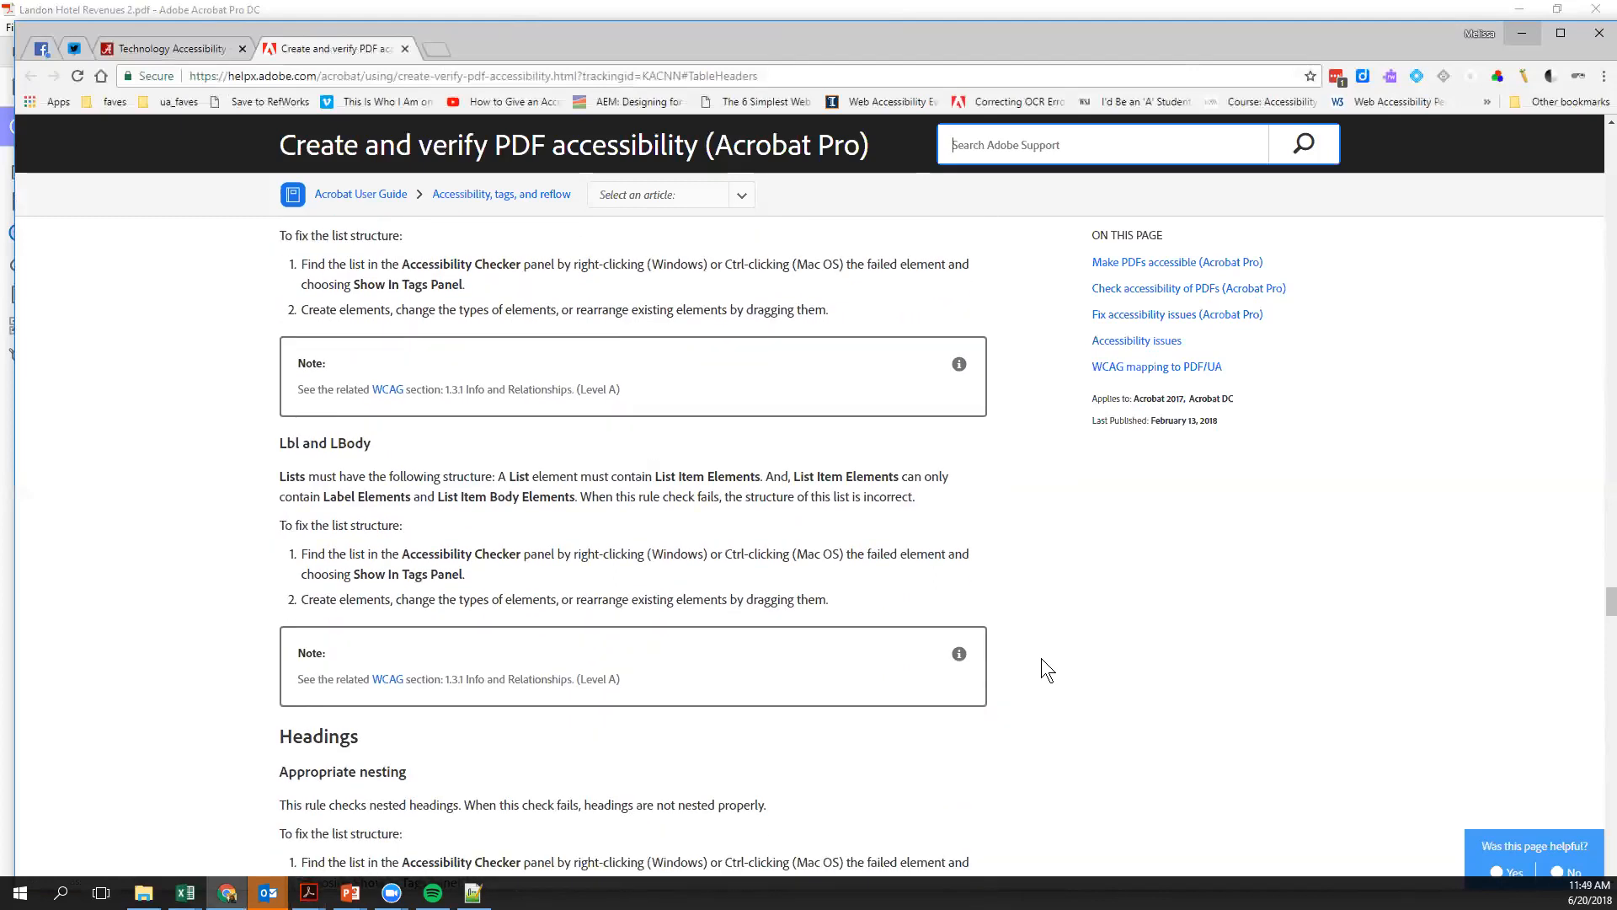
{"action": "scroll", "coordinate": [1042, 661], "scroll_direction": "down", "scroll_amount": 3}
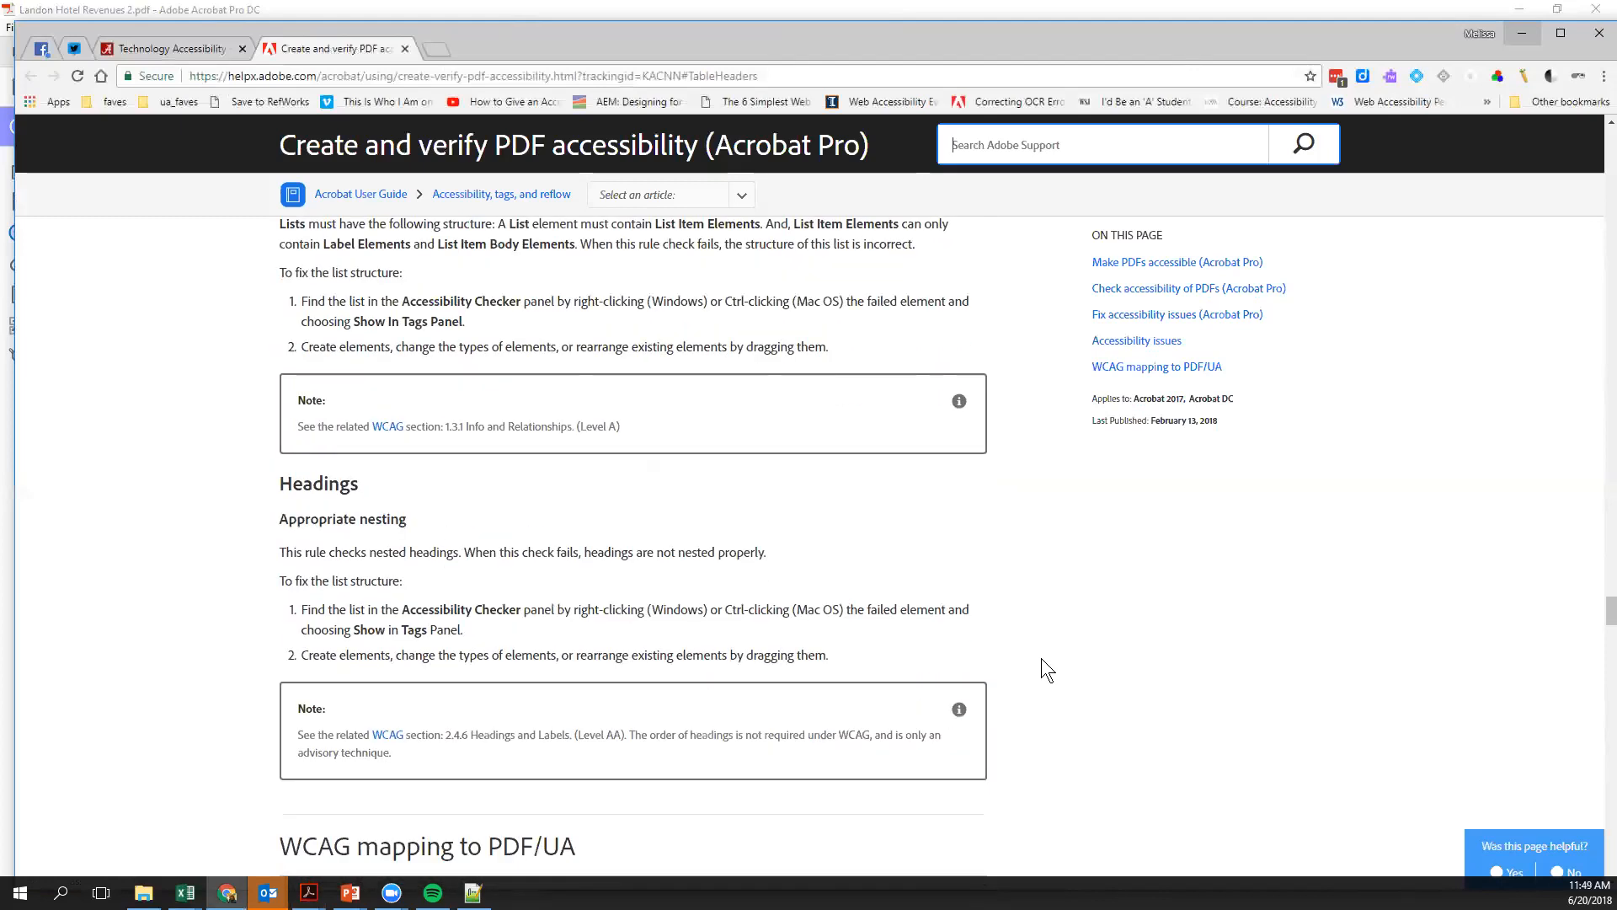
{"action": "scroll", "coordinate": [1041, 659], "scroll_direction": "up", "scroll_amount": 5}
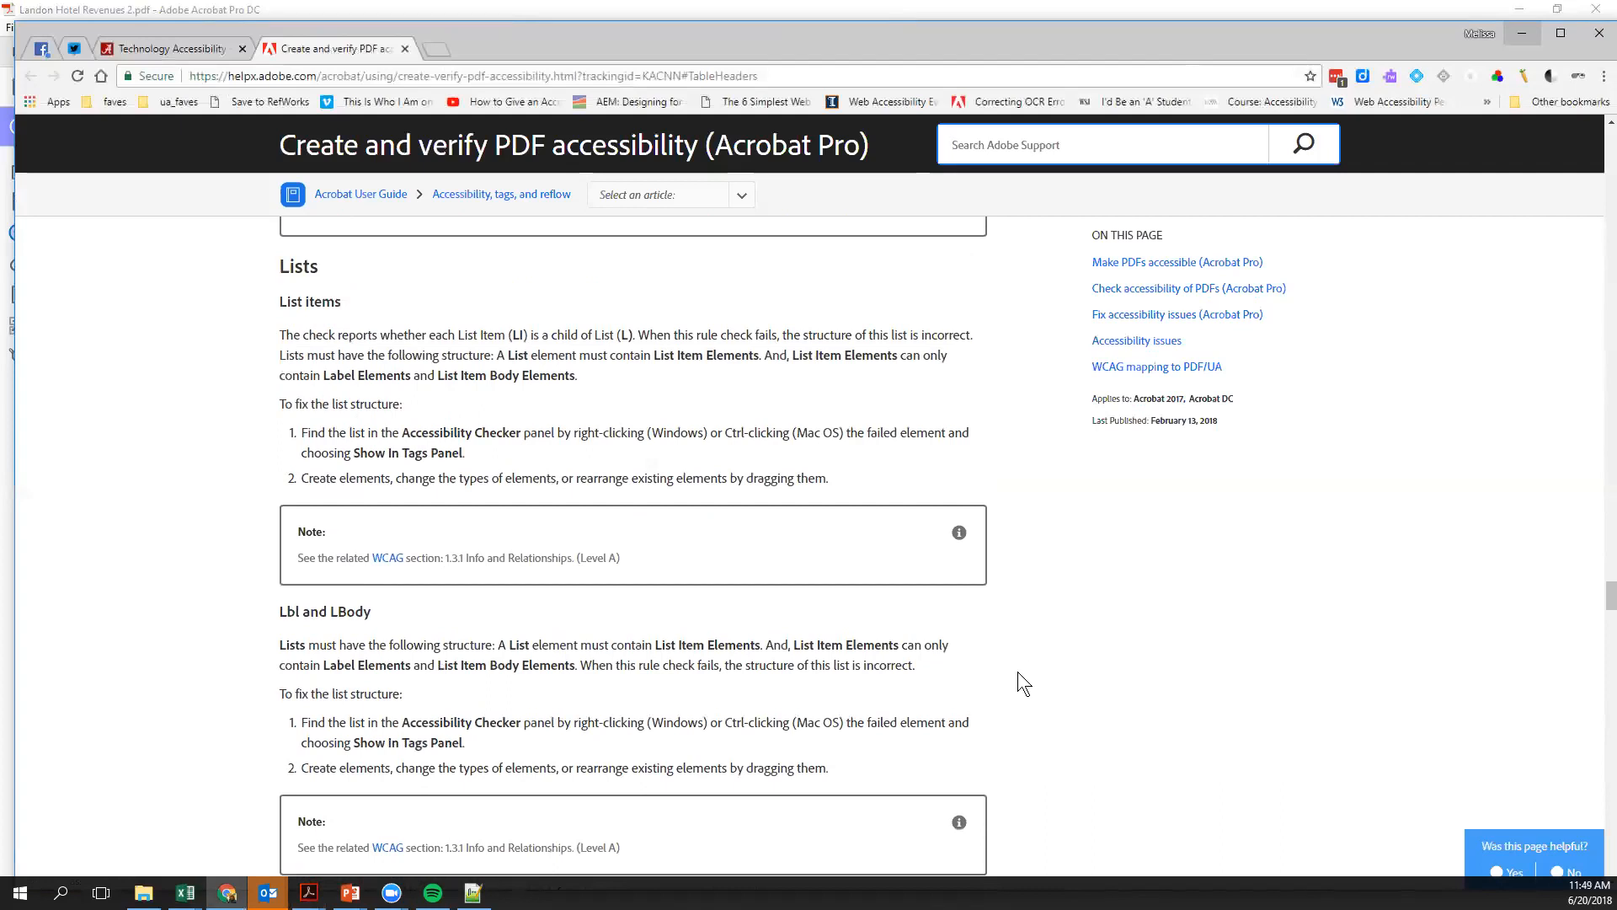
{"action": "scroll", "coordinate": [1018, 674], "scroll_direction": "up", "scroll_amount": 1}
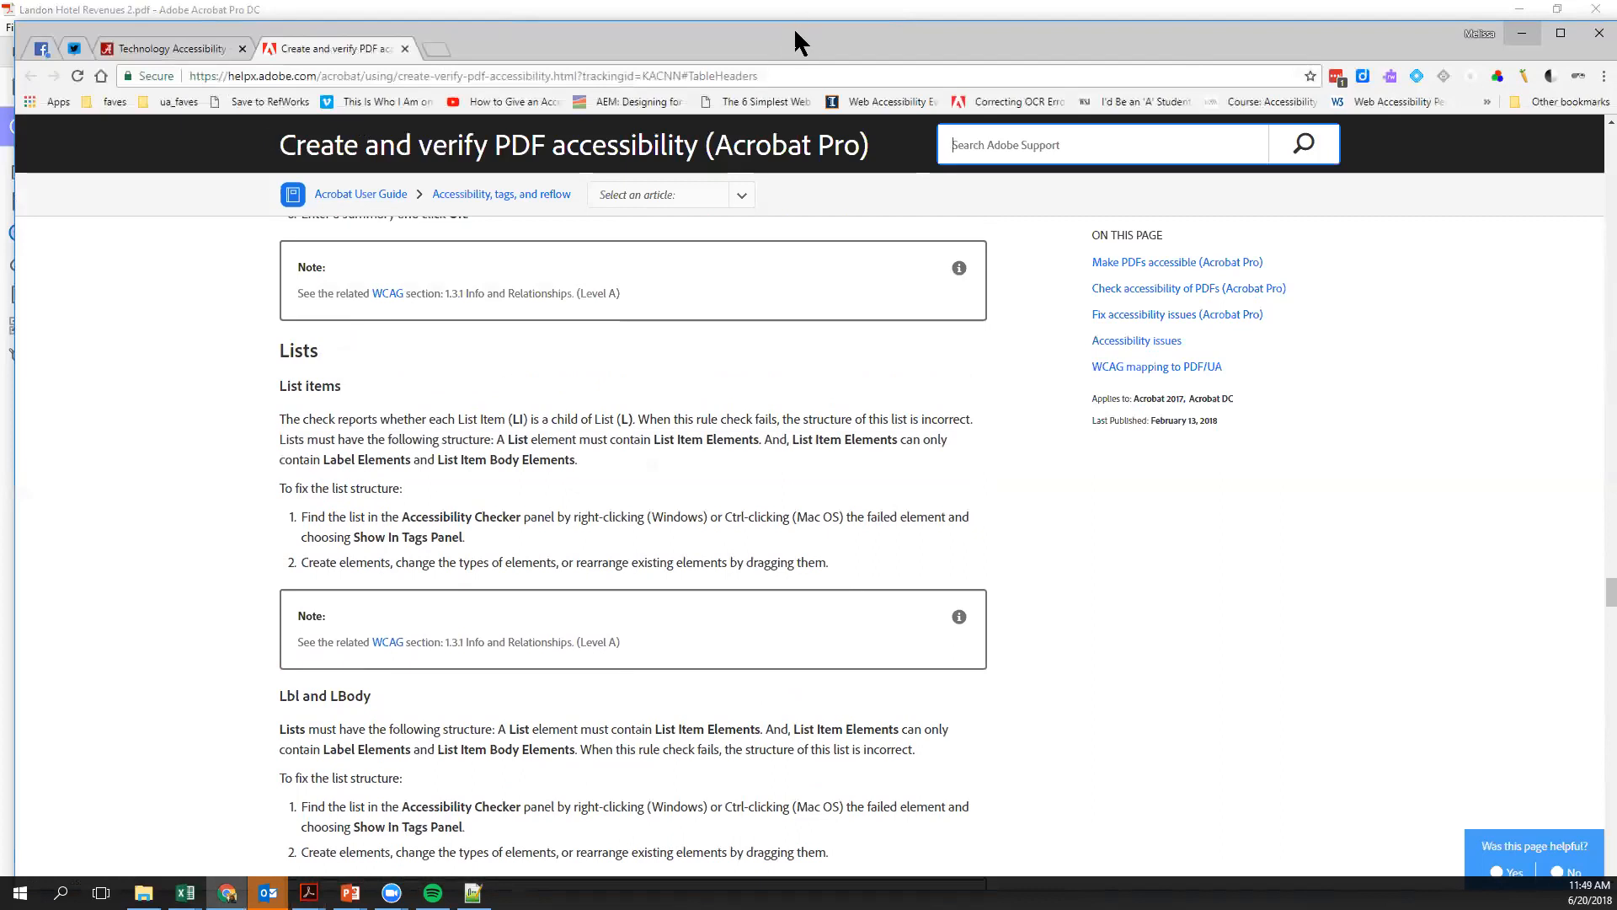
{"action": "left_click", "coordinate": [1522, 34]}
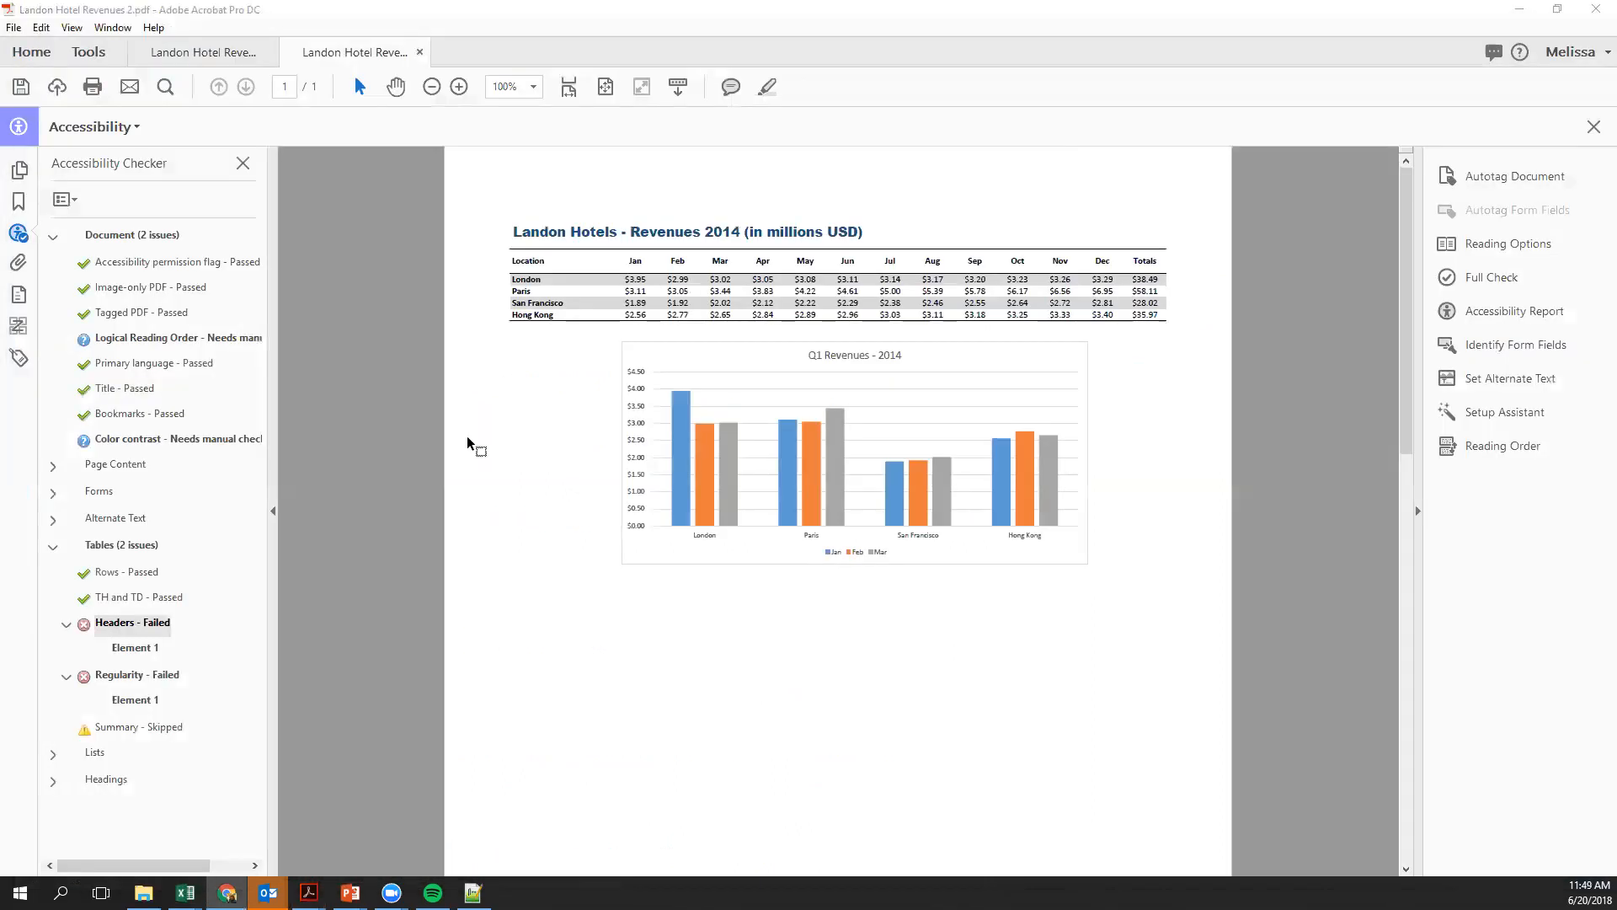
Switch to the running PowerPoint slide show and advance it to the University of Alabama accessibility commitment slide
{"action": "mouse_move", "coordinate": [350, 893]}
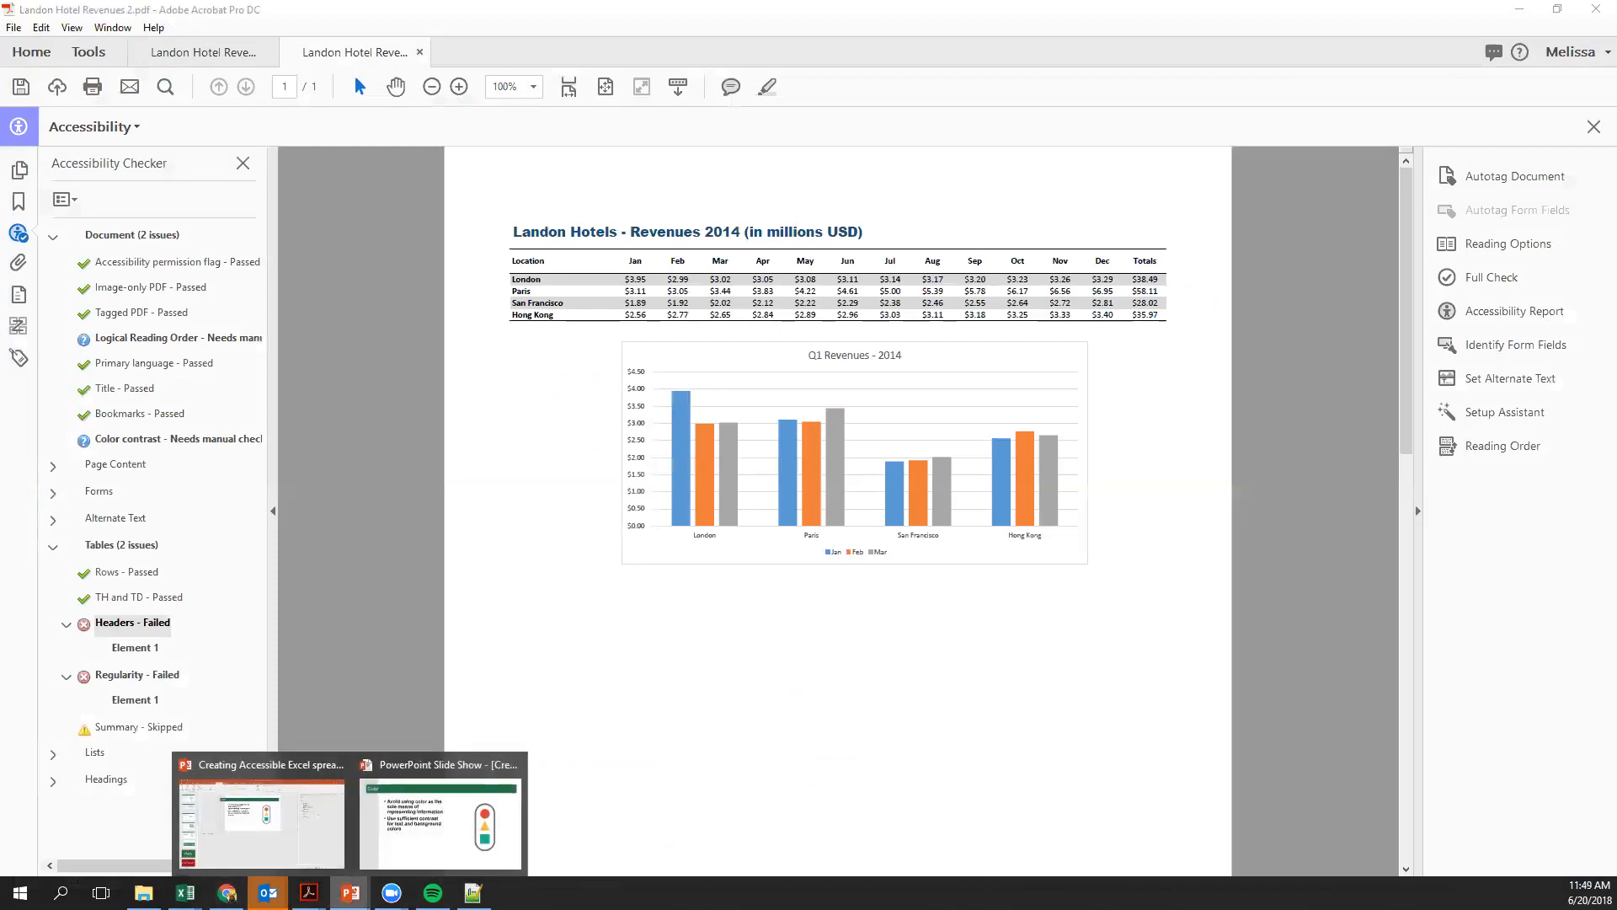
{"action": "left_click", "coordinate": [416, 837]}
{"action": "left_click", "coordinate": [416, 818]}
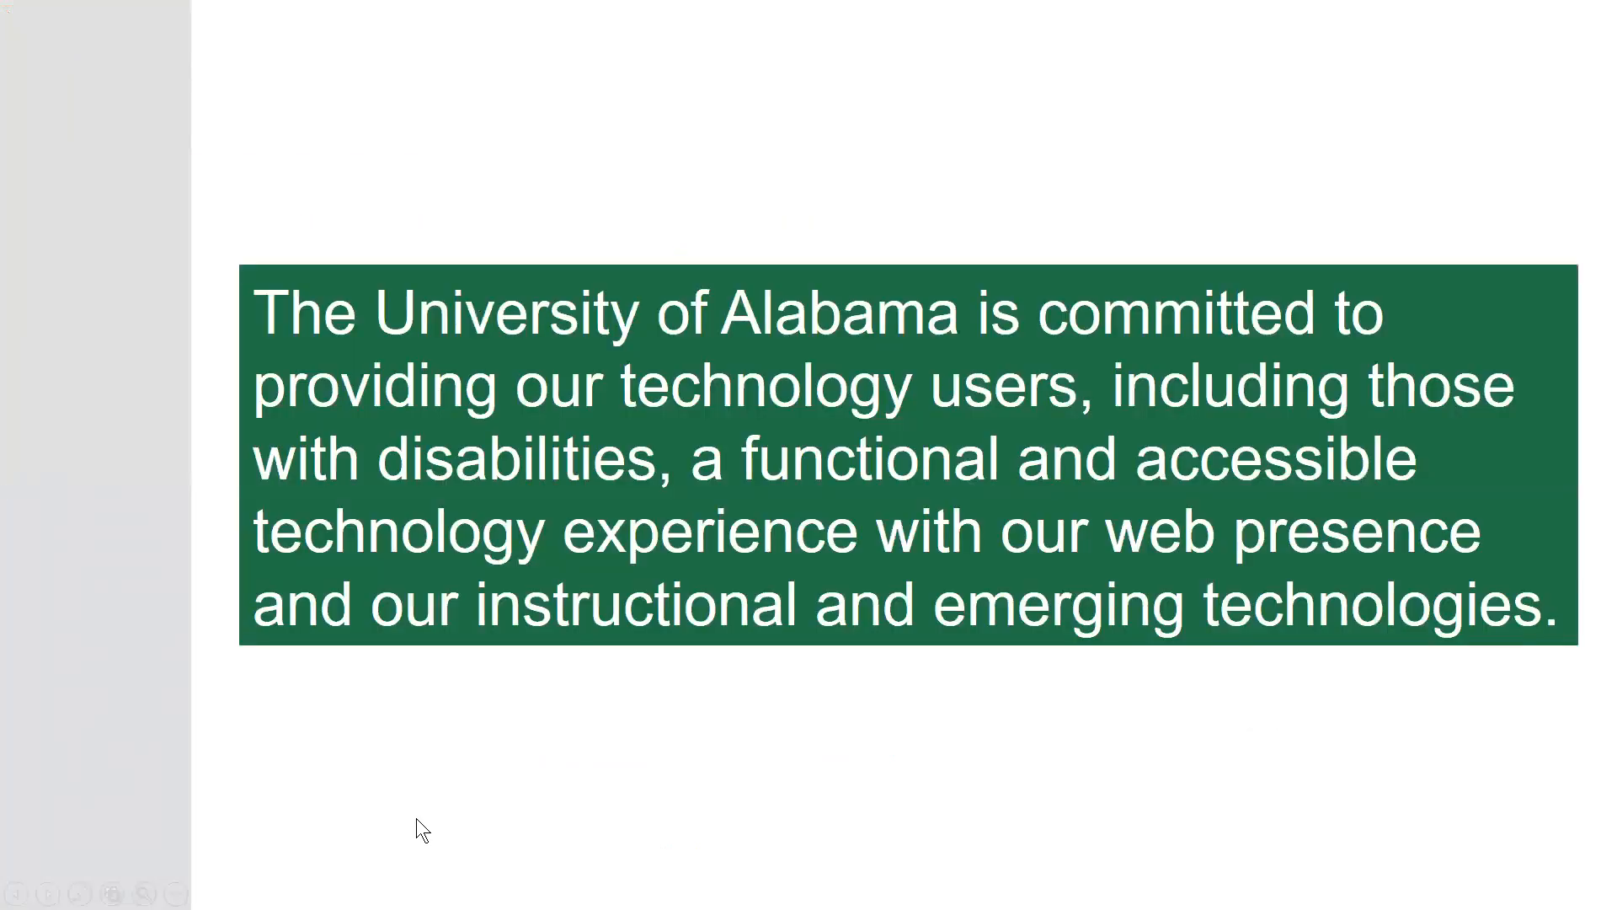